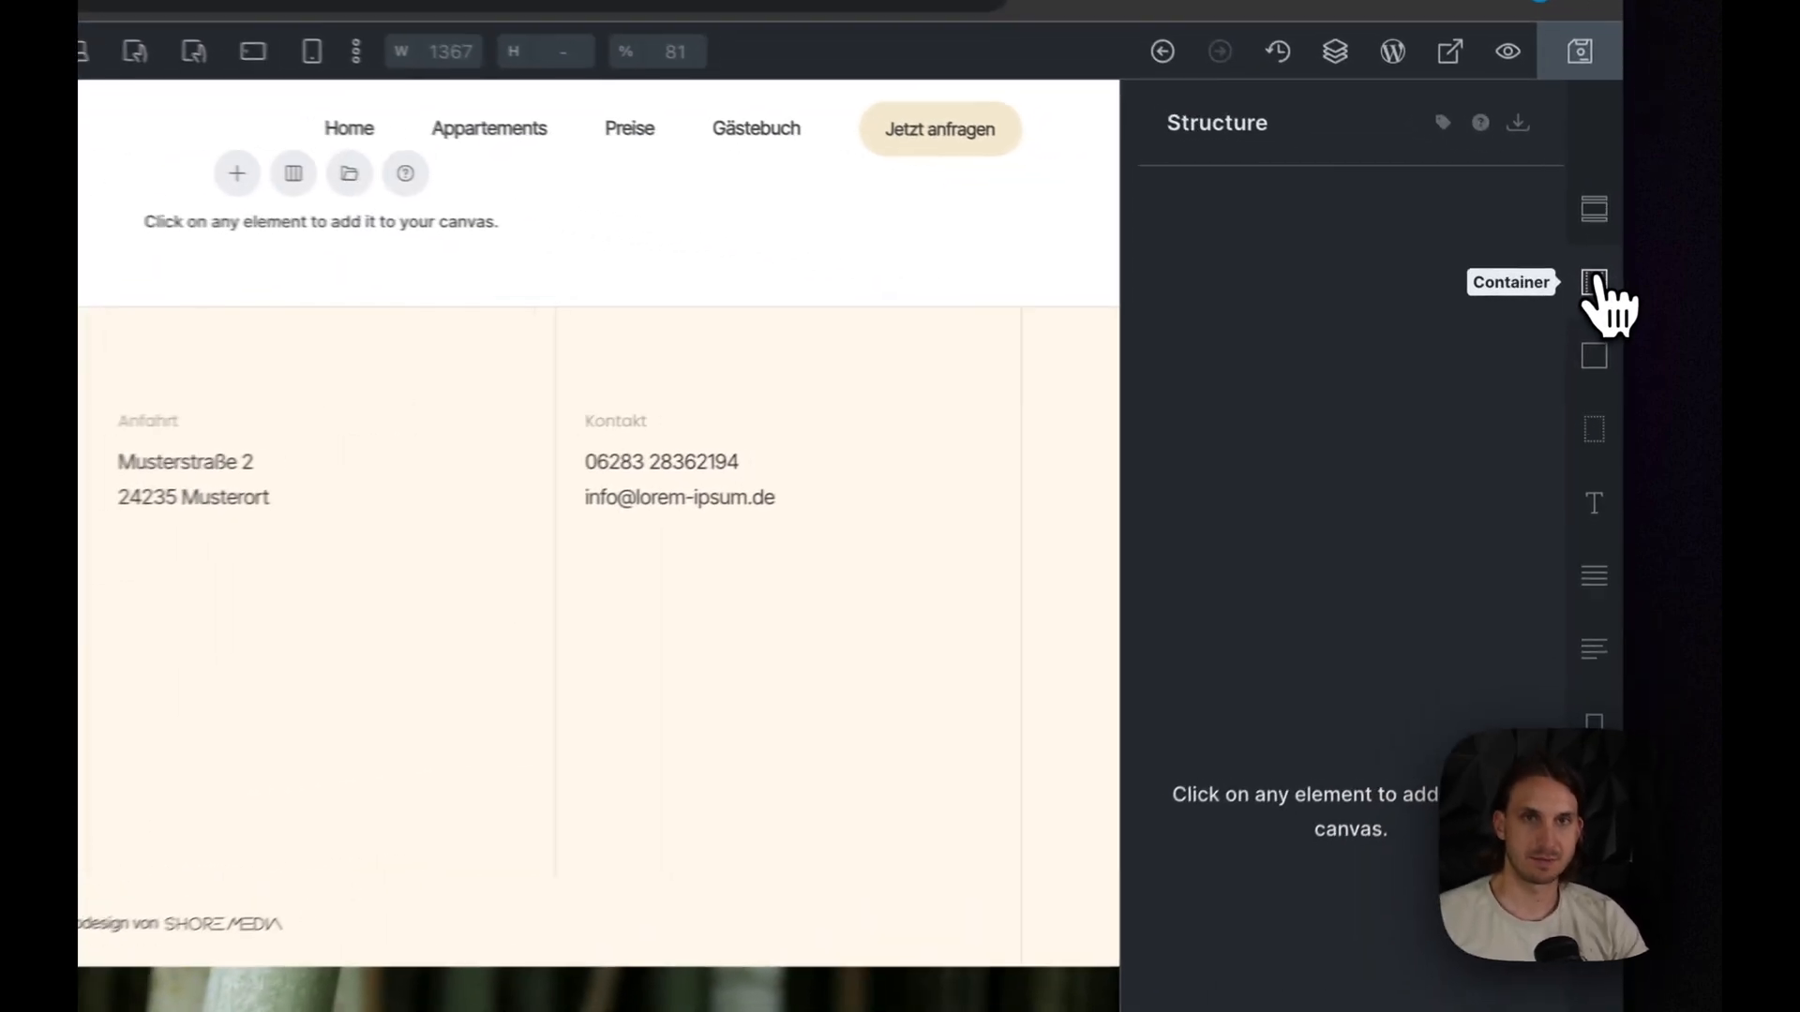
- Add a block to the empty page, nest a second block inside it, and place a div in the inner block
click(1606, 341)
click(1318, 234)
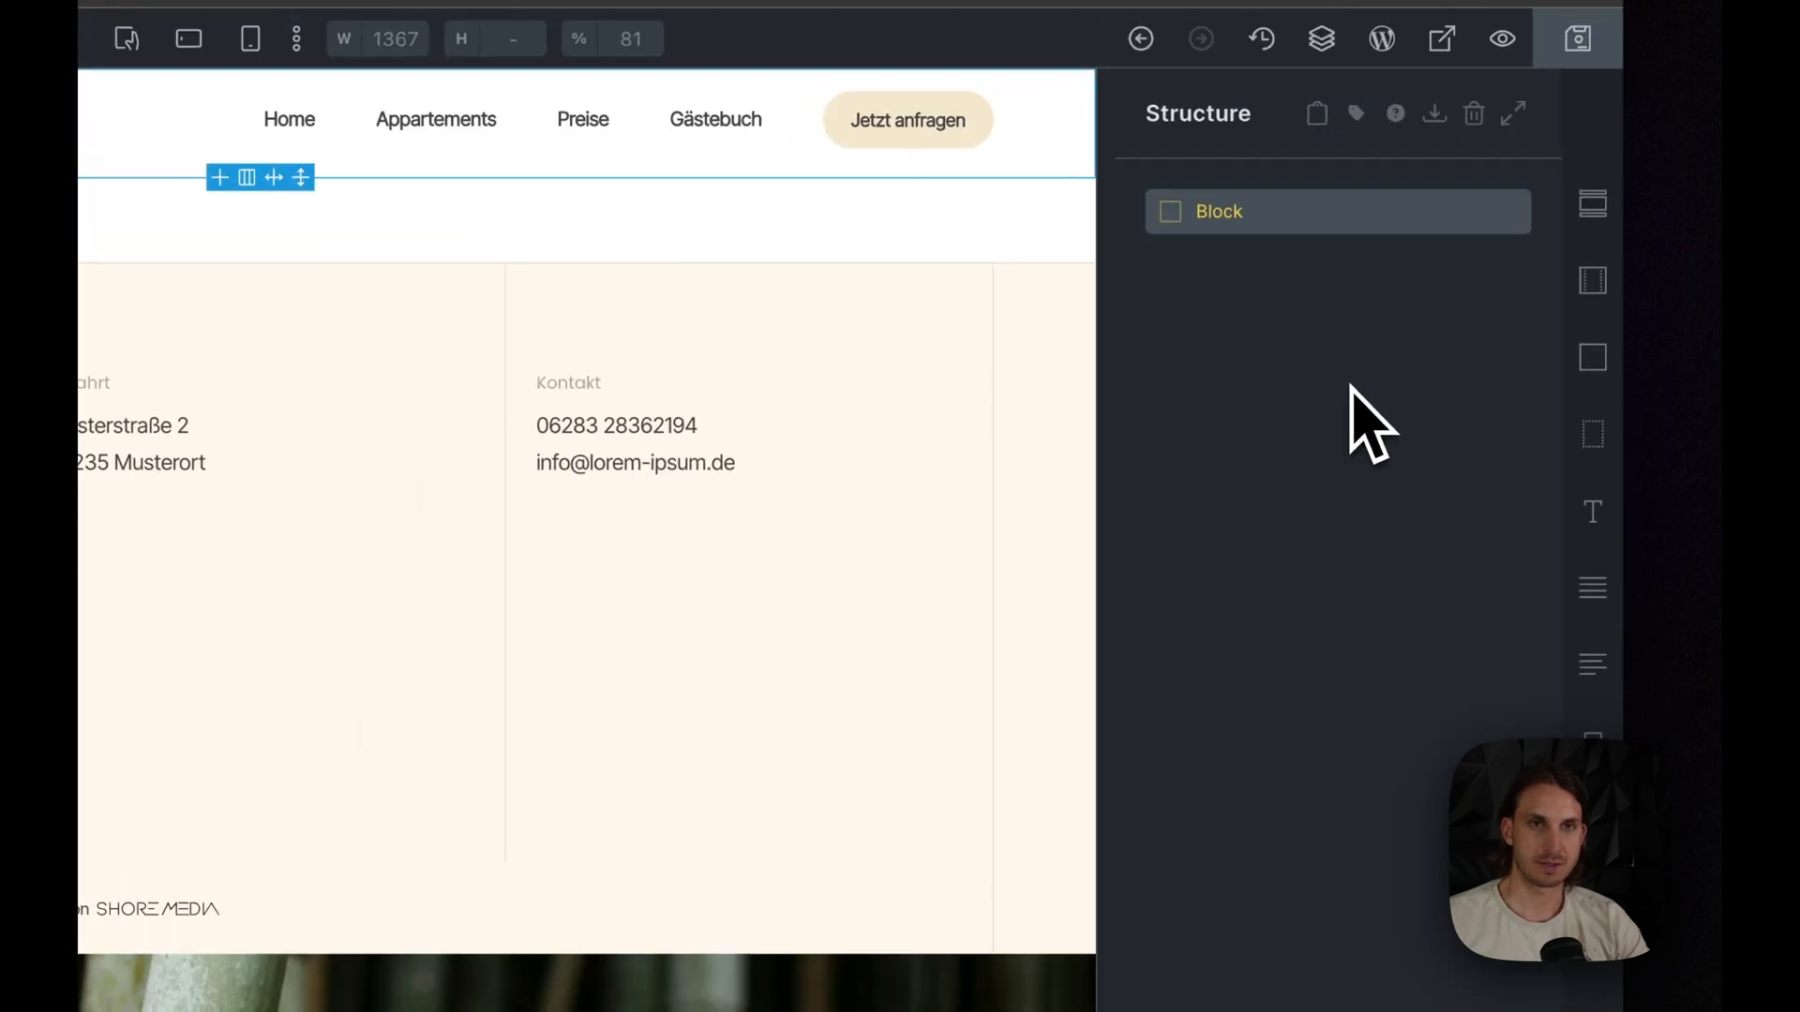
click(1545, 535)
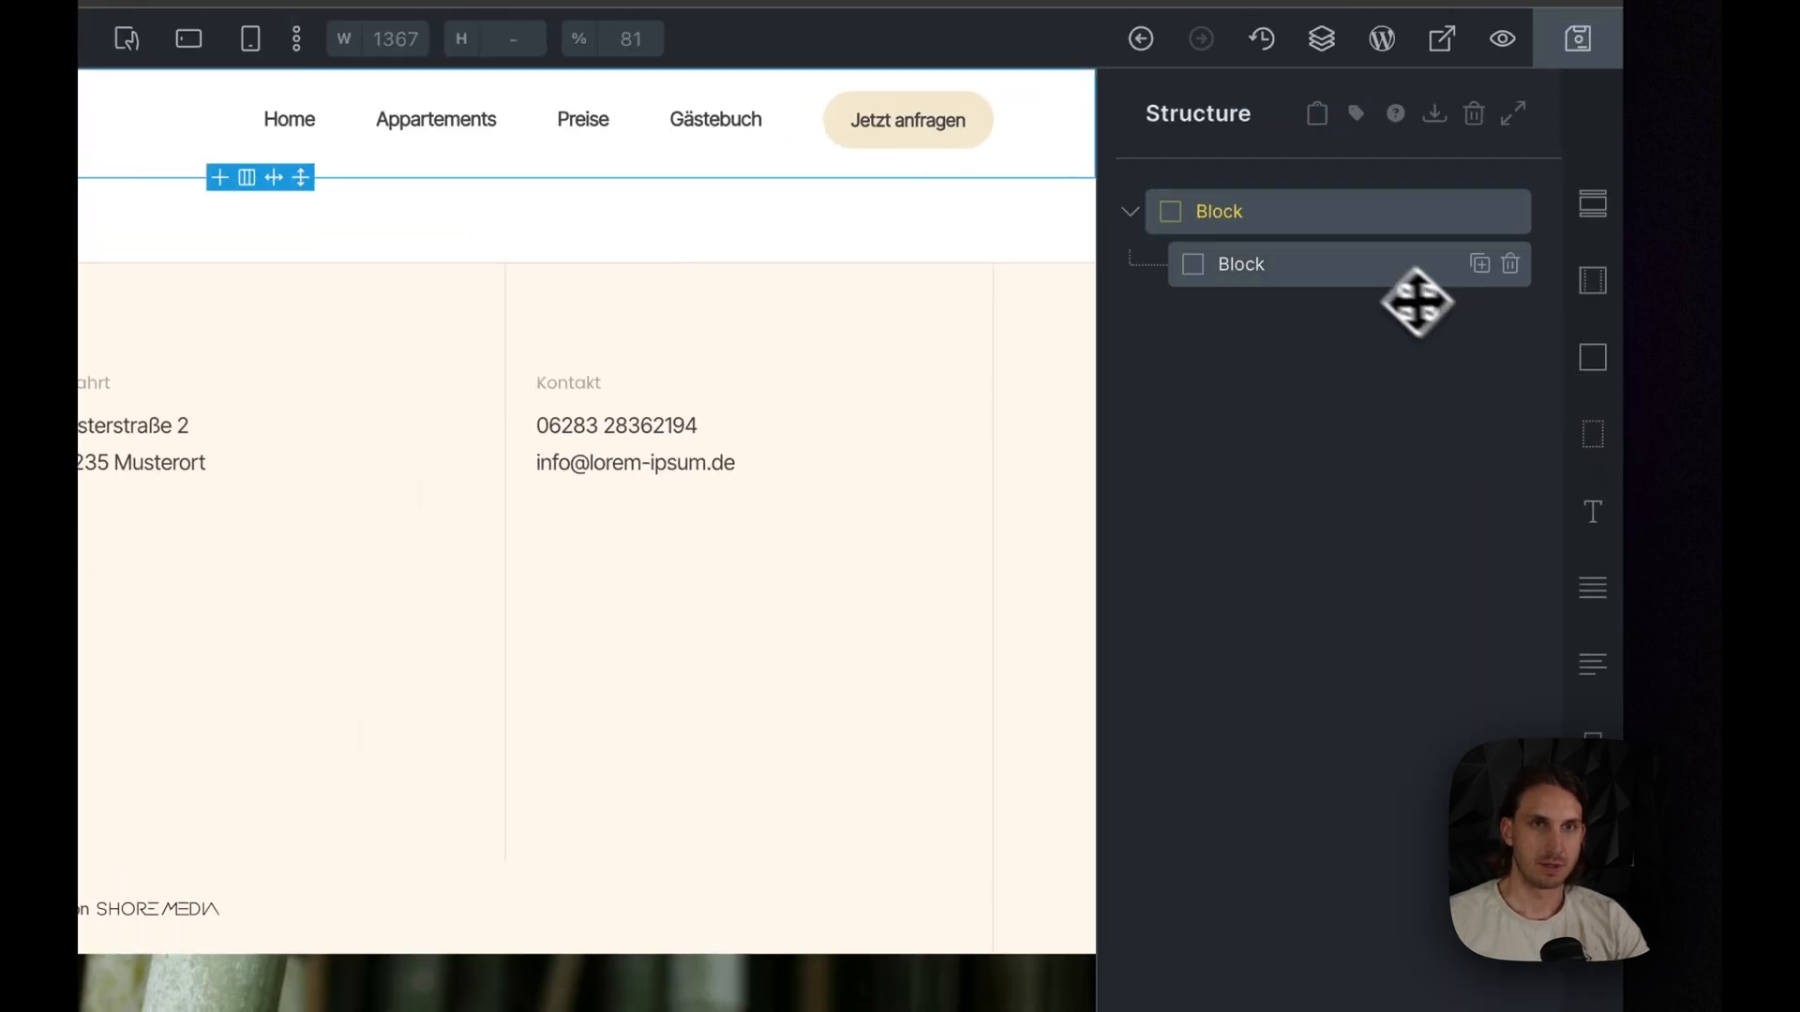
click(1241, 253)
click(1593, 439)
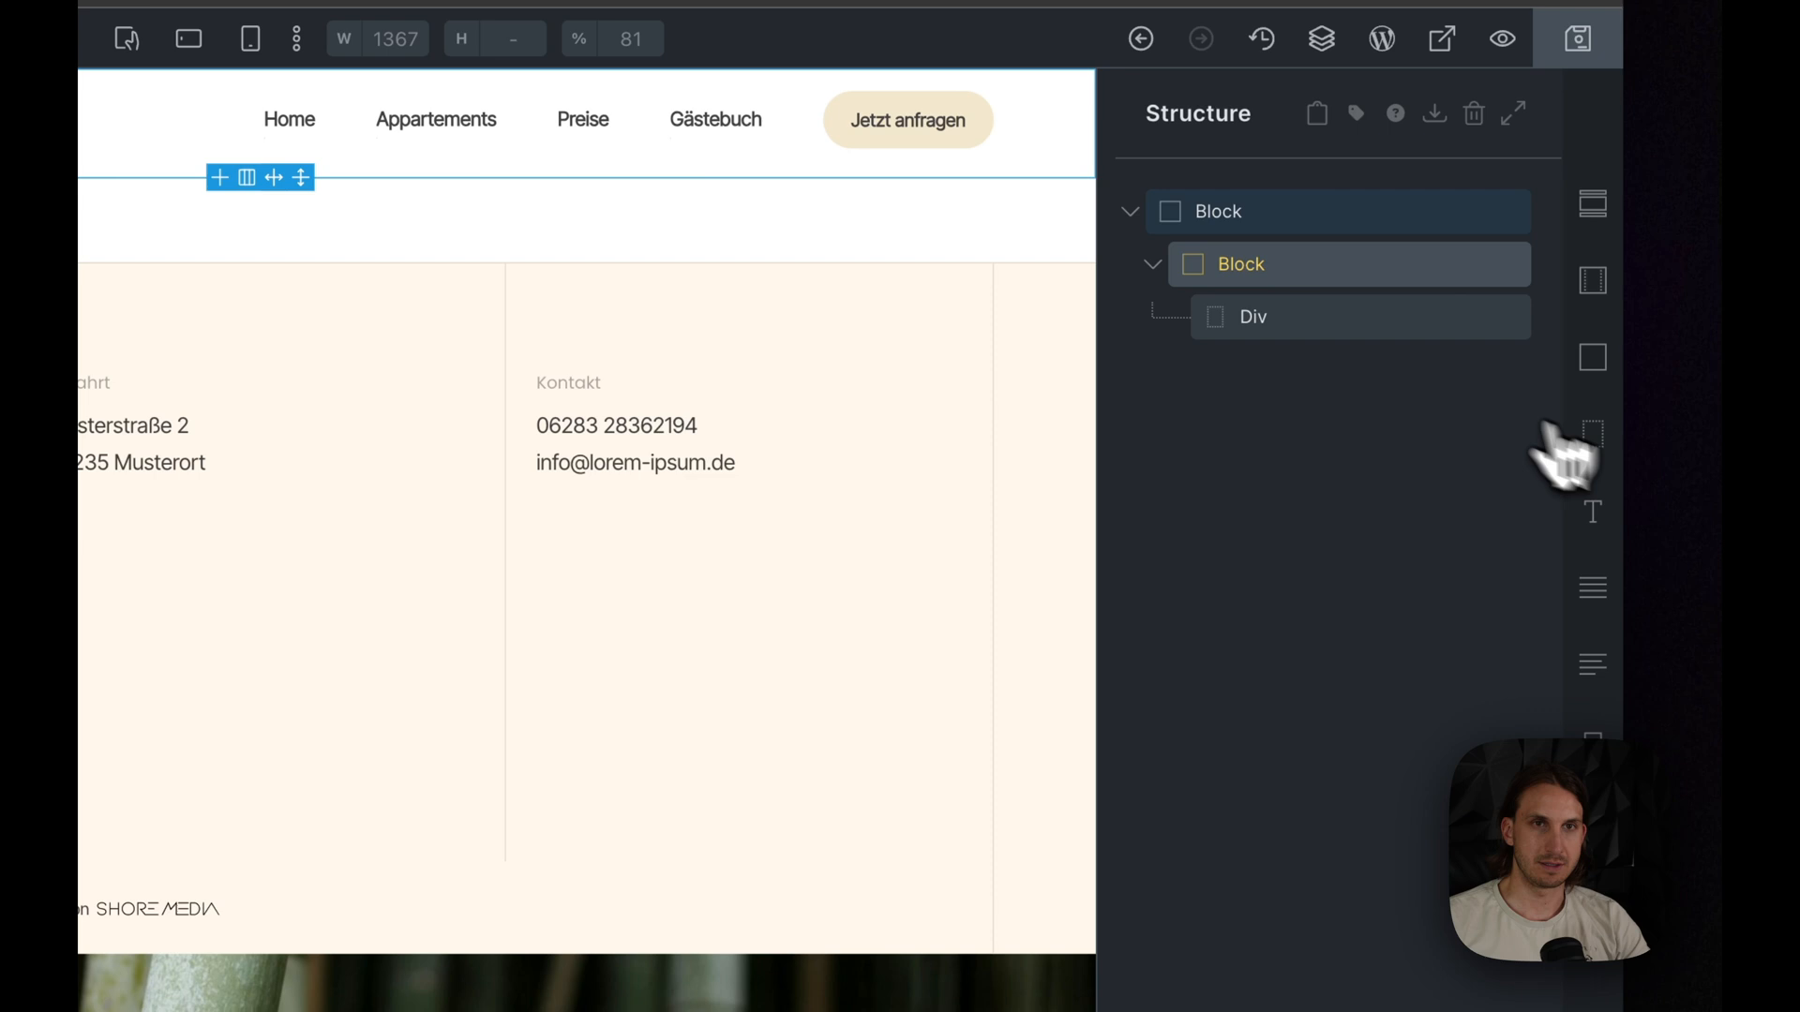
- Add an image element beside the div in the inner block and a heading inside the div
click(1592, 856)
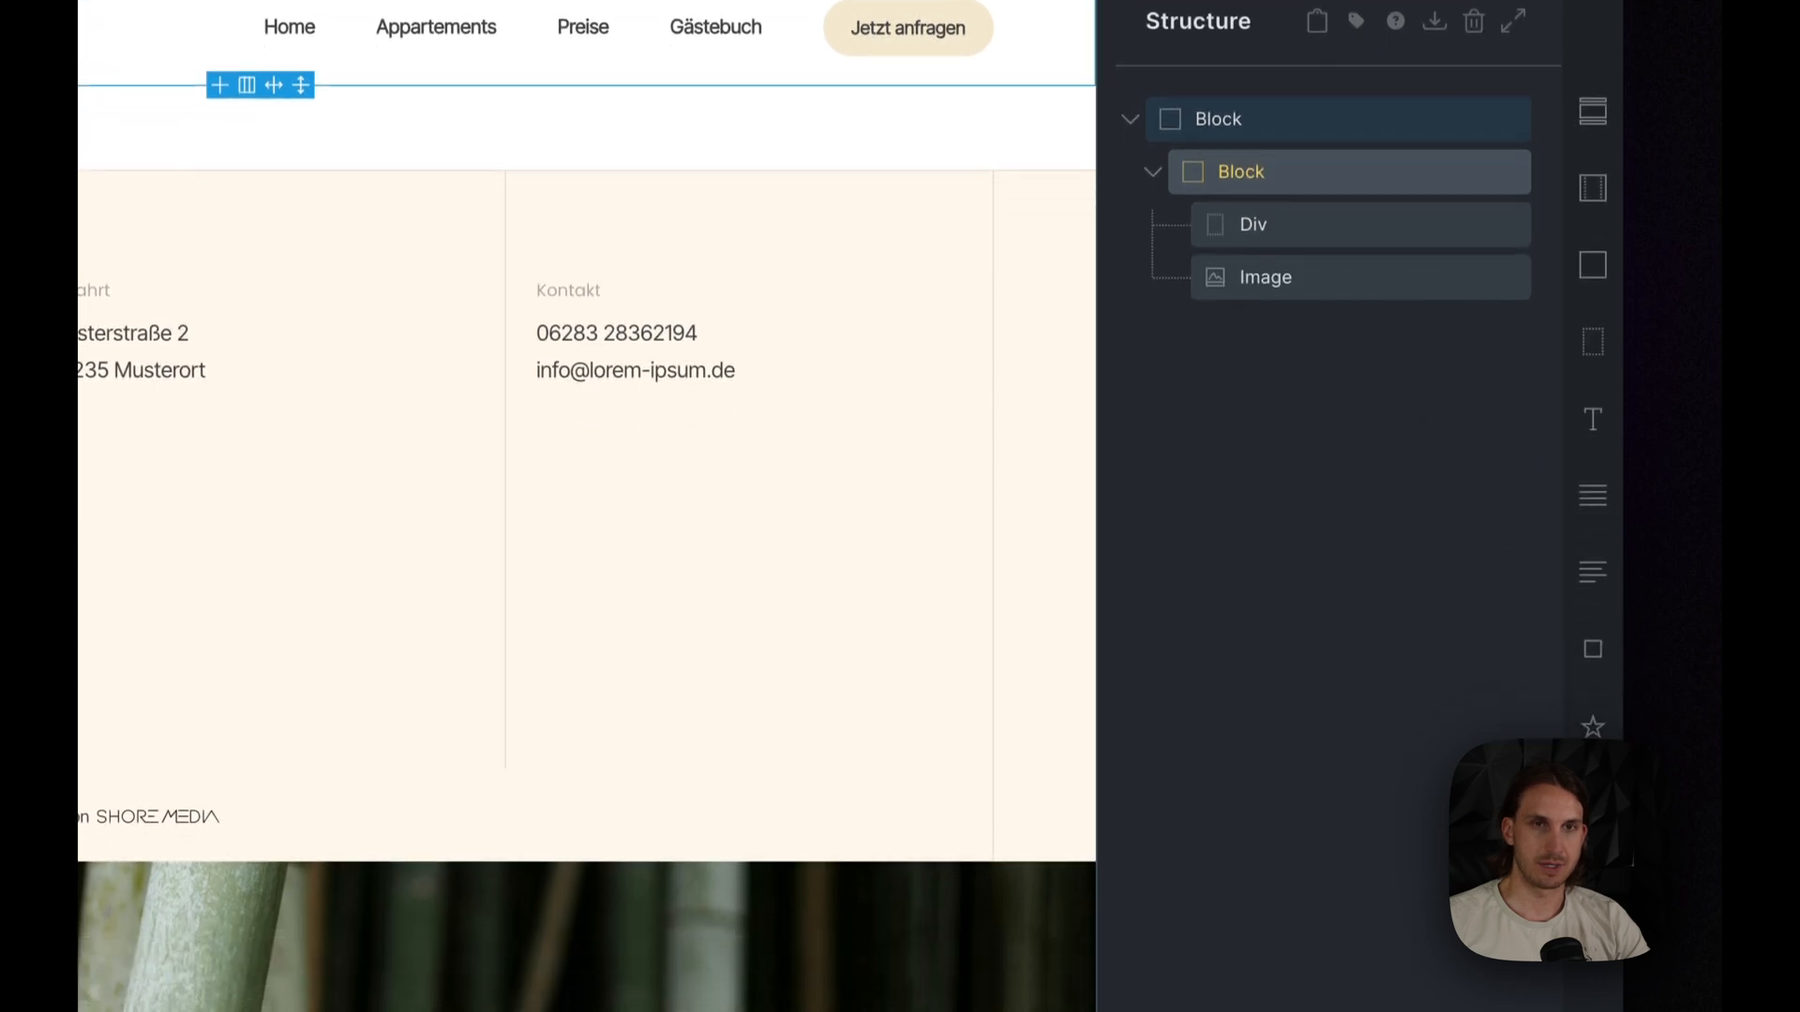
click(1282, 280)
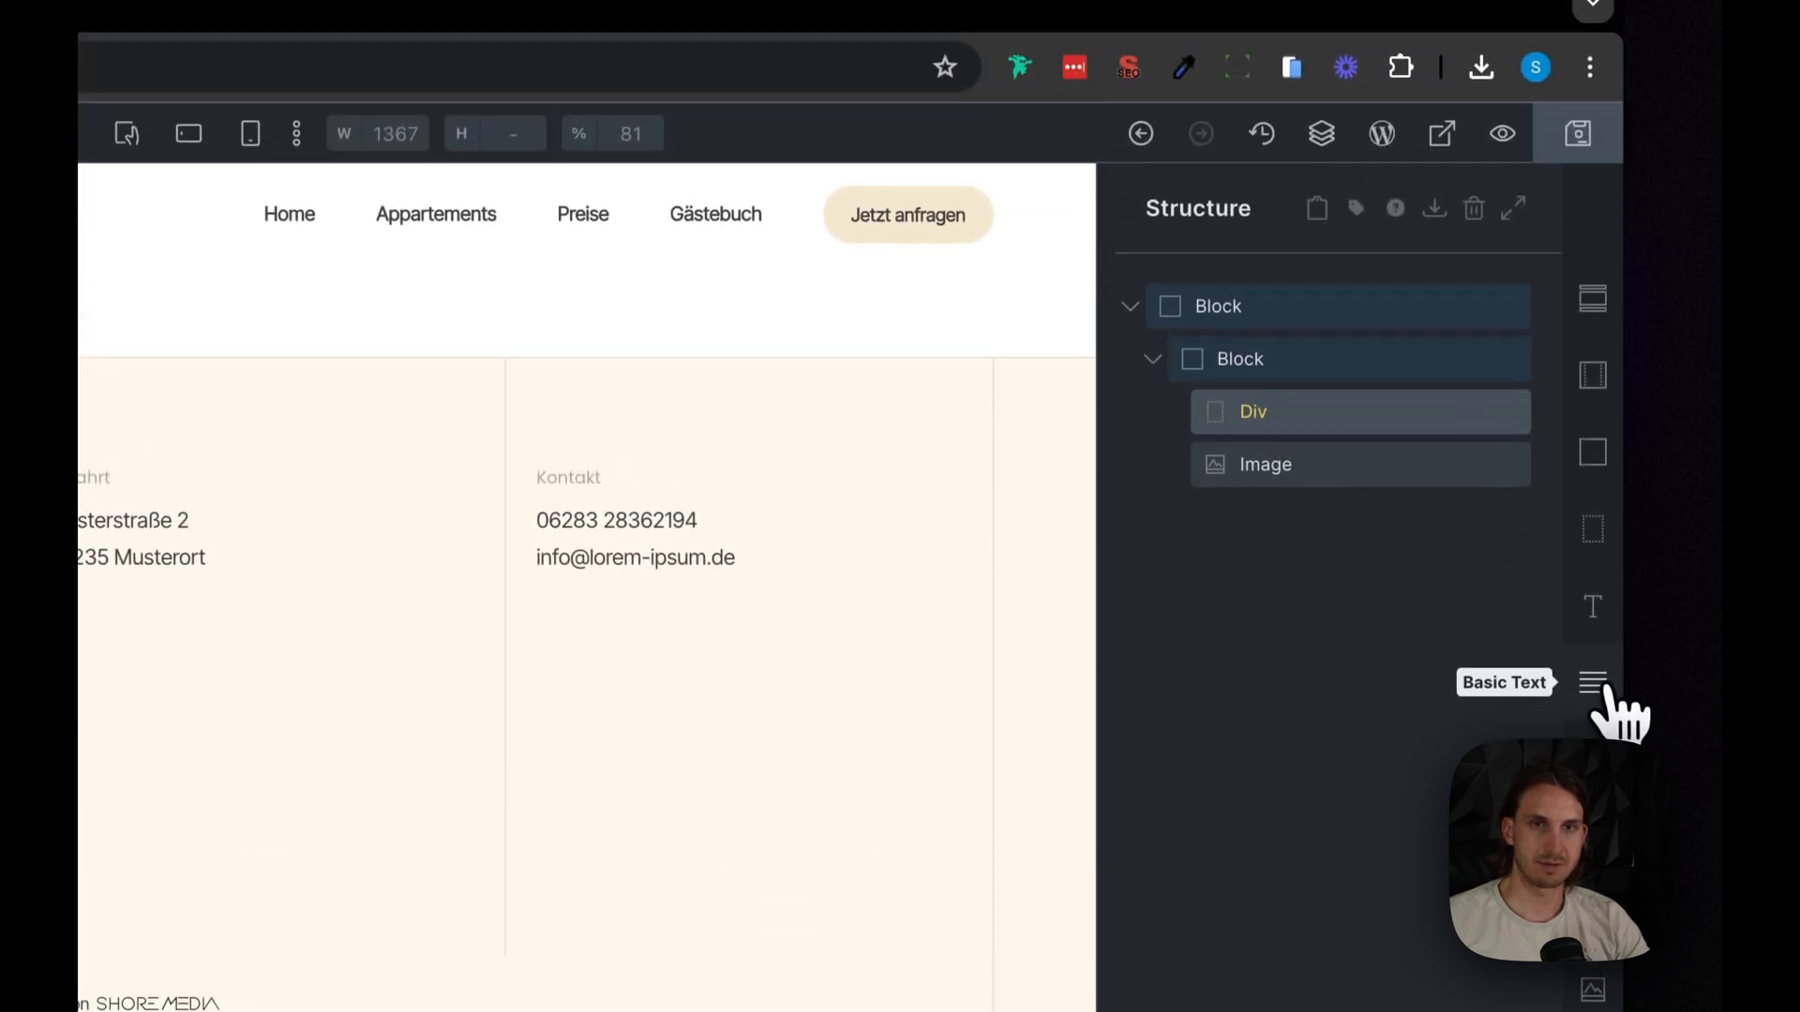
click(1594, 603)
- Rename the outer block to Hero Section Alpha, the inner block to Main Wrapper, and the div to Content Wrapper
double_click(1219, 306)
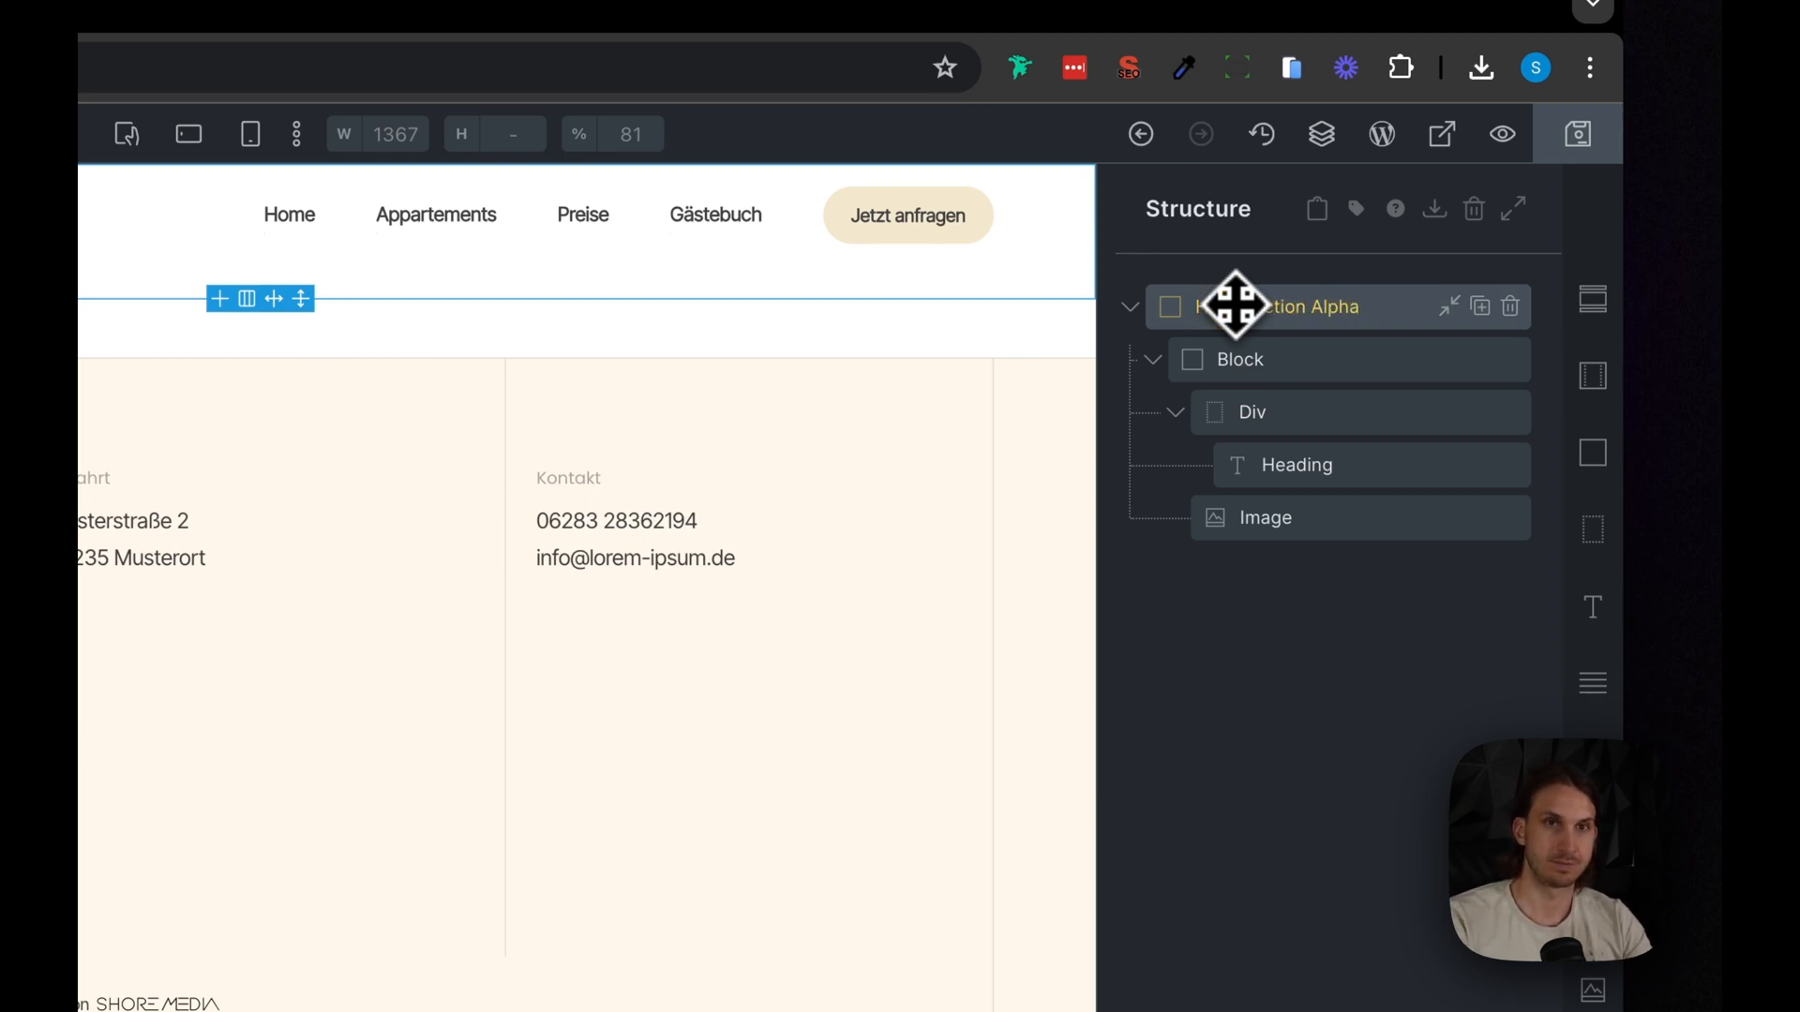
double_click(1238, 361)
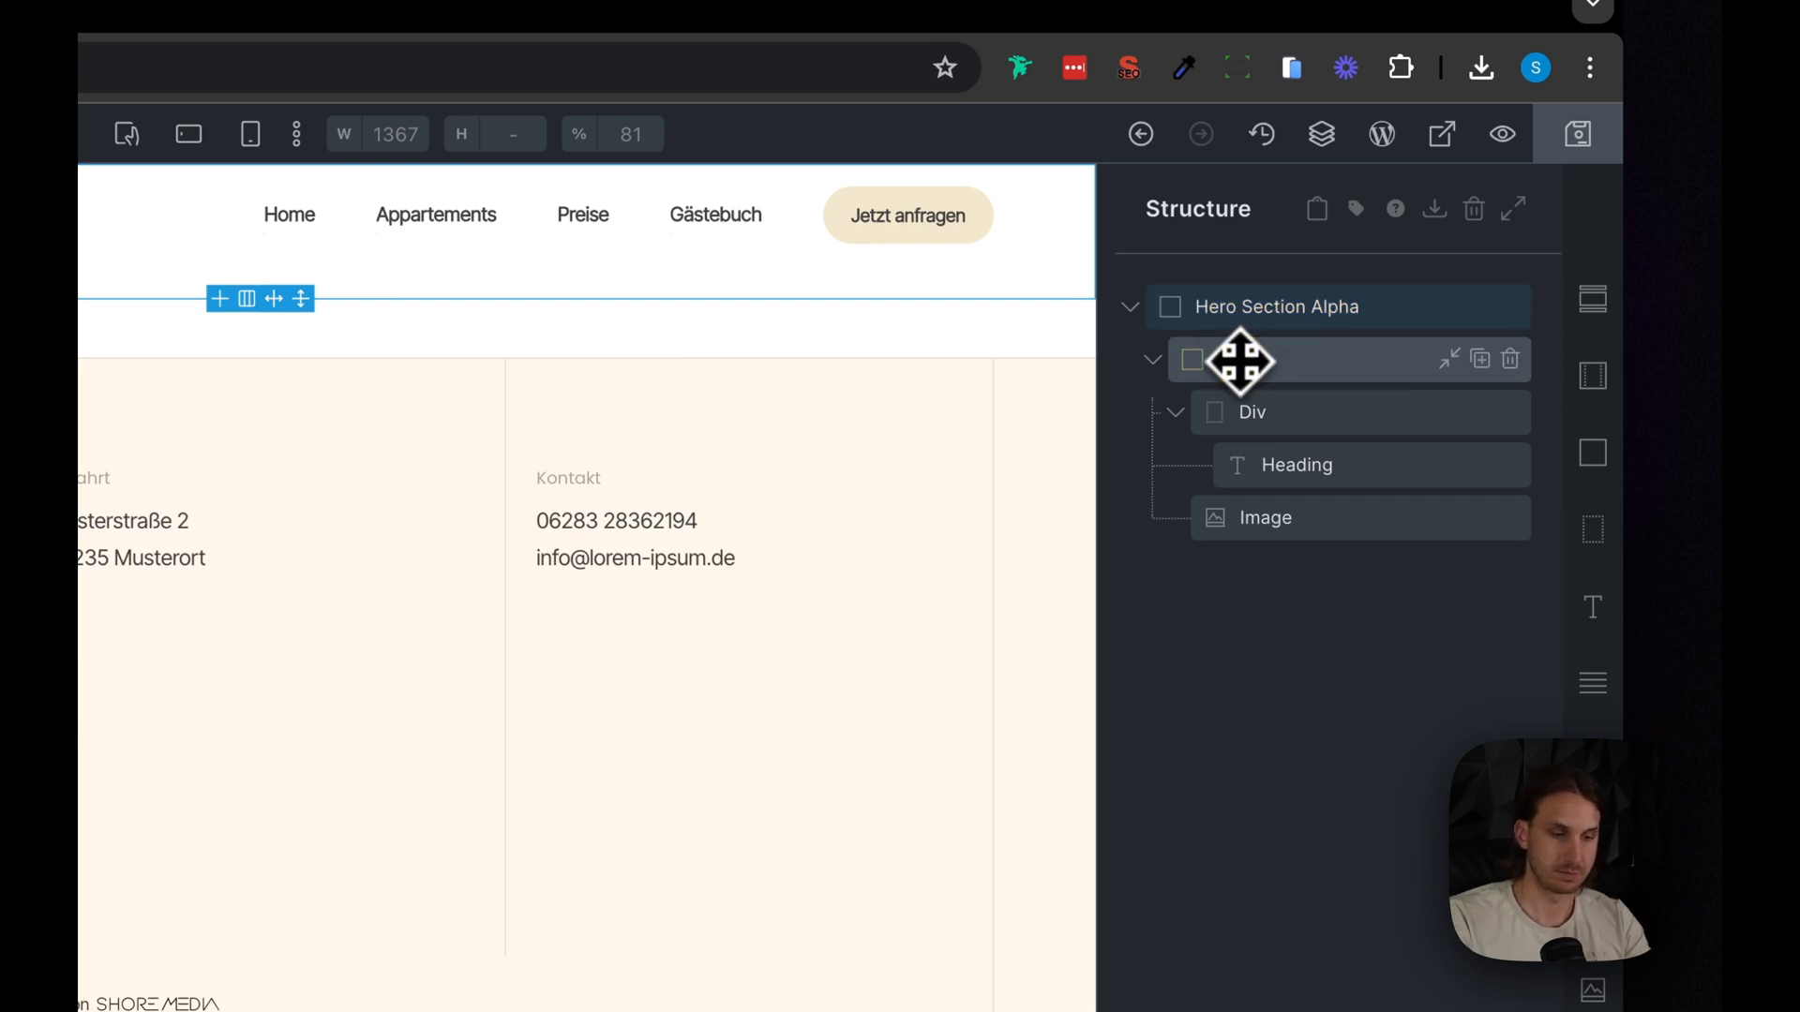
text(Main Wrapper)
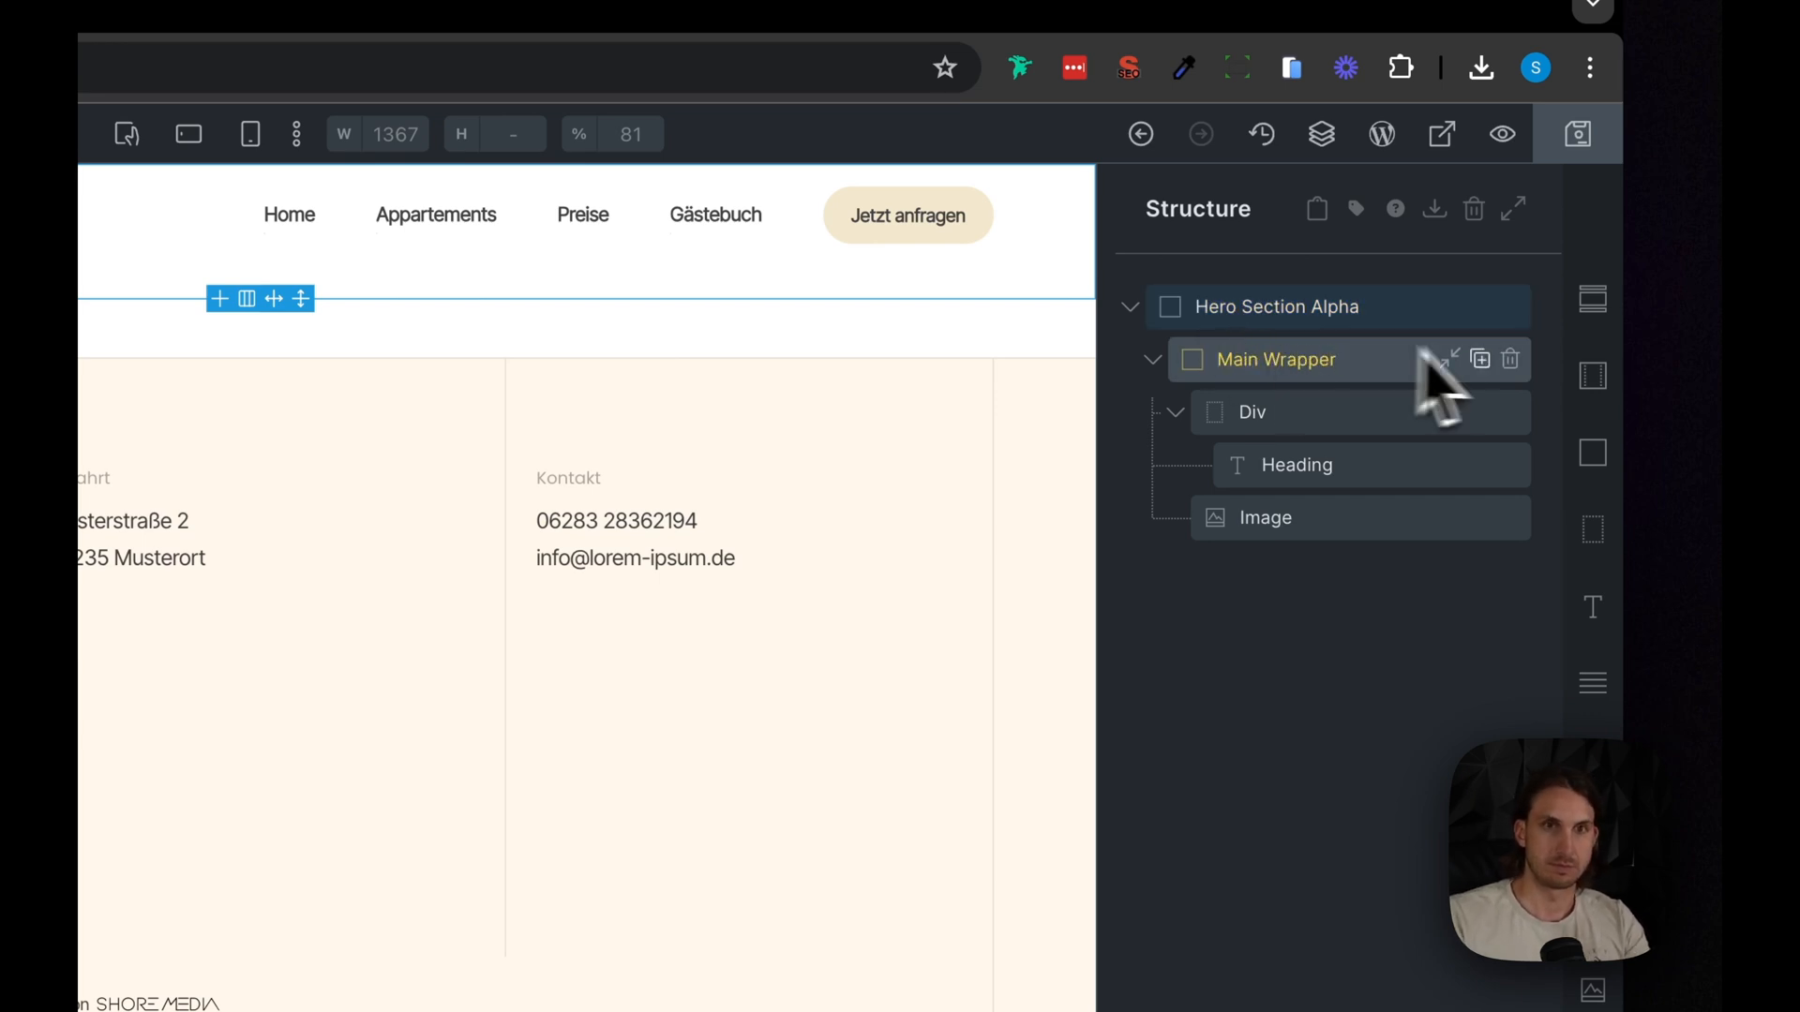
double_click(1331, 409)
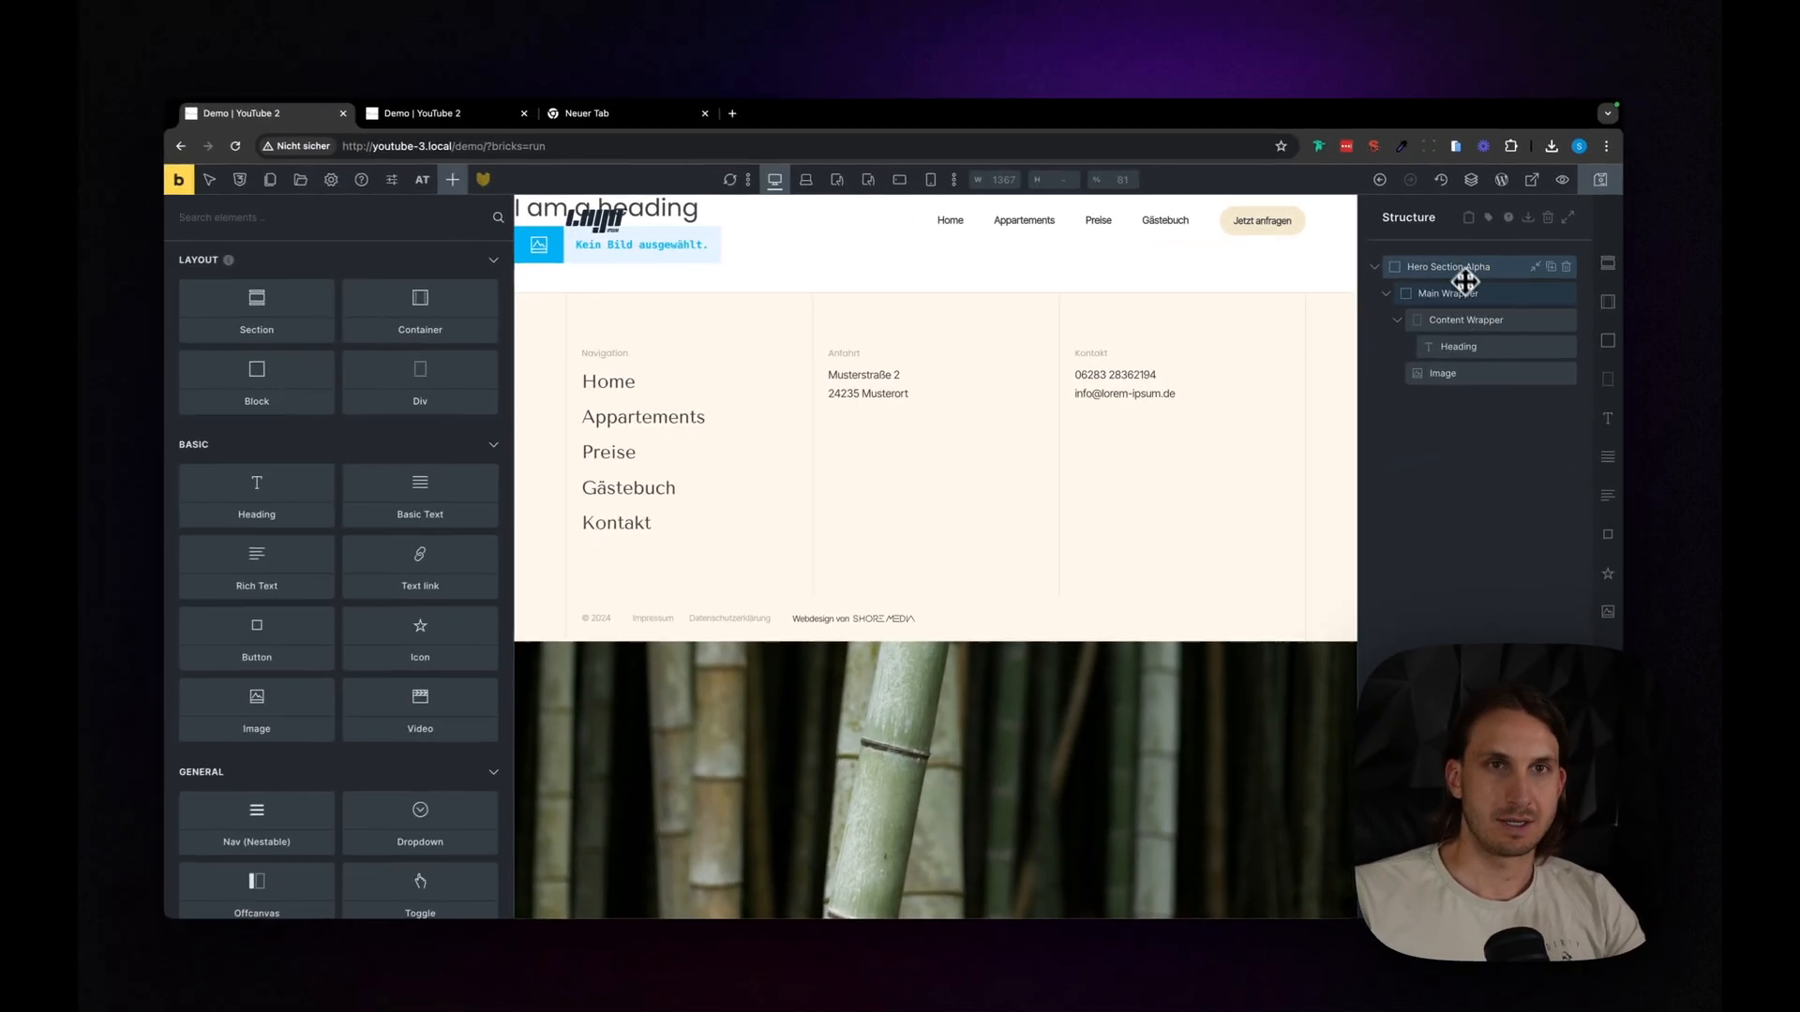
- Generate classes for Hero Section Alpha and its nested elements with the Class Converter, using basename hero-section-alpha and delimiter __
click(1296, 307)
right_click(1451, 268)
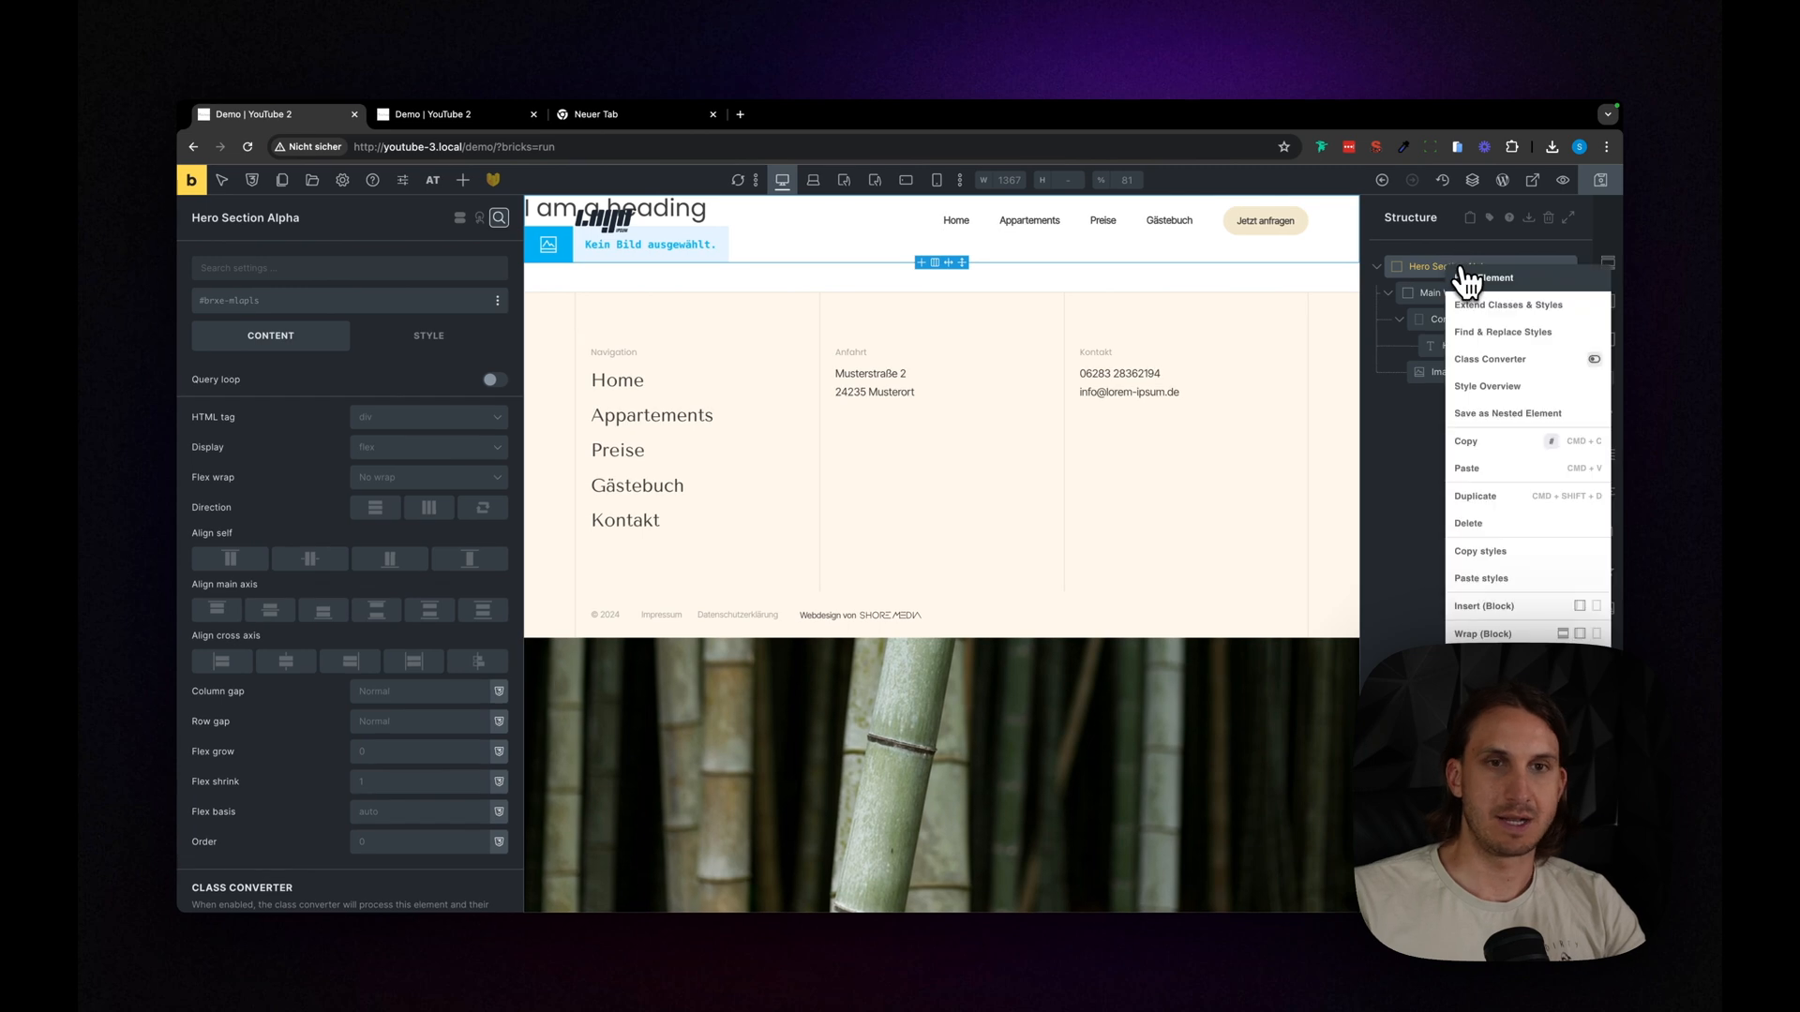
click(1517, 364)
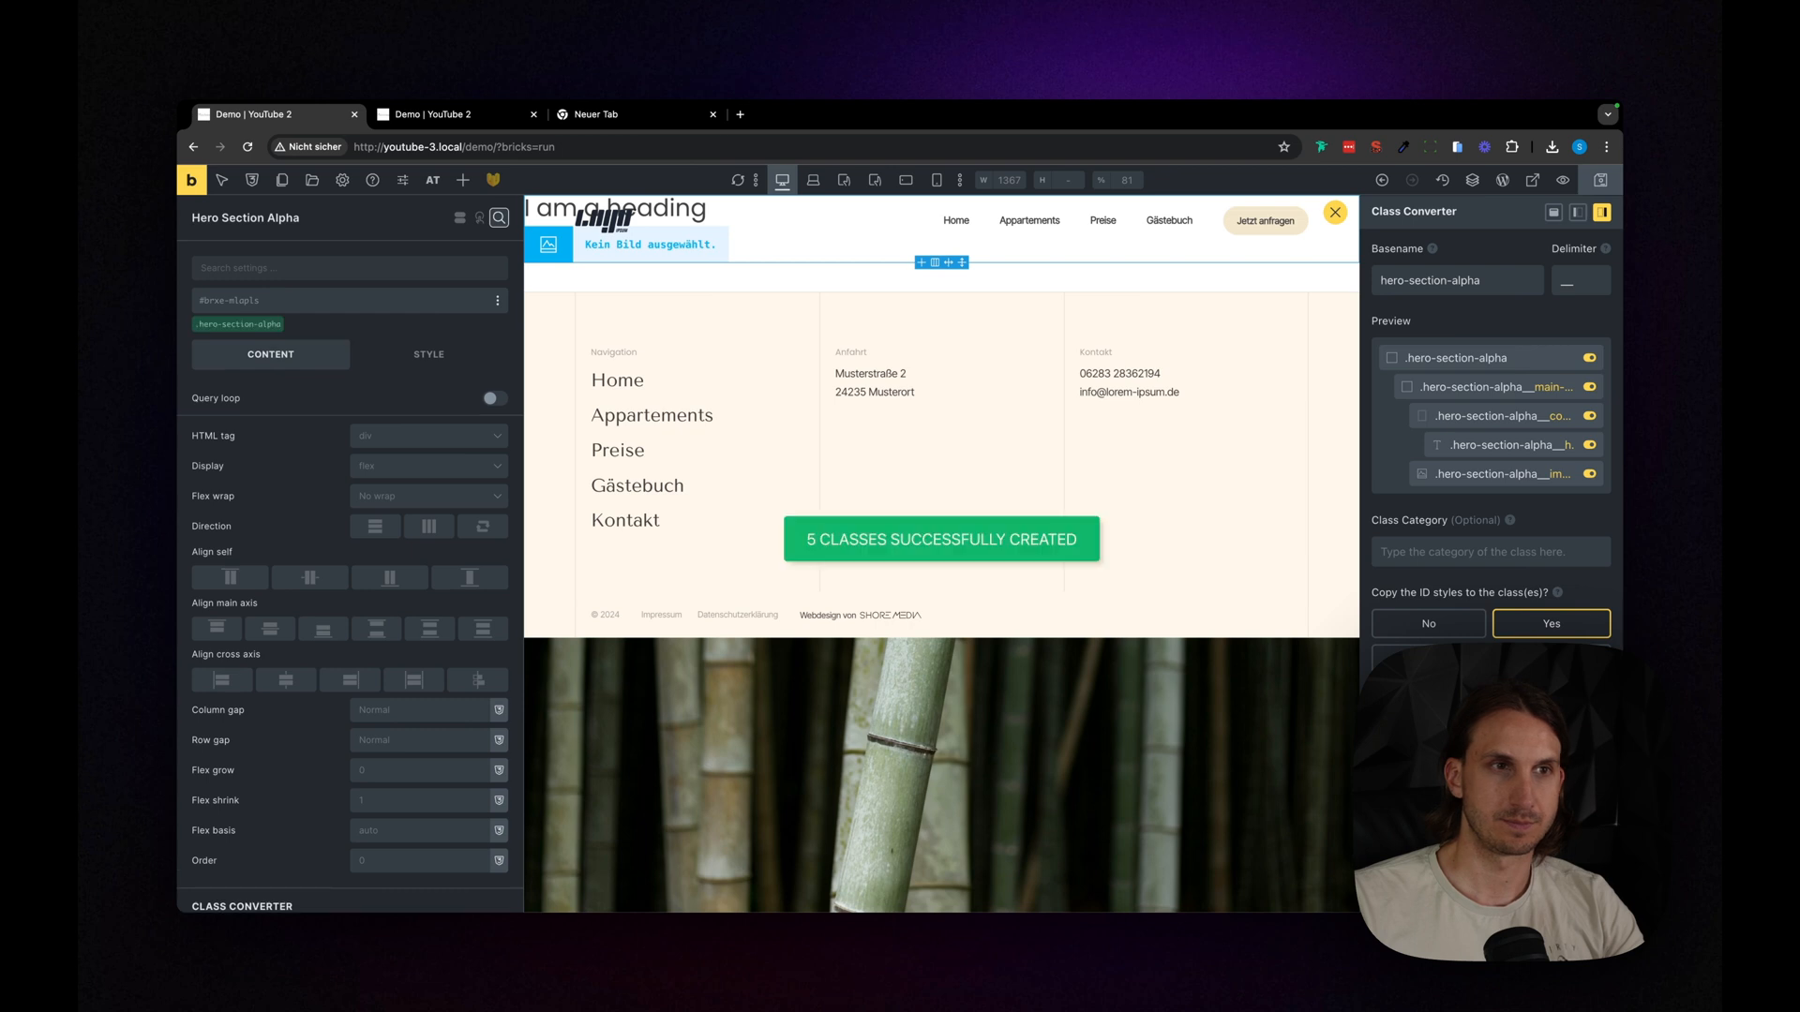
click(1339, 215)
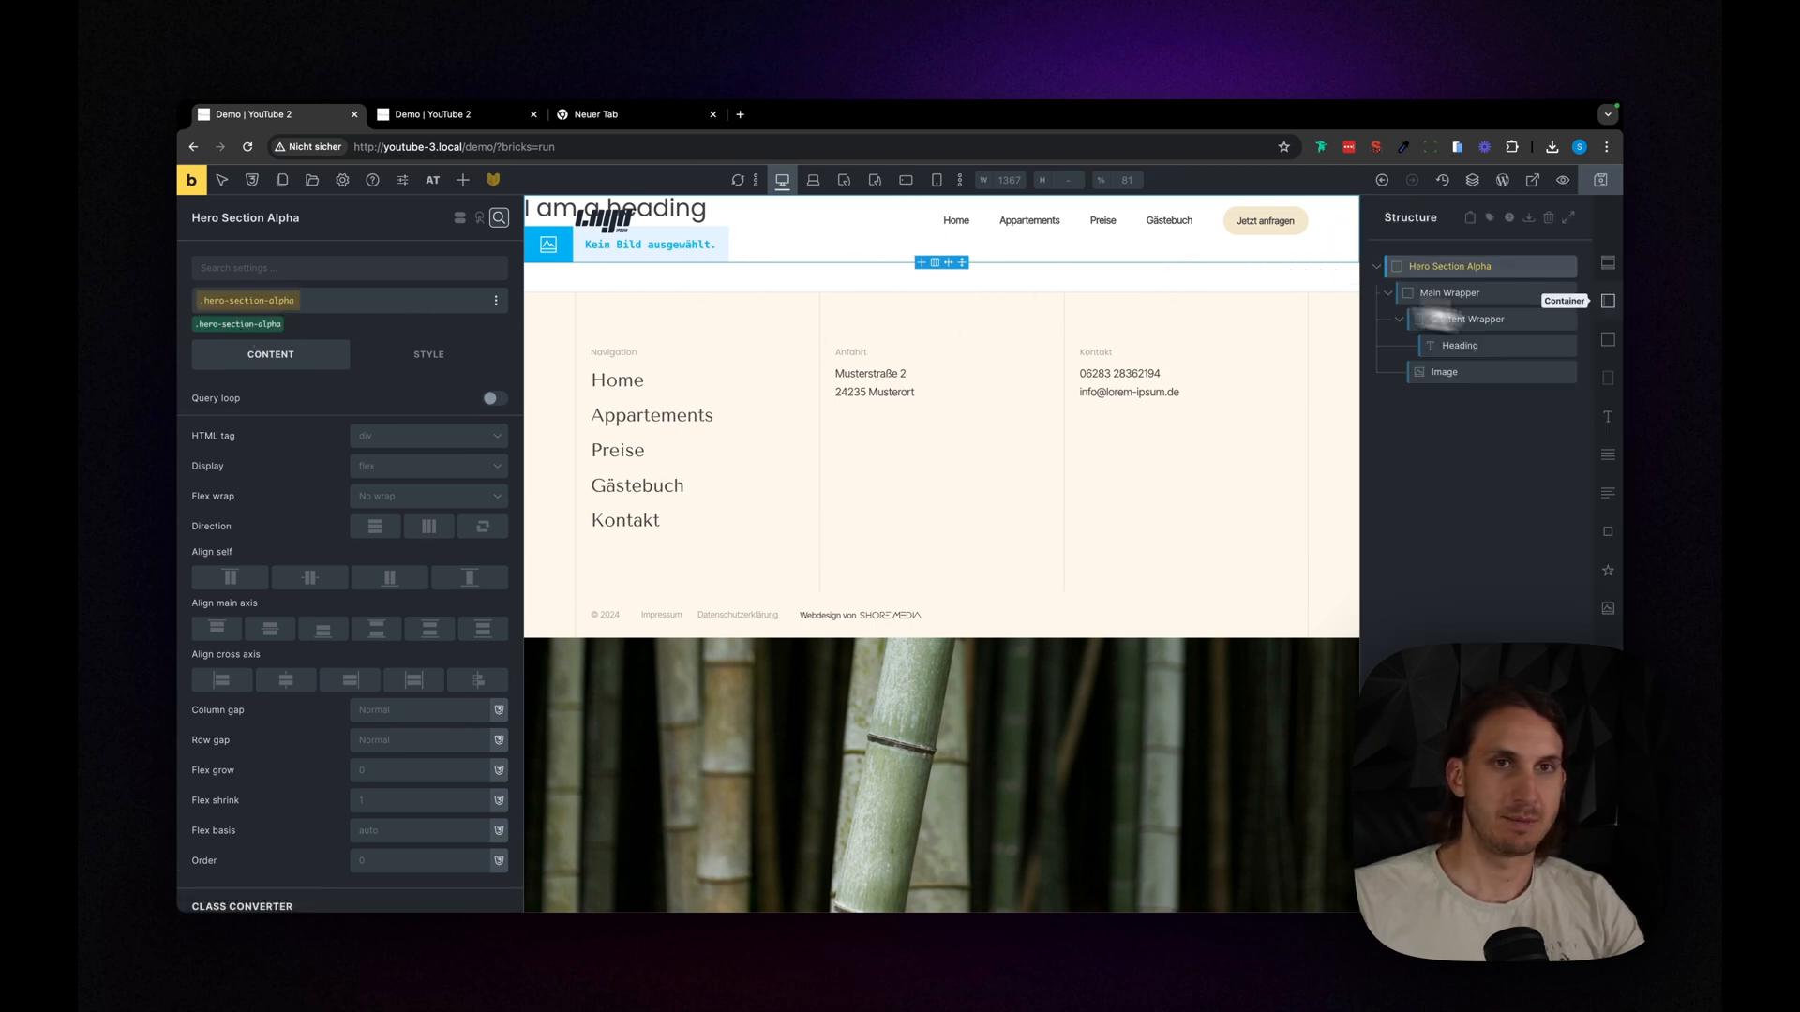
- Check the class assigned to the main wrapper, content wrapper, heading and image
click(1438, 293)
click(1462, 320)
click(1464, 346)
click(1466, 372)
click(1466, 311)
- Set the top and bottom padding of Hero Section Alpha to var(--section-block-padding)
click(1466, 269)
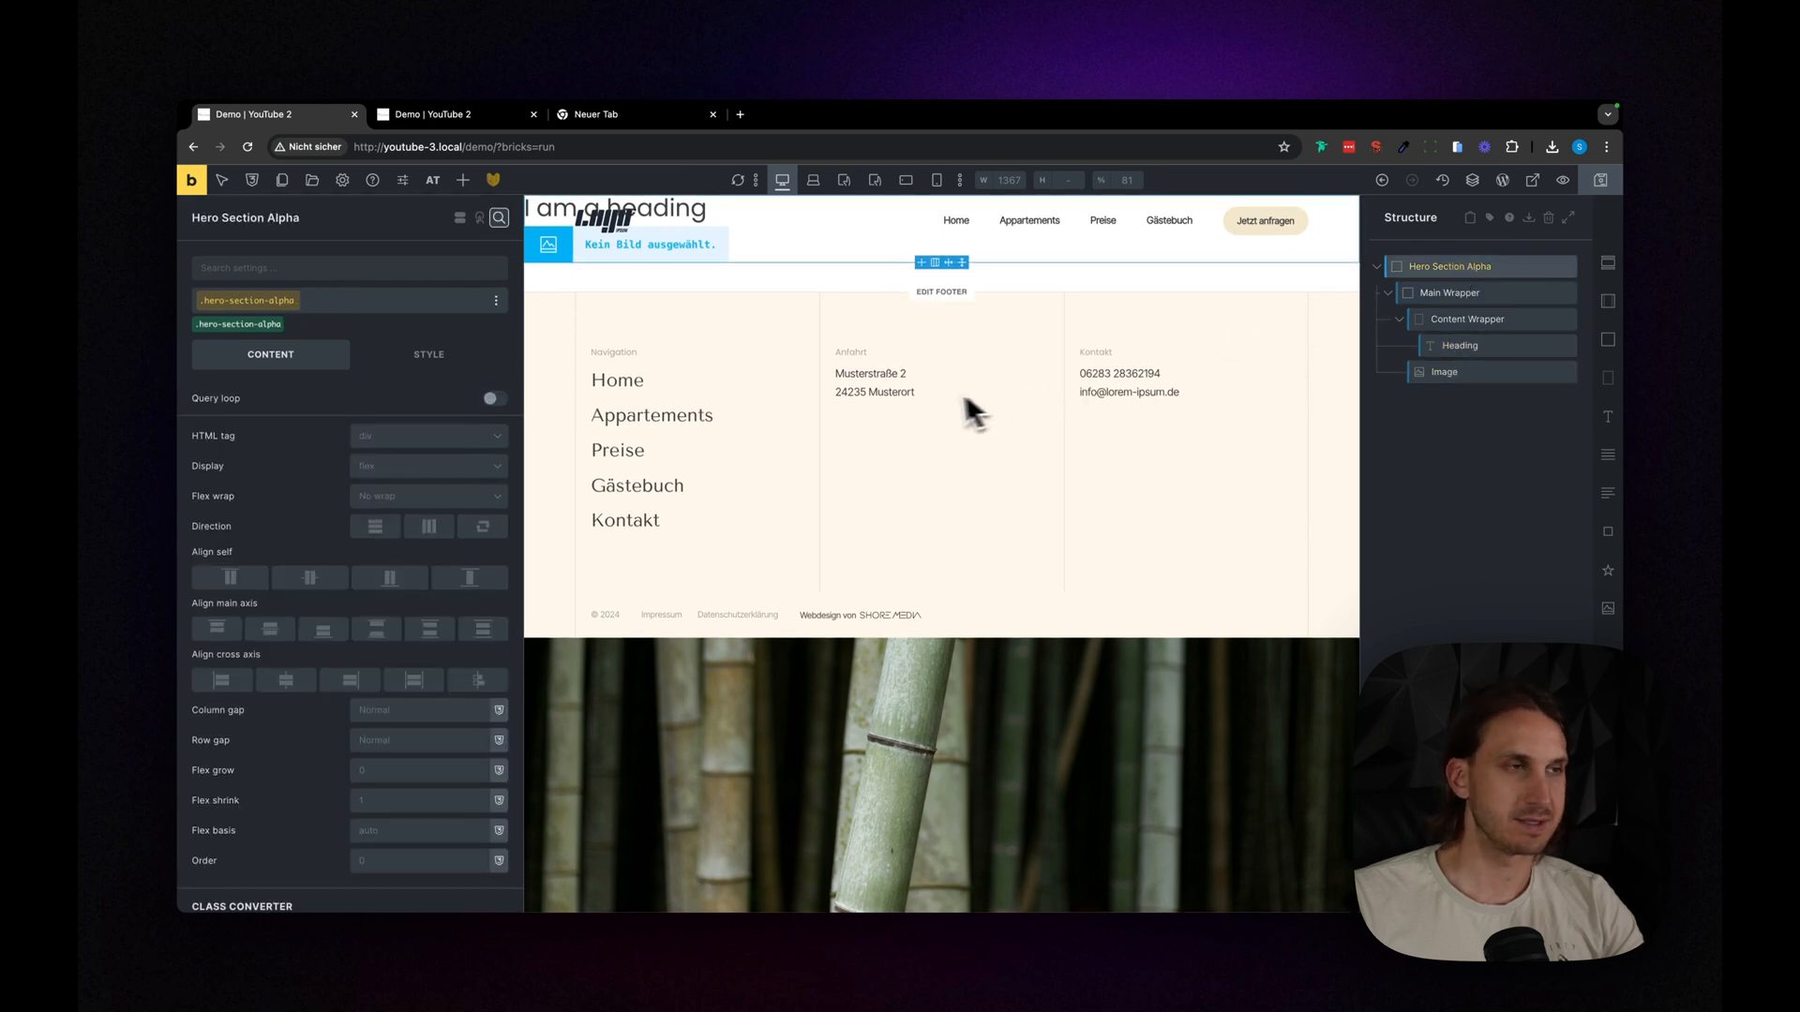
click(417, 361)
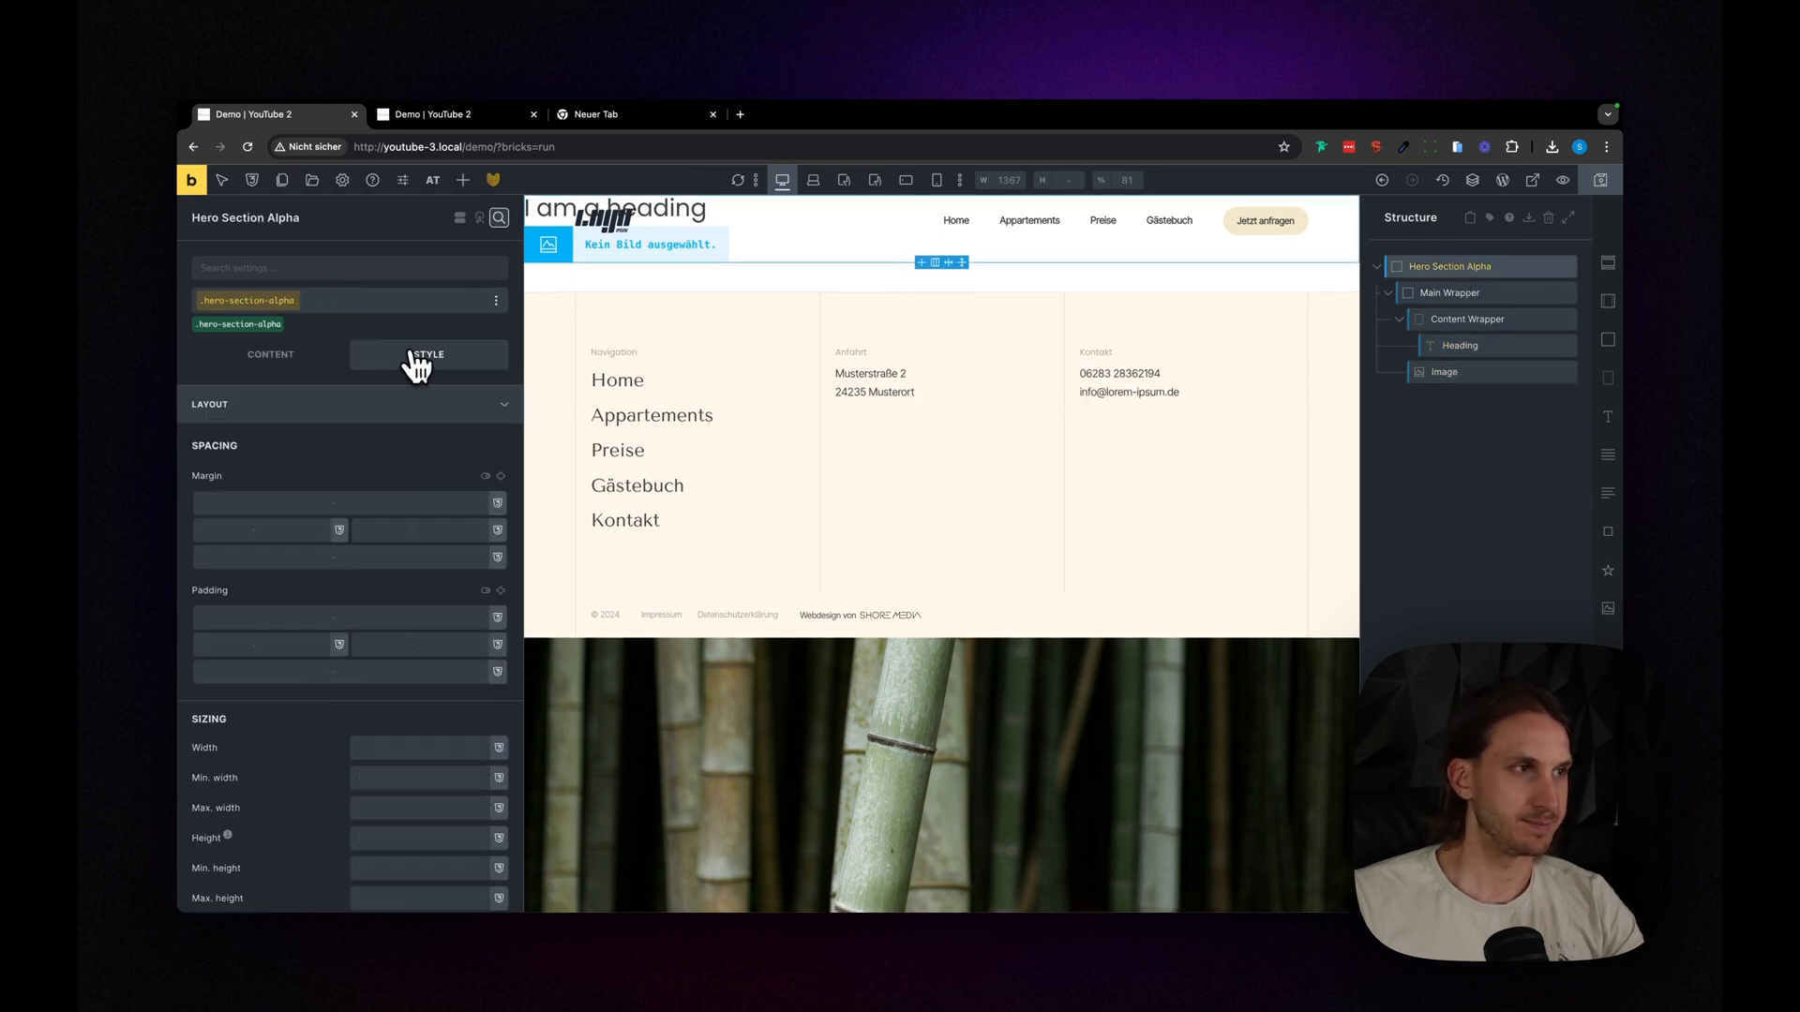
scroll(437, 534, down, 3)
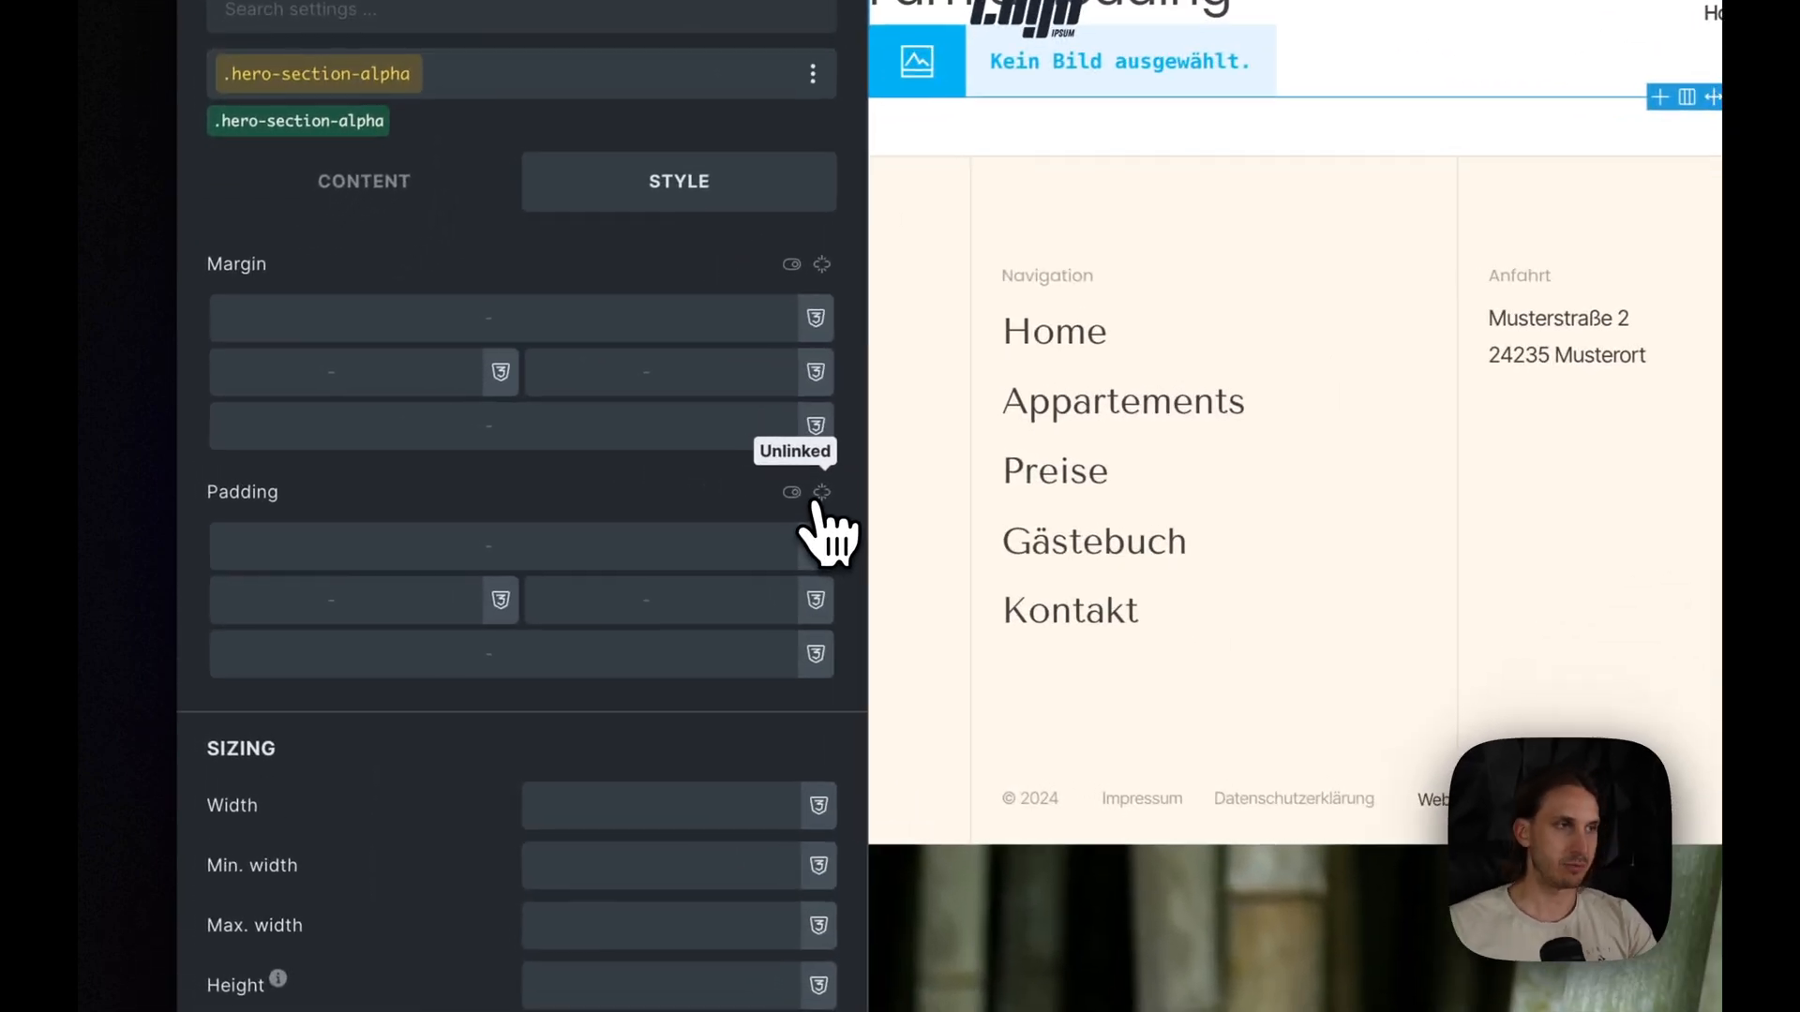
click(821, 492)
click(693, 561)
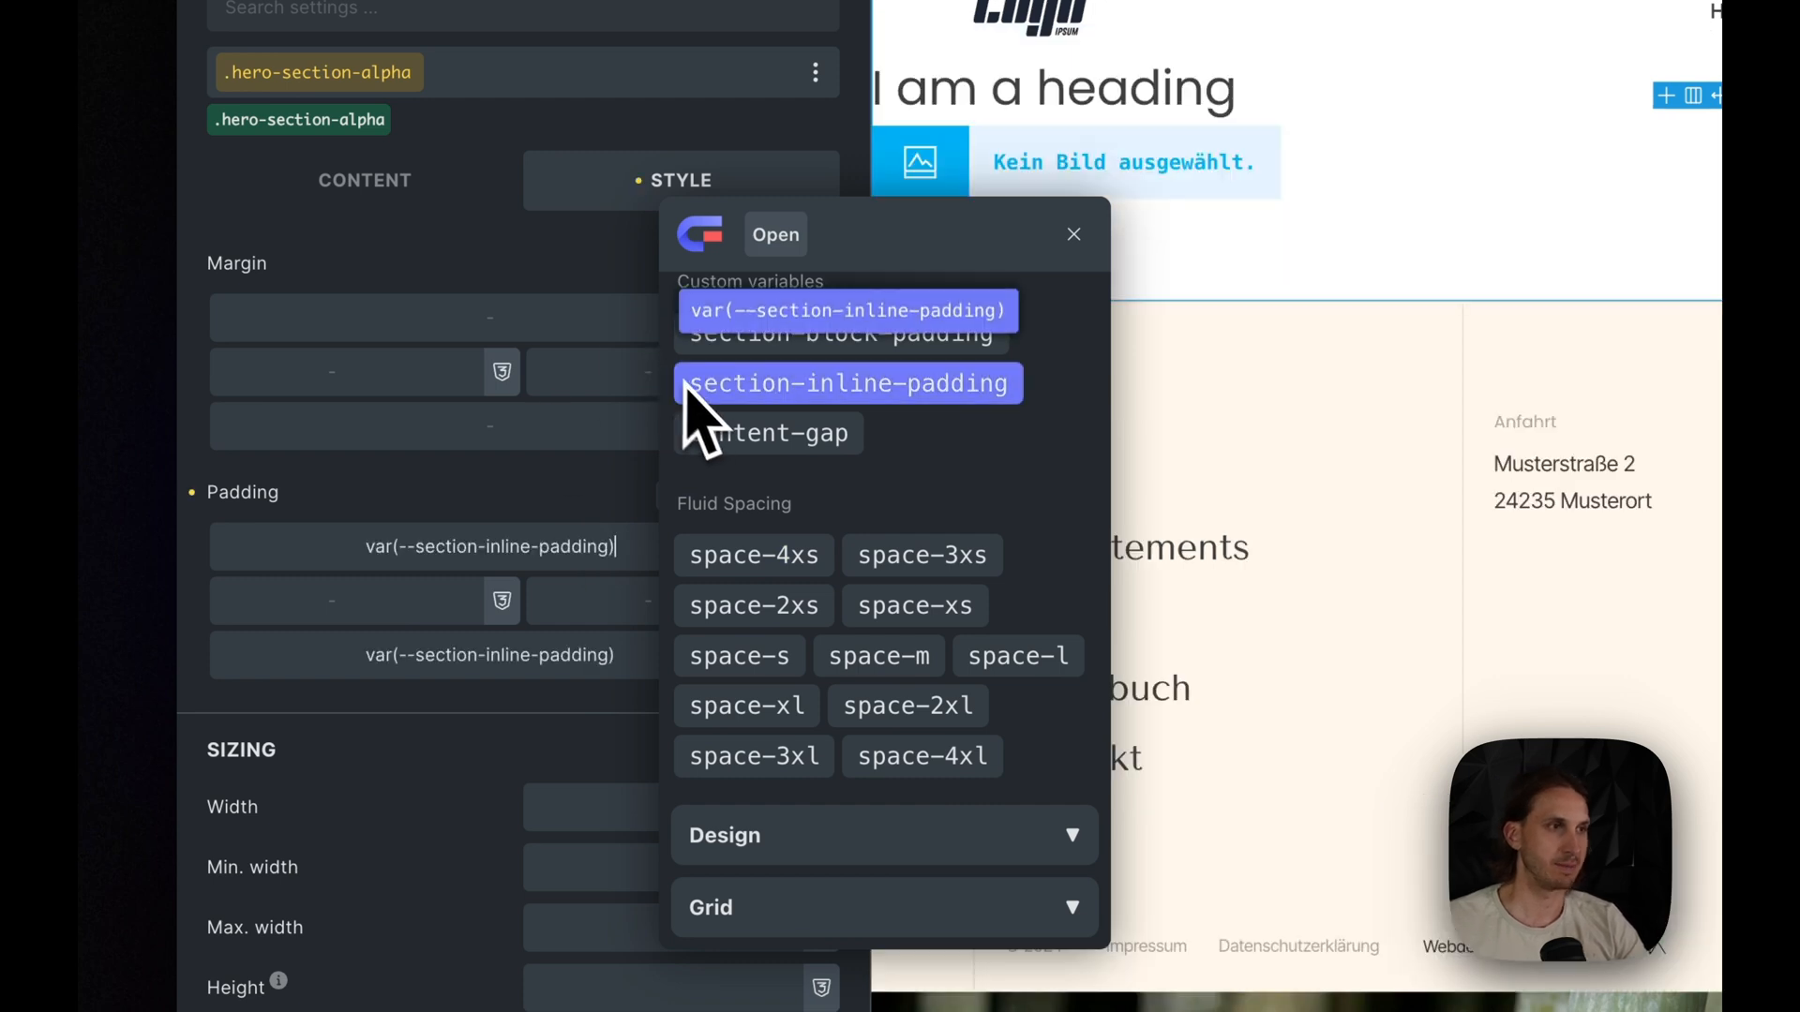
scroll(904, 534, up, 1)
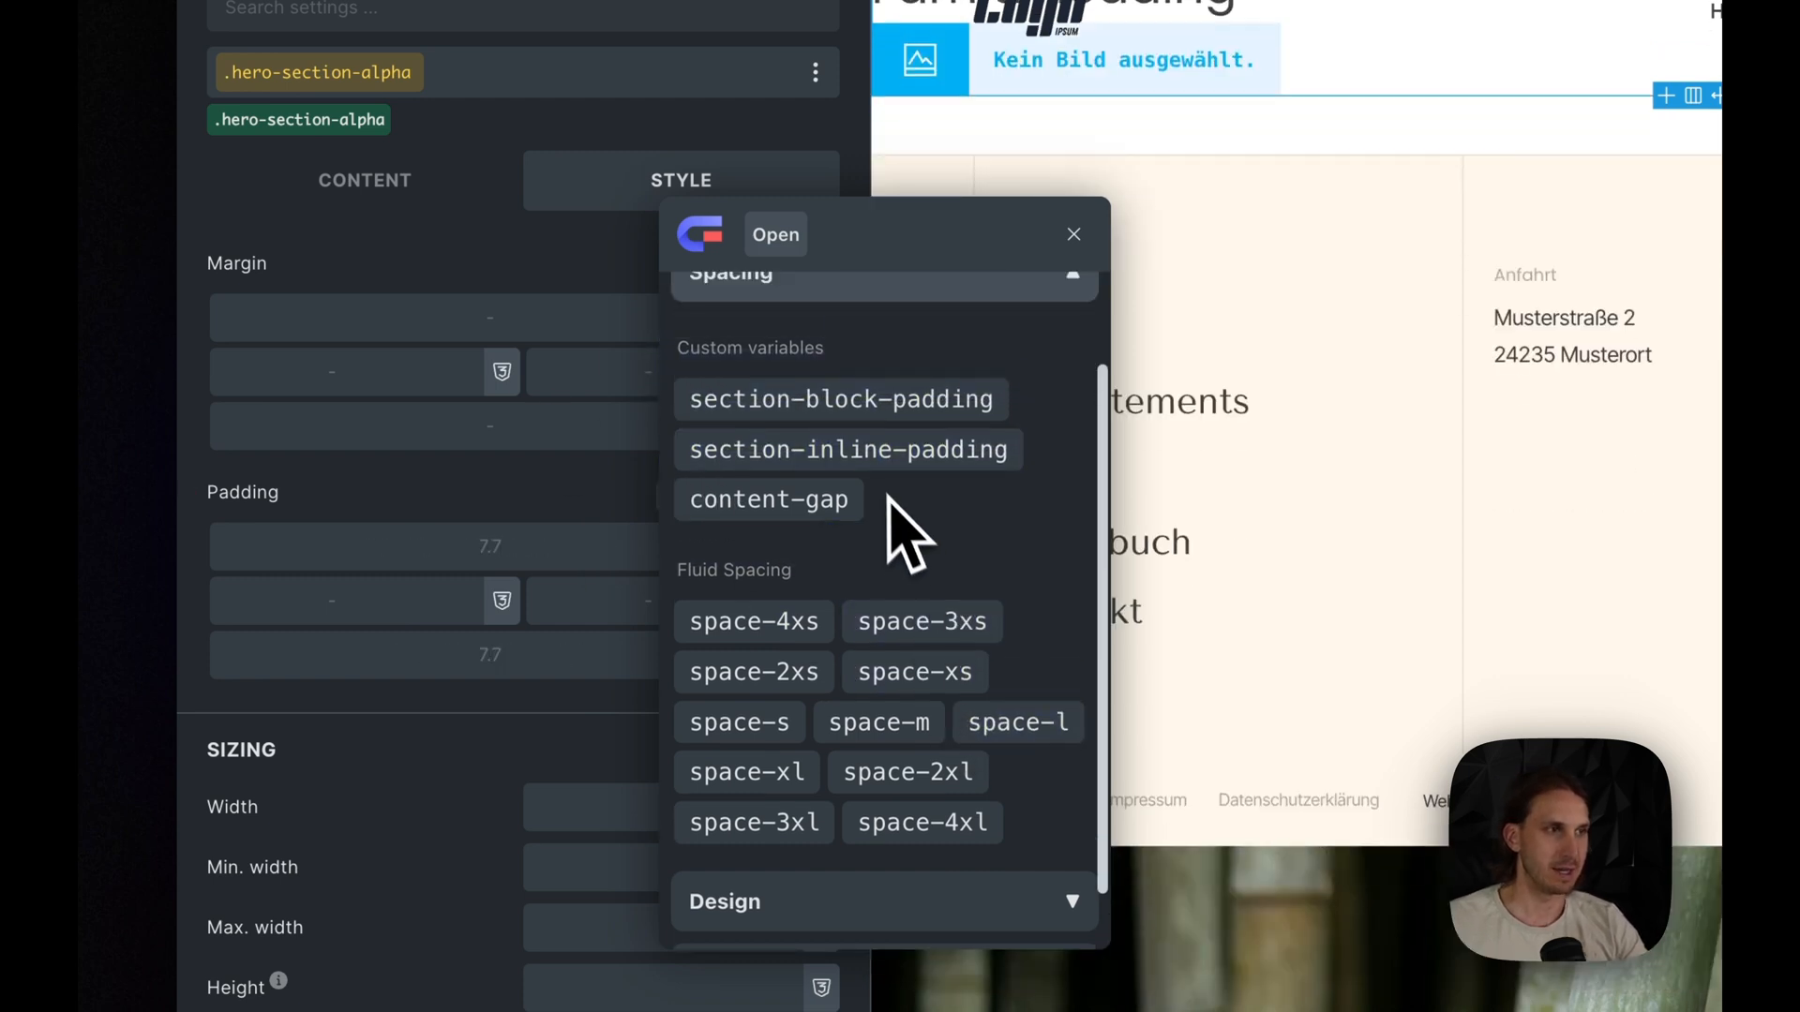
scroll(903, 495, up, 1)
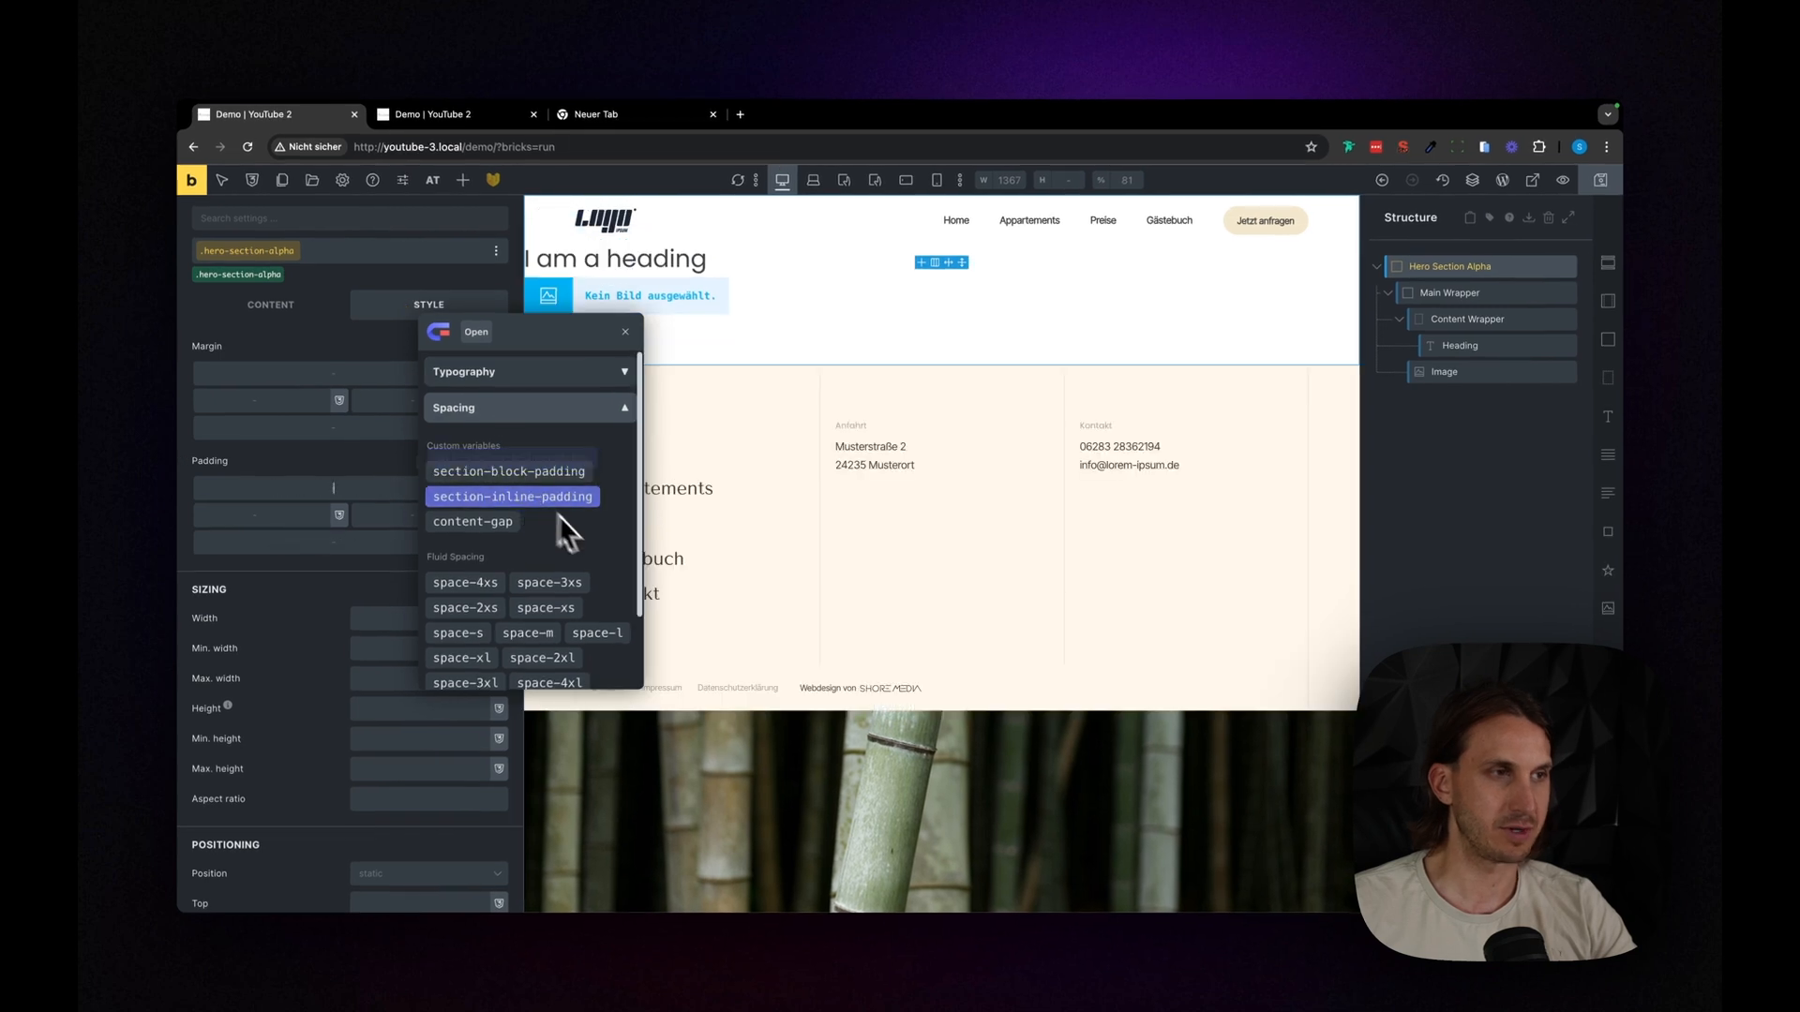
click(551, 476)
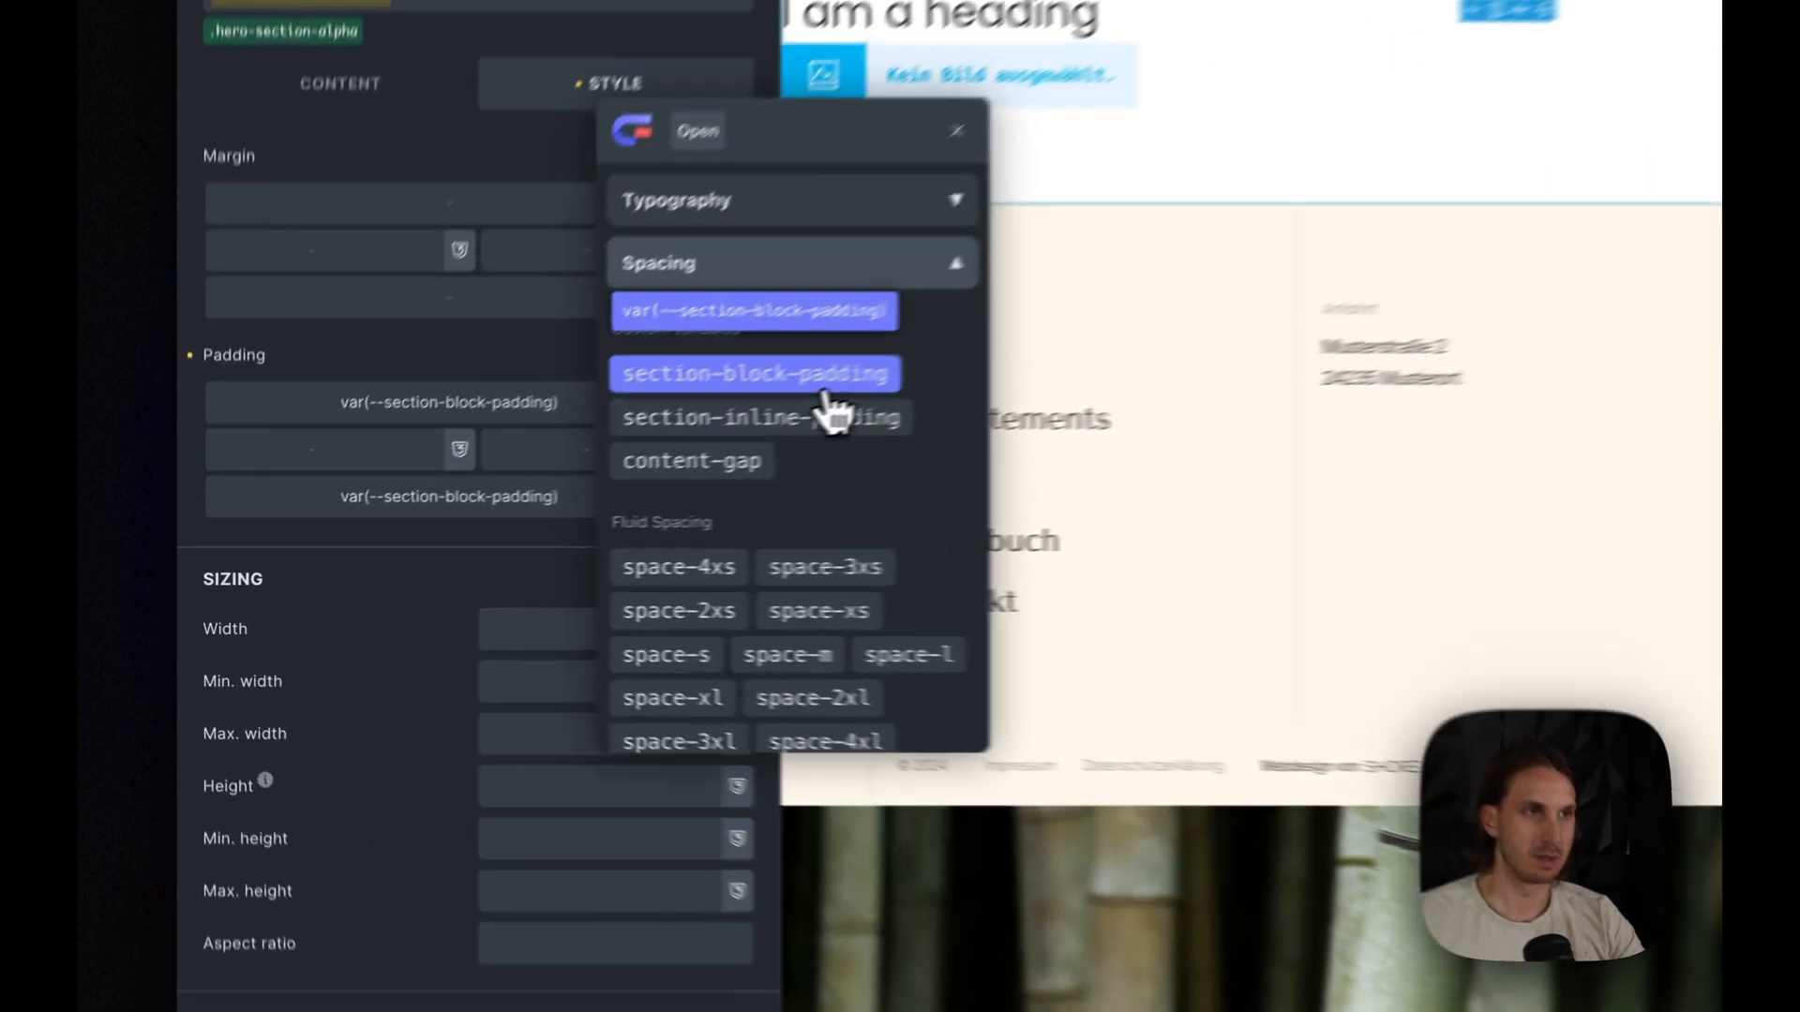
click(550, 480)
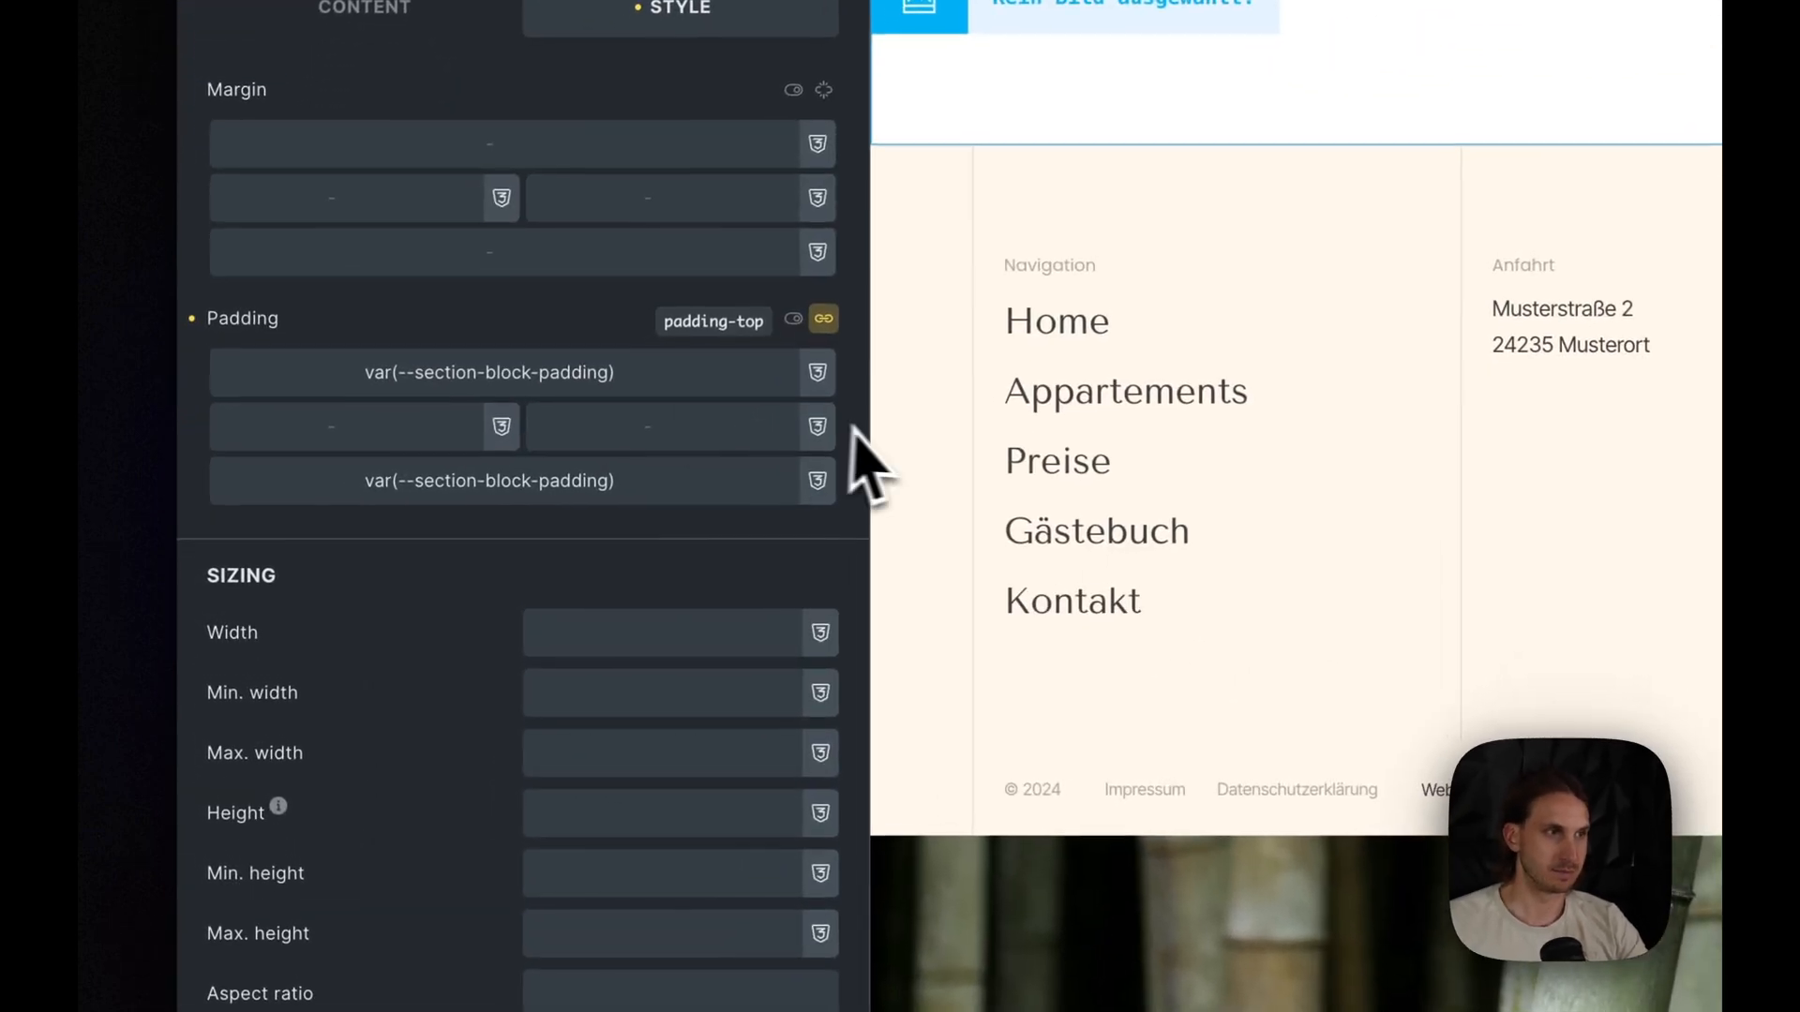
- Set the left and right padding of Hero Section Alpha to var(--space-m)
right_click(471, 515)
scroll(932, 643, down, 1)
click(880, 628)
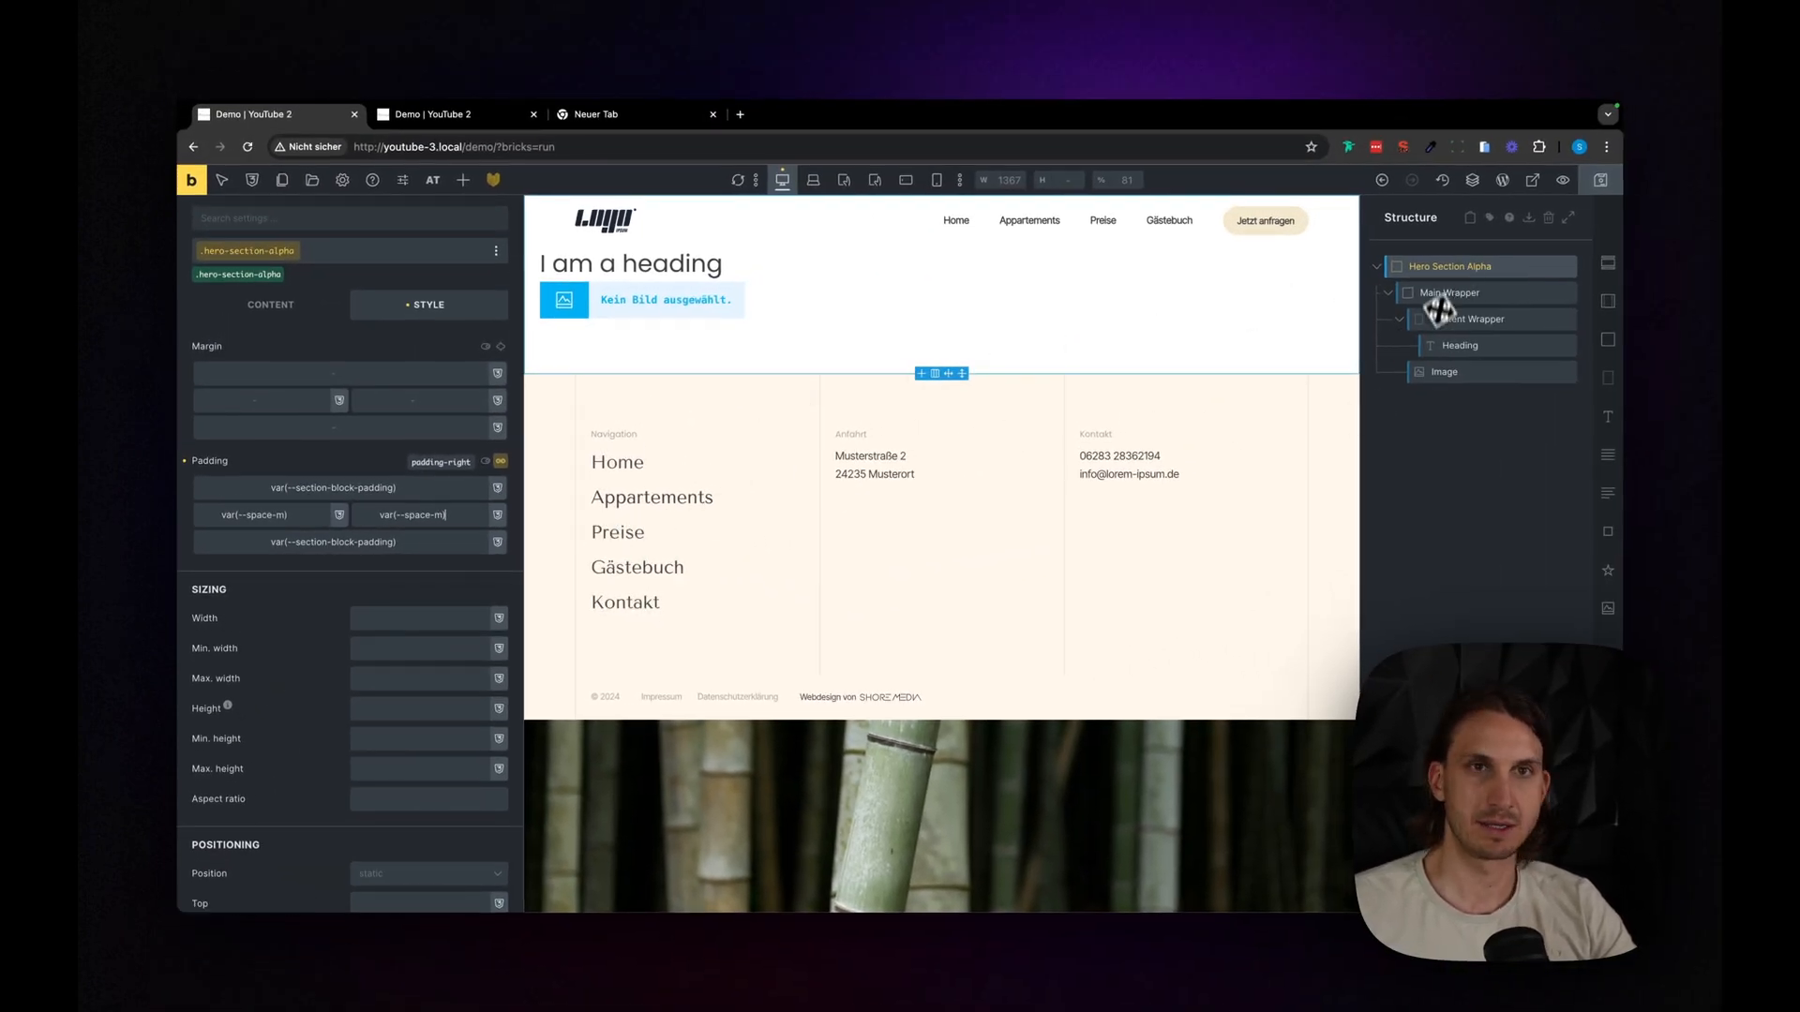
- Set the height of the Main Wrapper to 85svh
click(1432, 293)
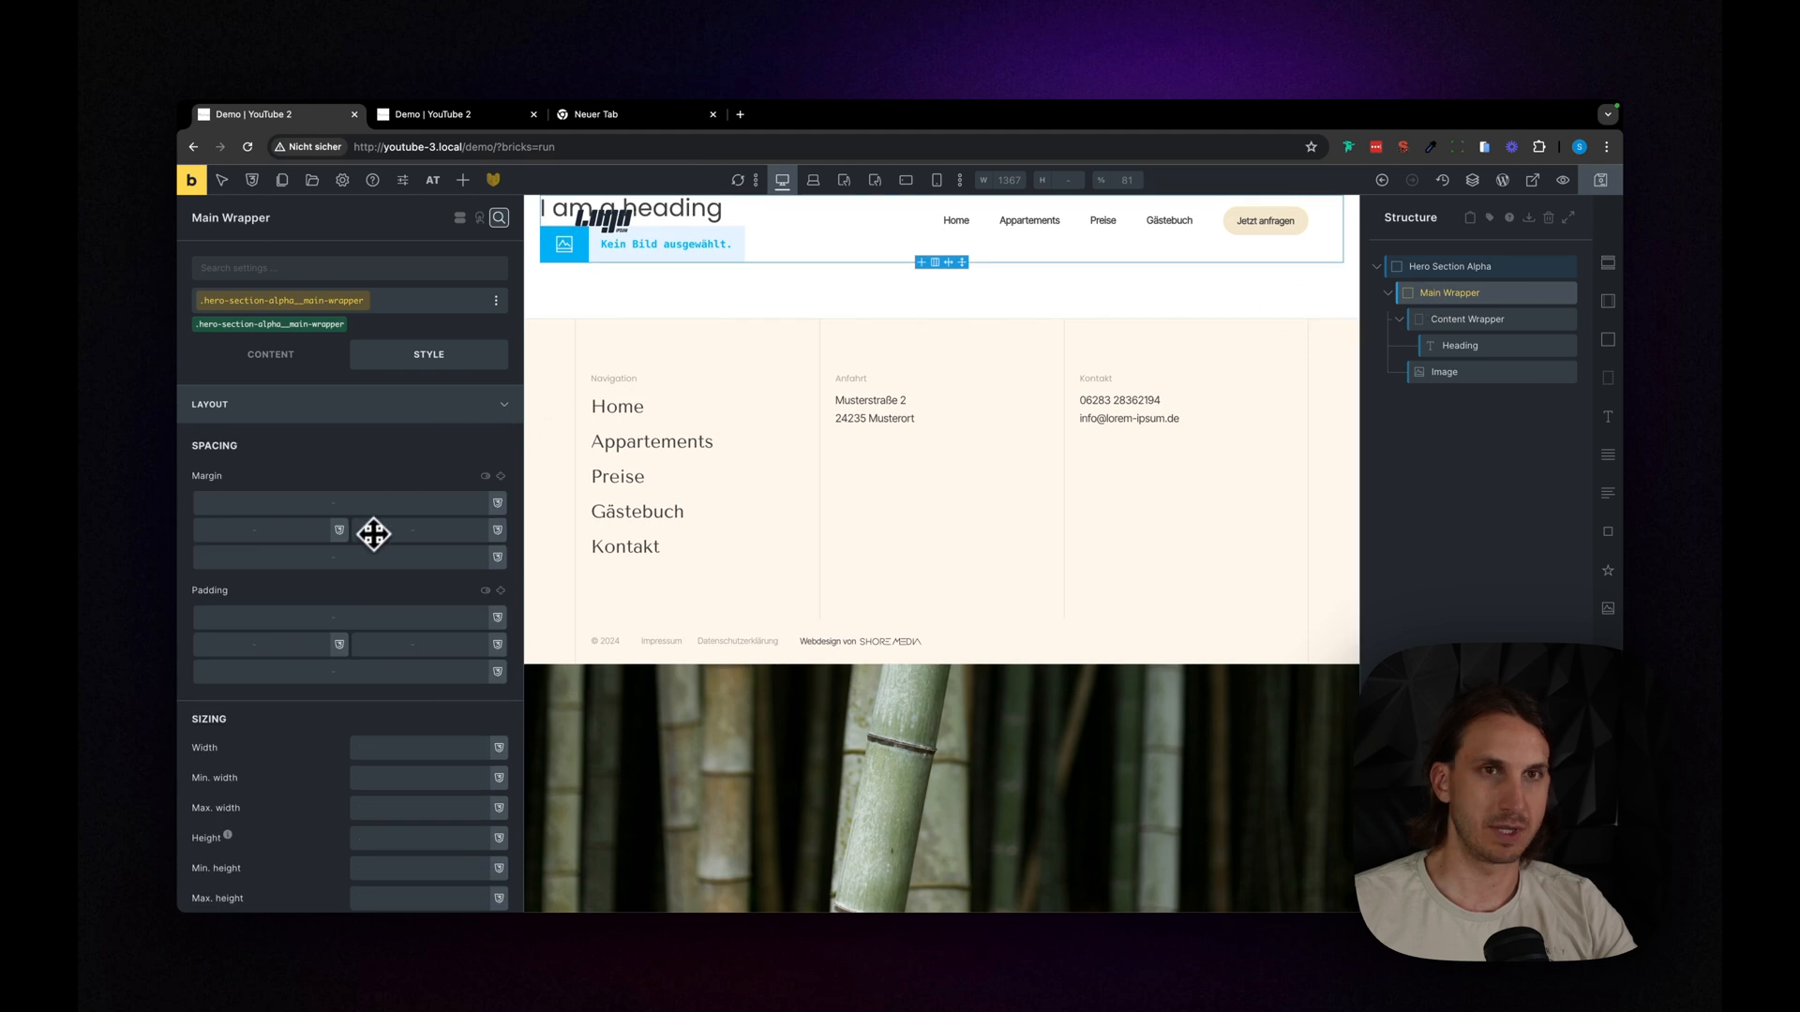
scroll(373, 461, down, 5)
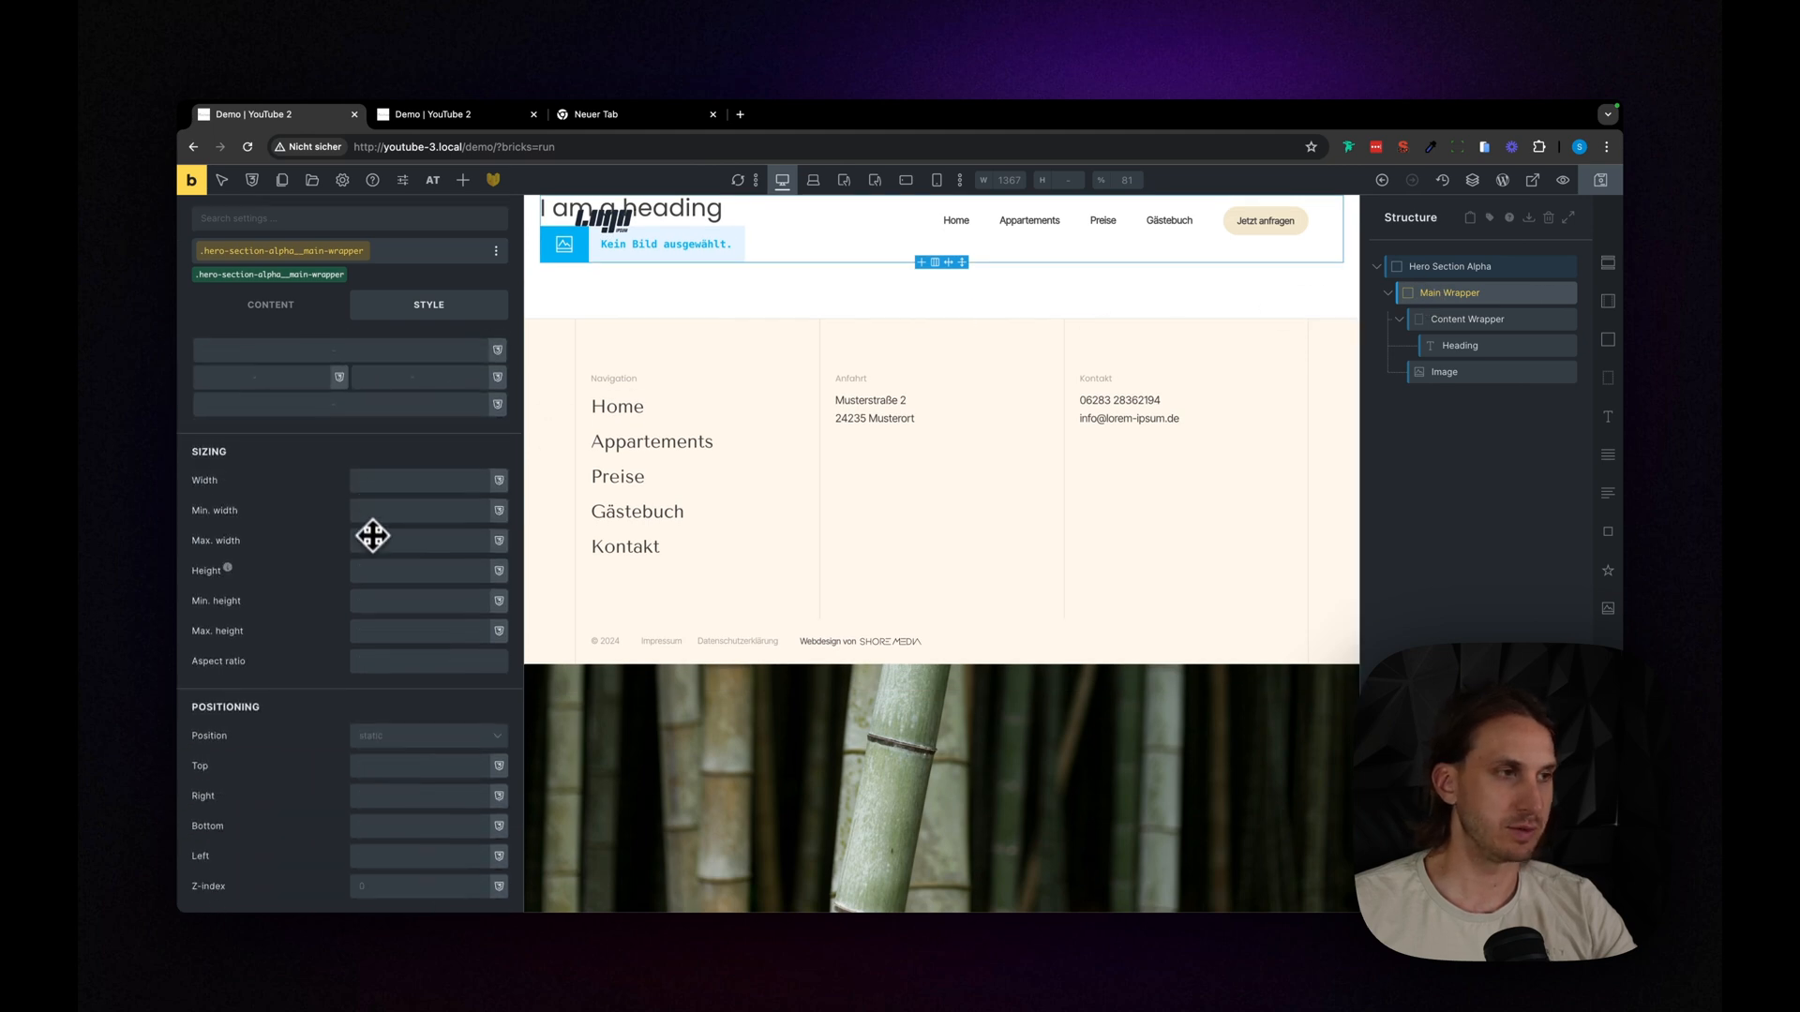
click(395, 553)
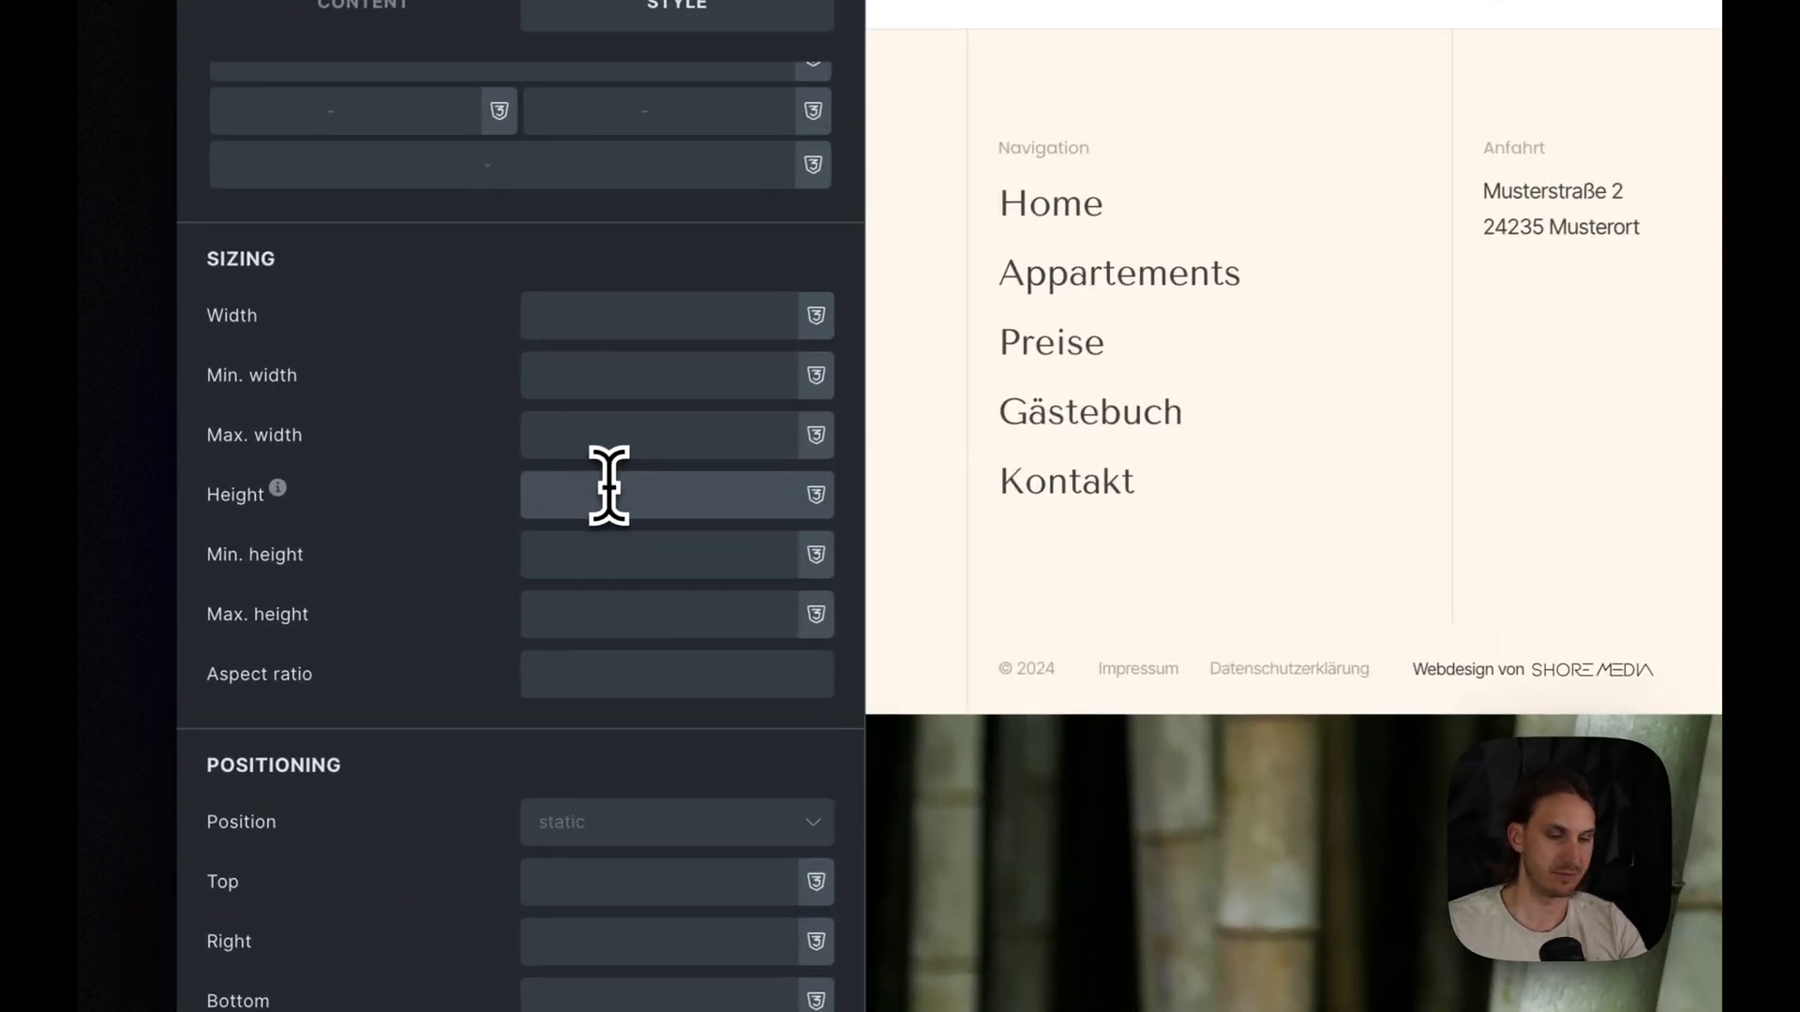
text(8)
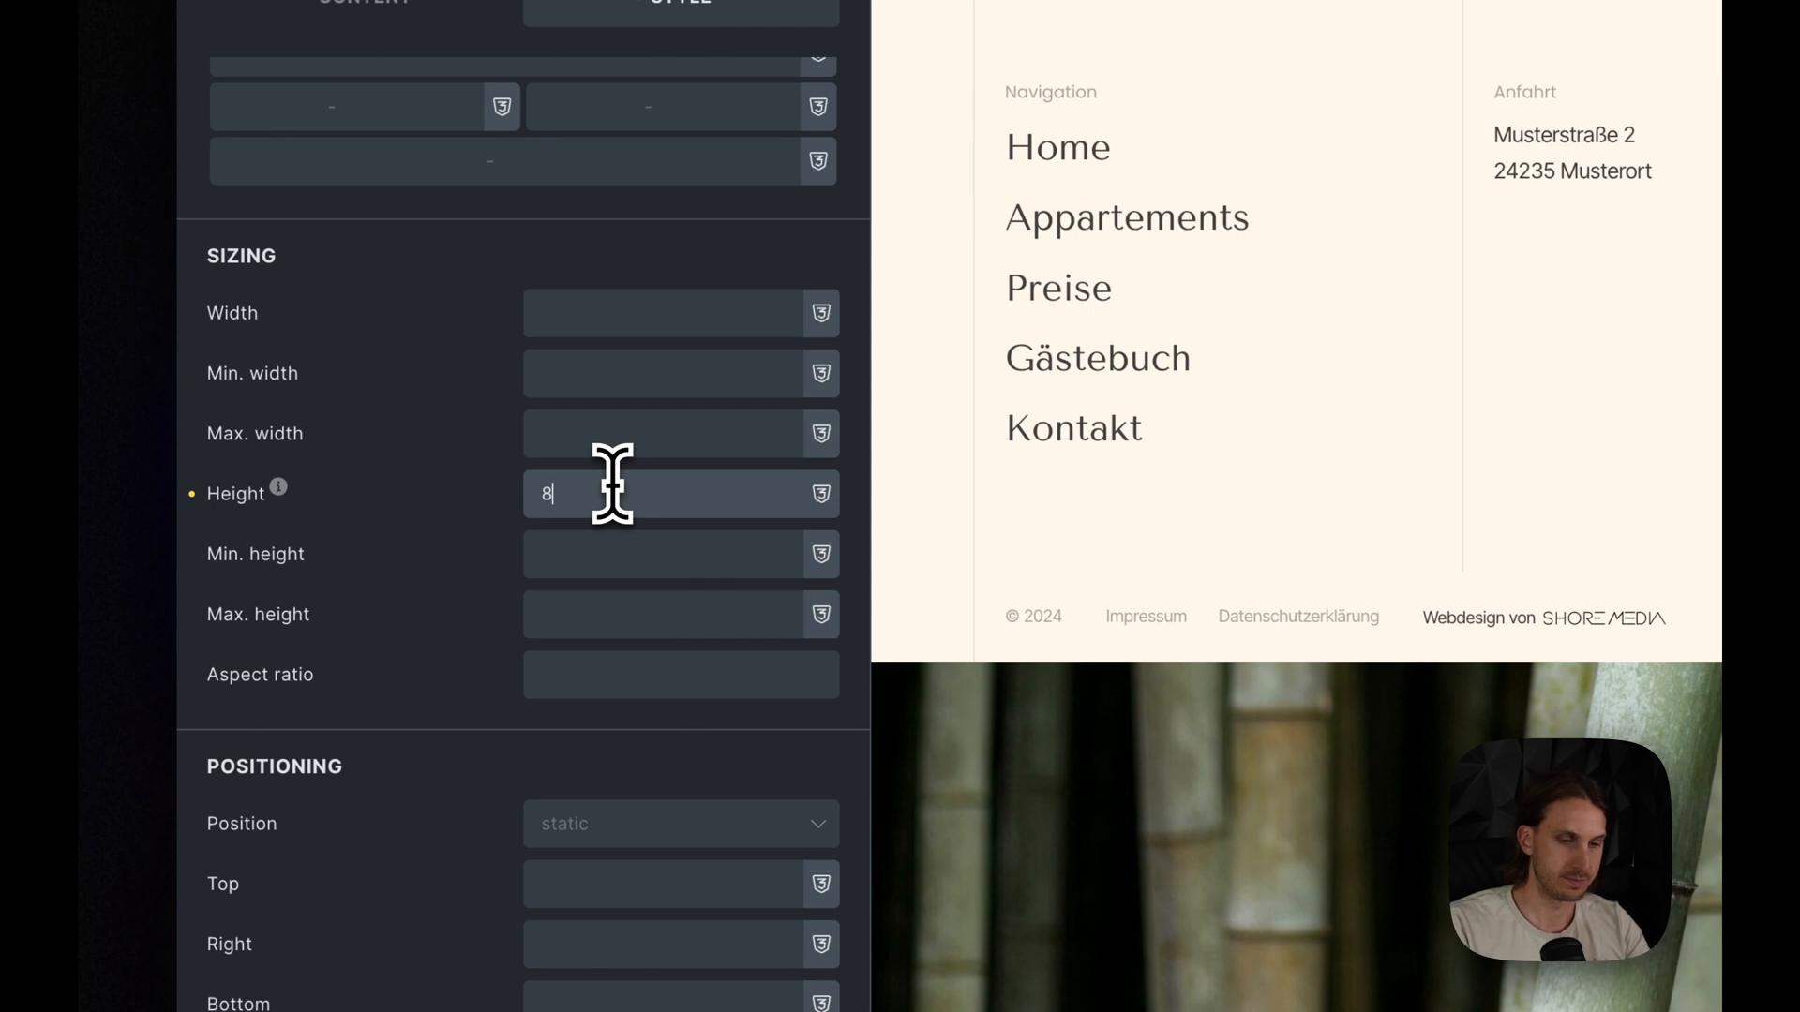
text(5svh)
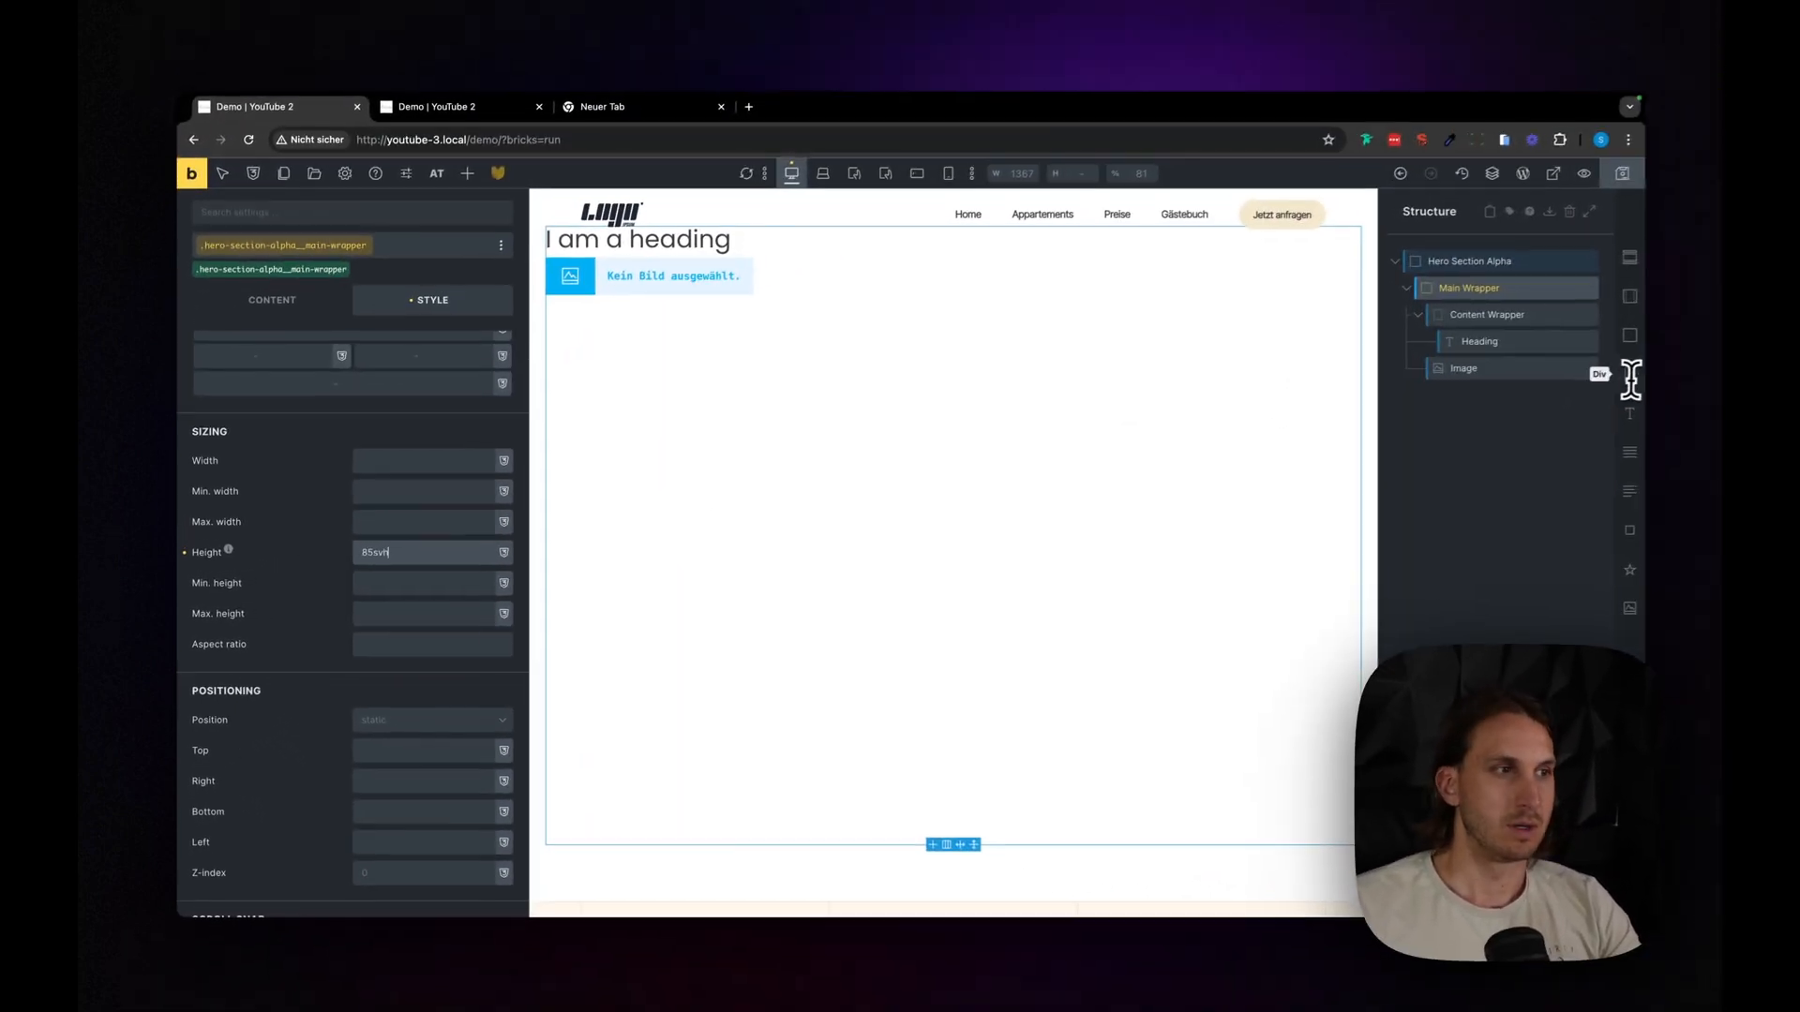
- Insert the photo of the white villa with the pool from the media library into the hero's image element
click(1511, 375)
click(298, 356)
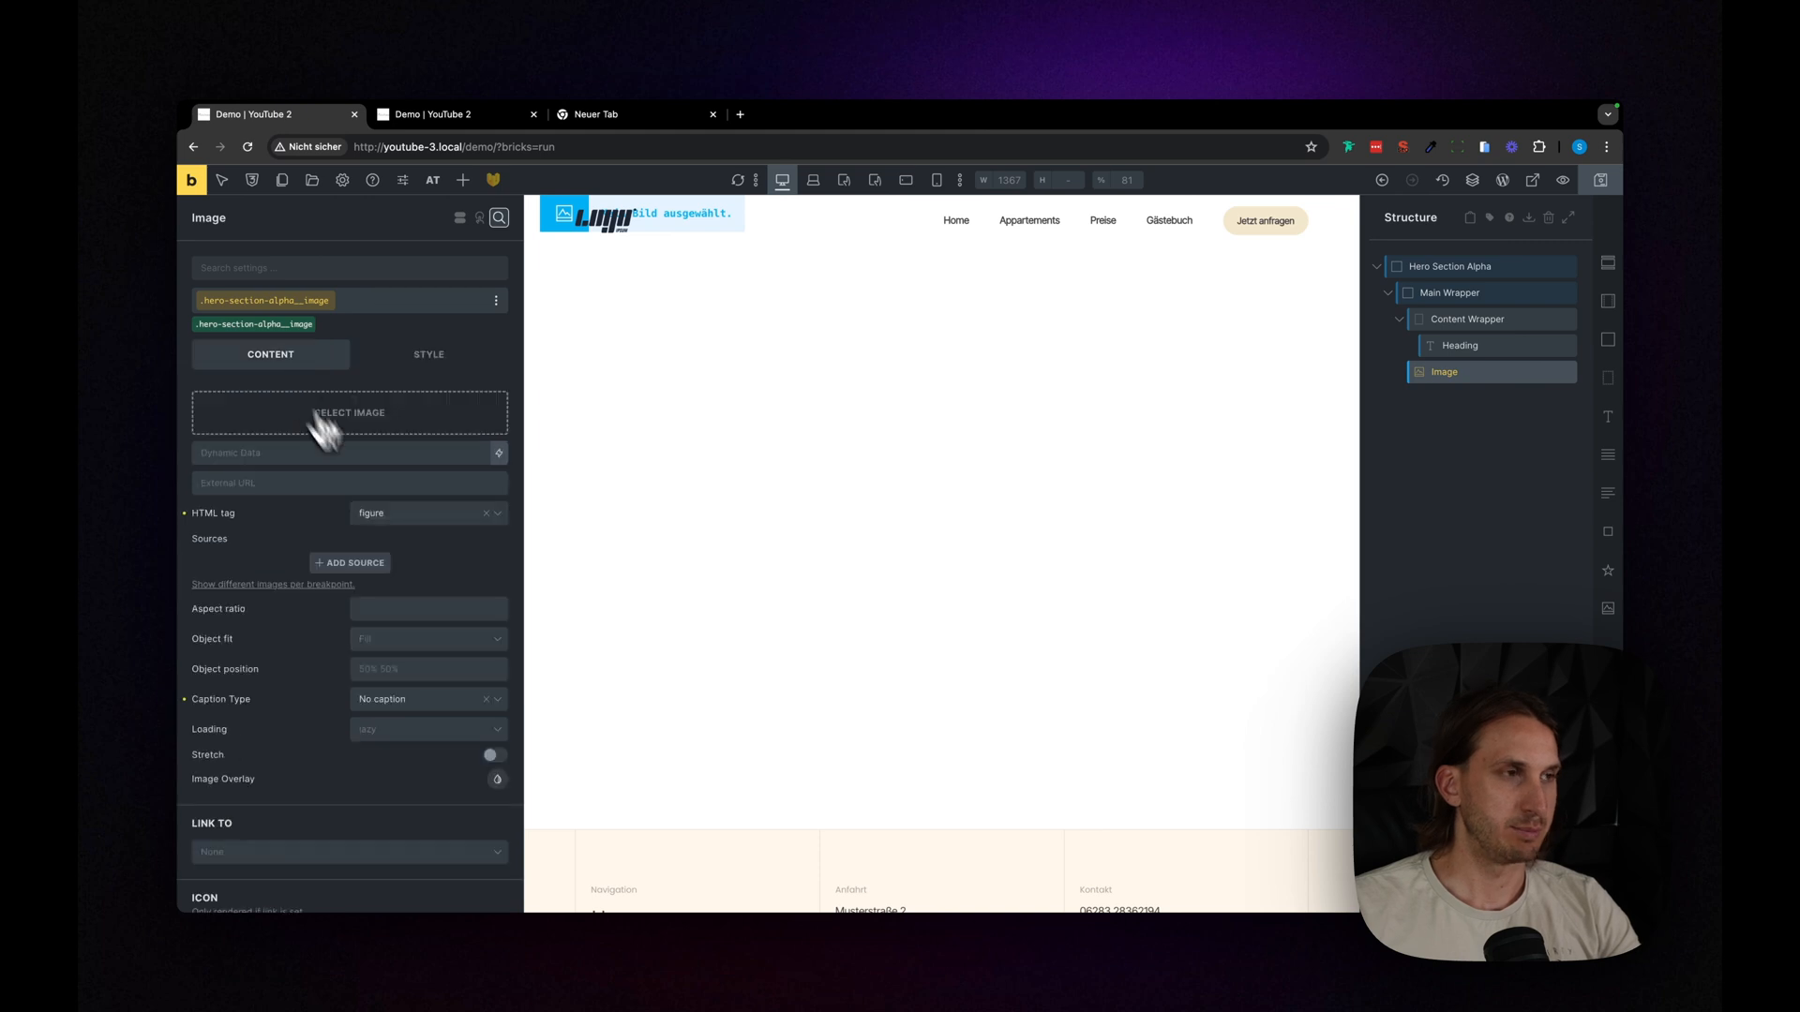
click(429, 418)
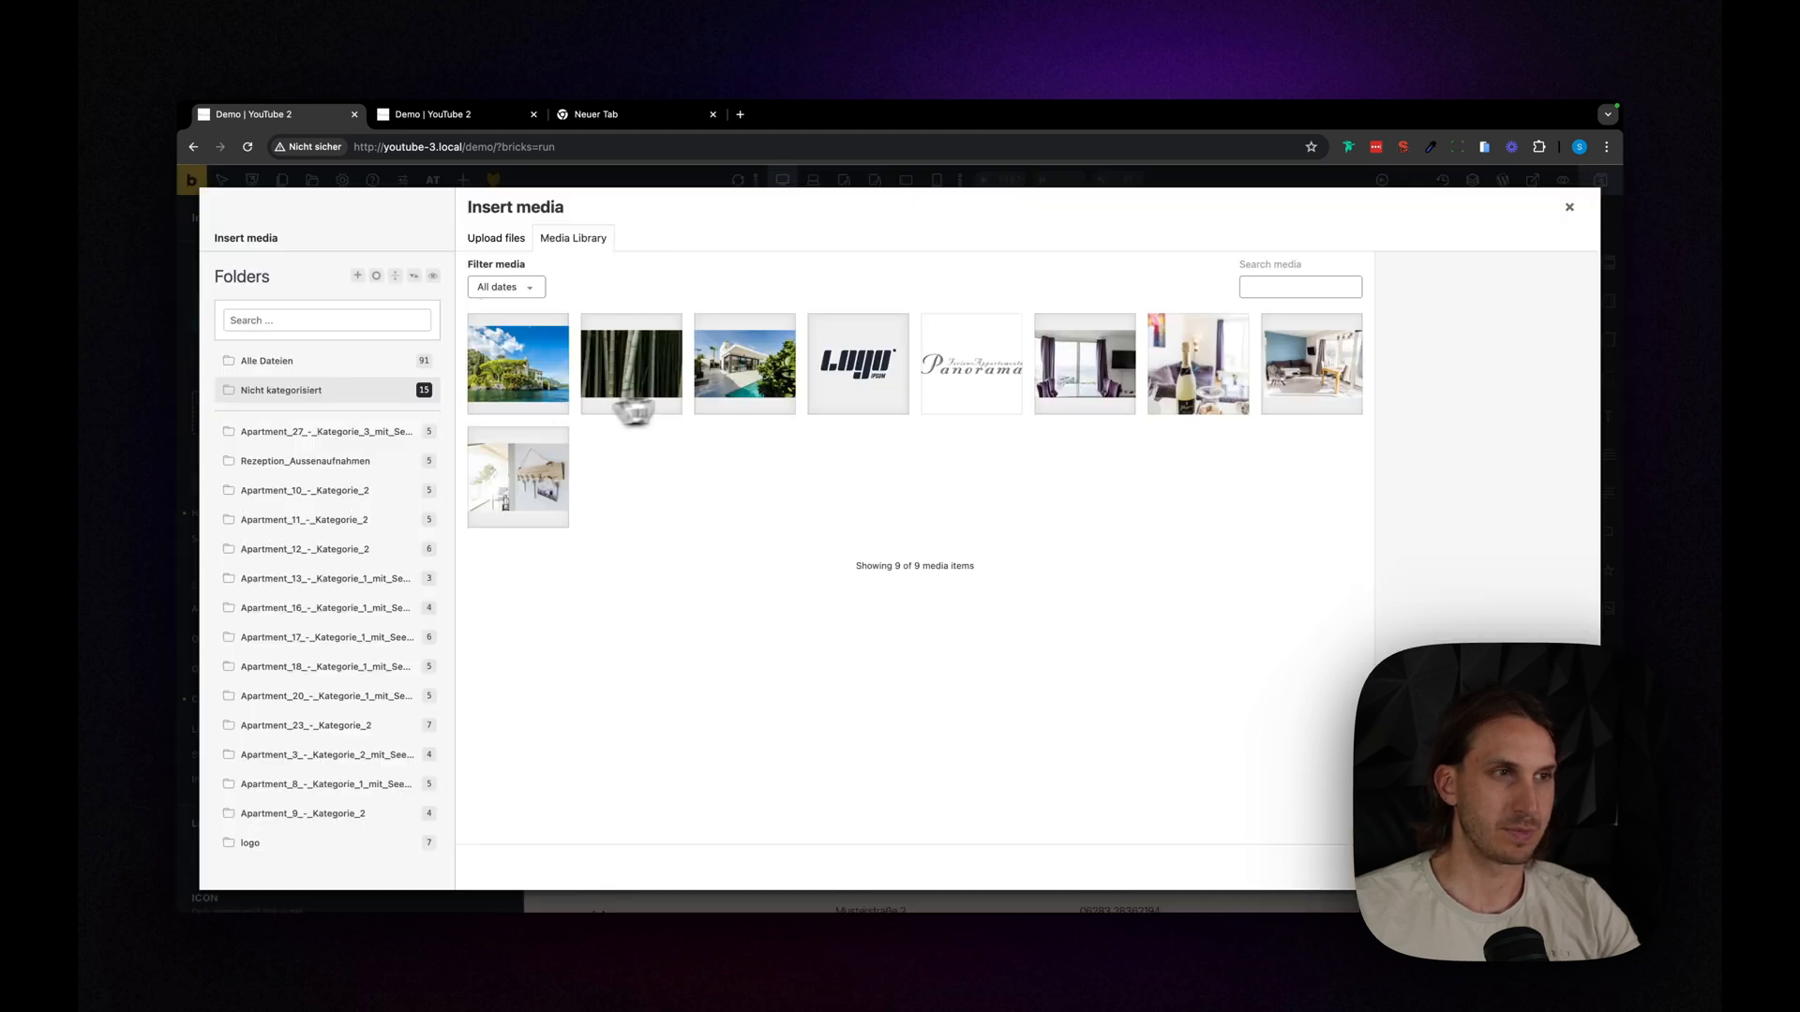
click(759, 389)
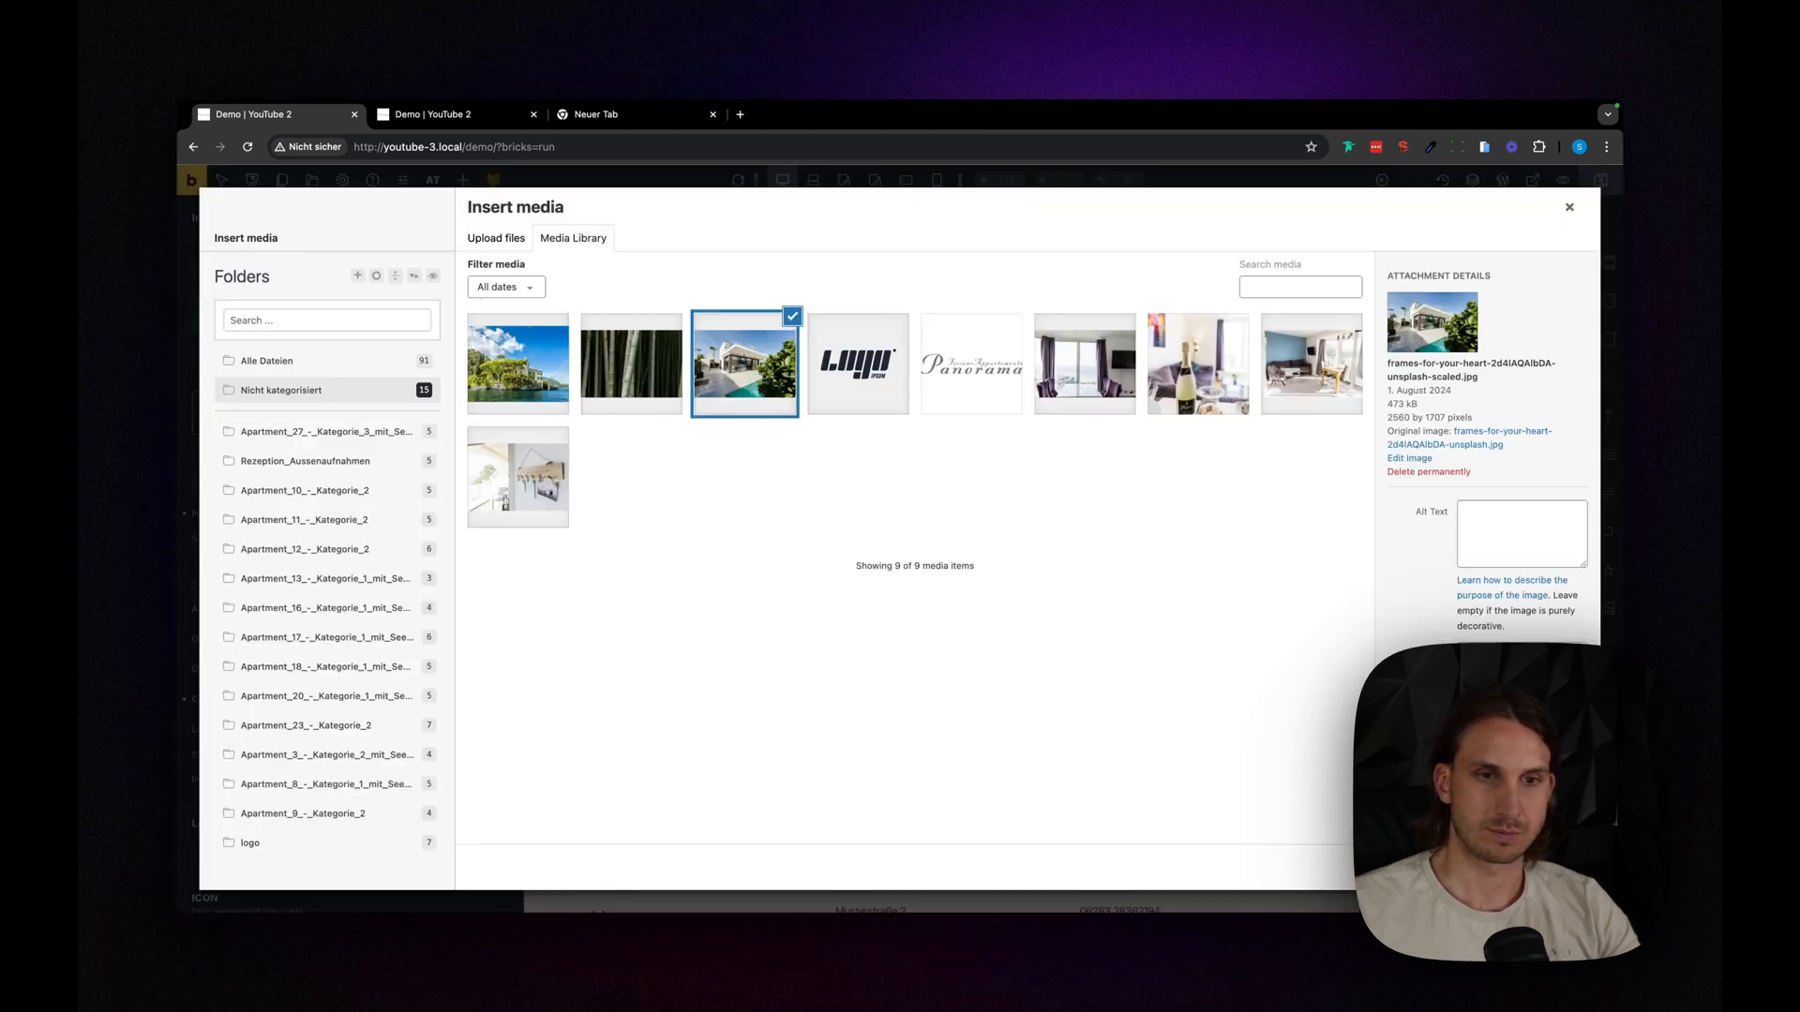
click(1563, 867)
scroll(1055, 394, up, 1)
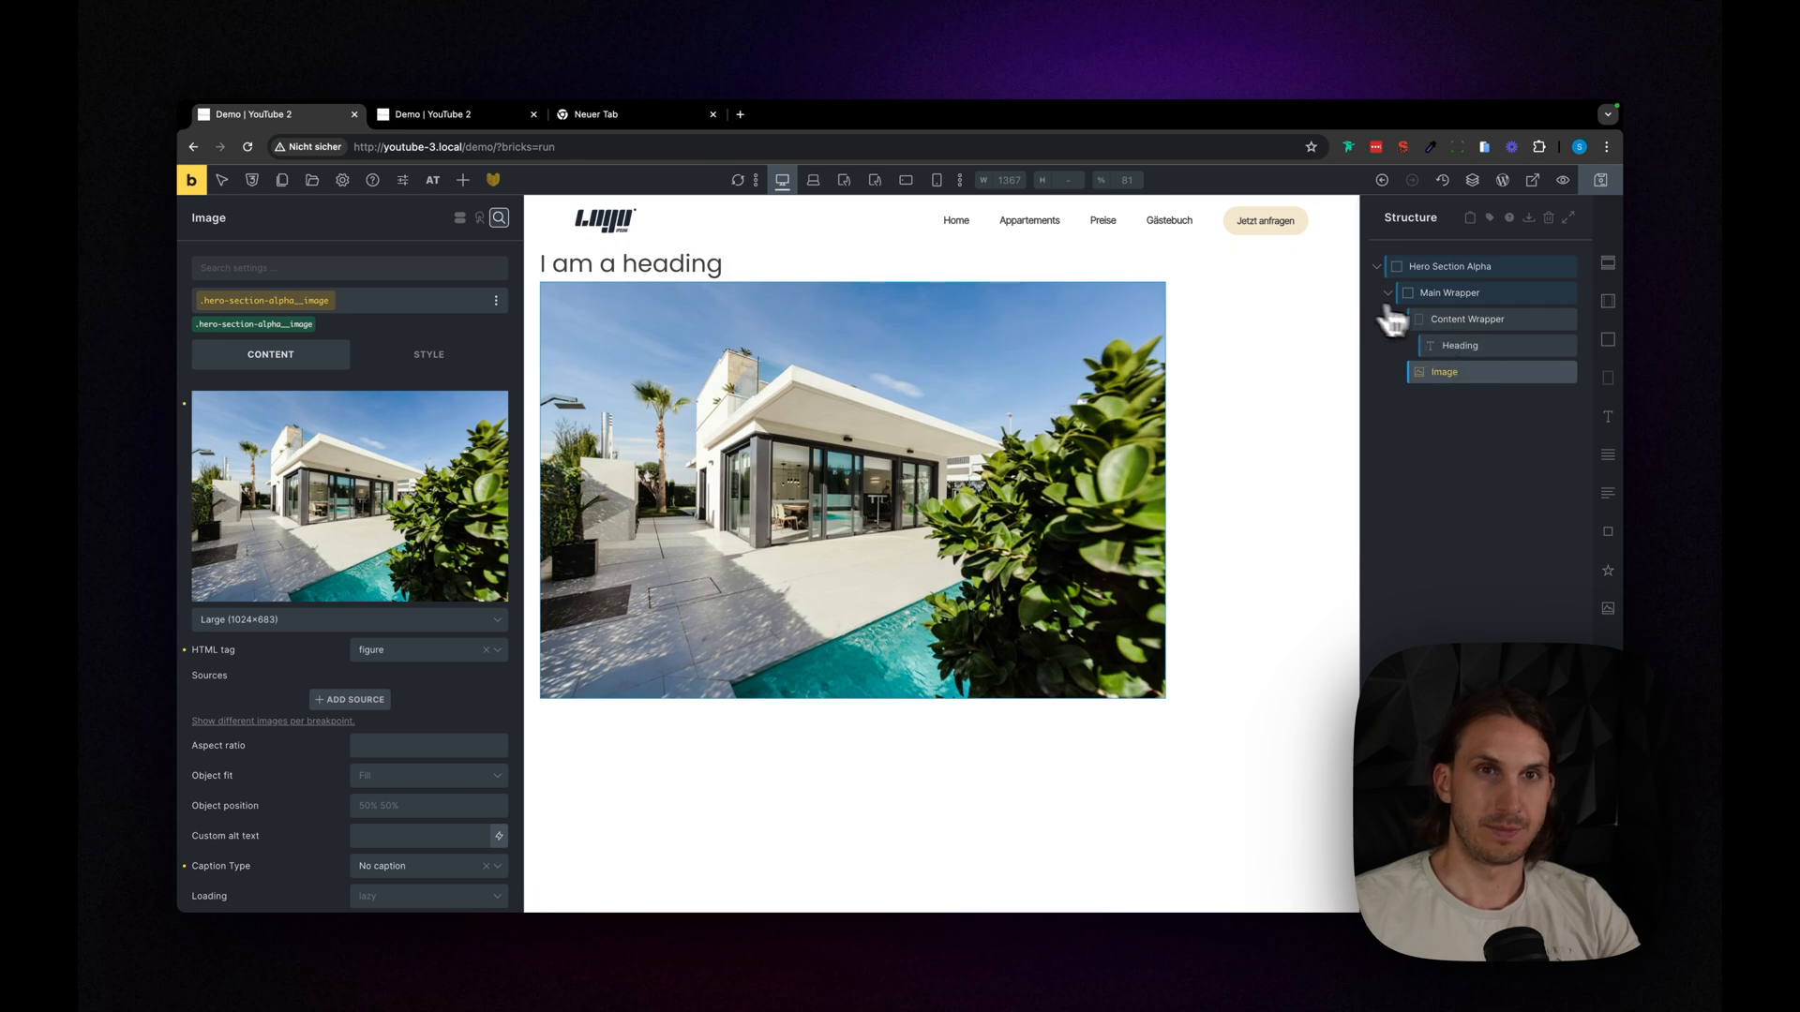
- Set the Main Wrapper's position to relative
click(1476, 293)
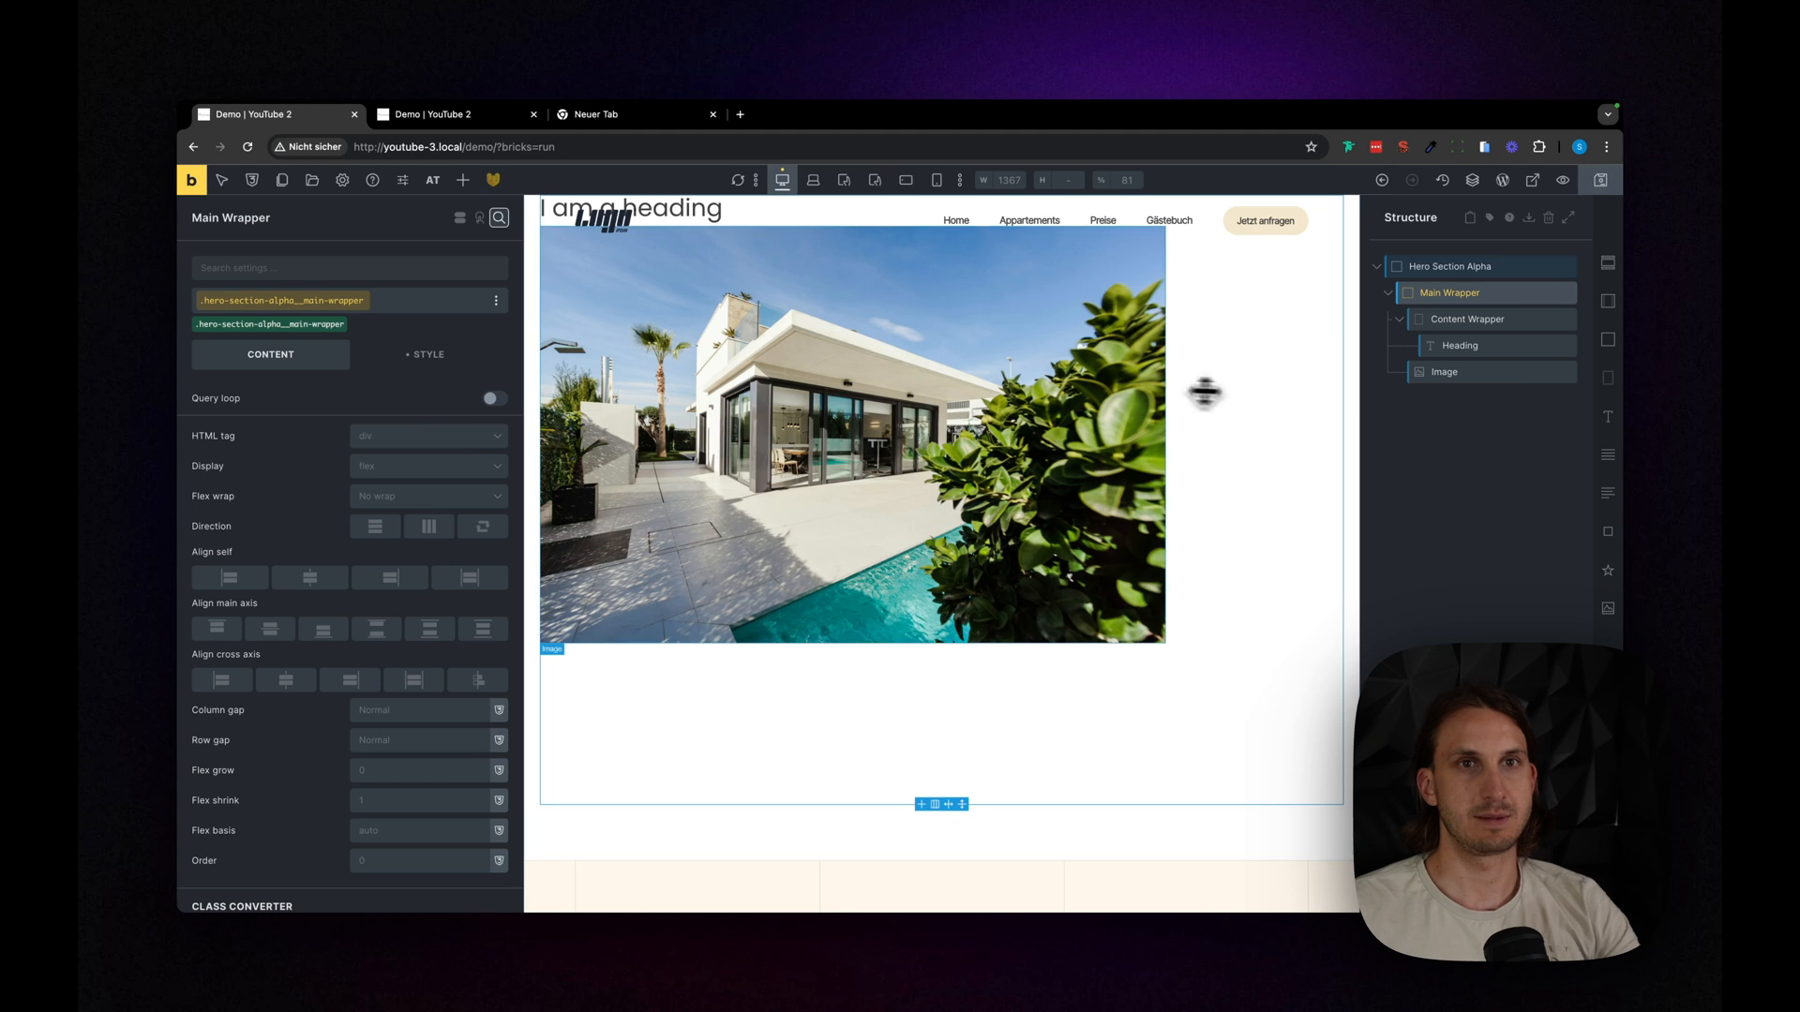
click(426, 356)
scroll(379, 583, down, 5)
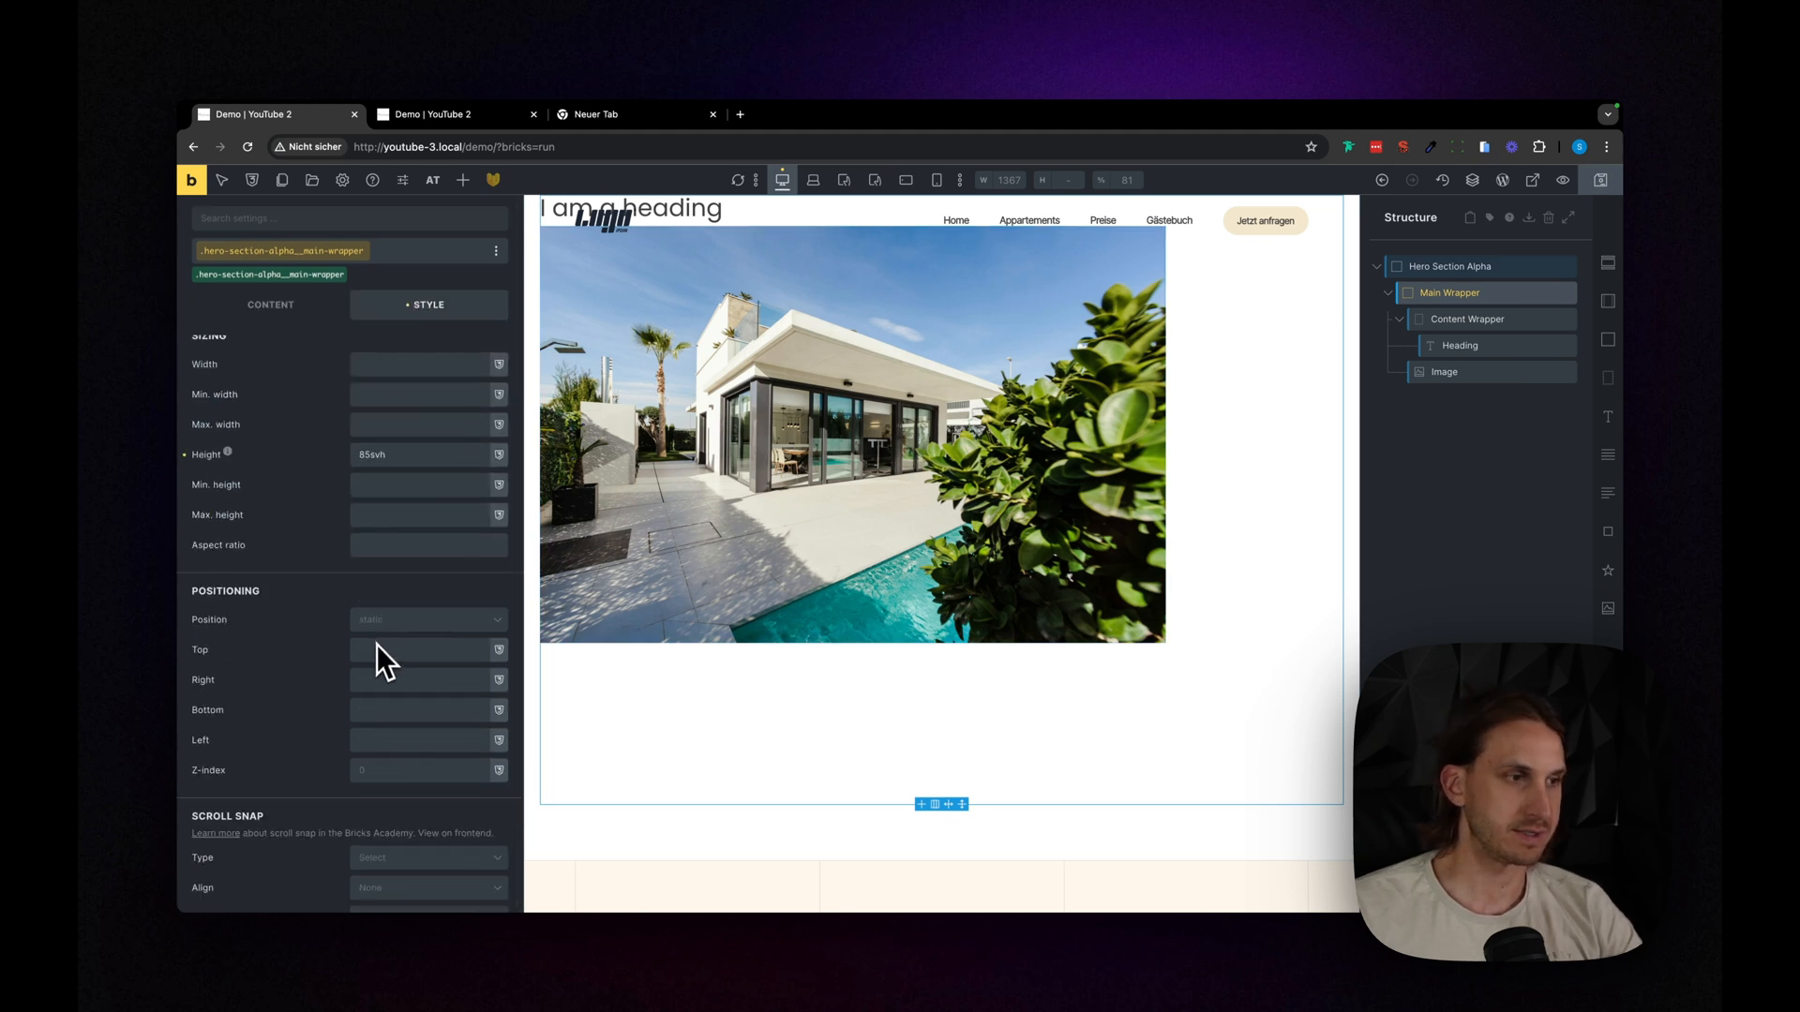
click(385, 627)
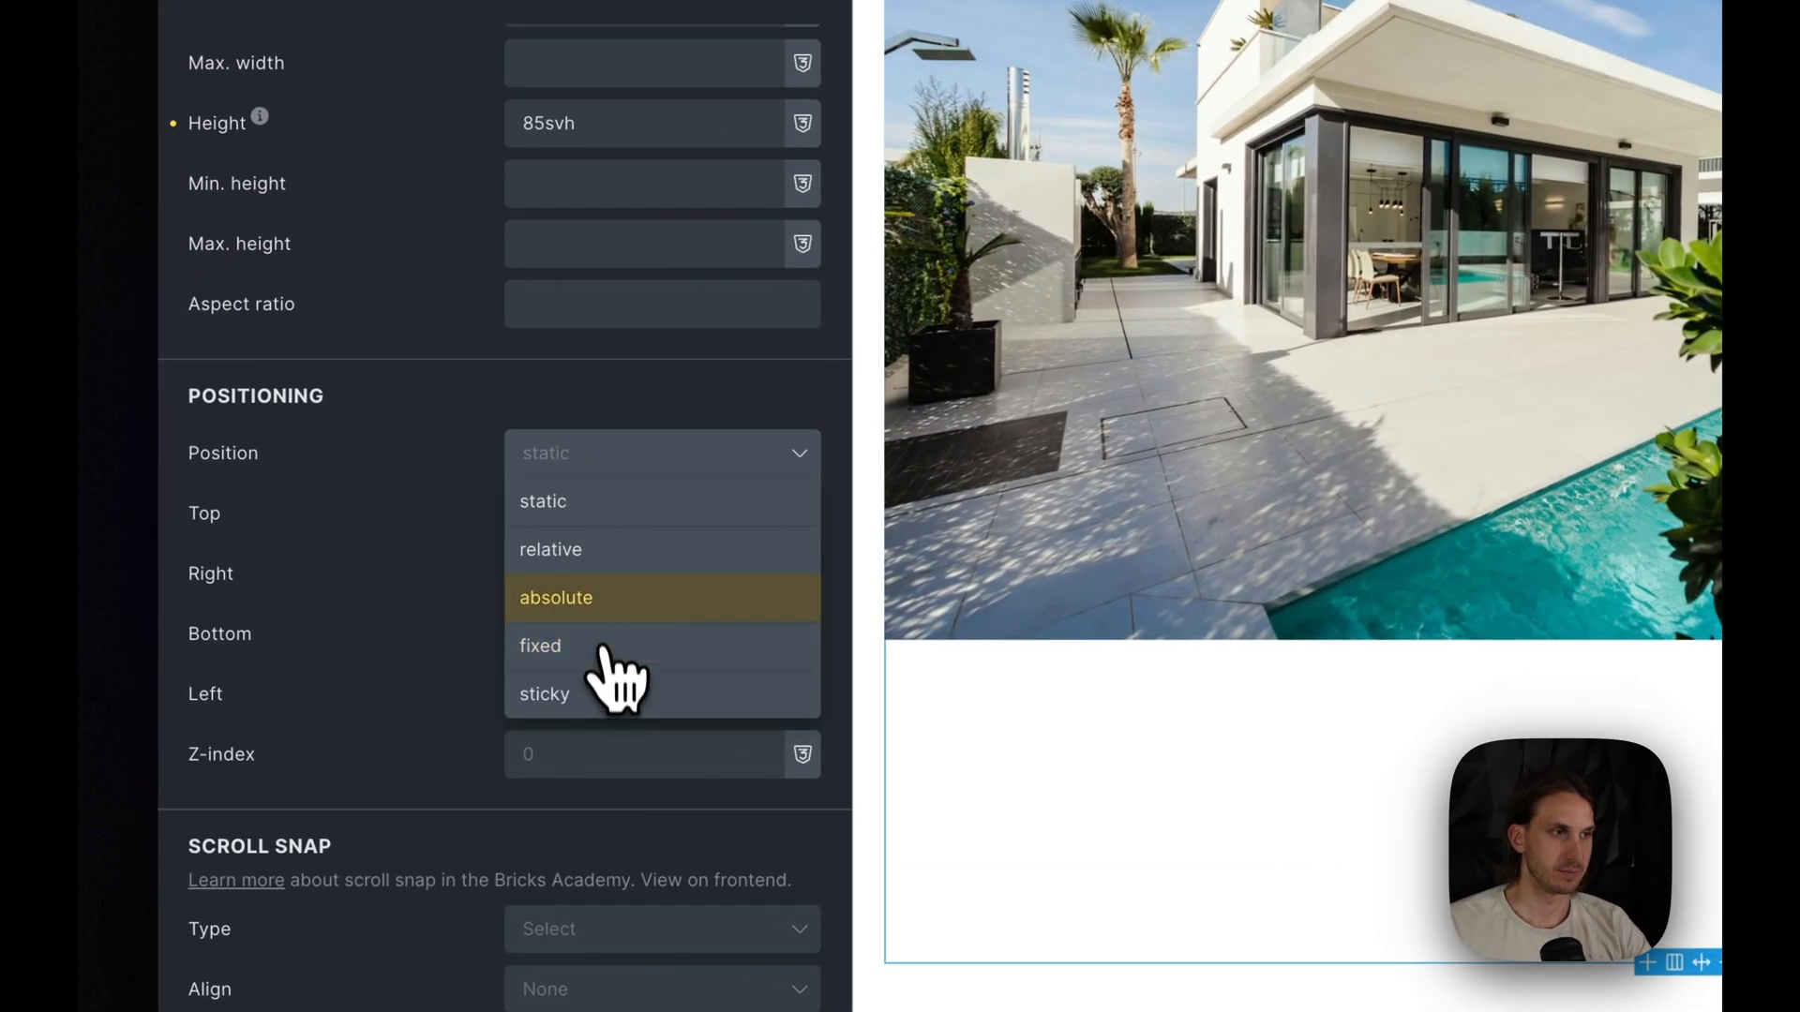
click(597, 553)
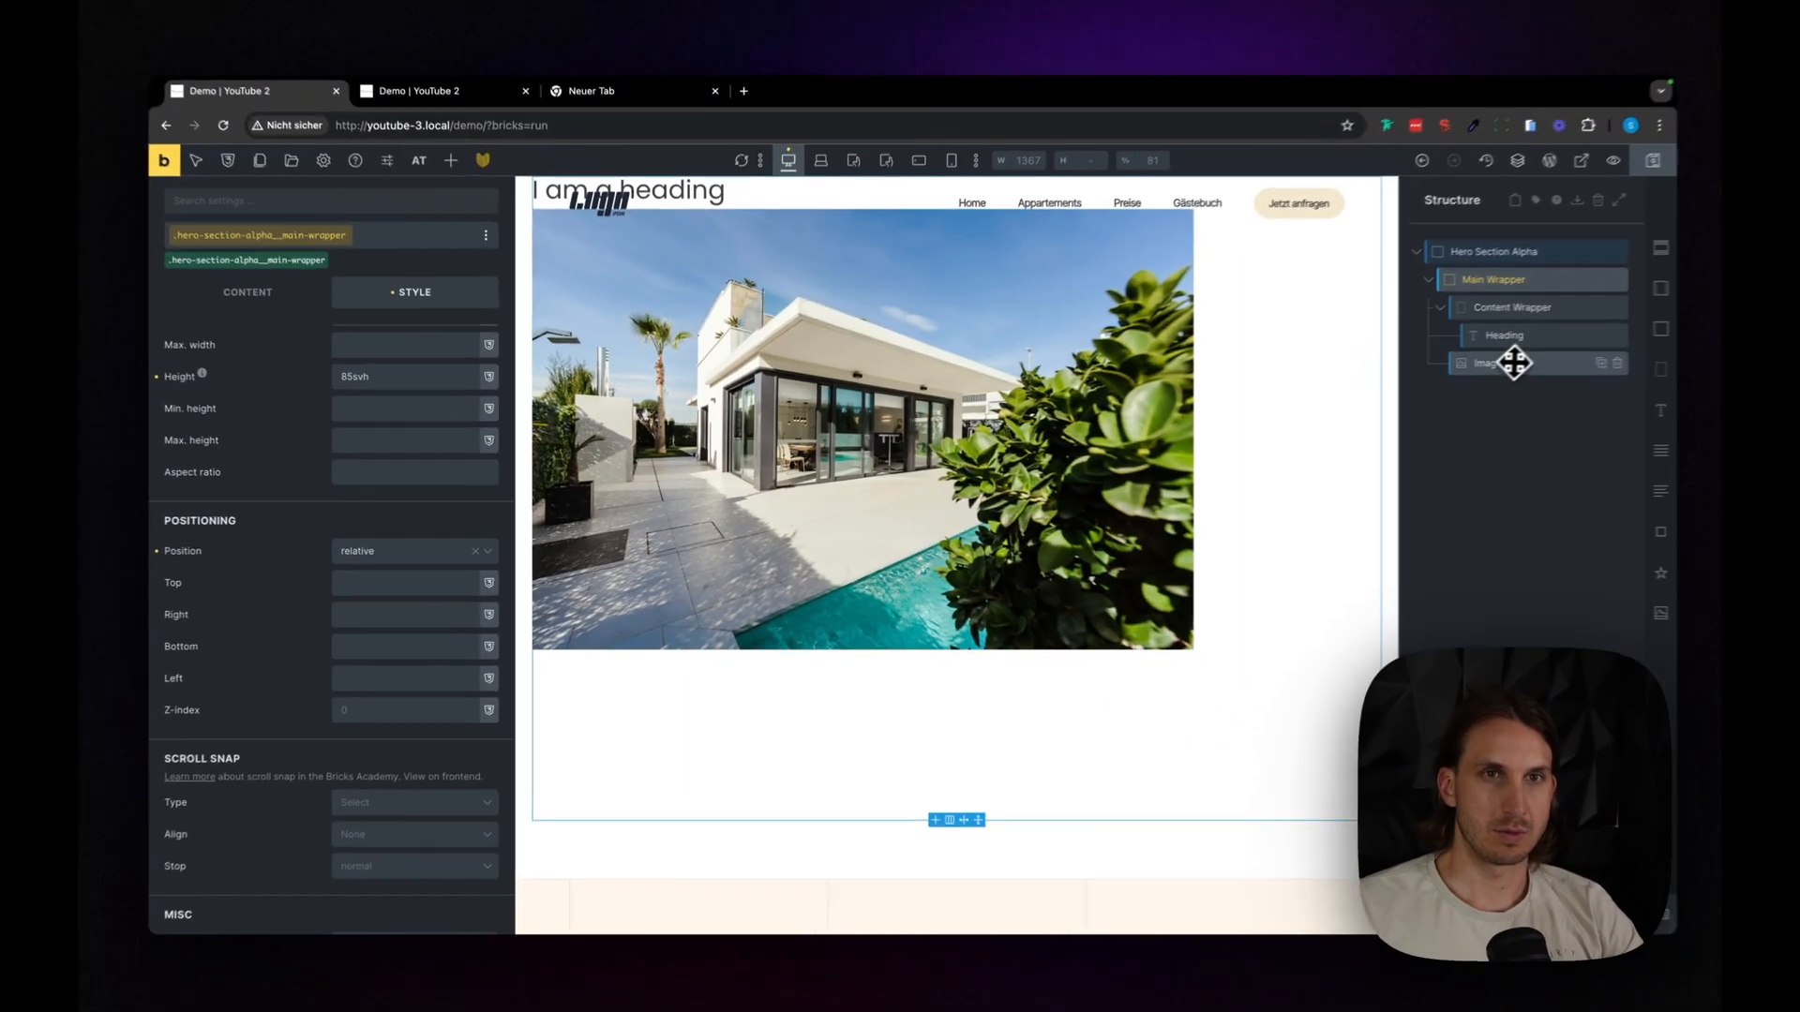
- Set the hero image's position to absolute
click(1467, 372)
scroll(405, 640, down, 5)
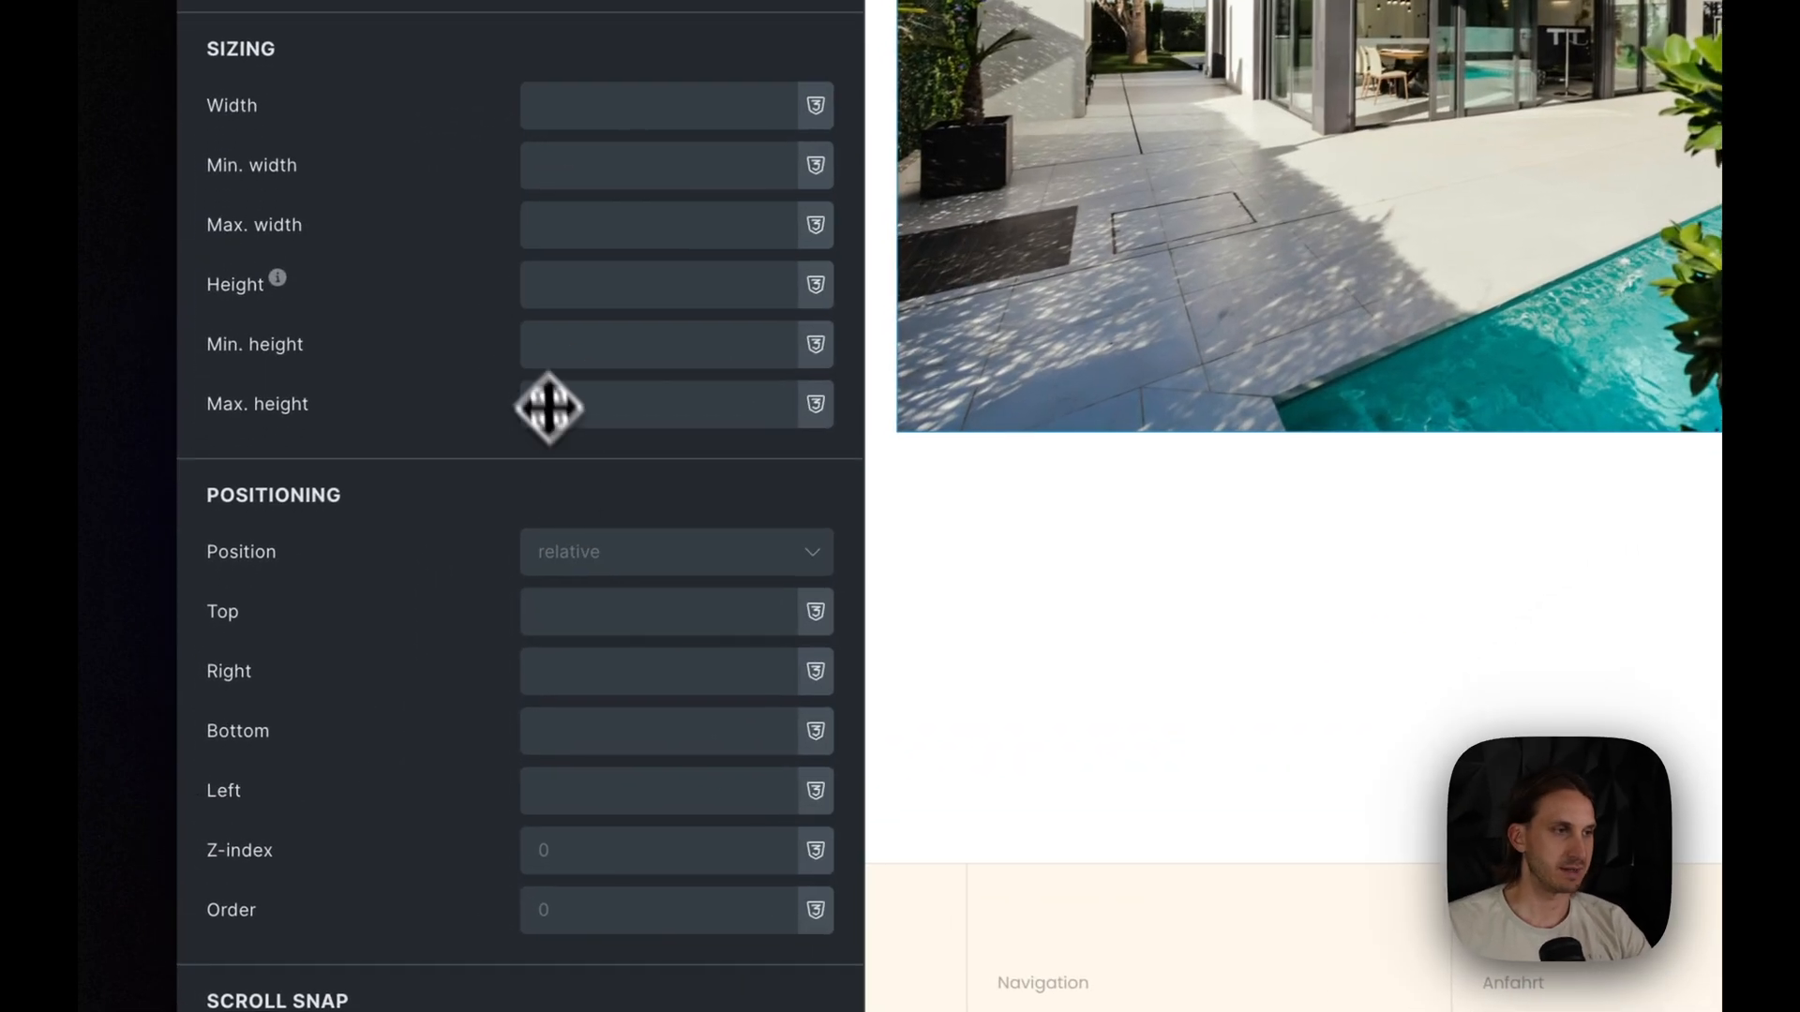
click(401, 675)
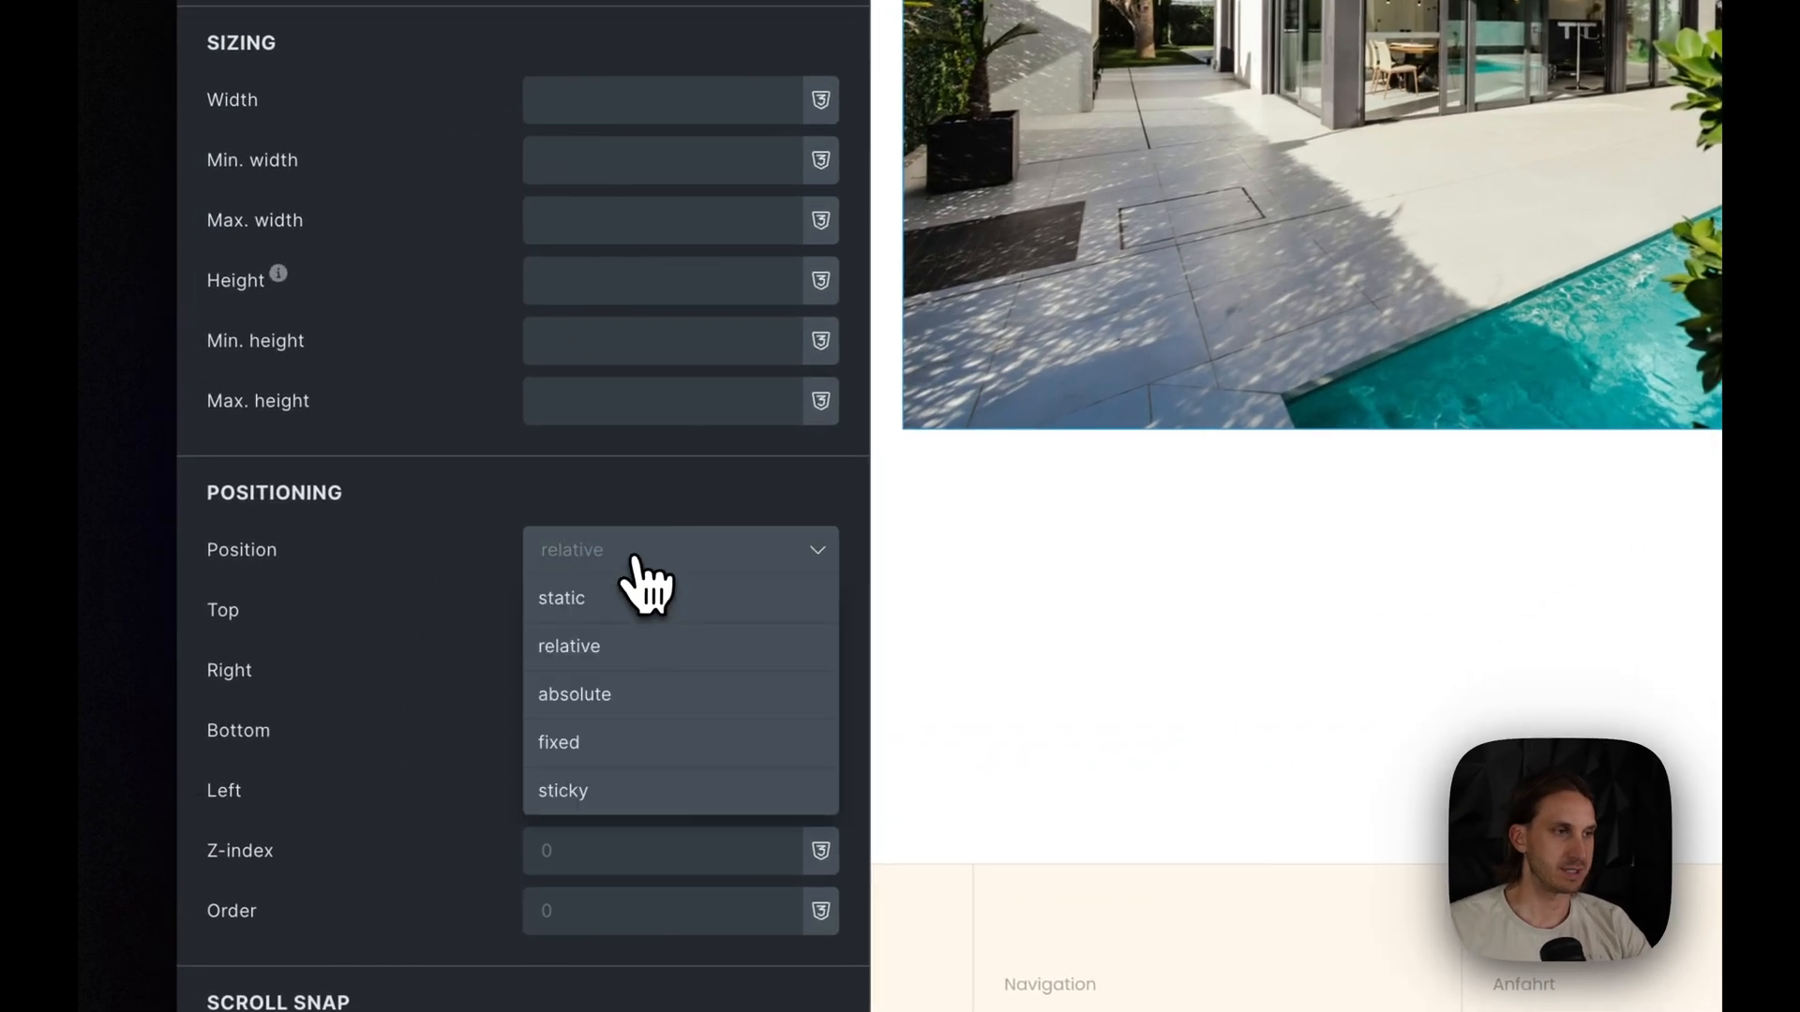
click(620, 712)
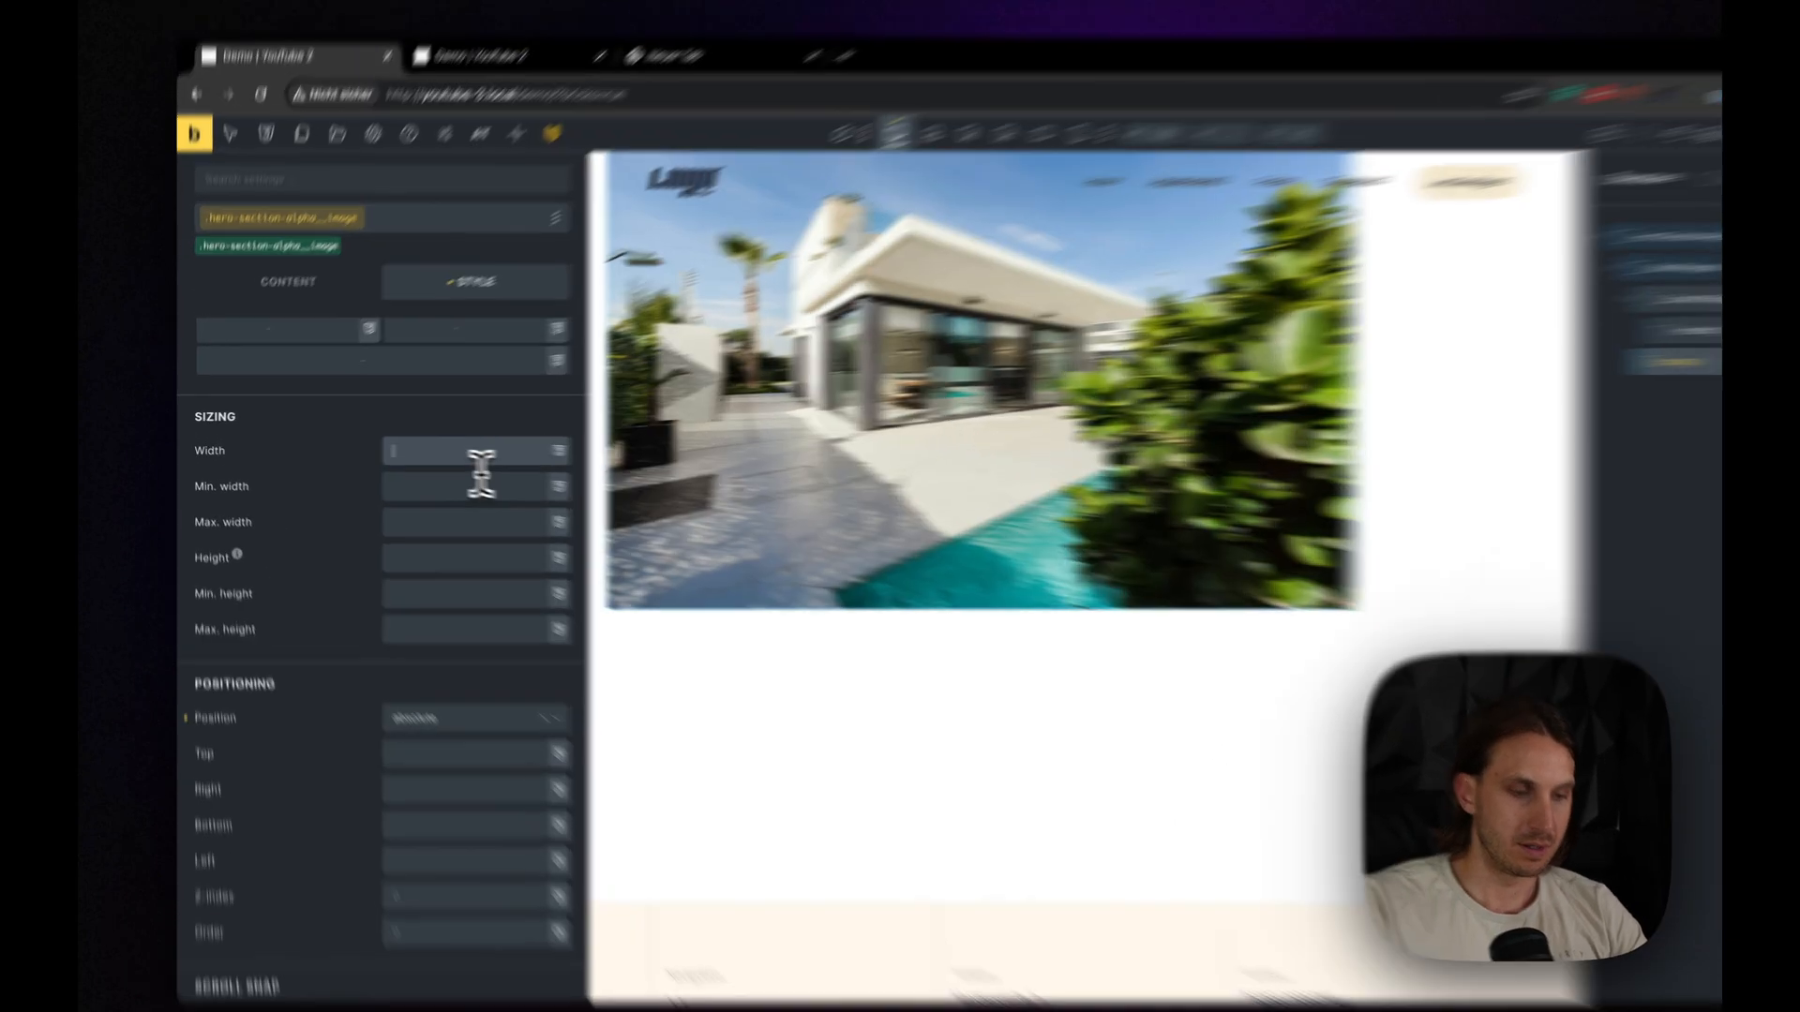
text(0)
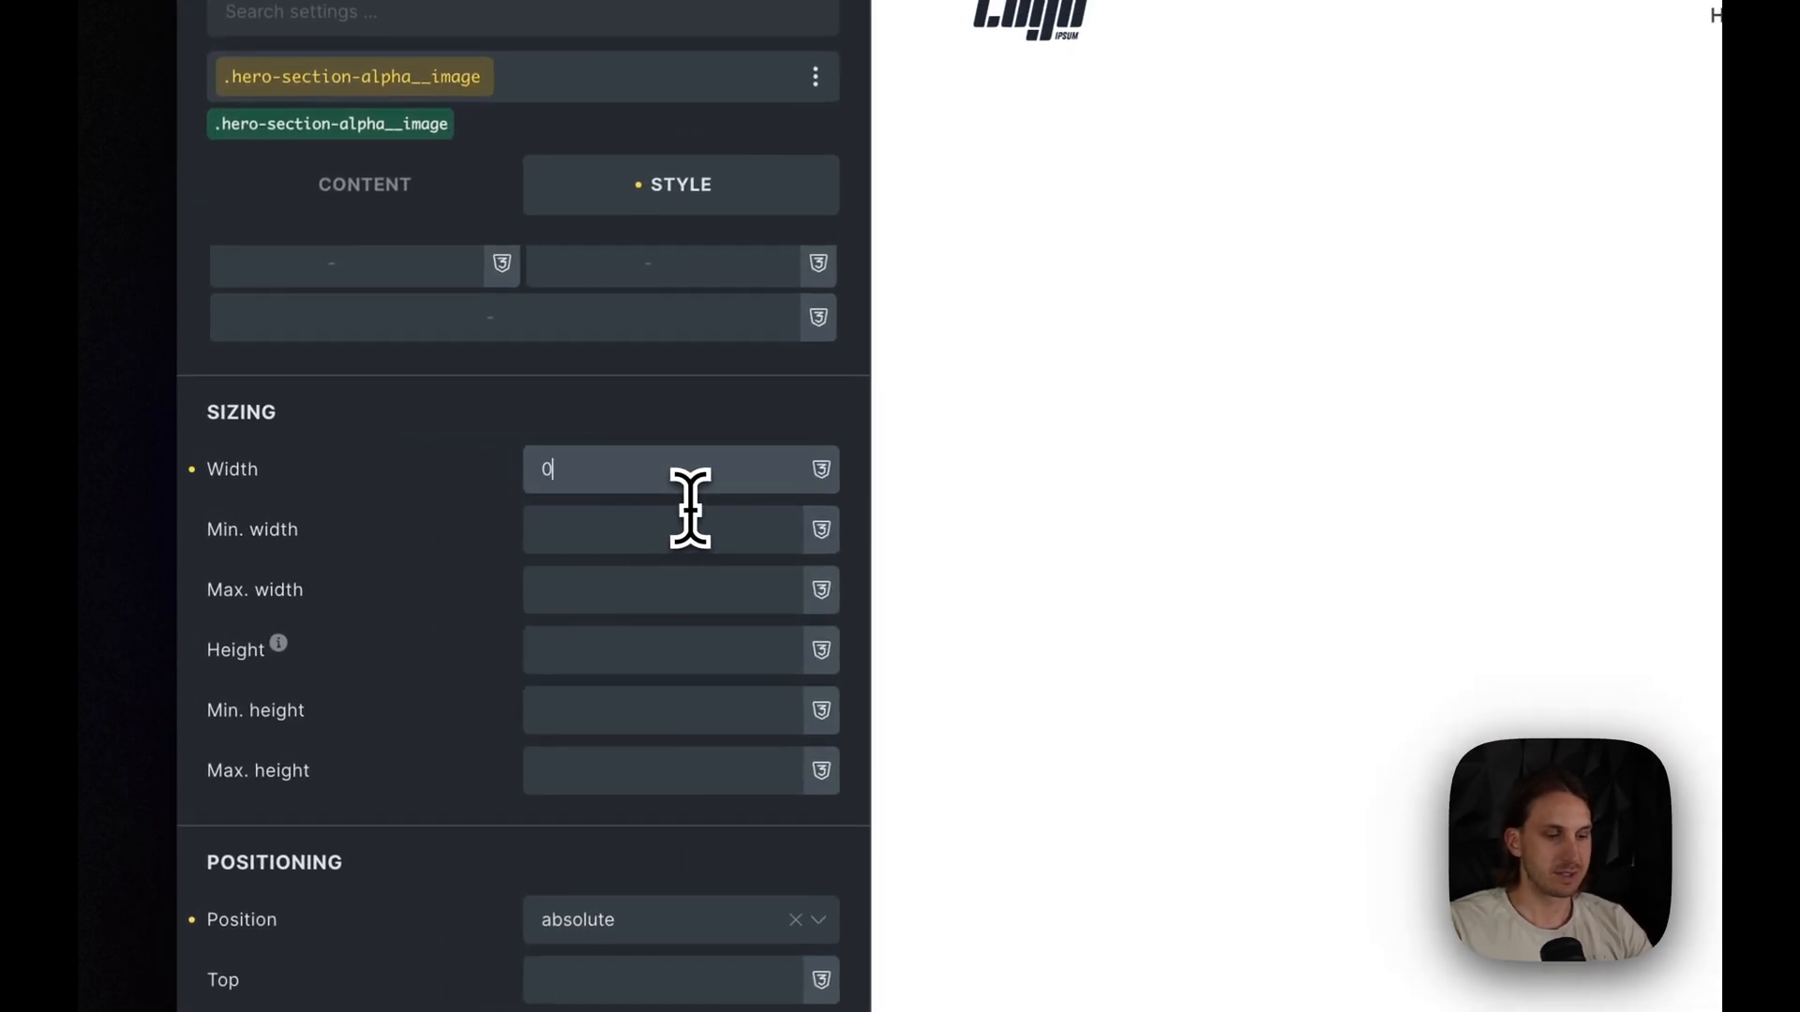
key(Tab)
text(0)
key(Tab)
text(0)
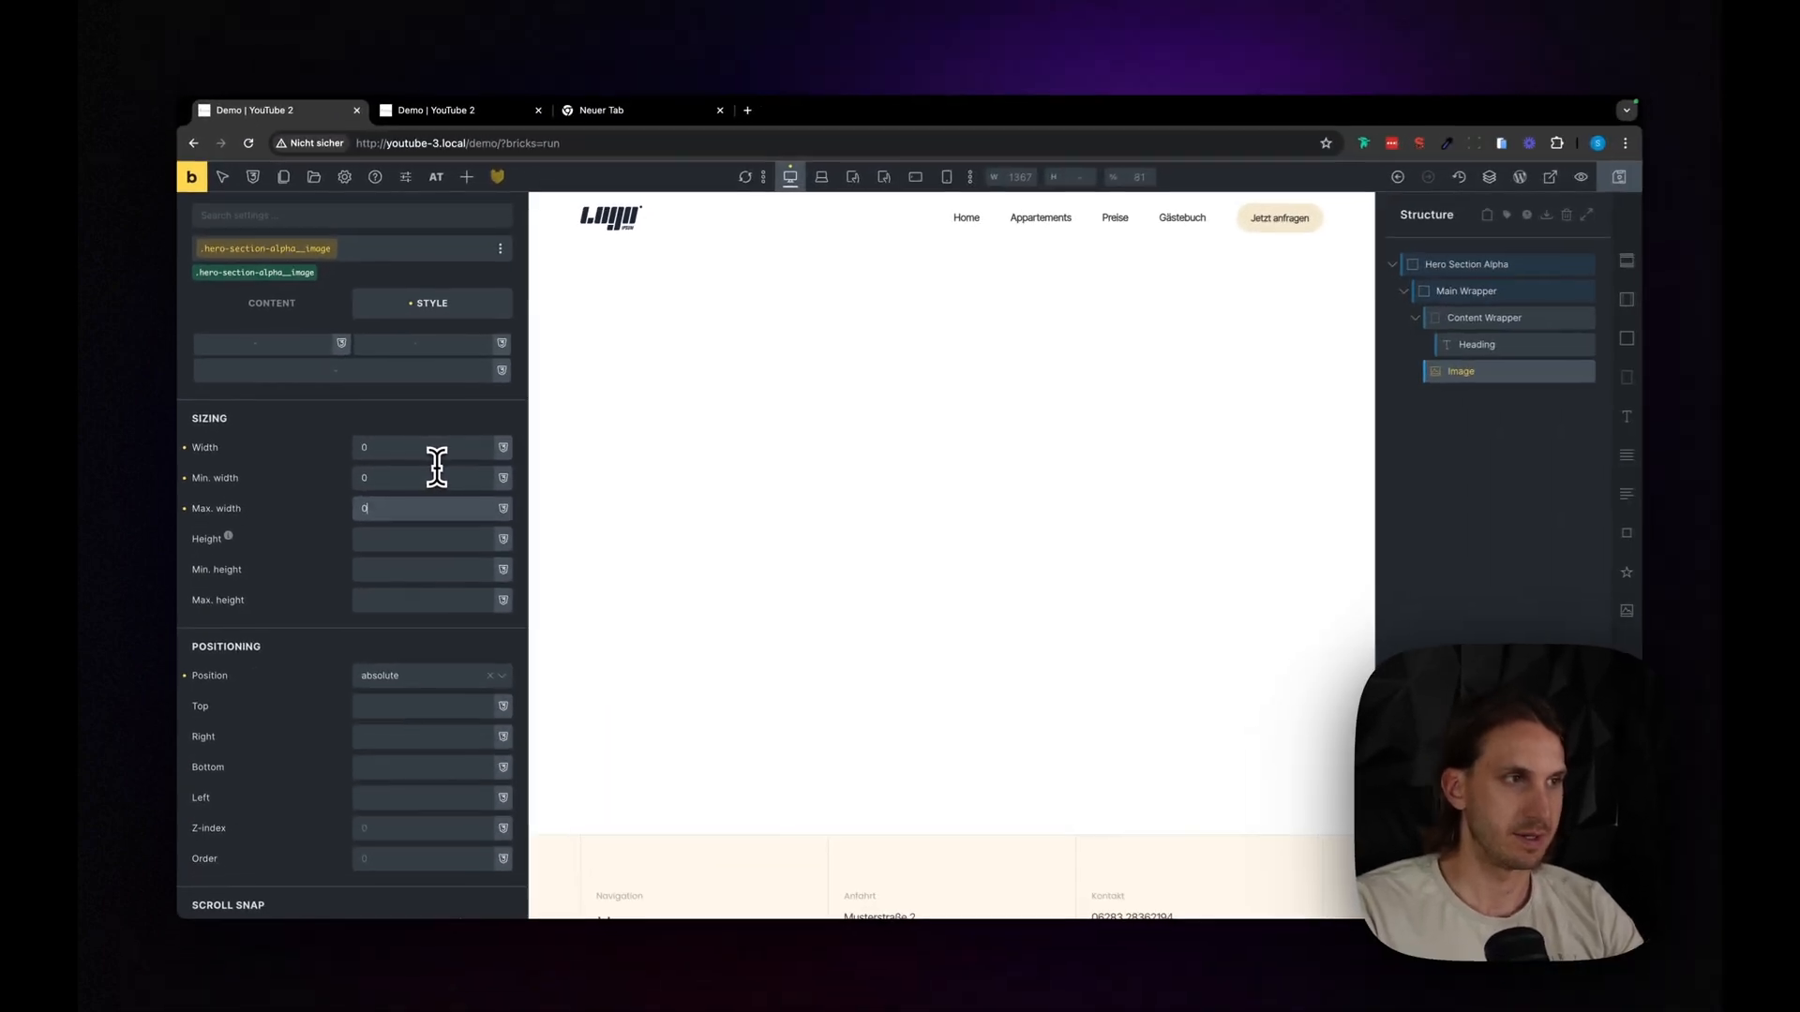
key(Tab)
text(0)
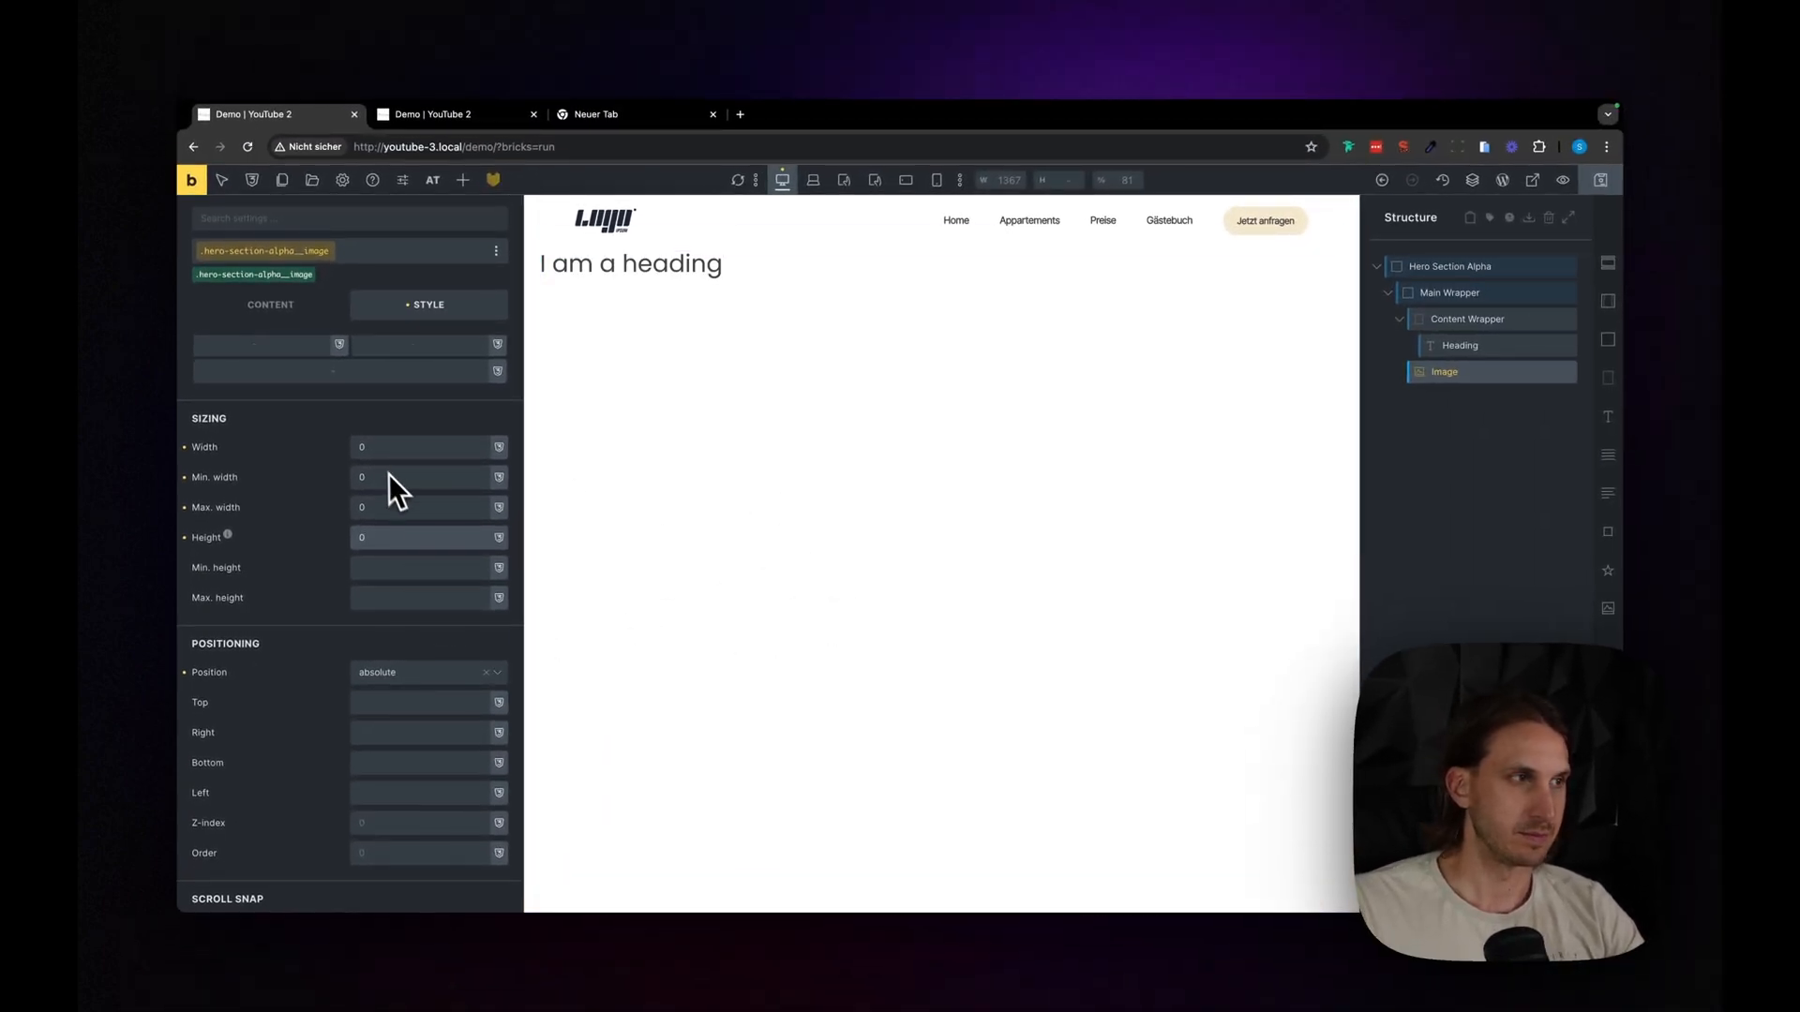
click(185, 537)
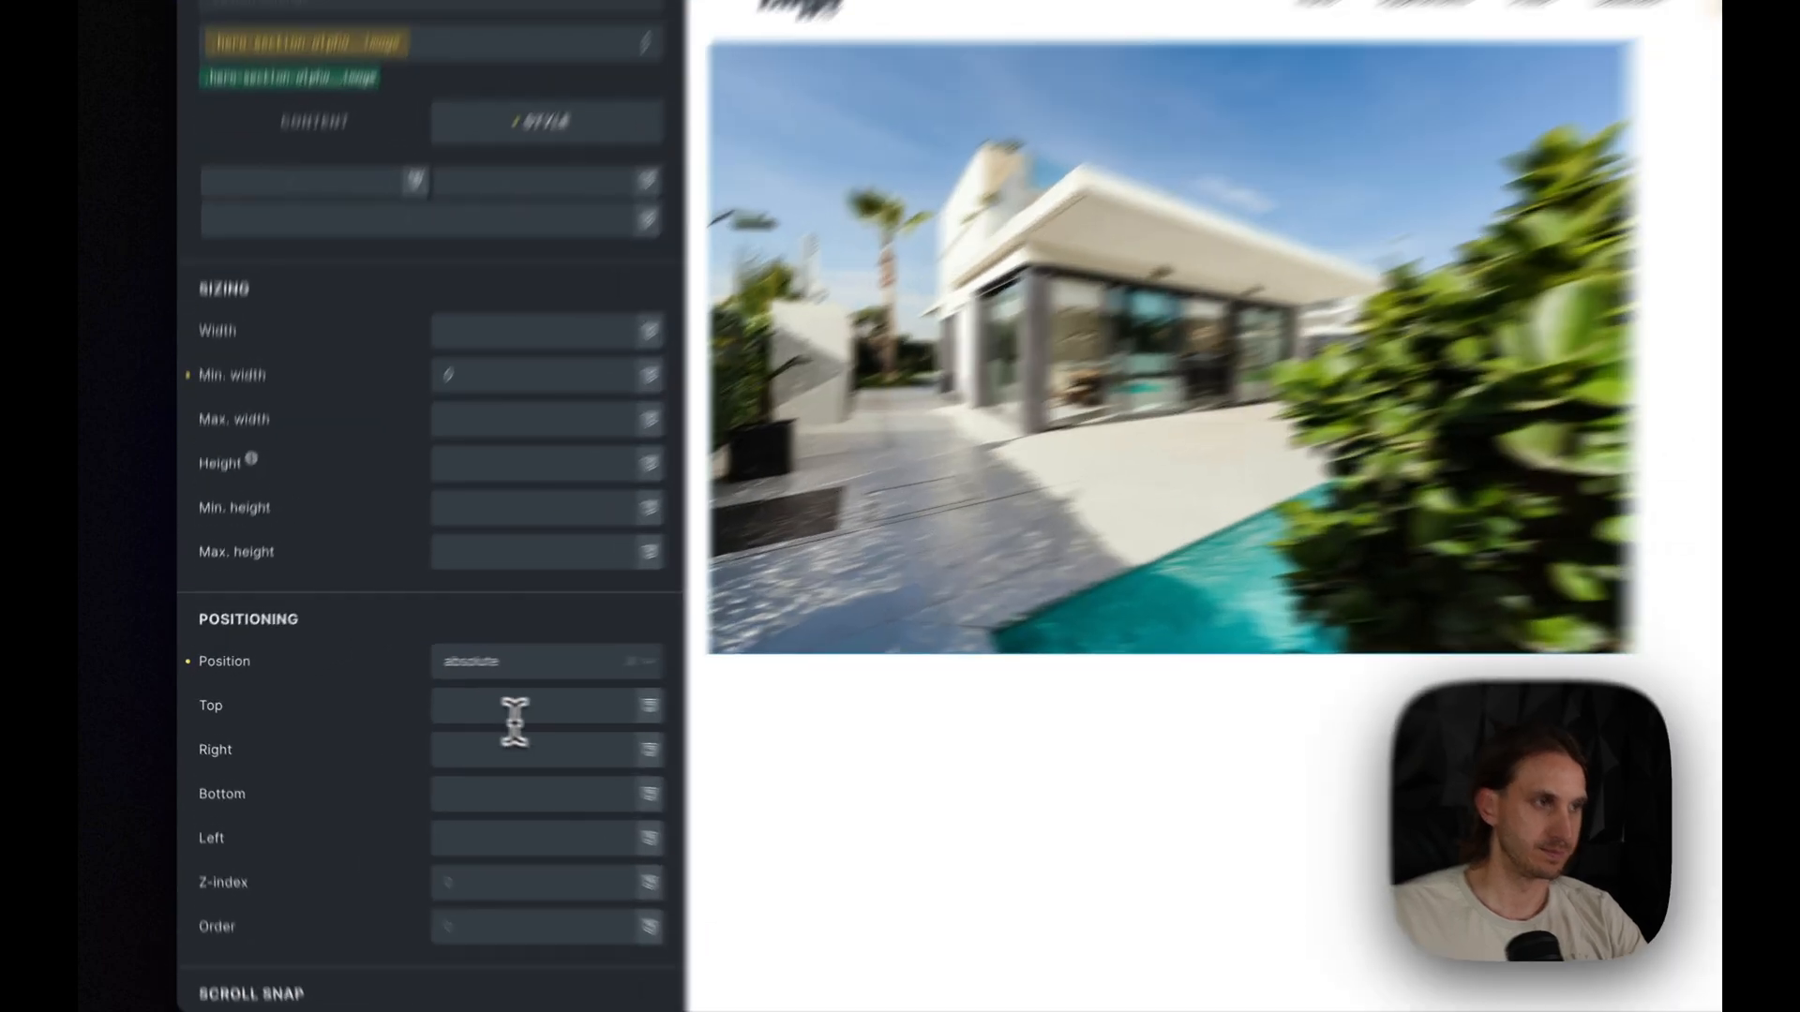
click(399, 708)
click(191, 271)
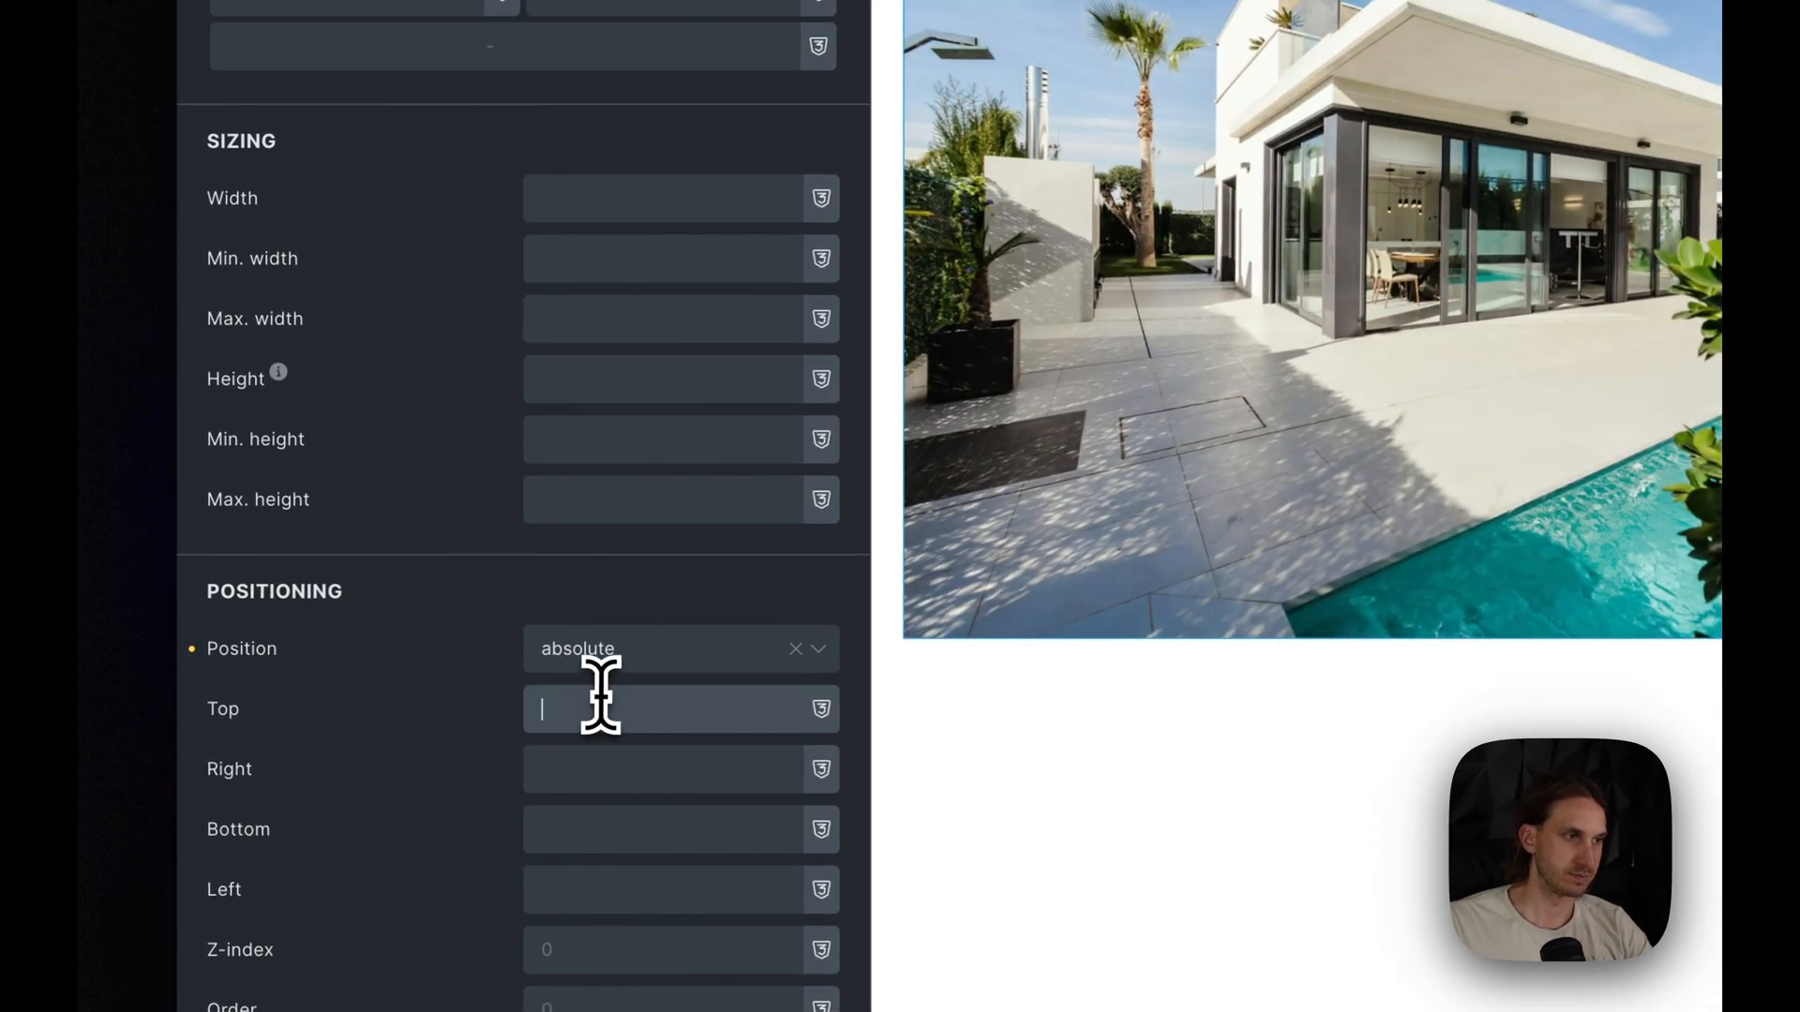
- Set the hero image's top, right, bottom and left position offsets to 0
text(0)
key(Tab)
text(0)
key(Tab)
text(0)
key(Tab)
text(0)
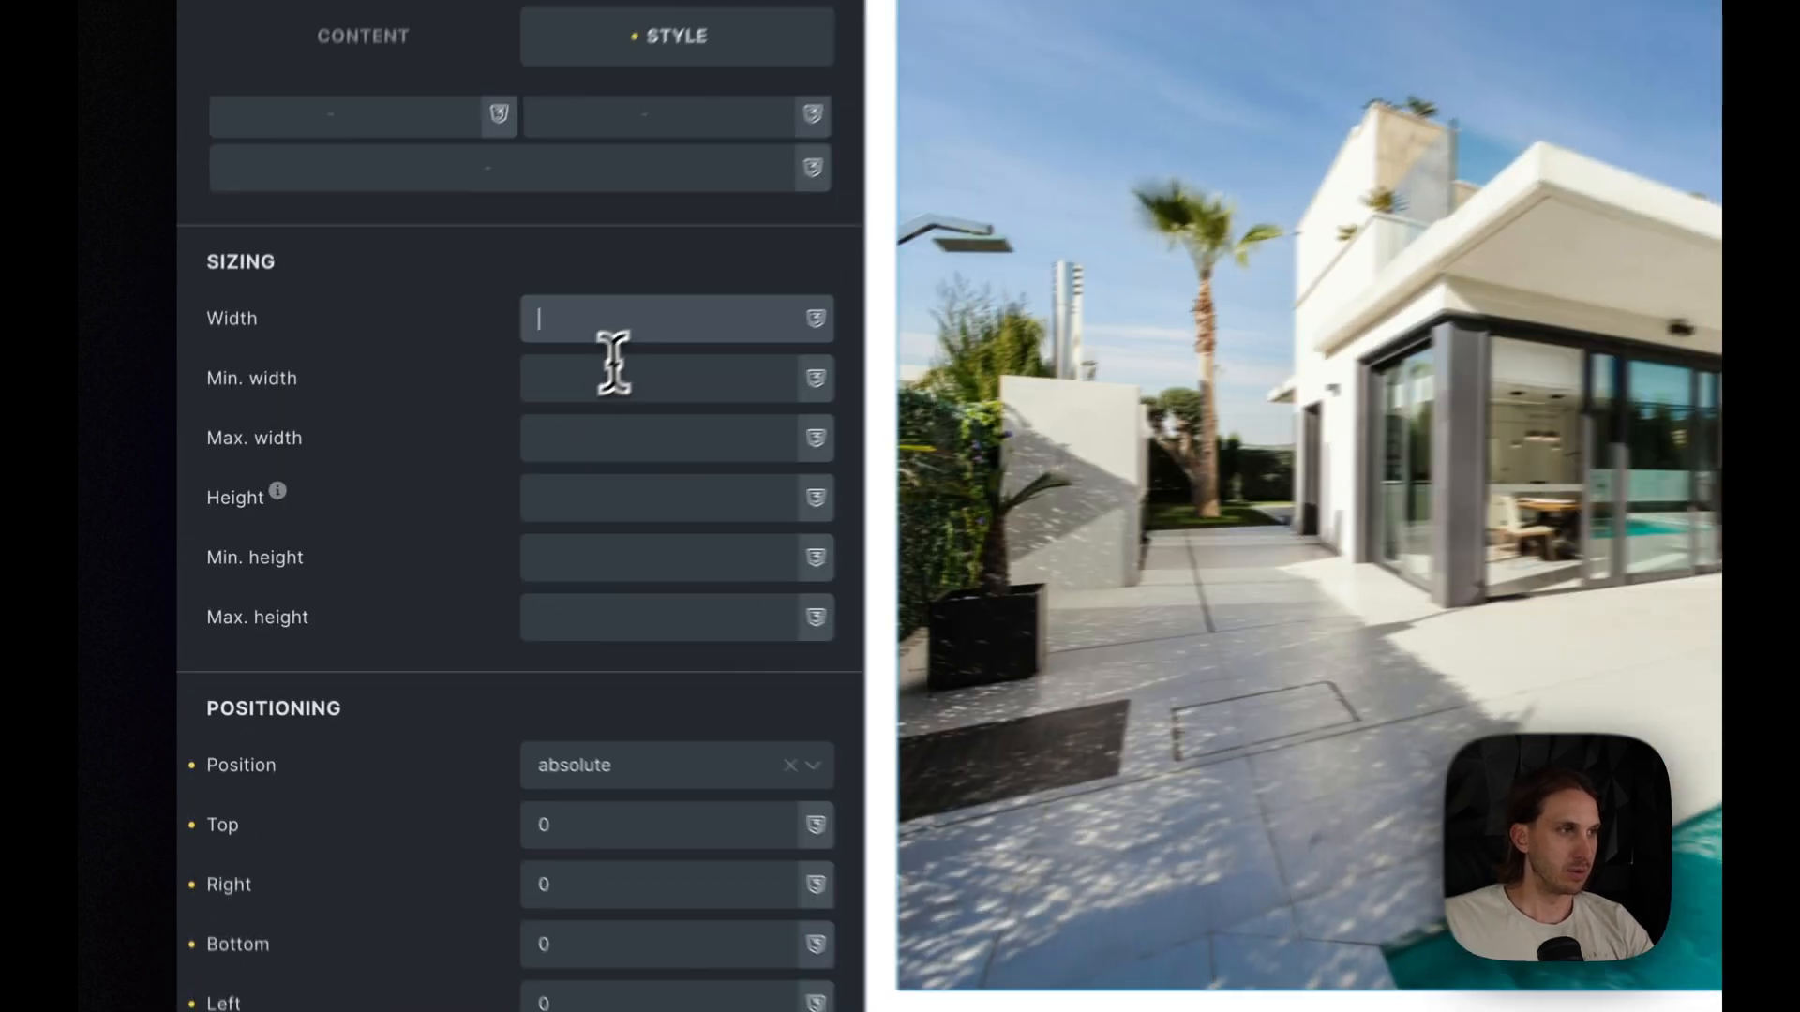
- Set both the width and the height of the hero image to 100%
click(643, 214)
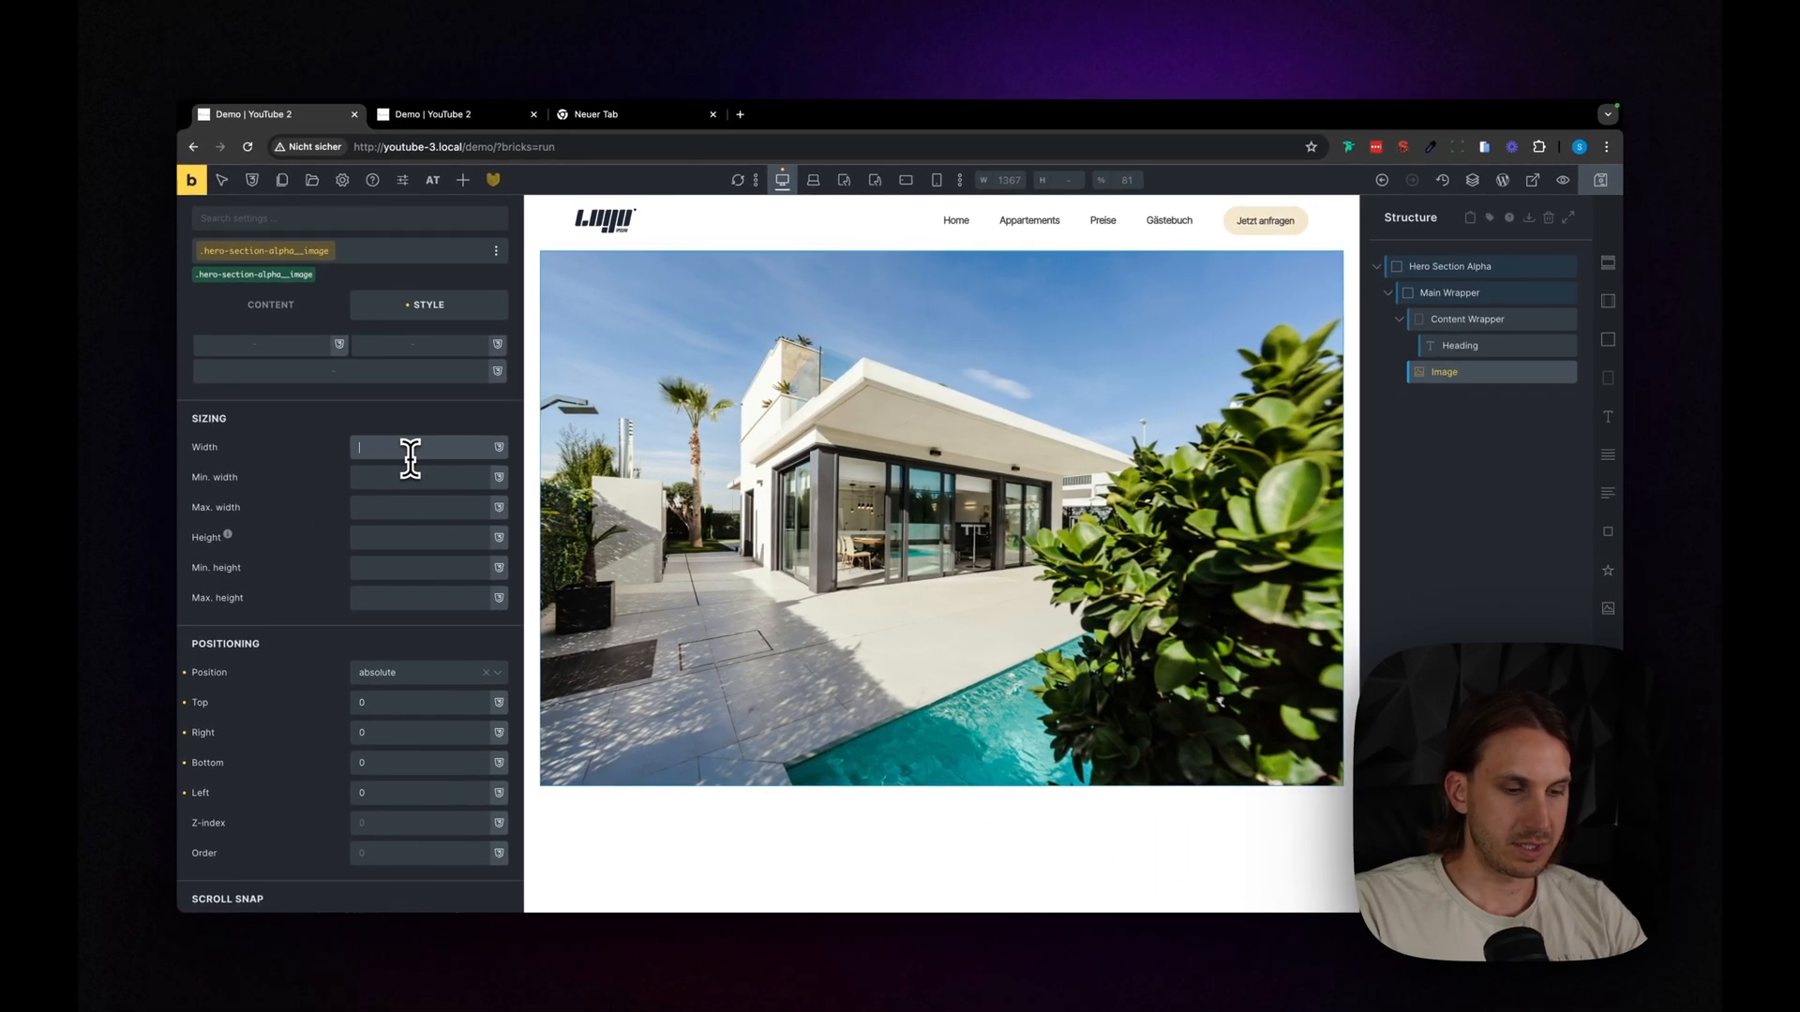
text(100%)
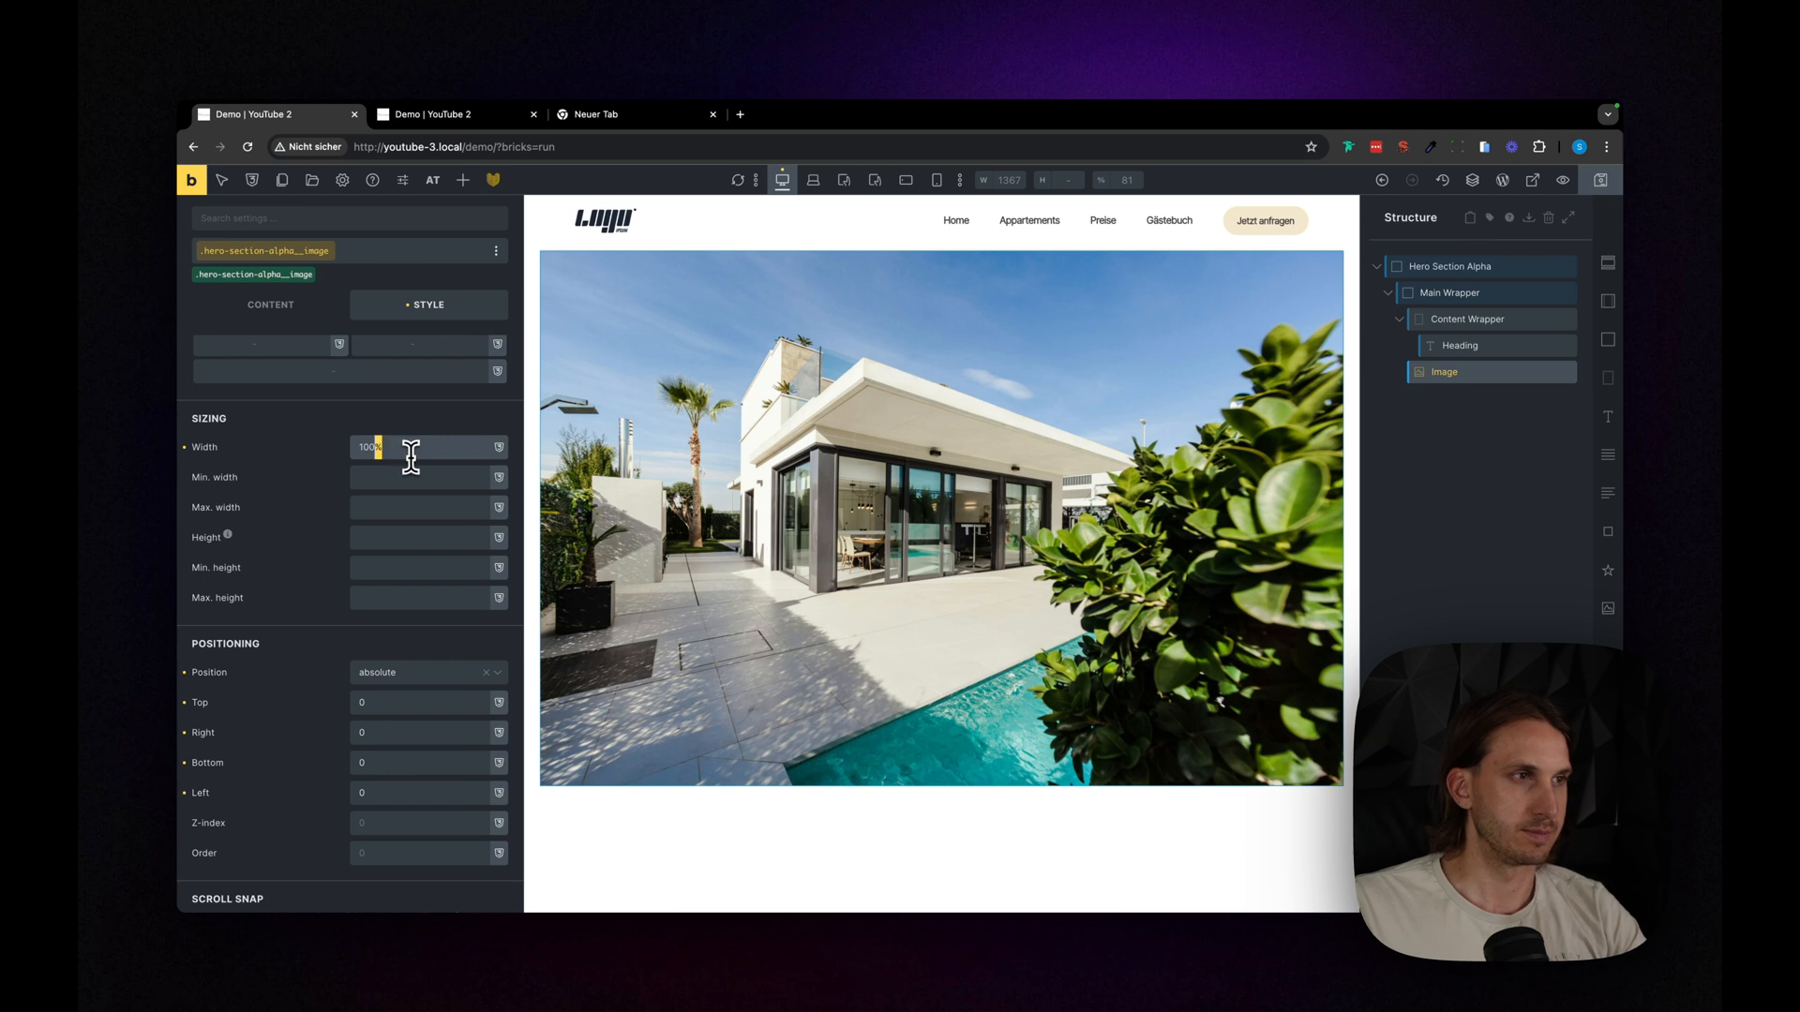
click(398, 531)
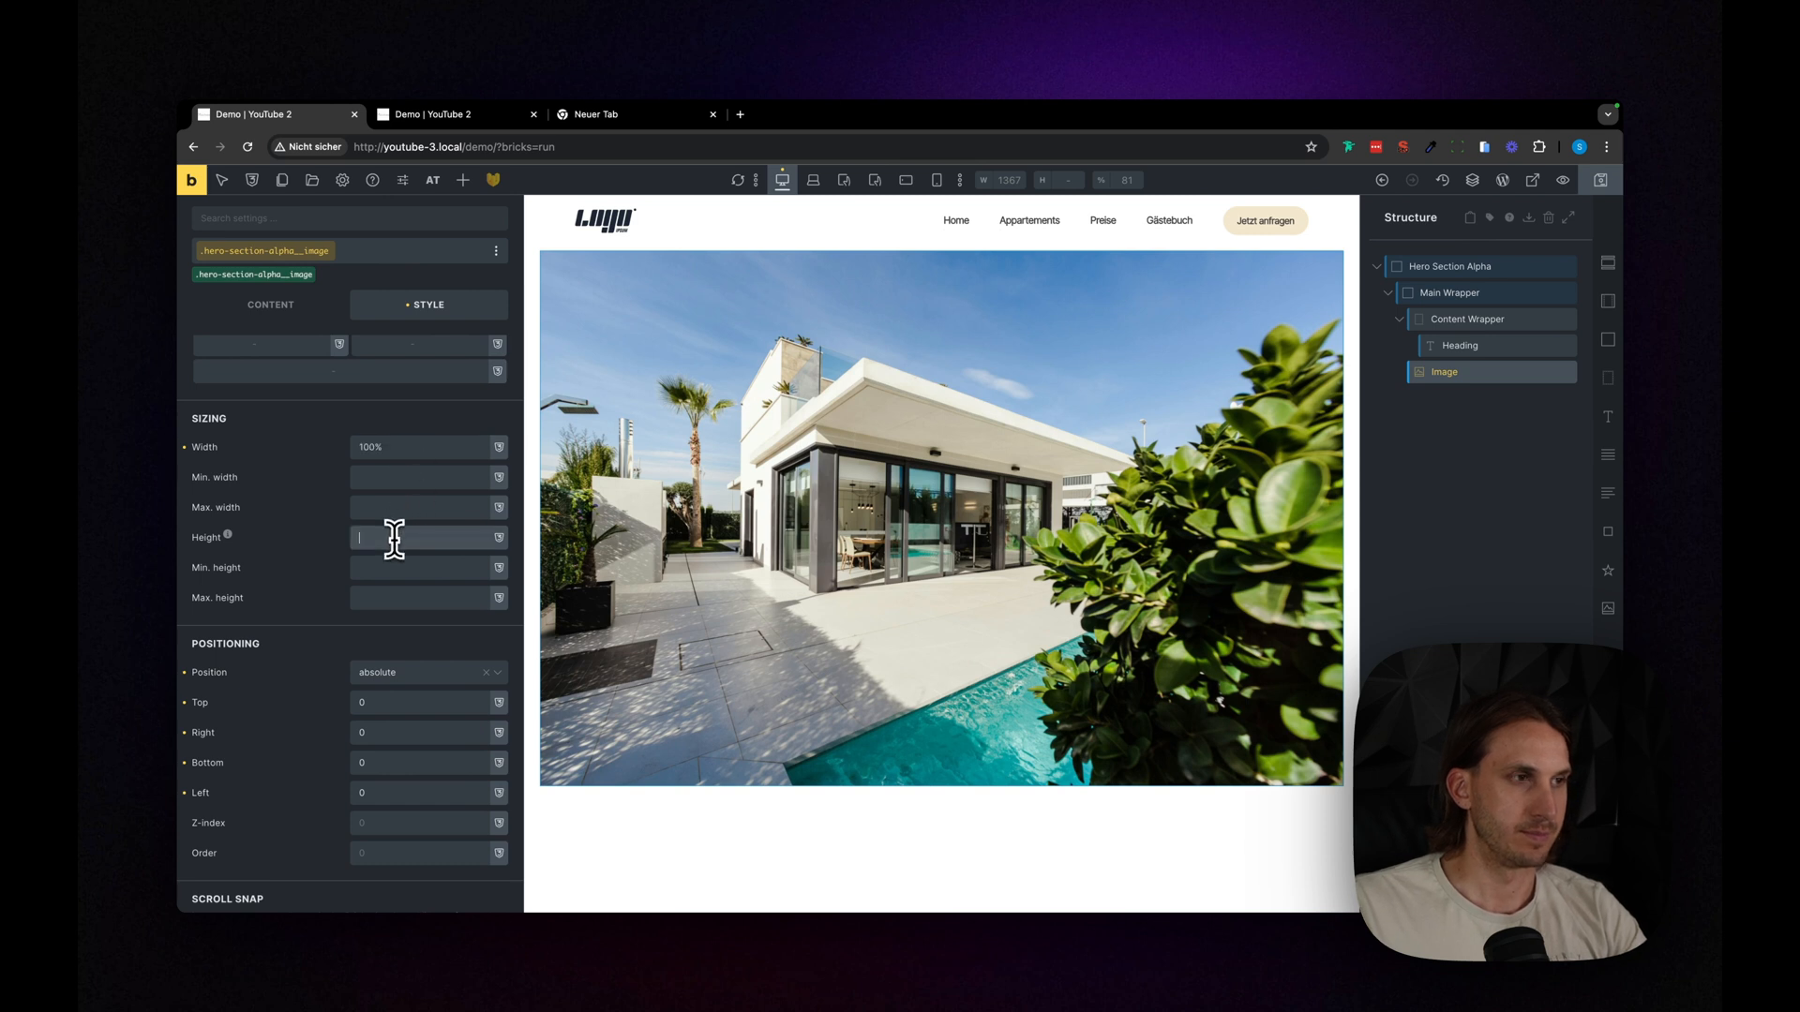
text(100%)
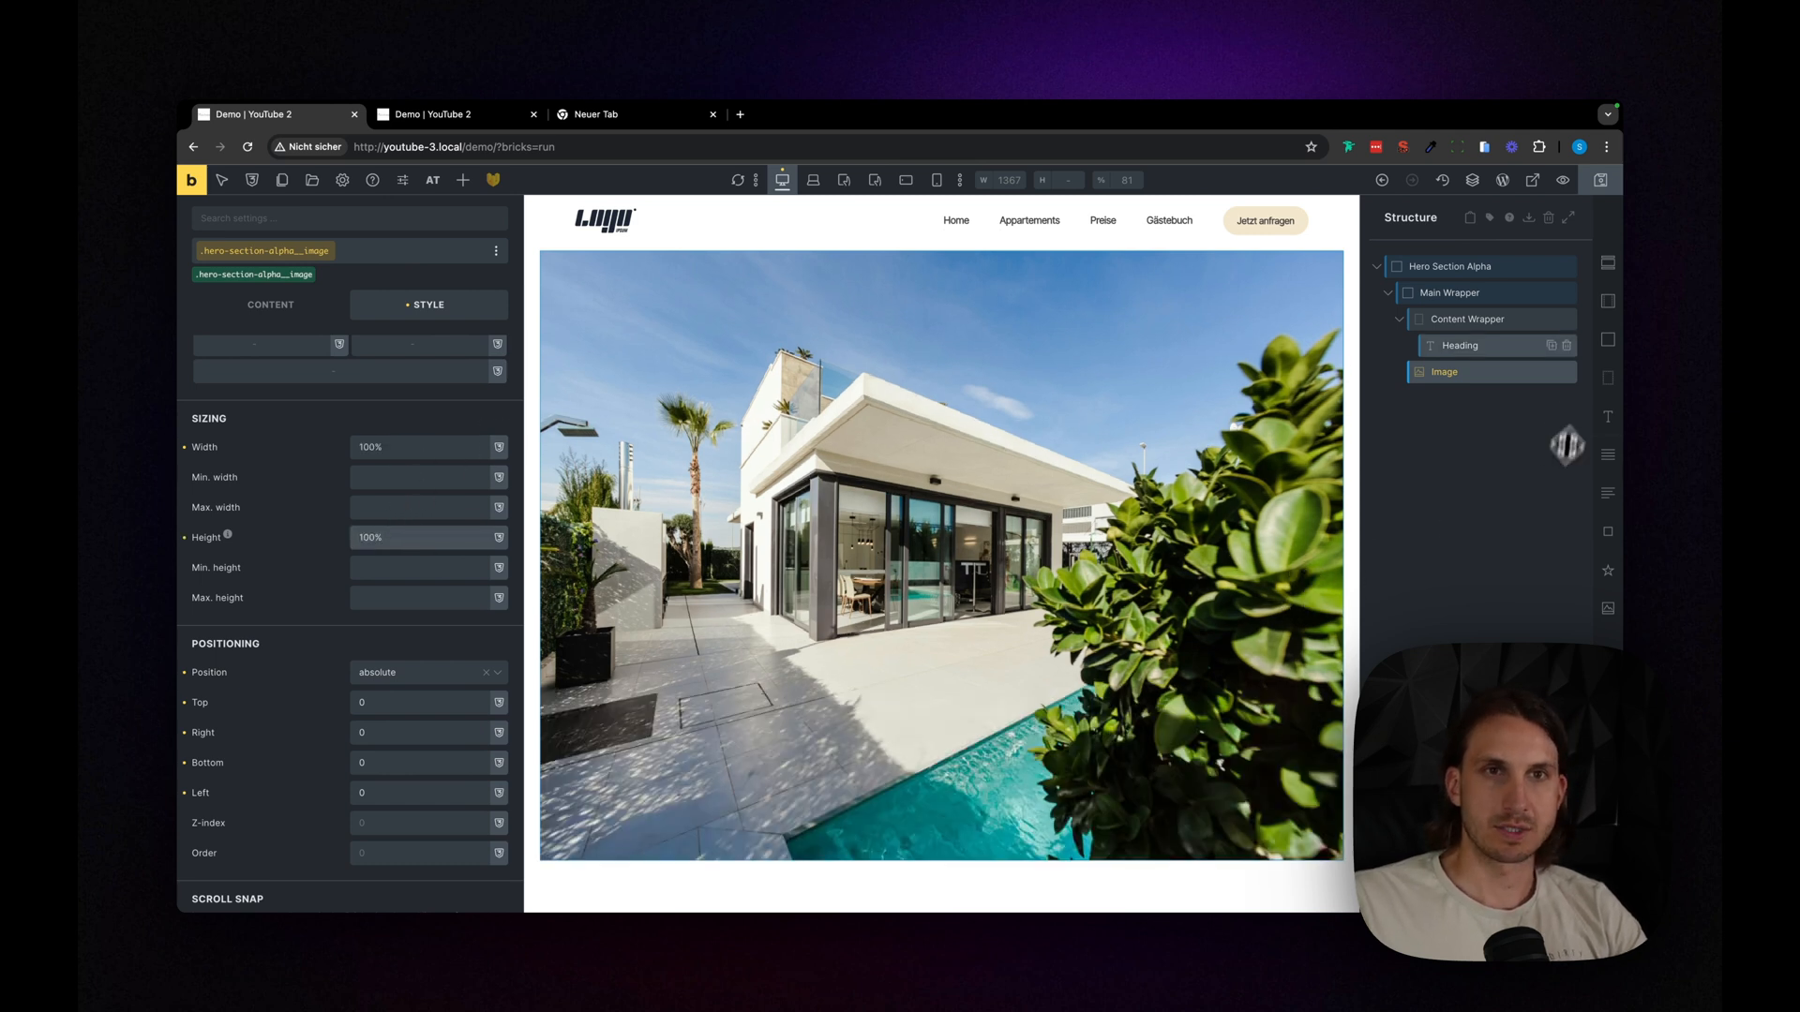
- Give all corners of the Main Wrapper a border radius using a design variable
click(1429, 302)
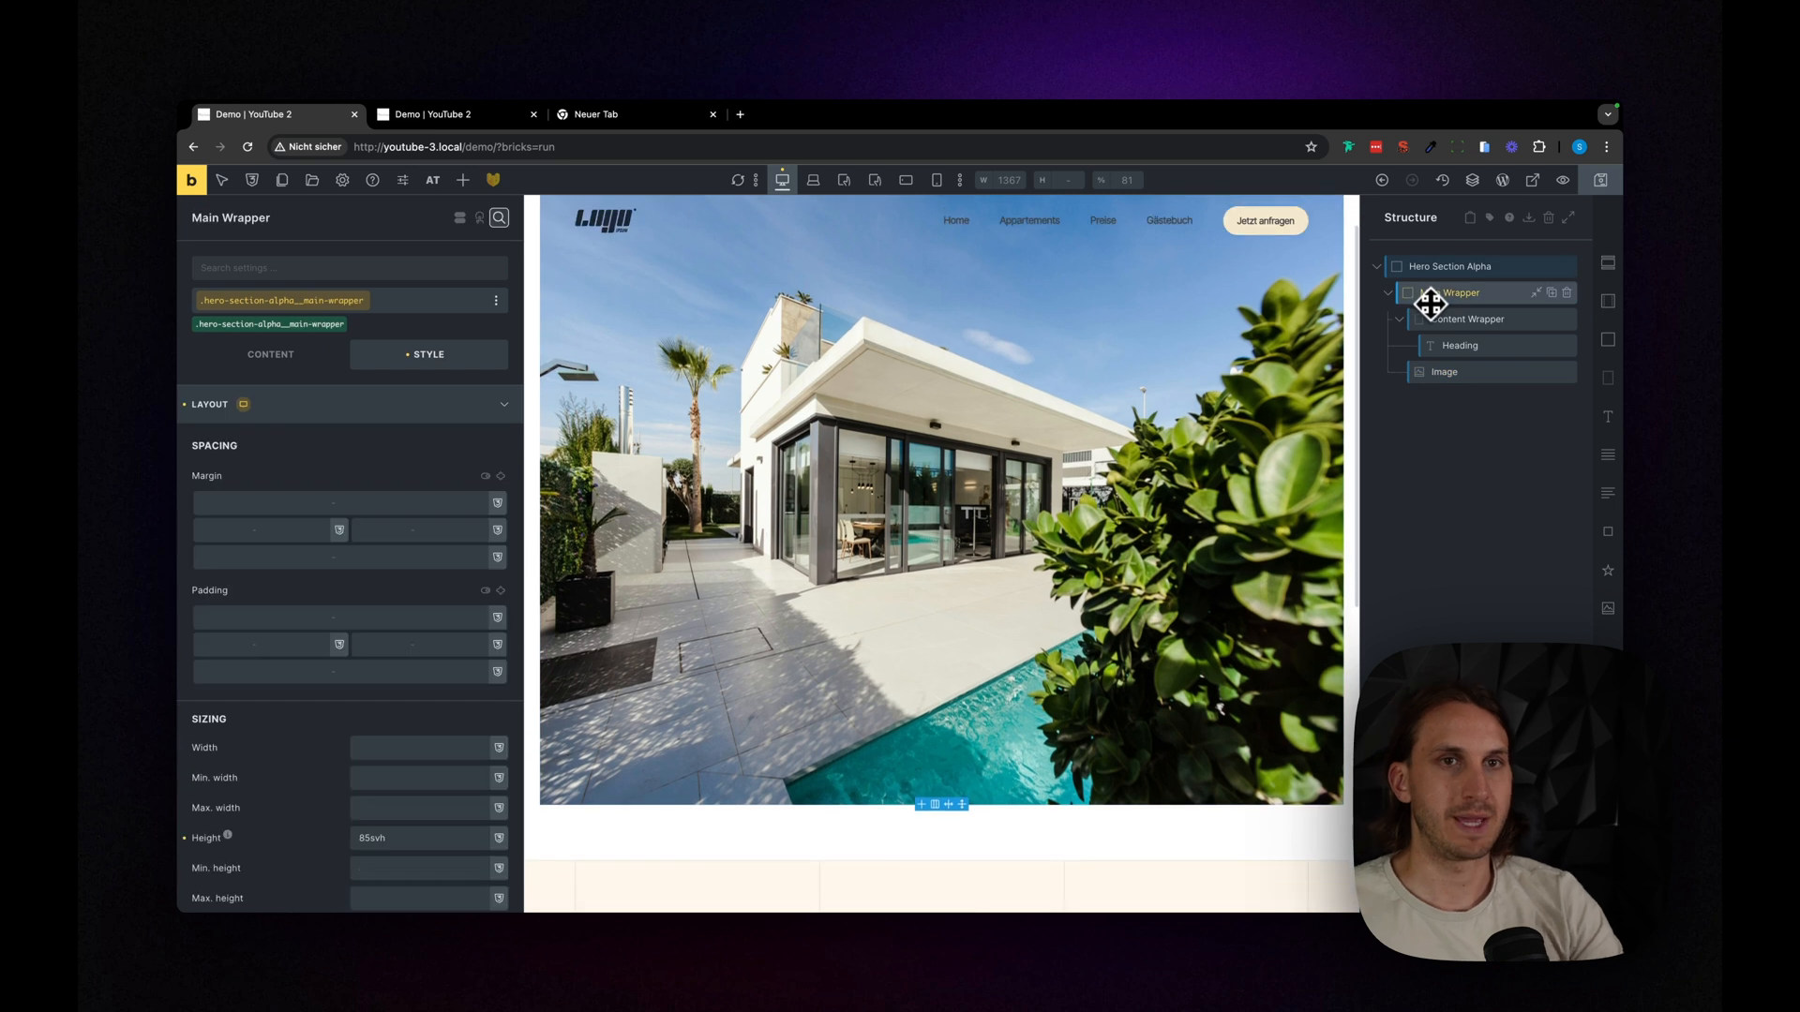
scroll(403, 652, down, 15)
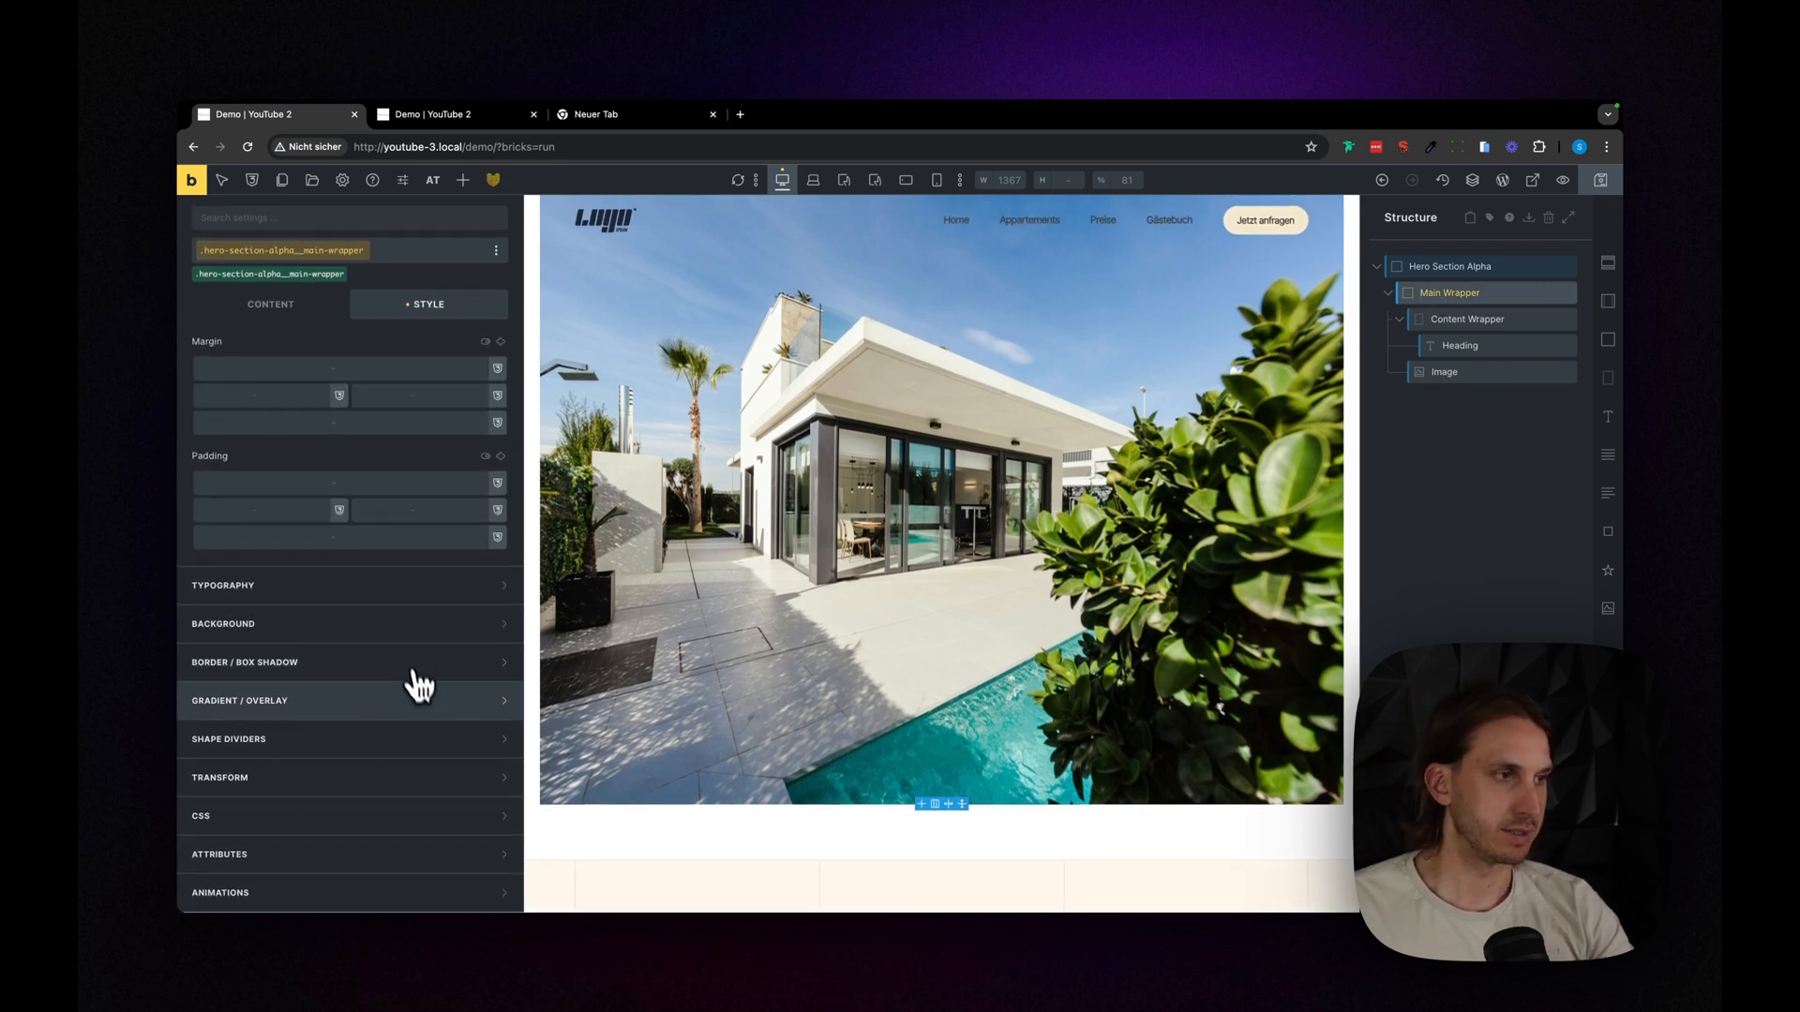
click(392, 667)
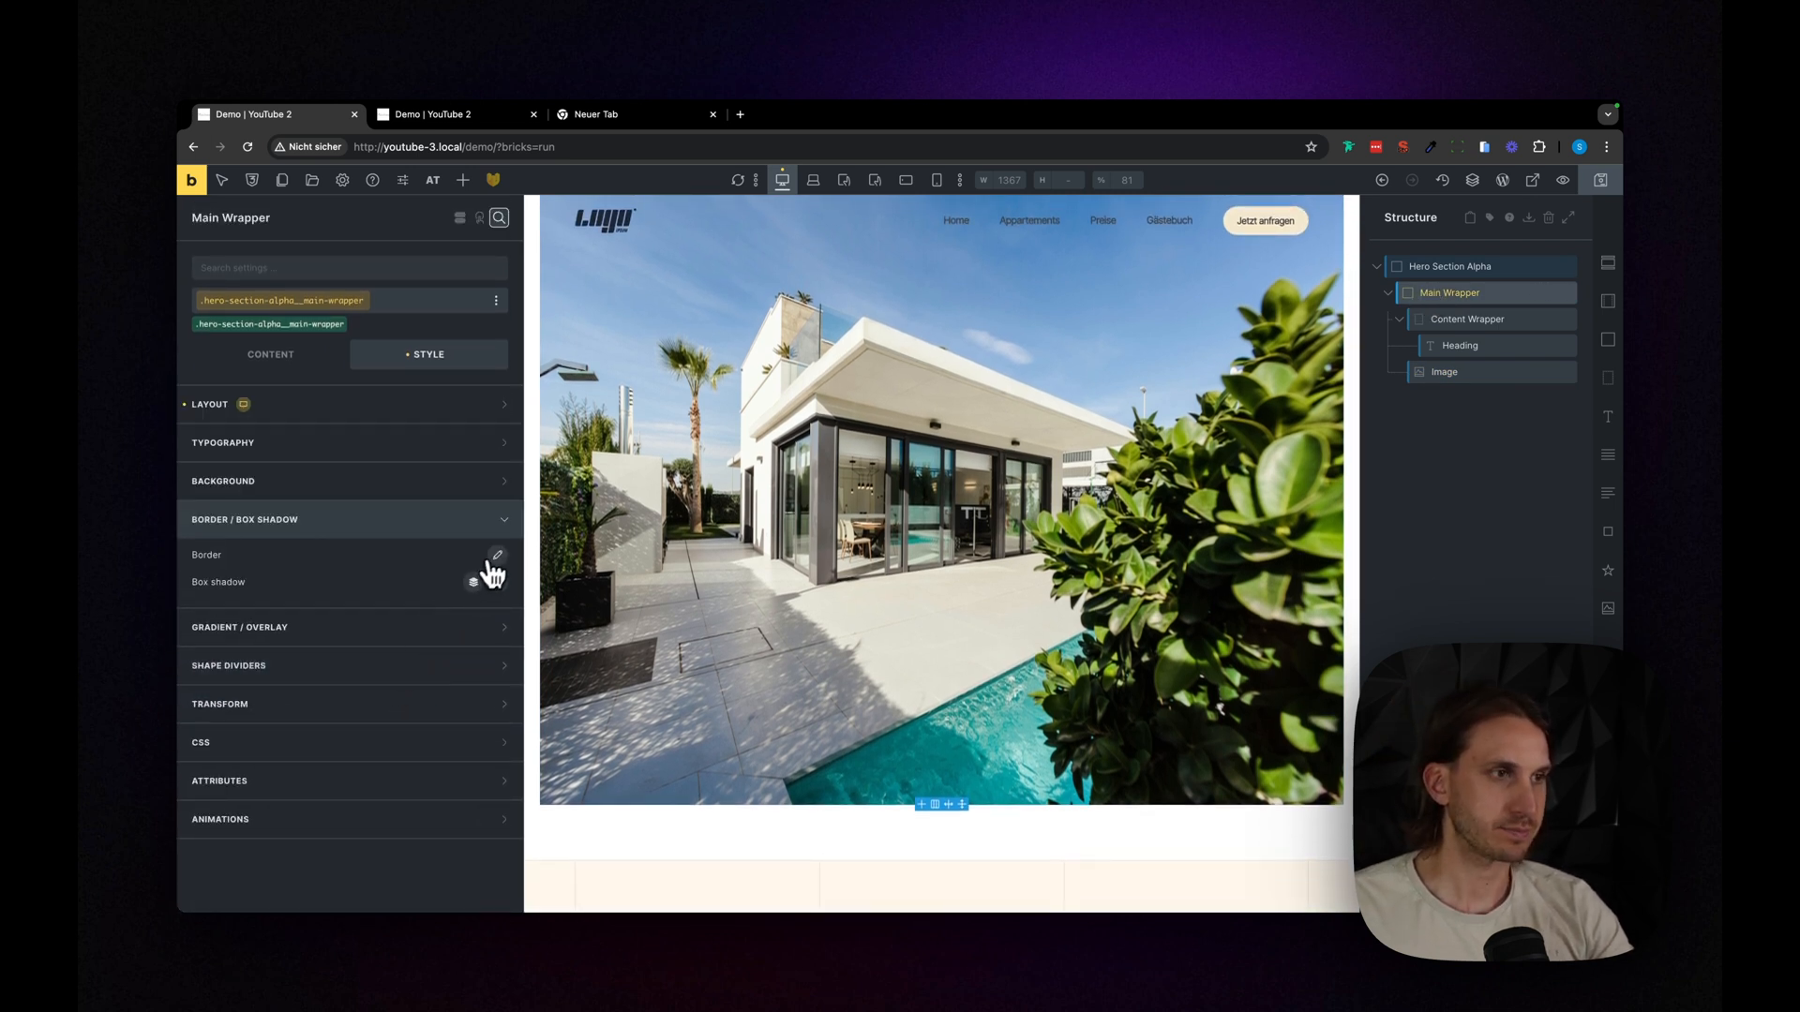
click(495, 559)
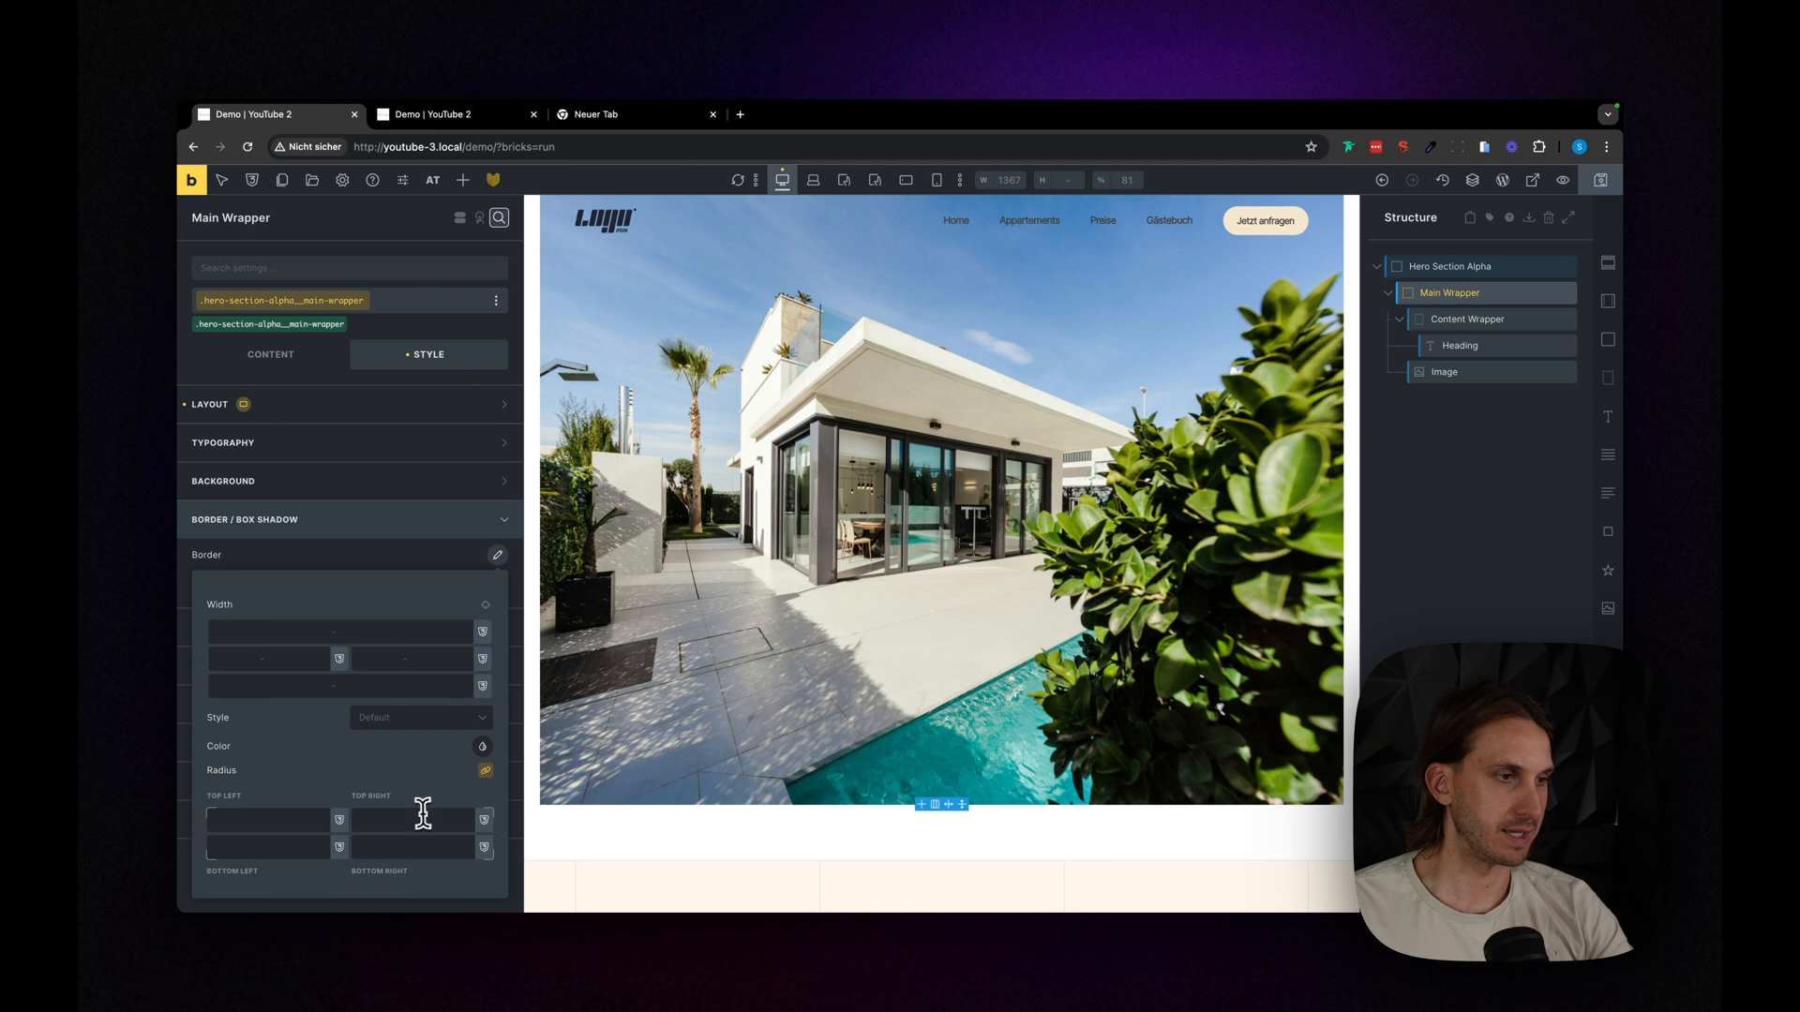
right_click(422, 814)
scroll(525, 606, down, 2)
click(473, 557)
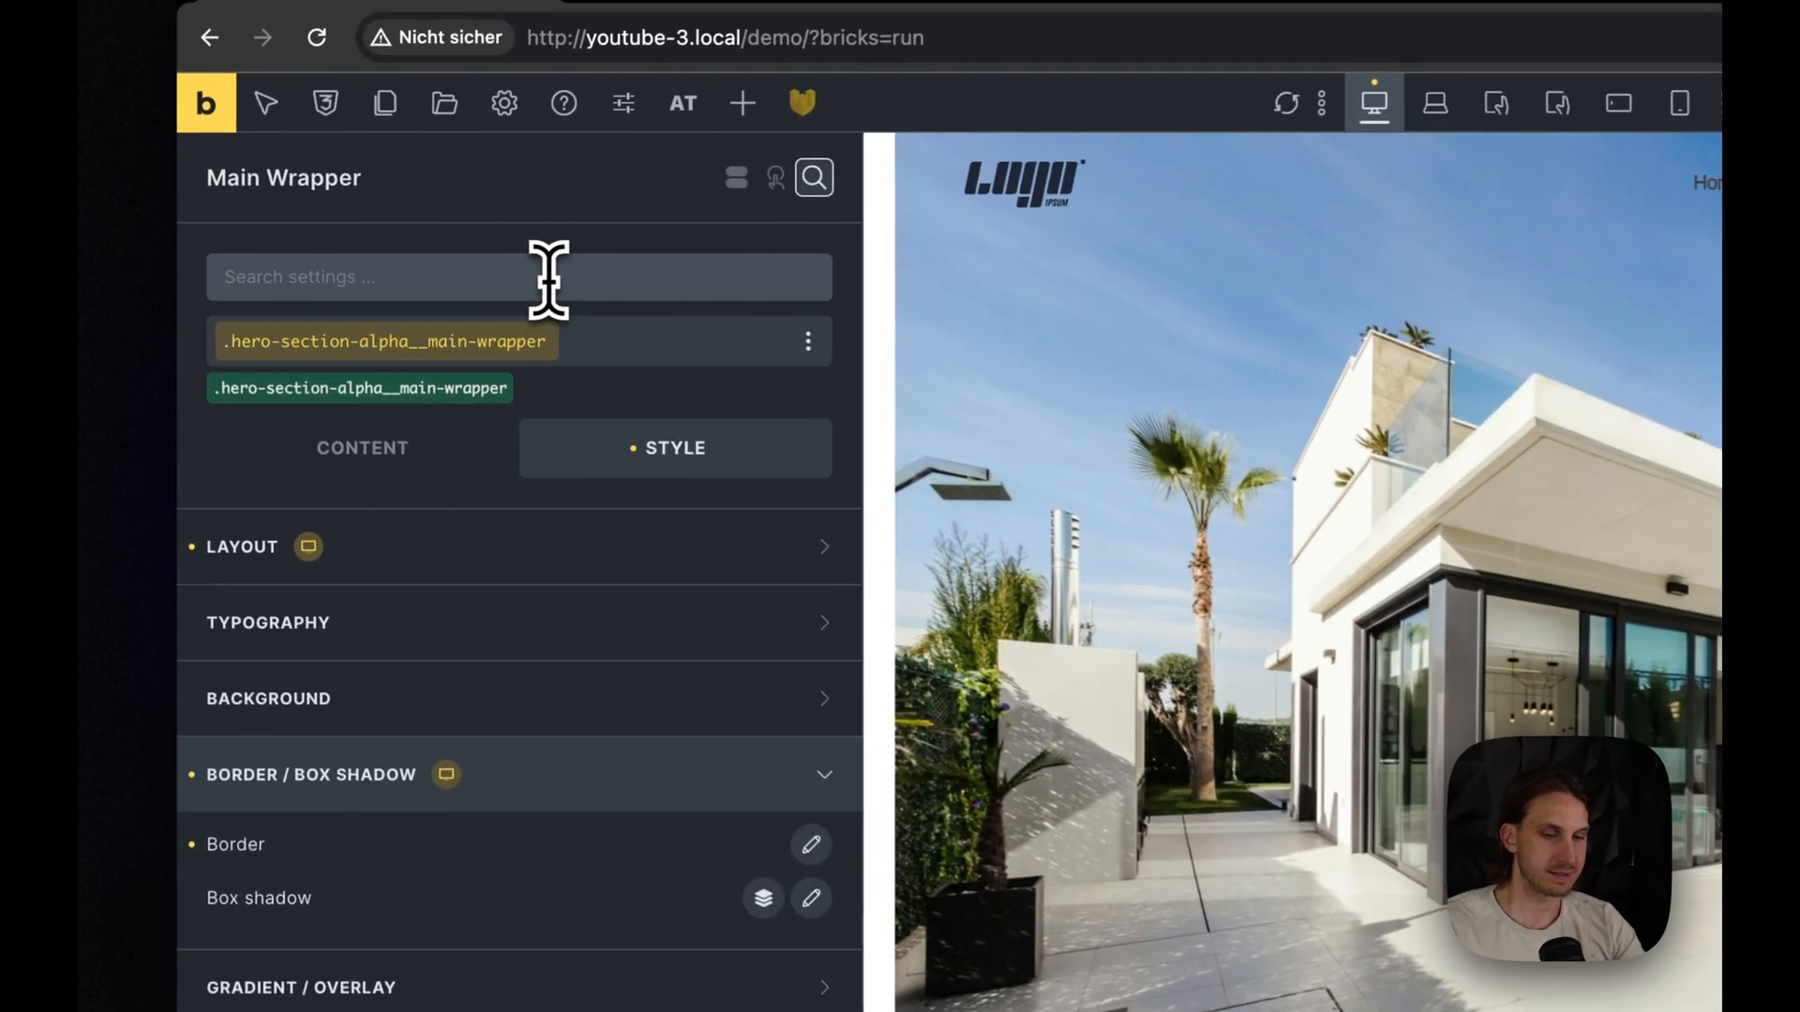
- Set the Main Wrapper's overflow to hidden and save the page
click(549, 278)
text(over)
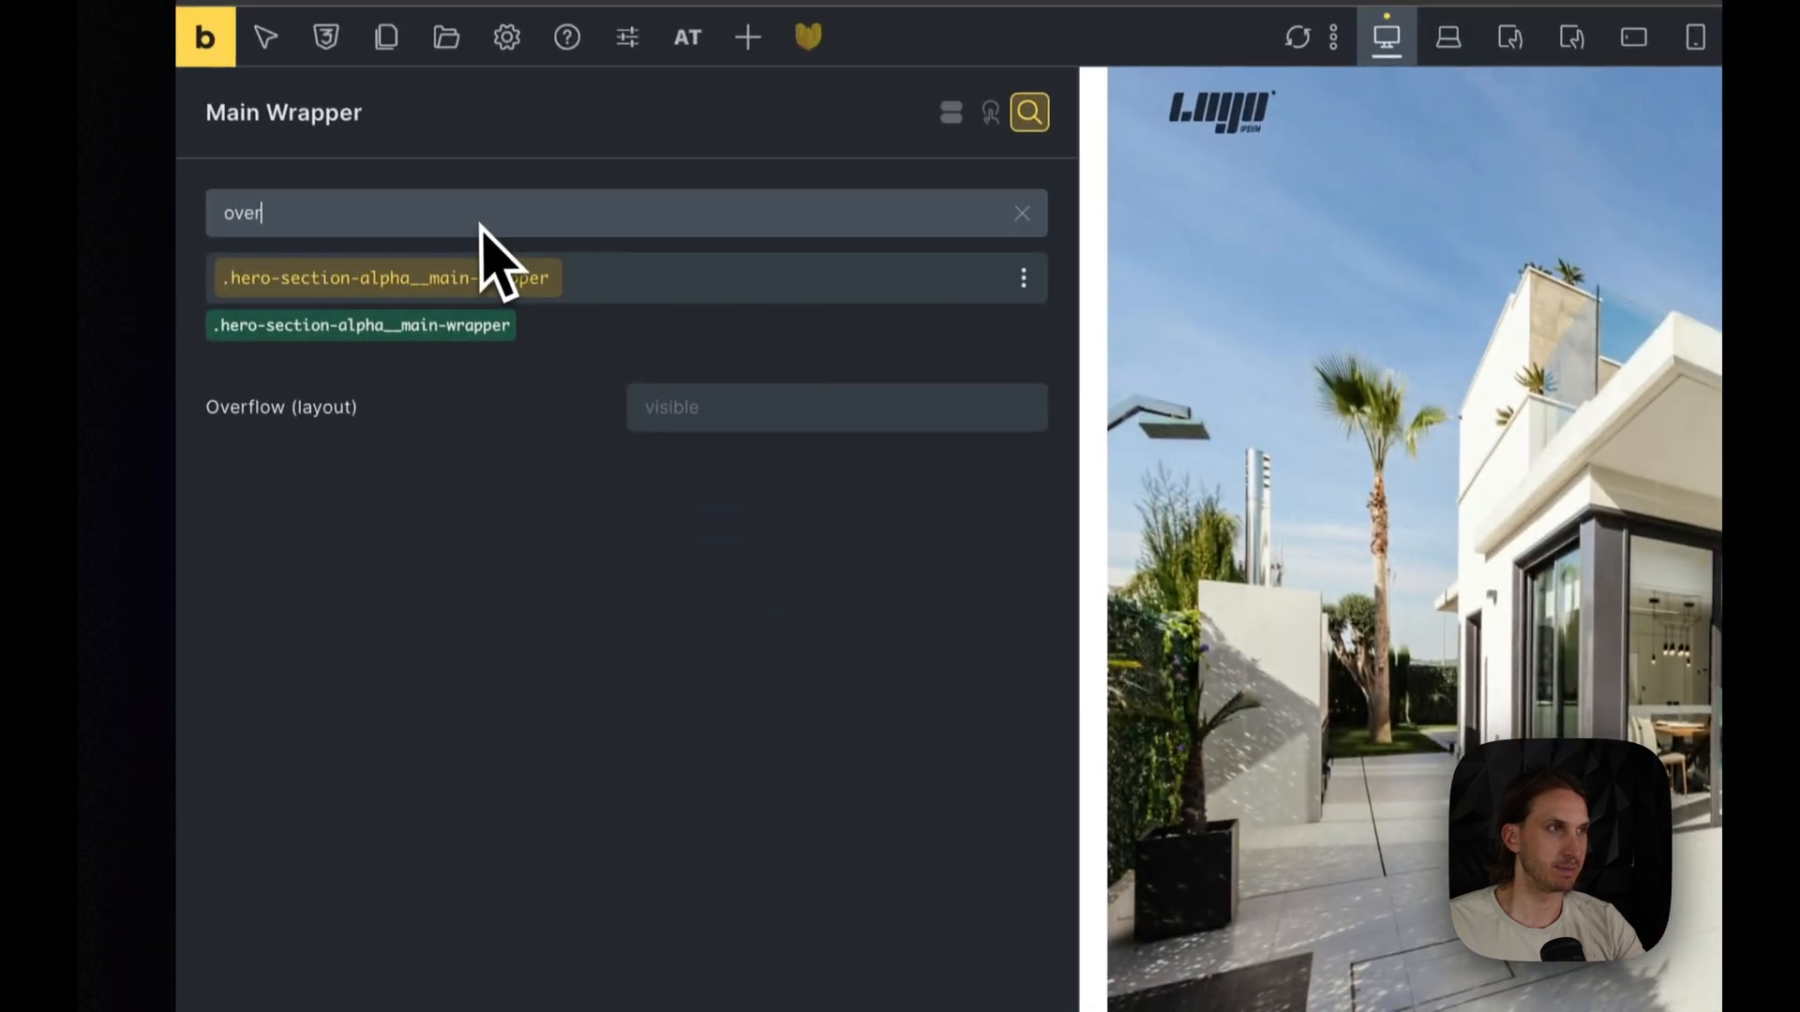
click(781, 408)
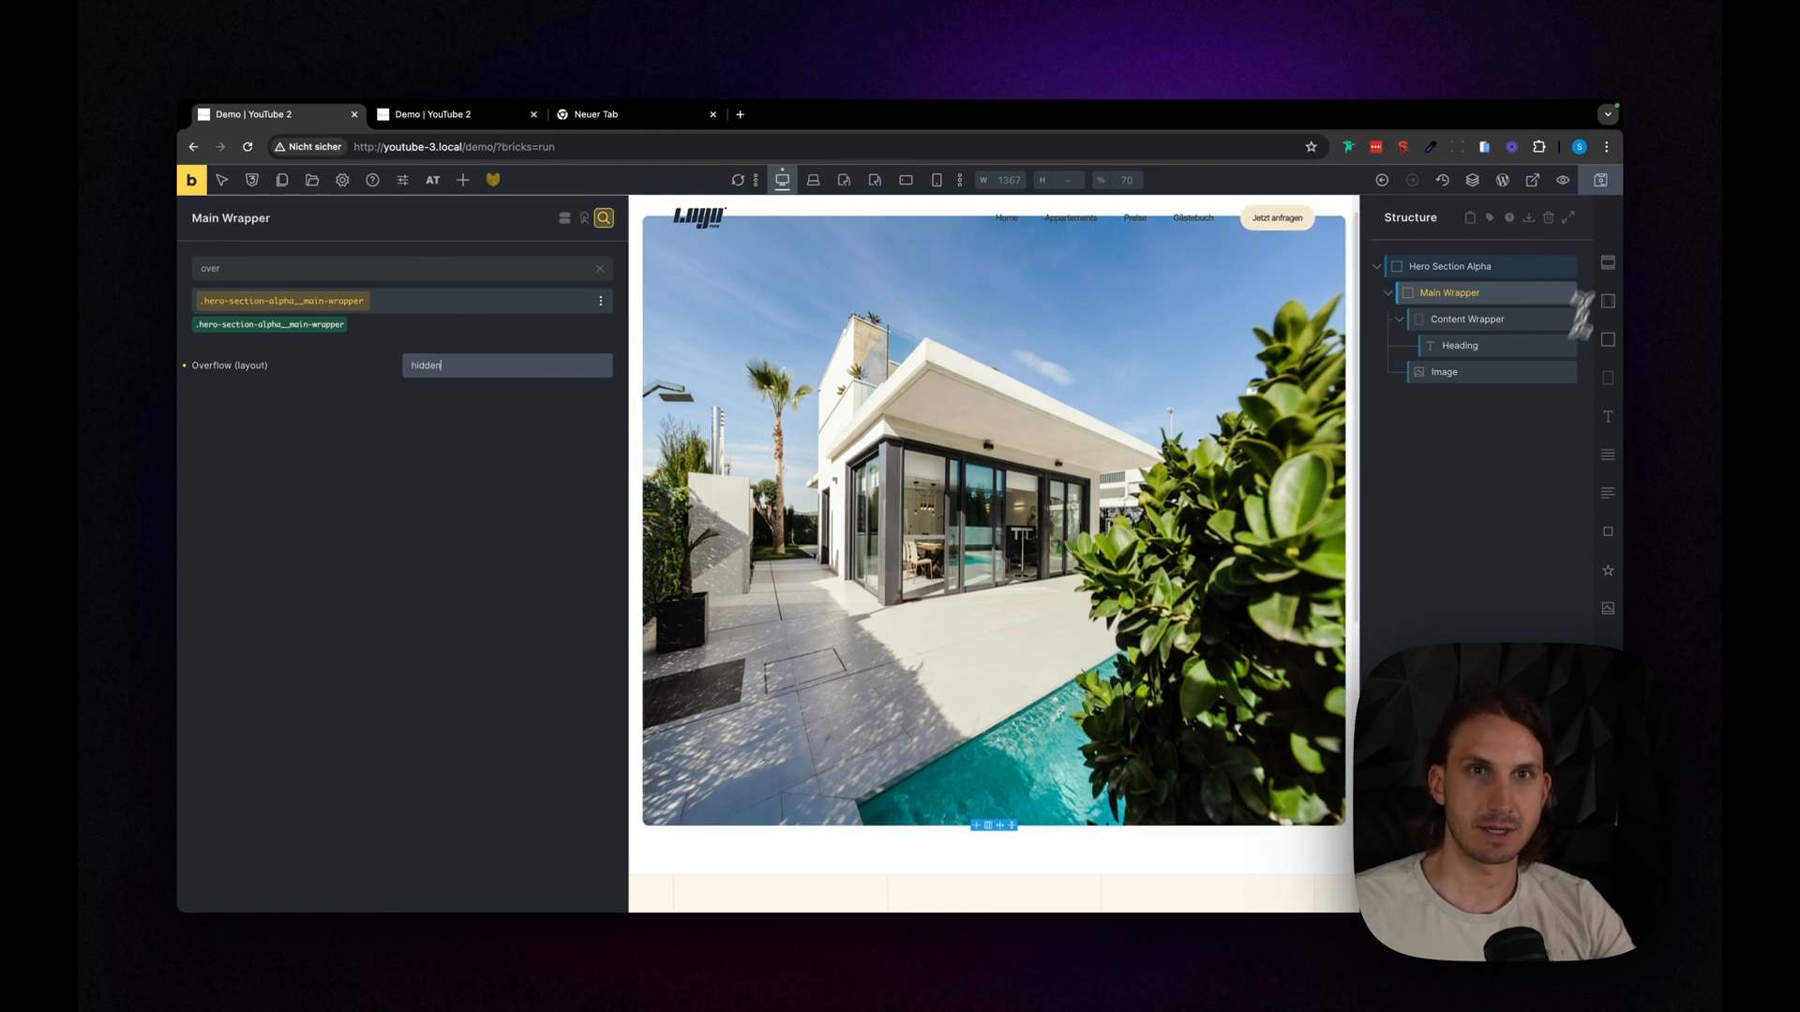
click(1619, 184)
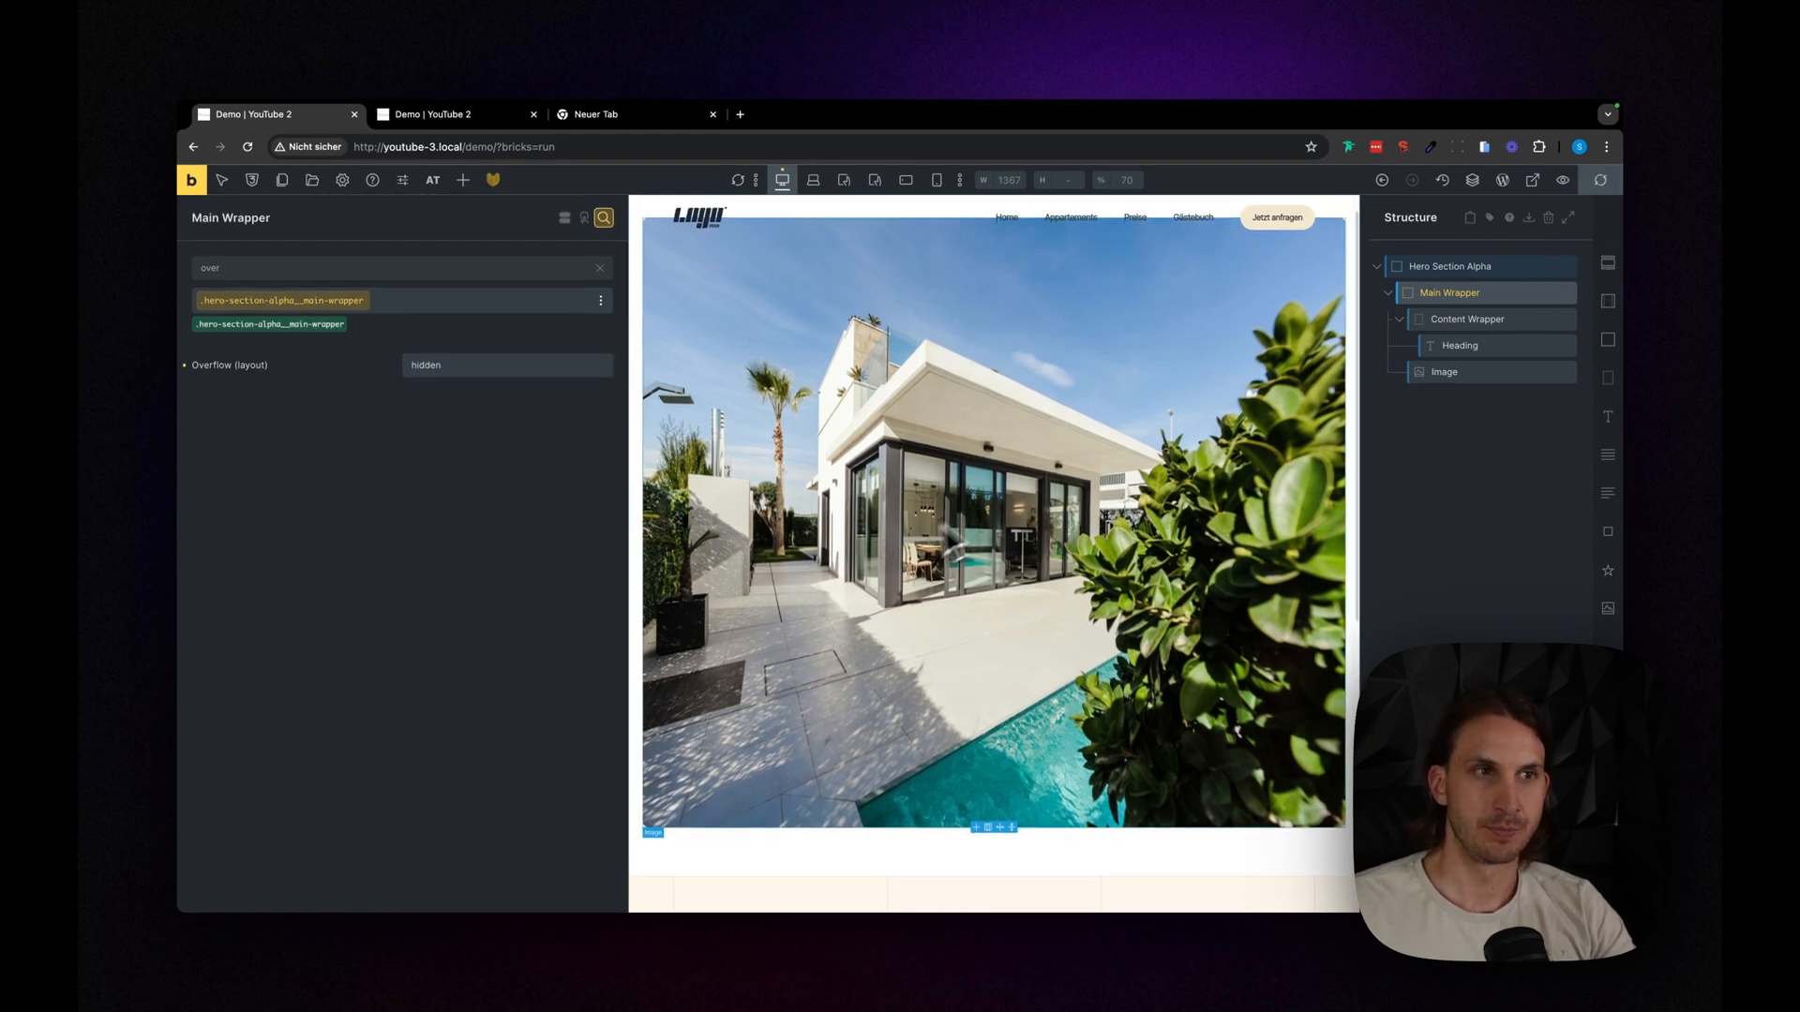
- Set the hero image's z-index to -1 so it sits behind the heading
click(1535, 373)
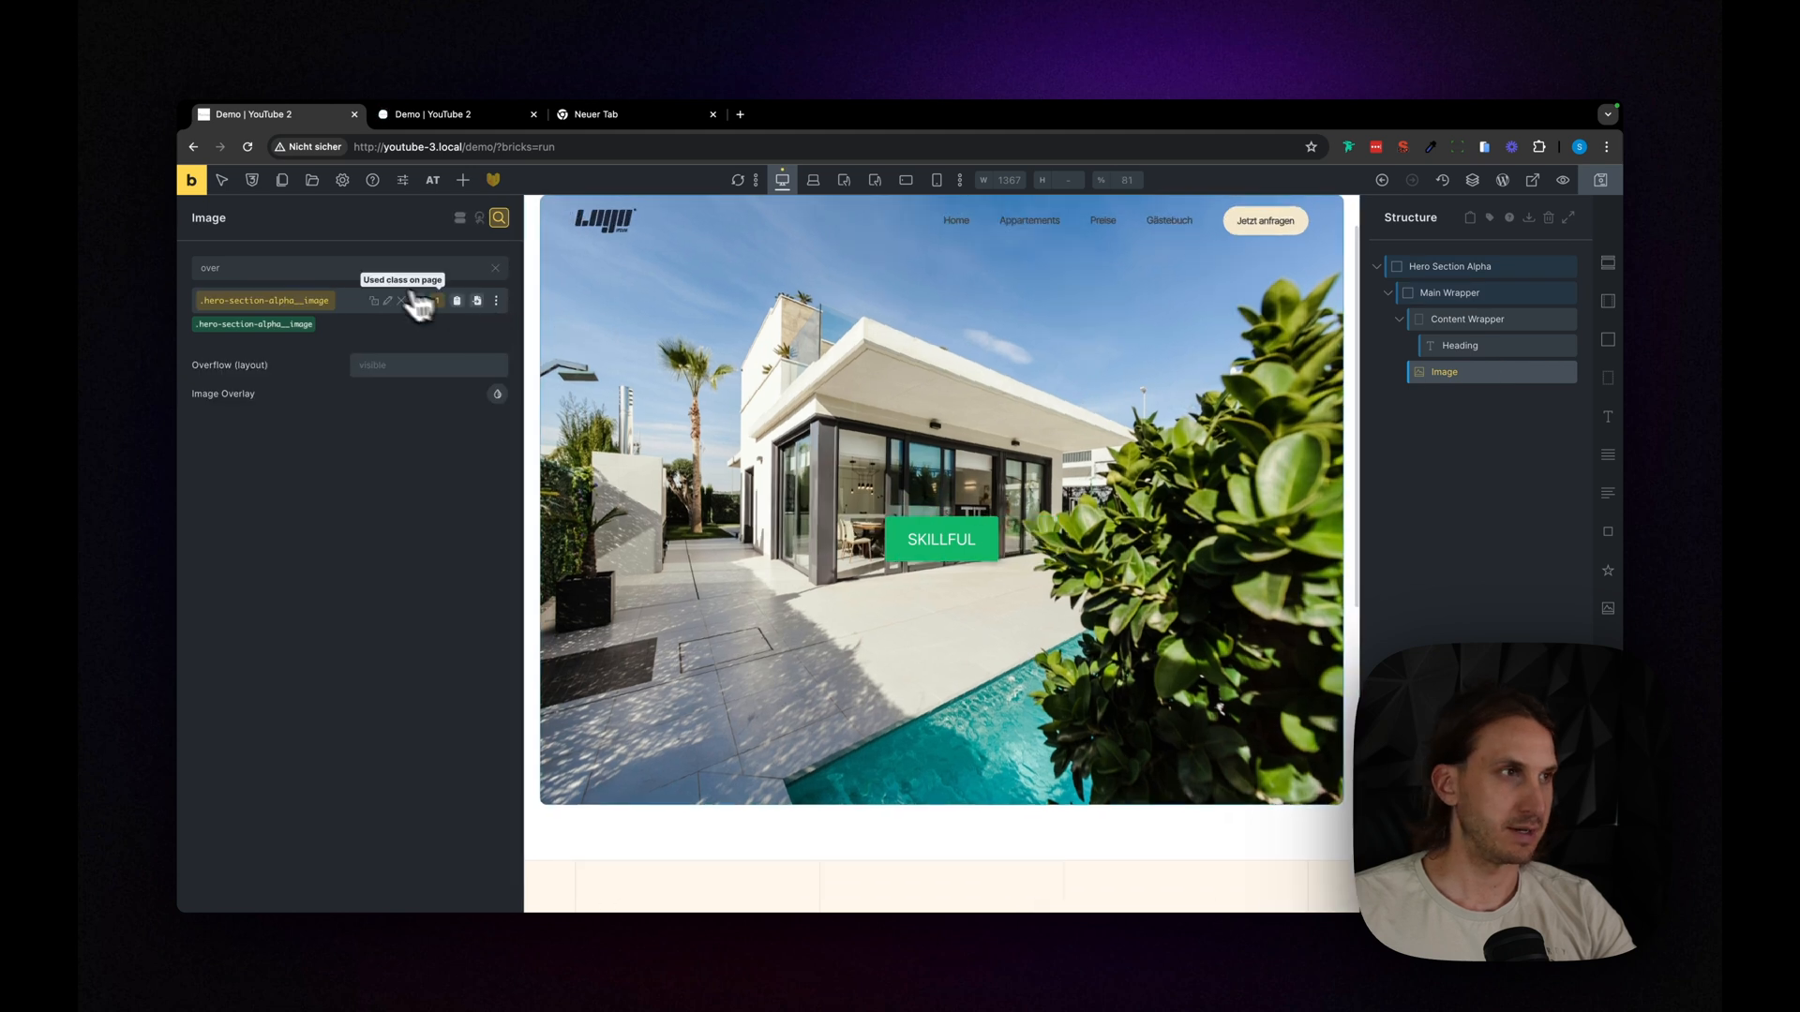
double_click(330, 266)
text(z)
click(401, 363)
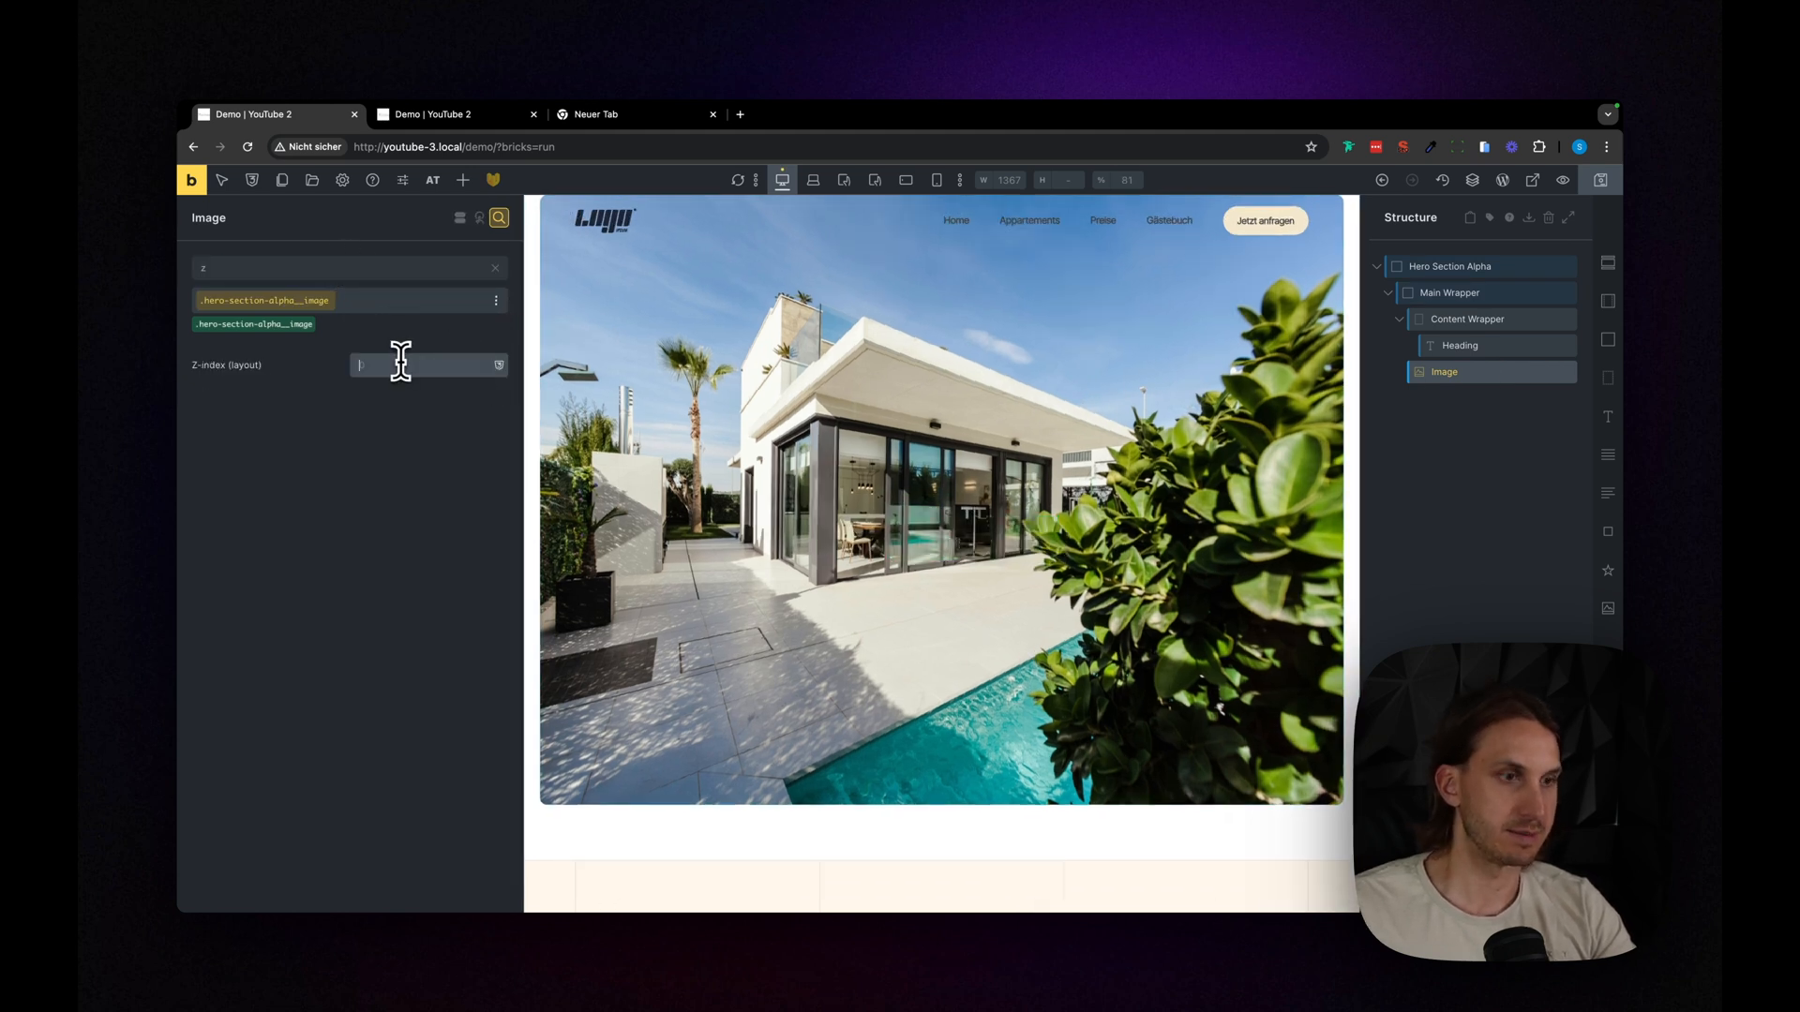
scroll(667, 253, up, 1)
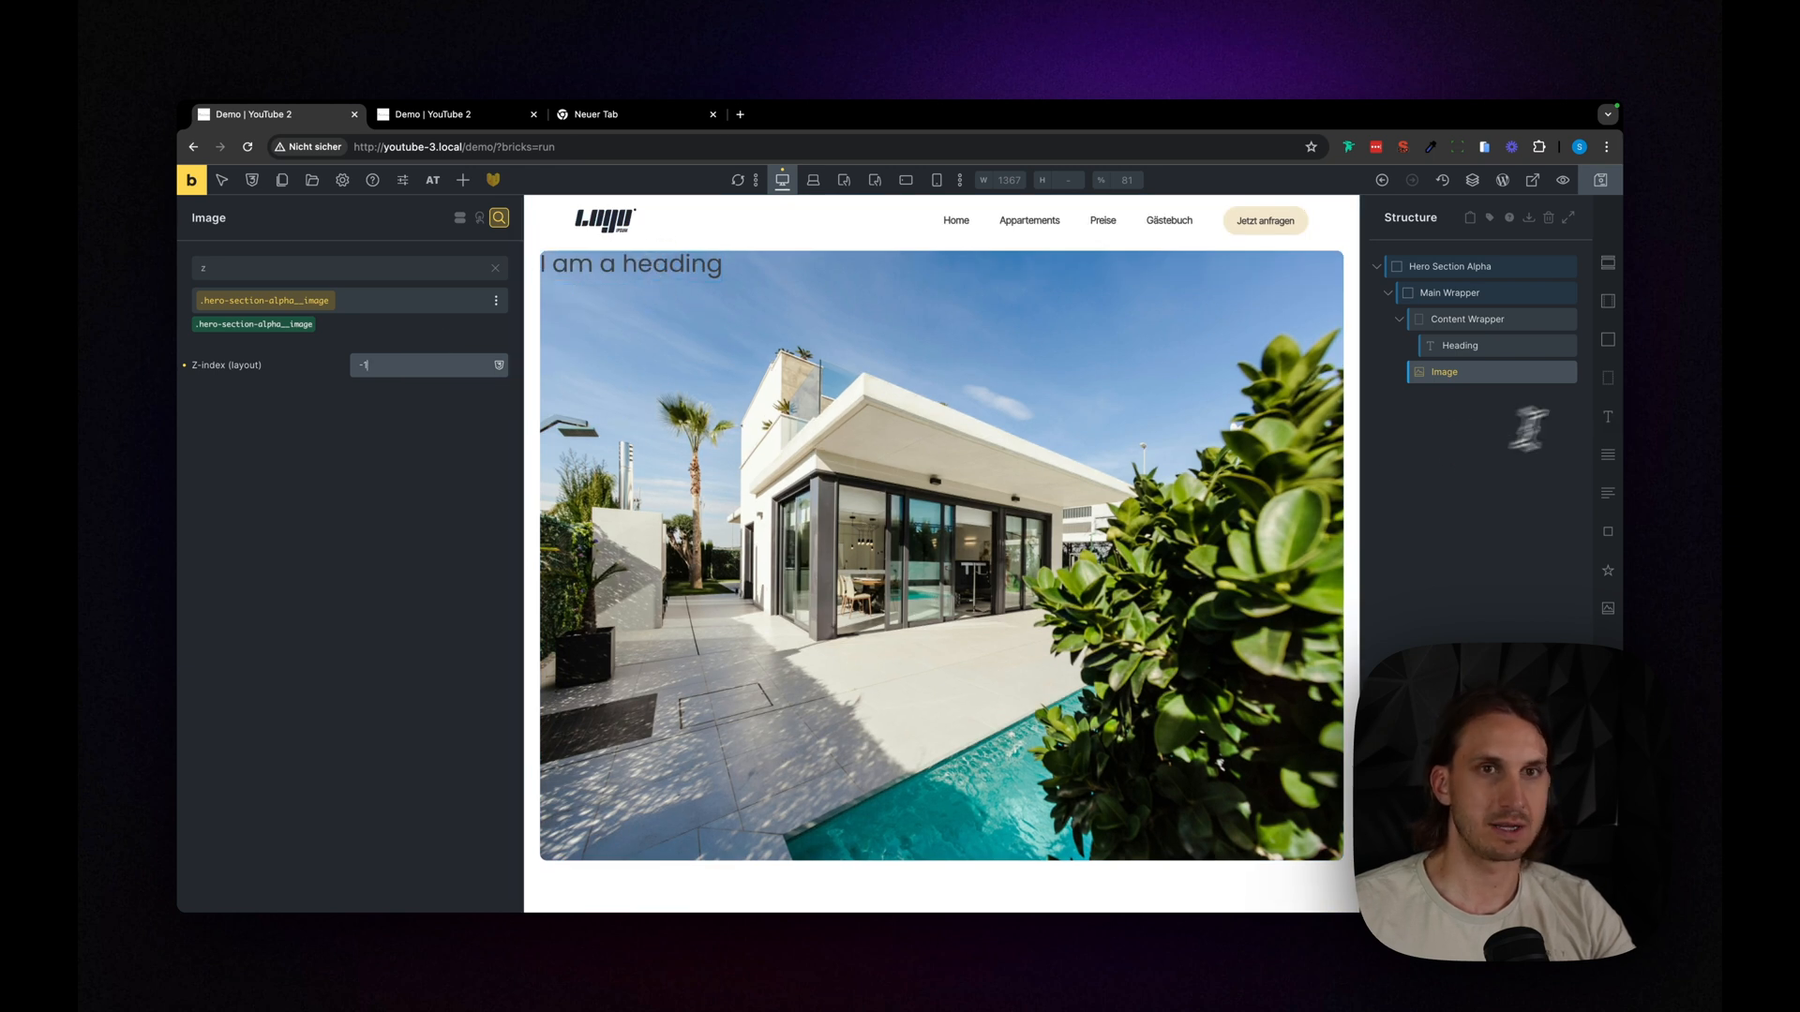
- Align the Main Wrapper's content to the end of its main axis, placing the heading at the bottom of the hero
click(1448, 293)
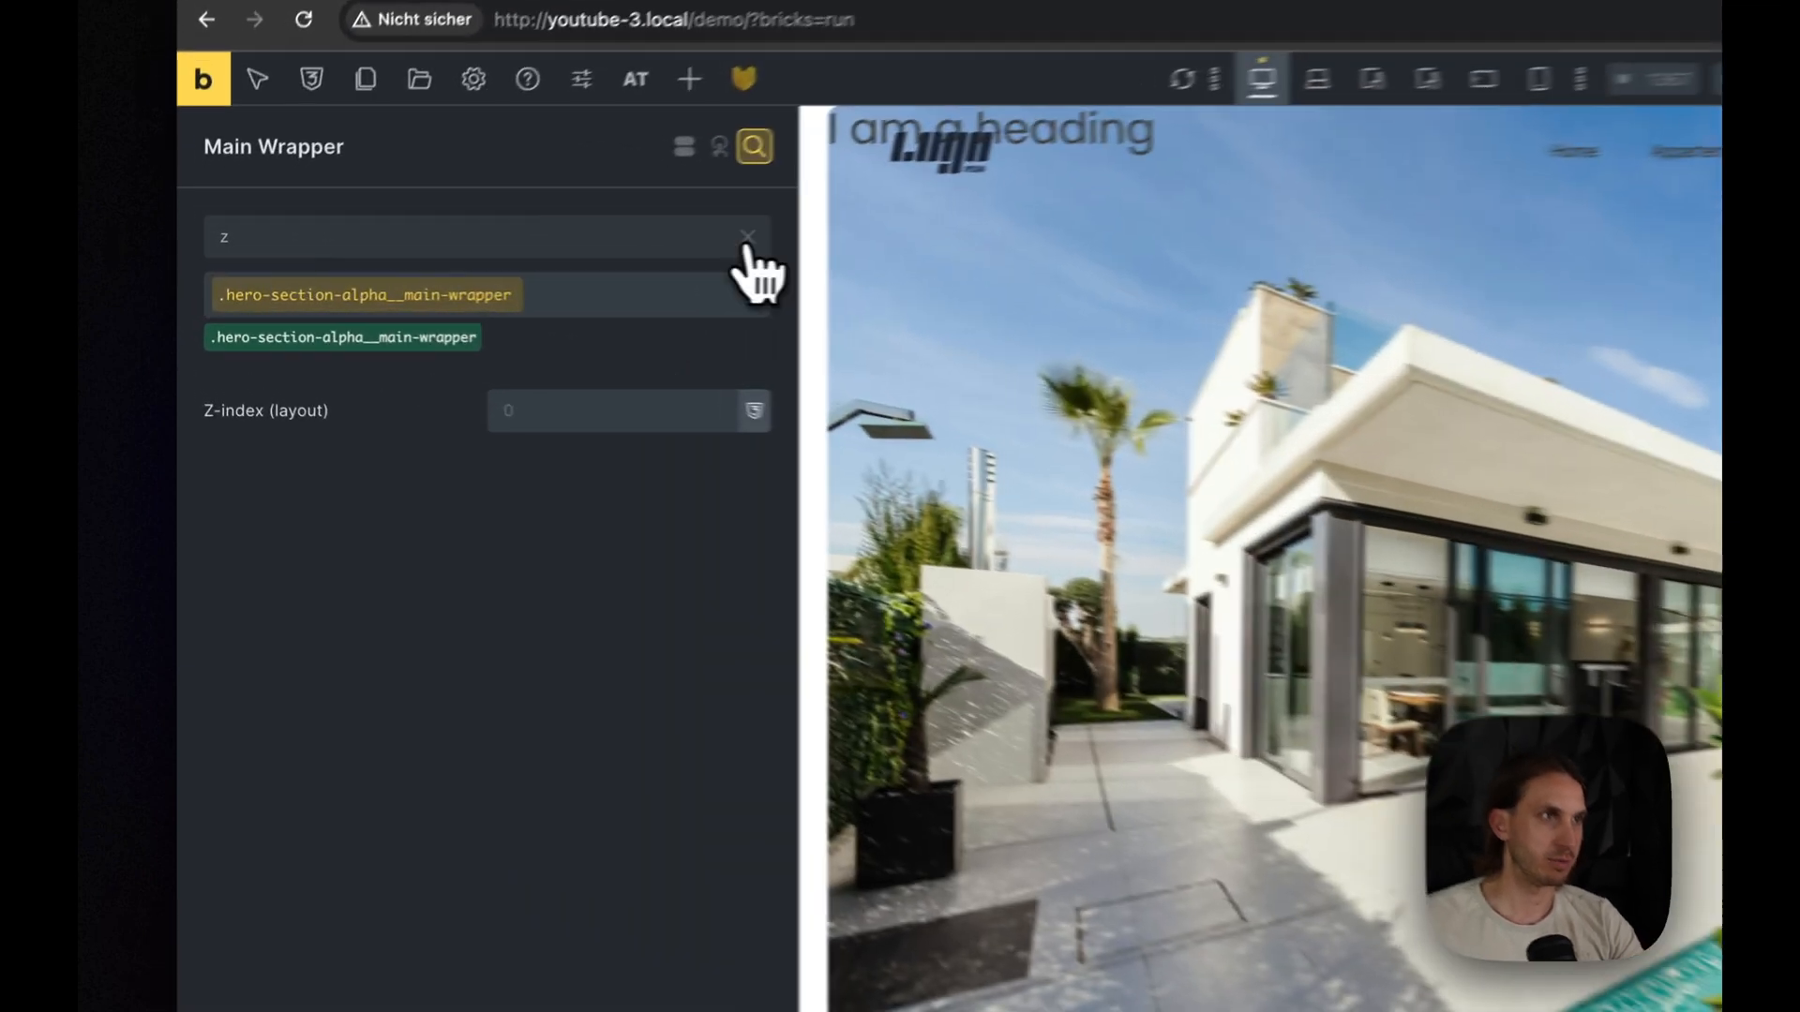
click(747, 239)
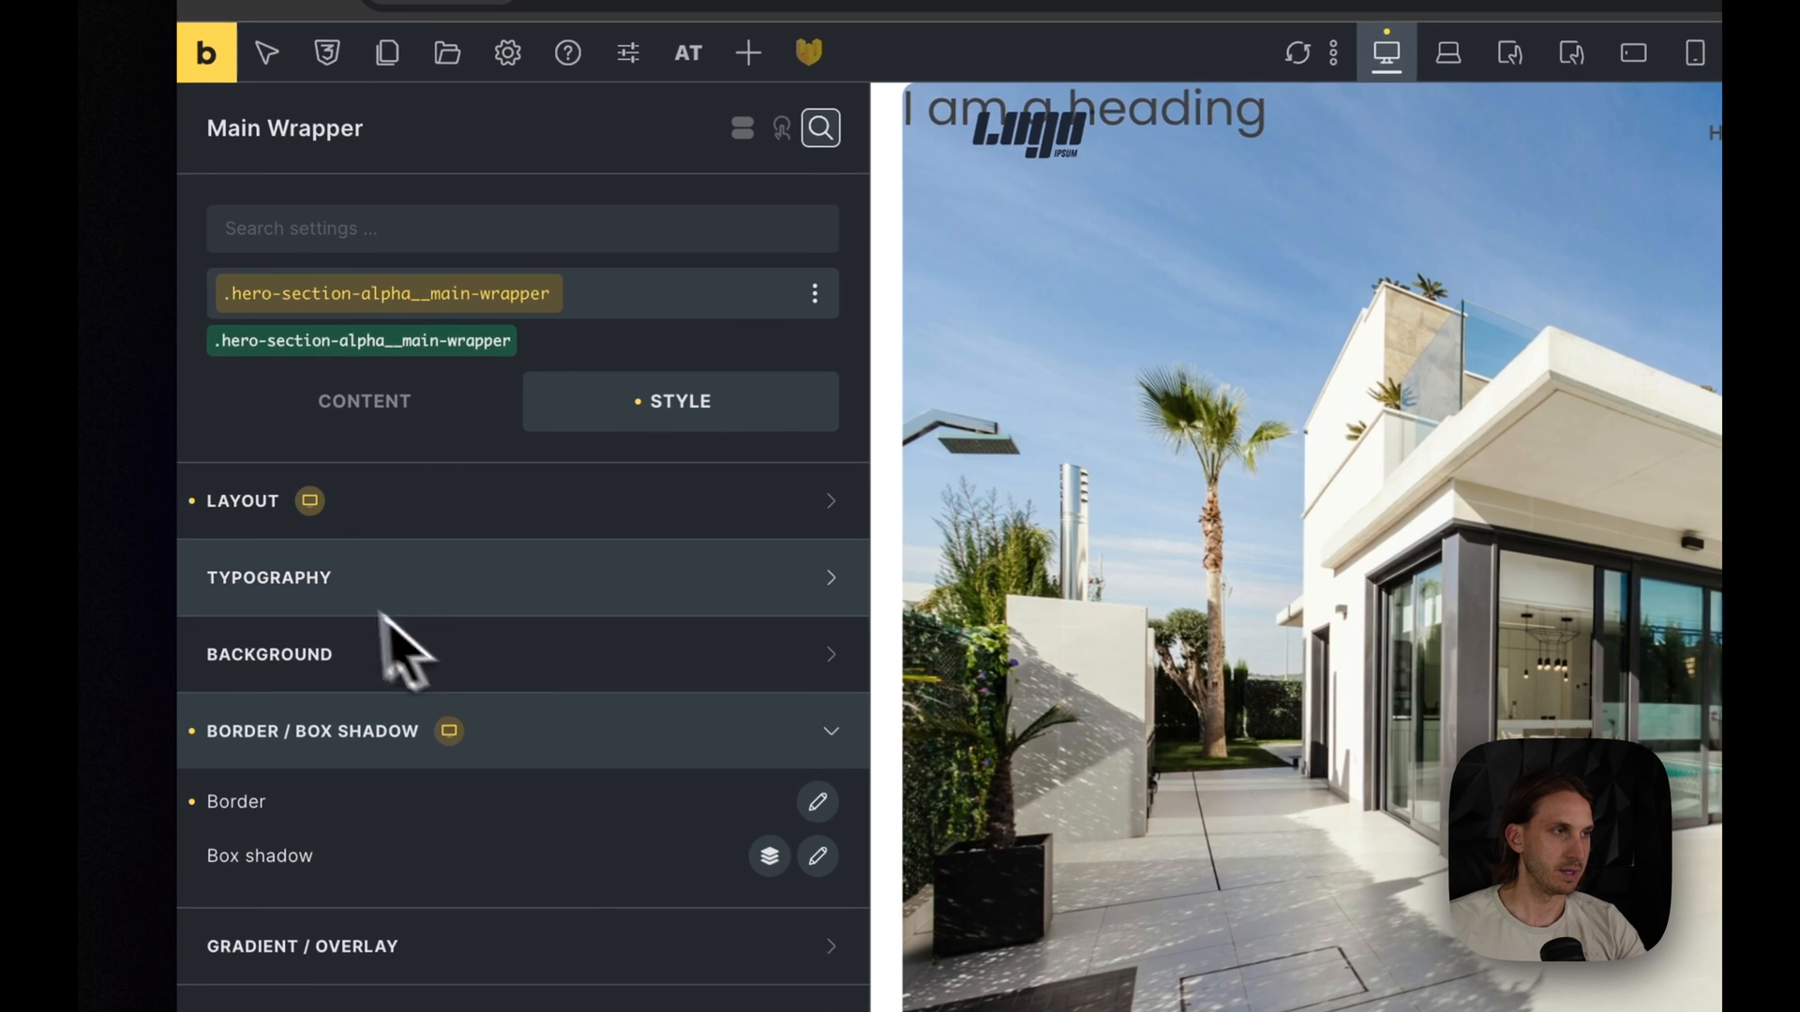
click(355, 426)
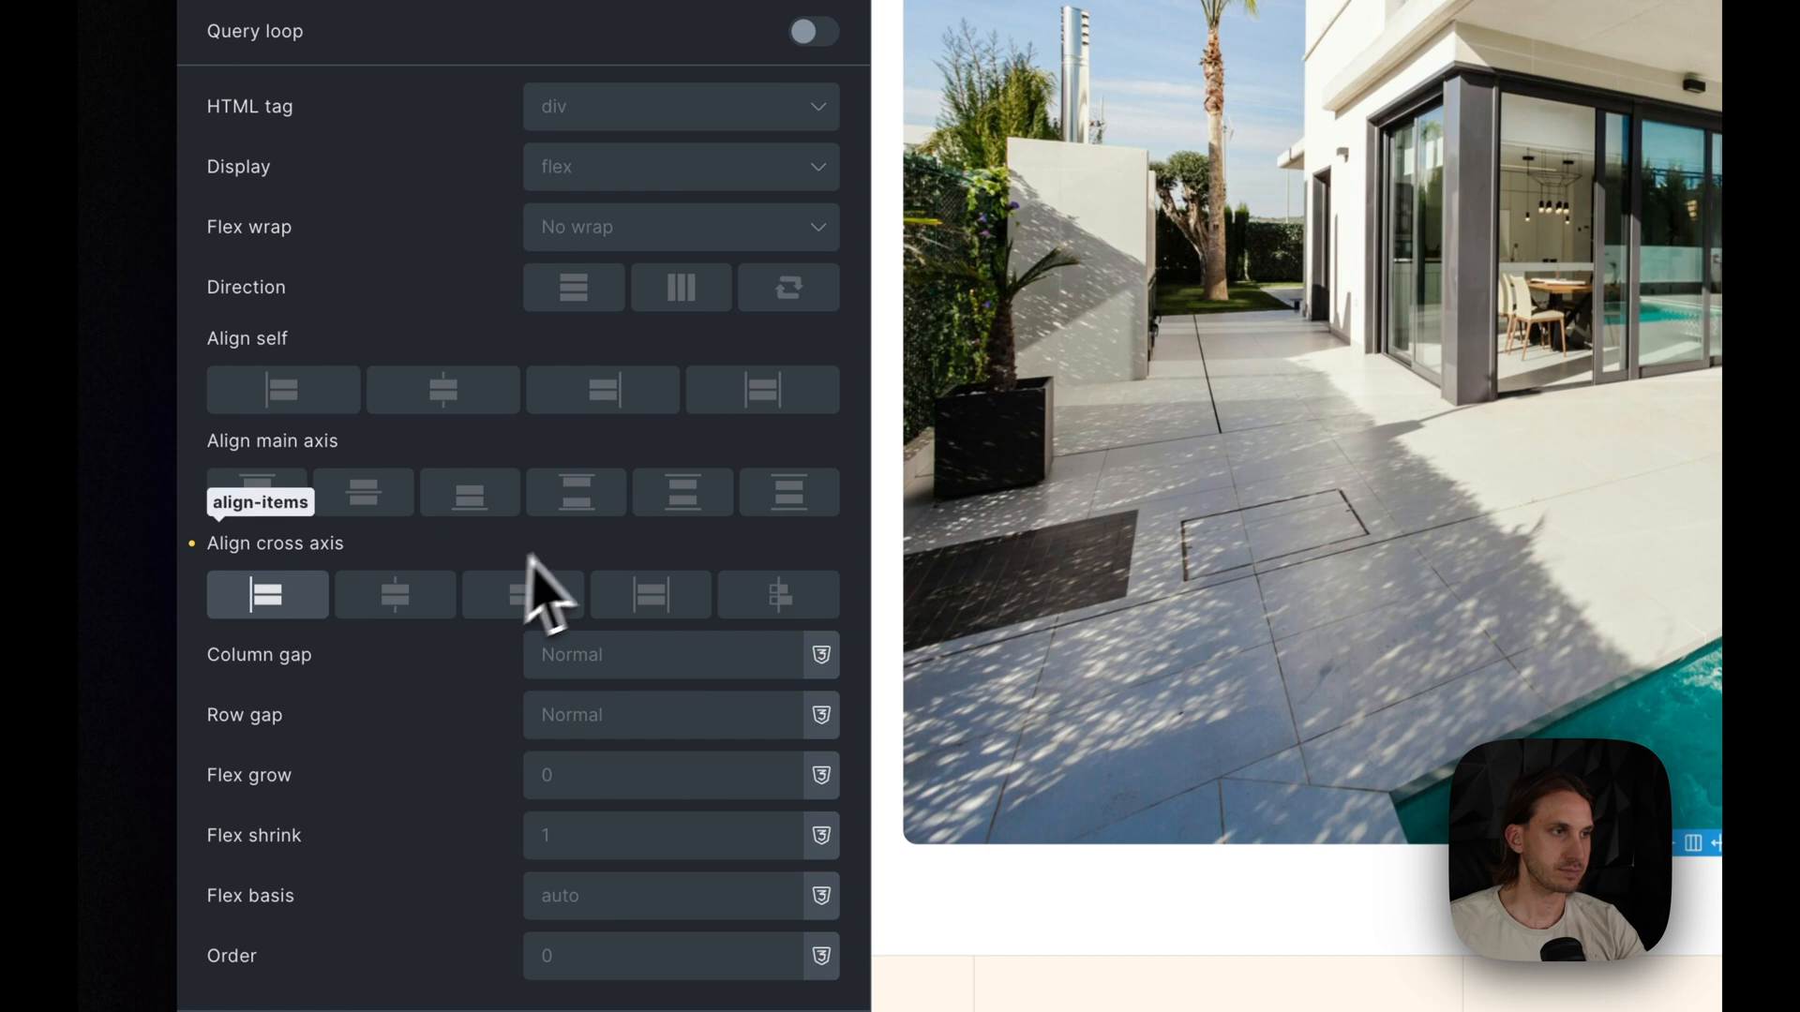
click(466, 509)
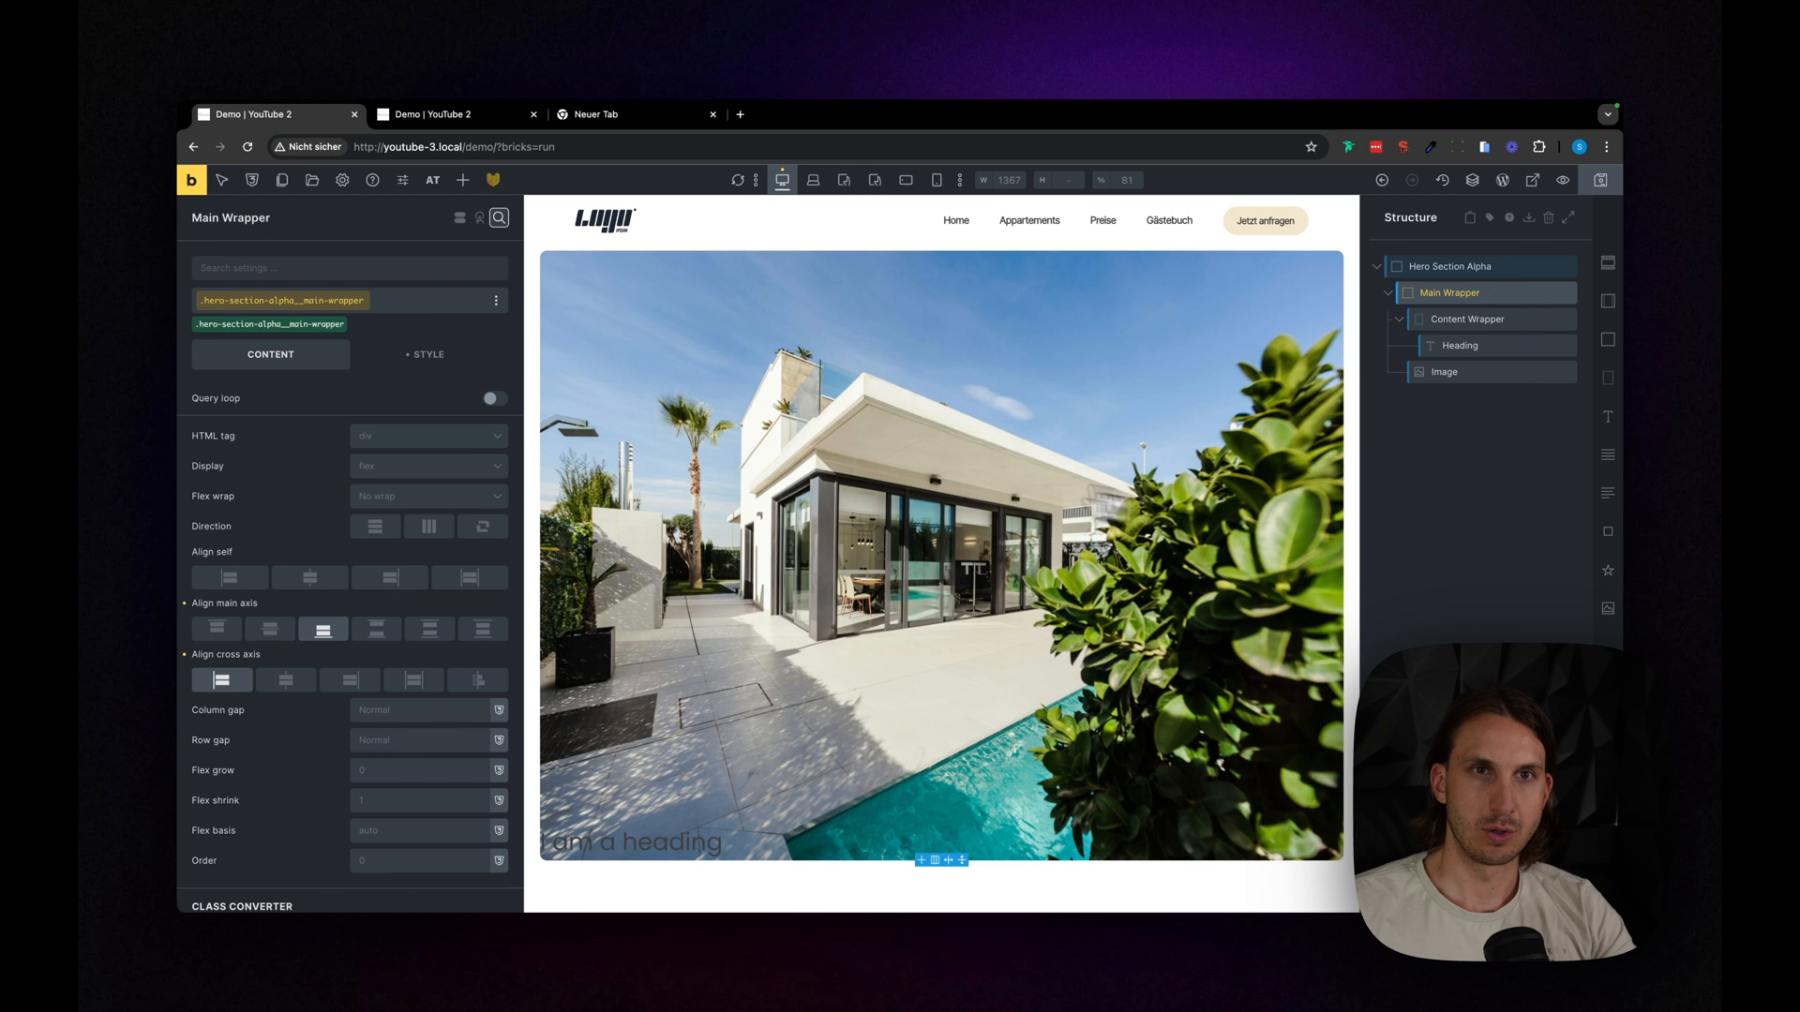
- Set the Main Wrapper's bottom padding to var(--section-block-padding)
click(441, 361)
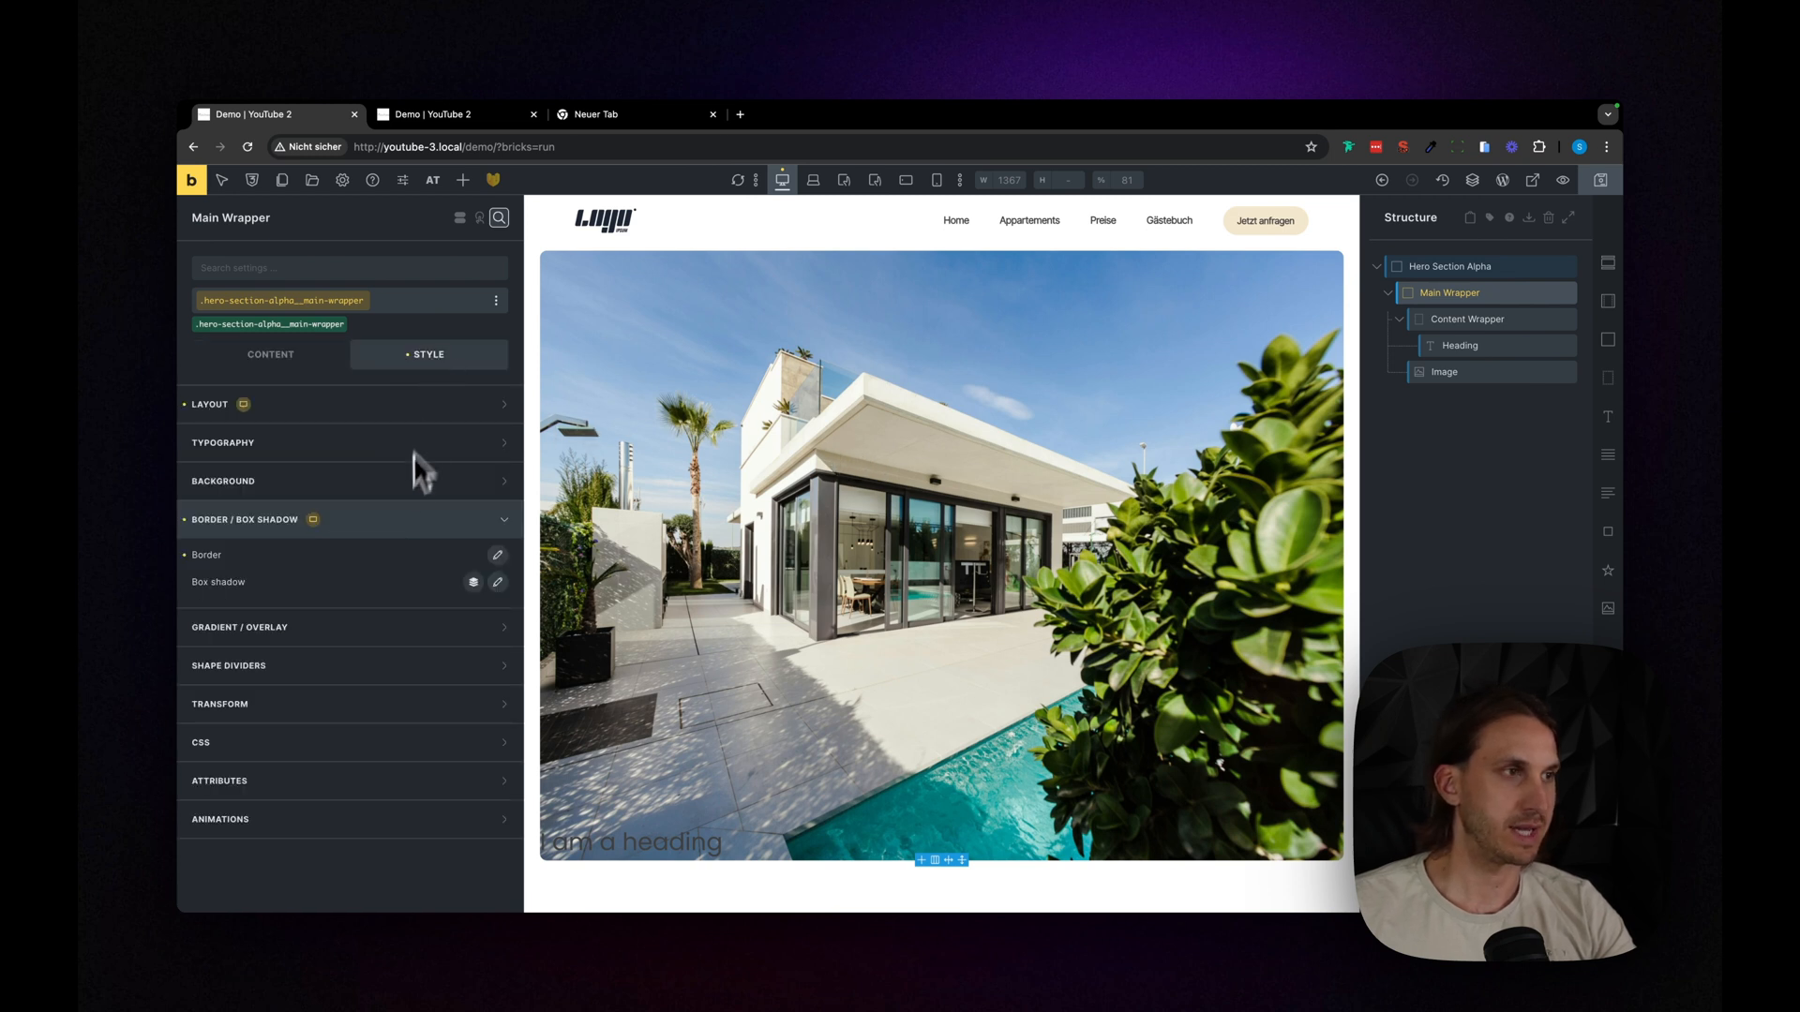
click(405, 527)
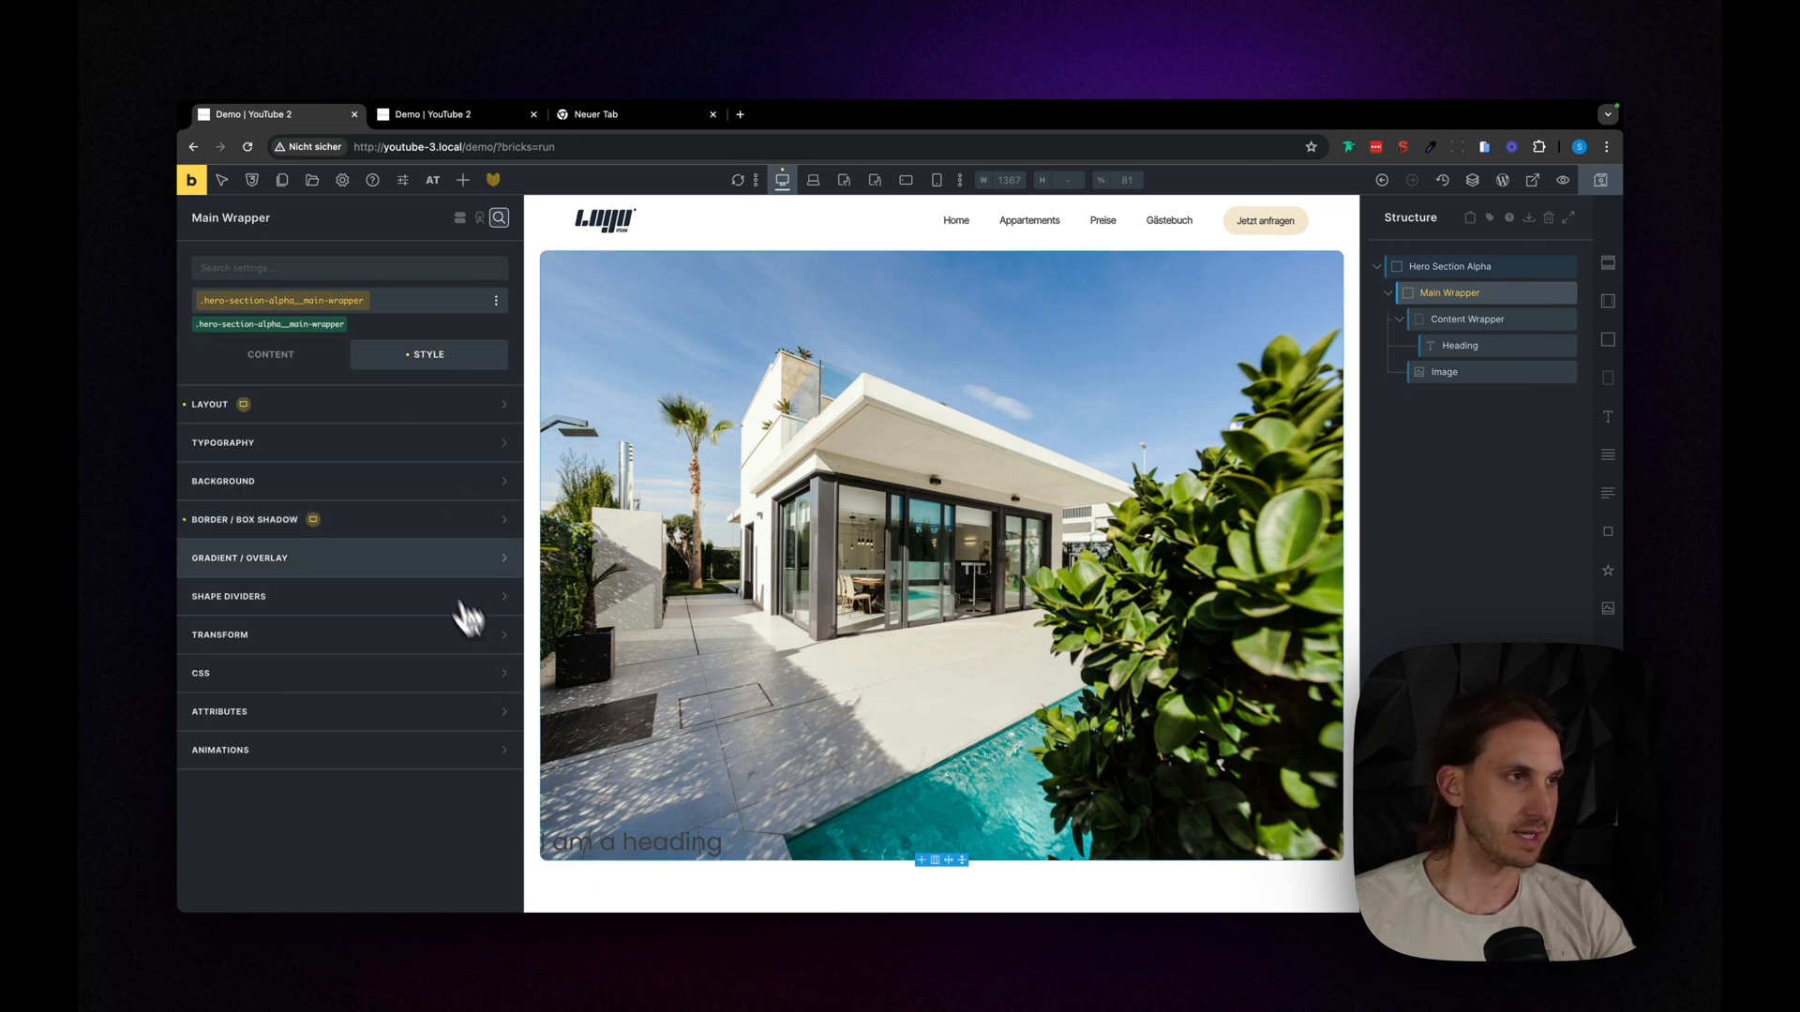
click(401, 415)
scroll(386, 441, down, 2)
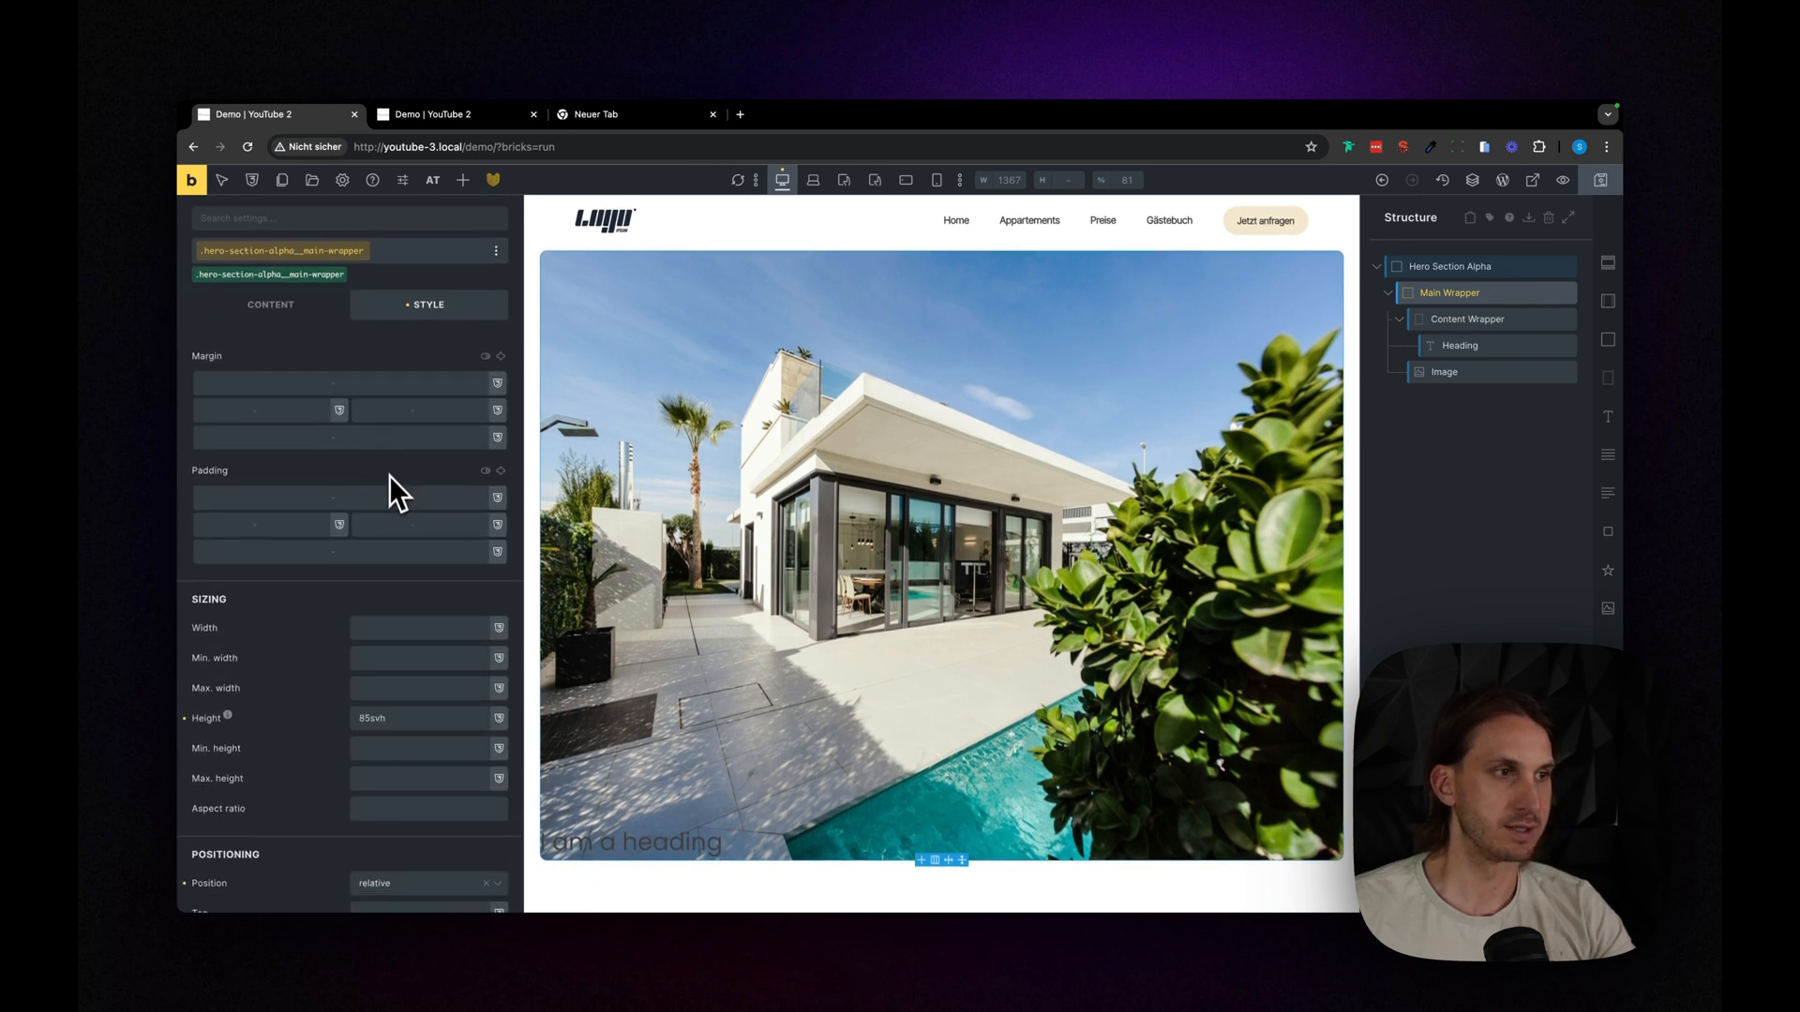
click(457, 486)
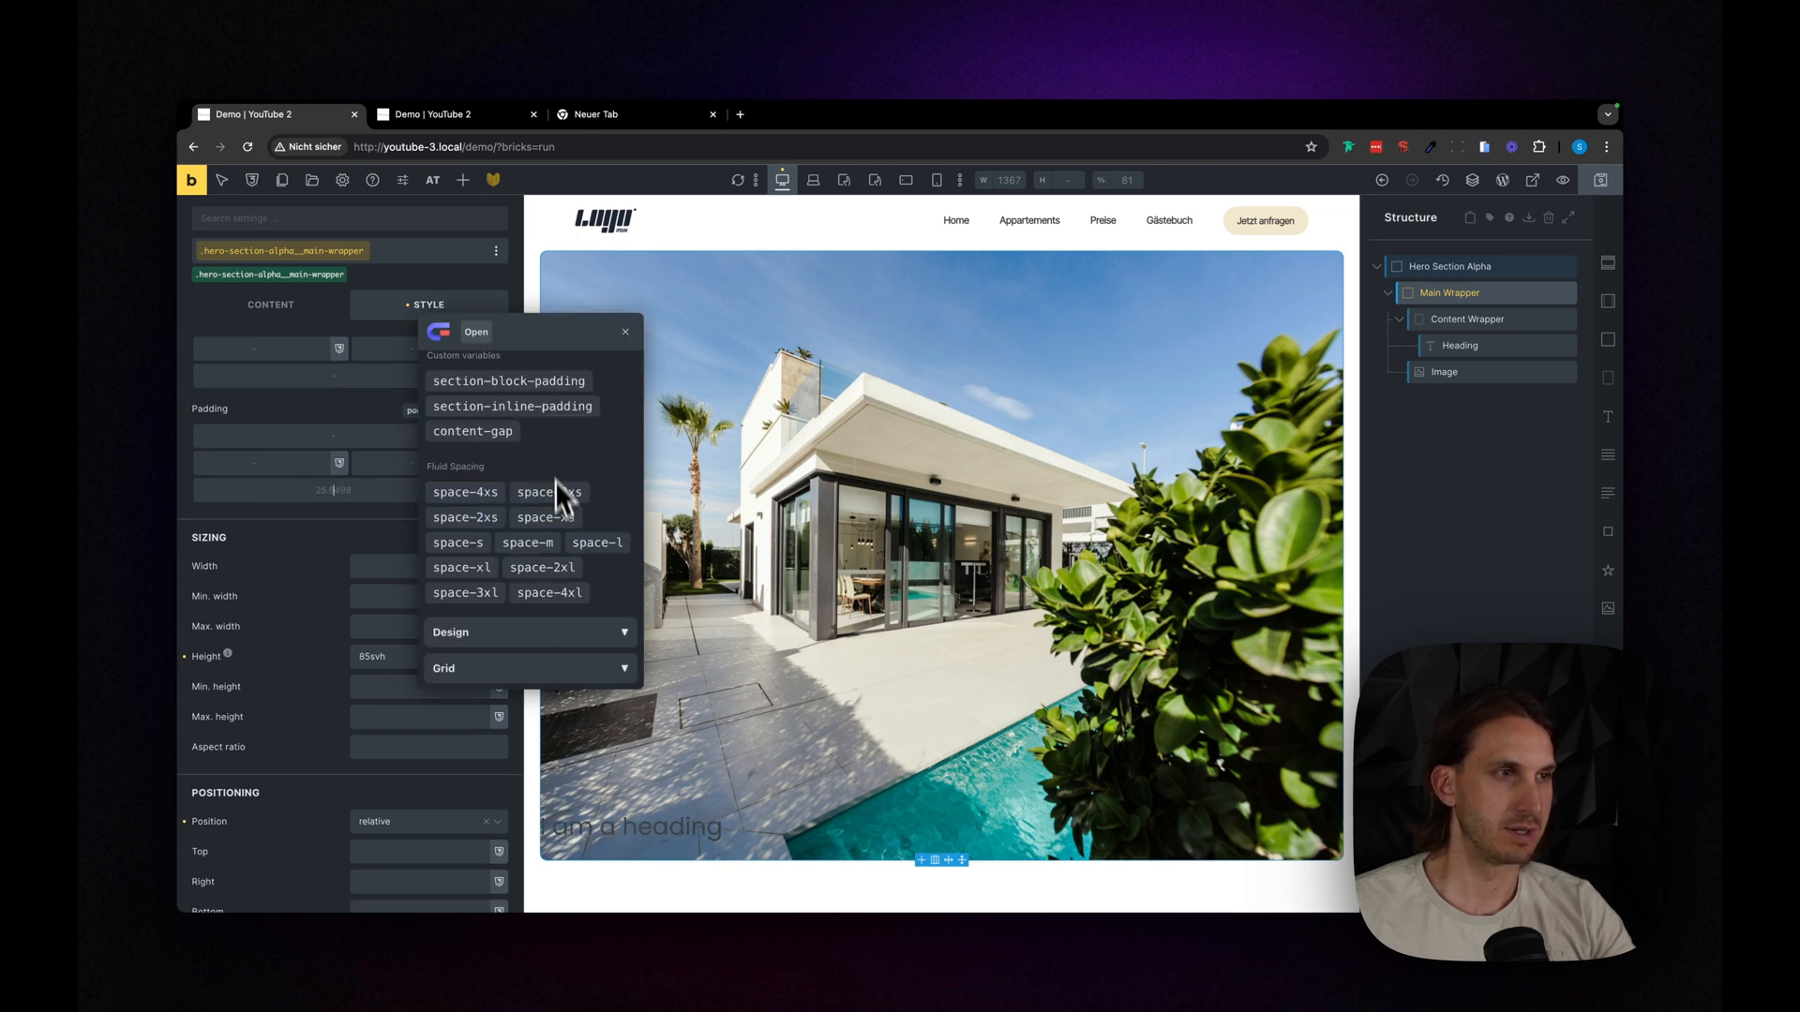
click(542, 390)
click(538, 389)
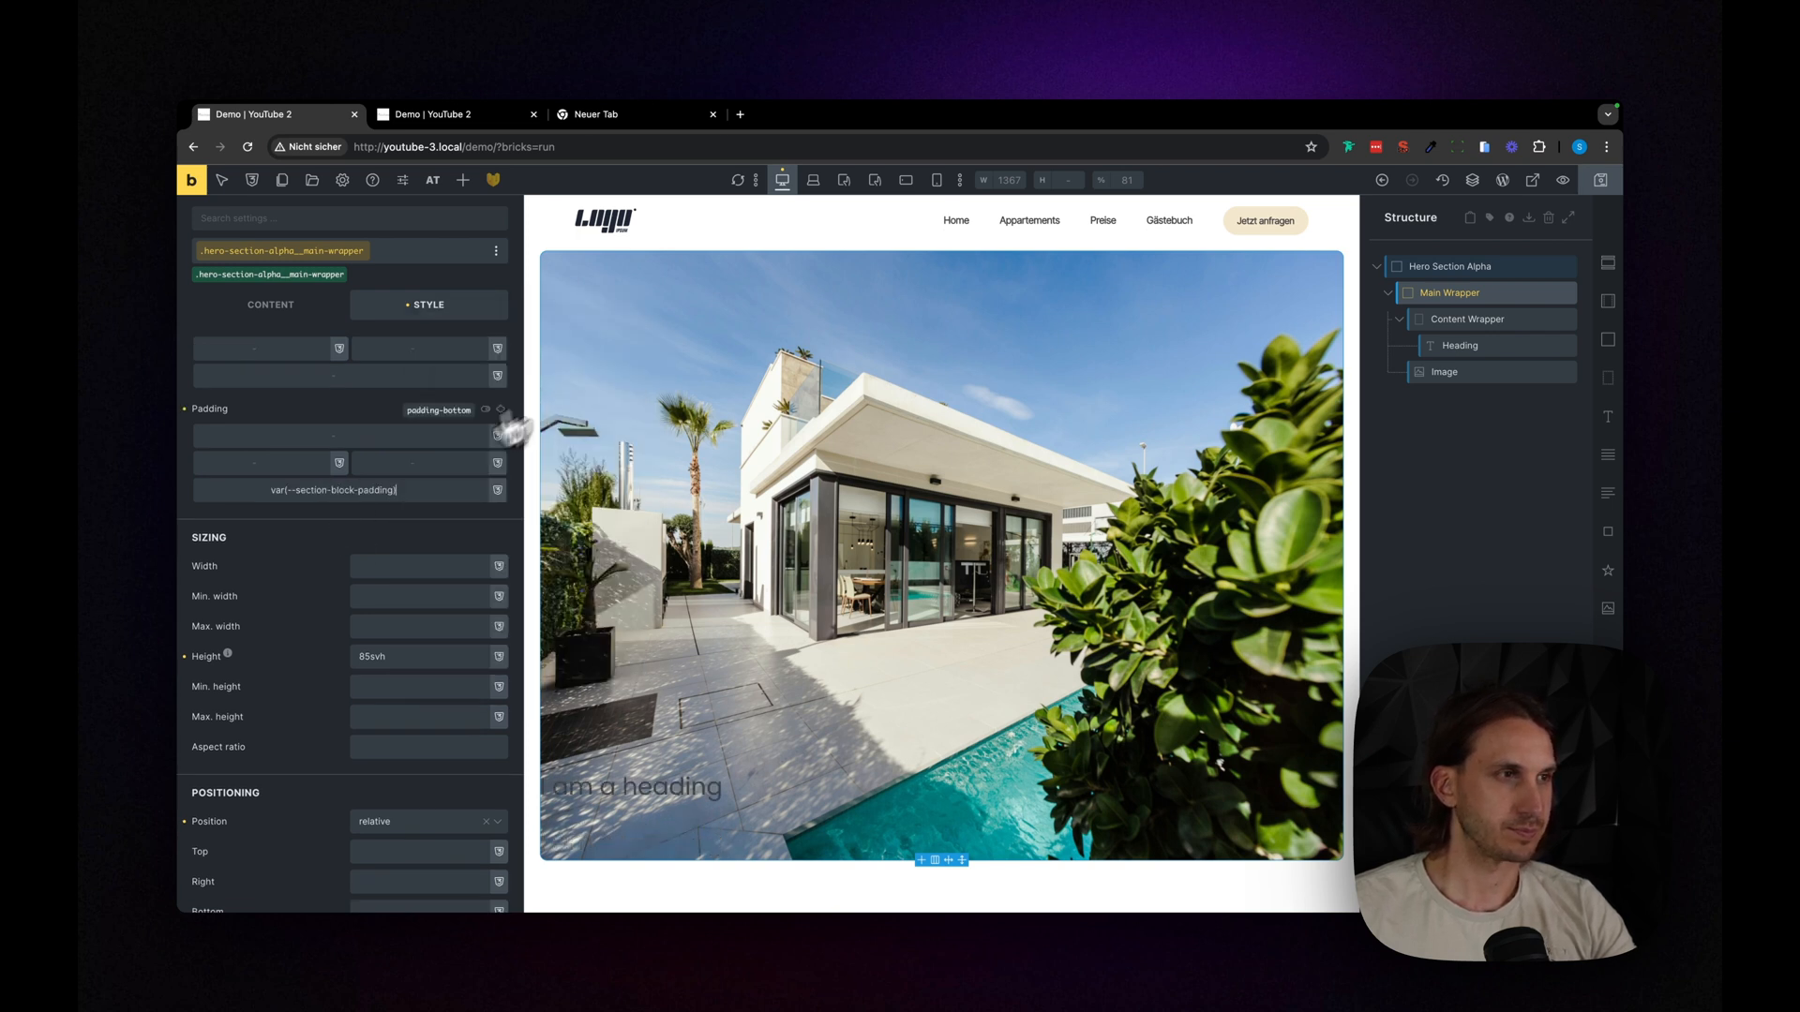
- Set the Main Wrapper's left padding to the spacing variable var(--space-3xl)
click(240, 460)
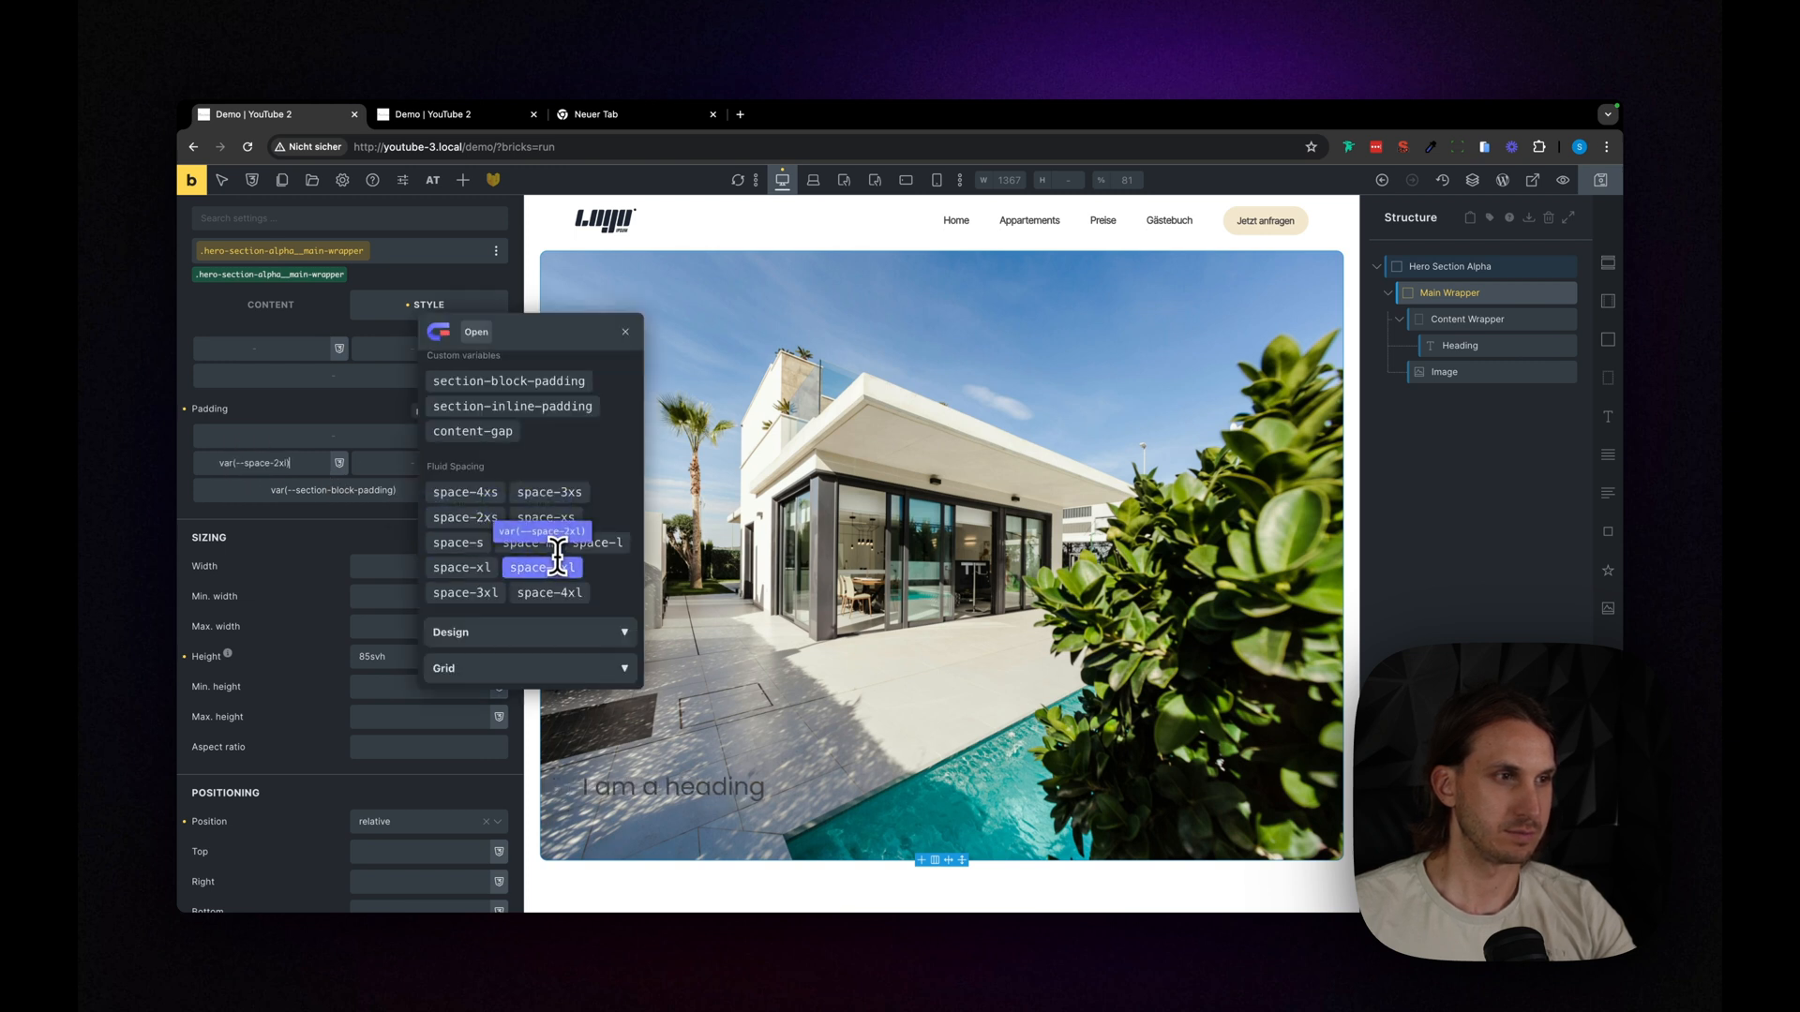
click(483, 594)
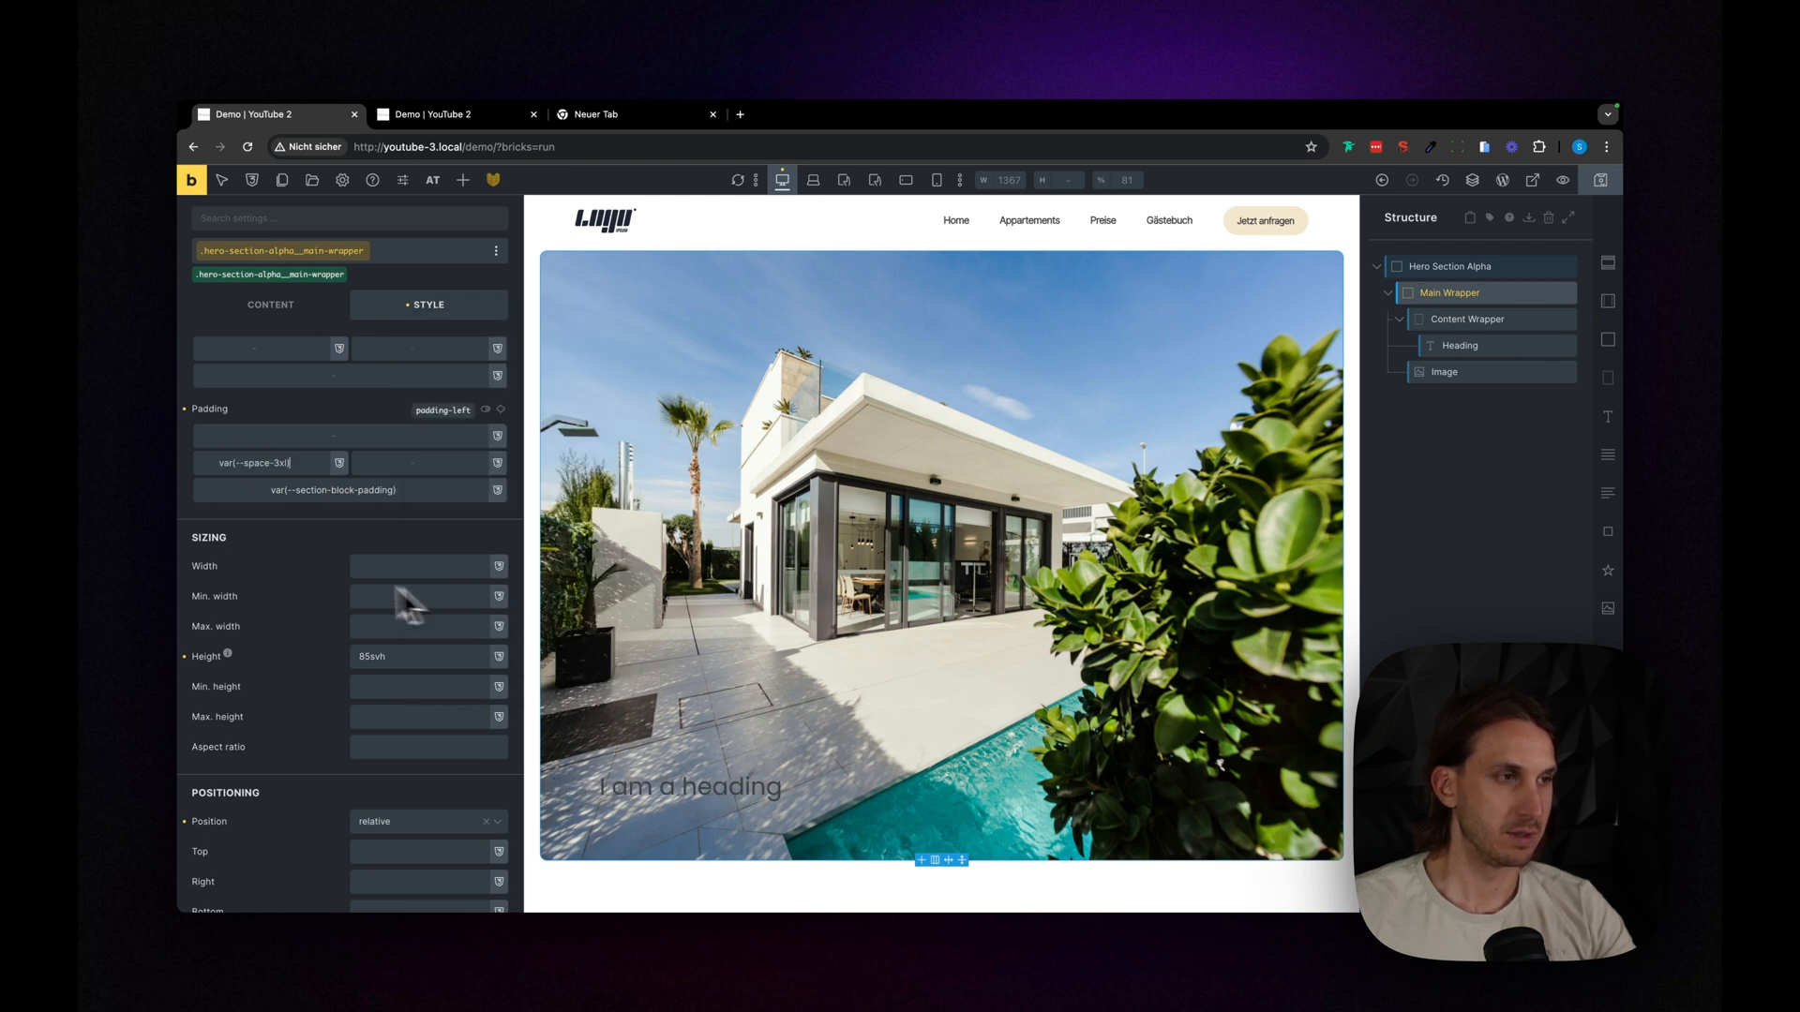
click(350, 489)
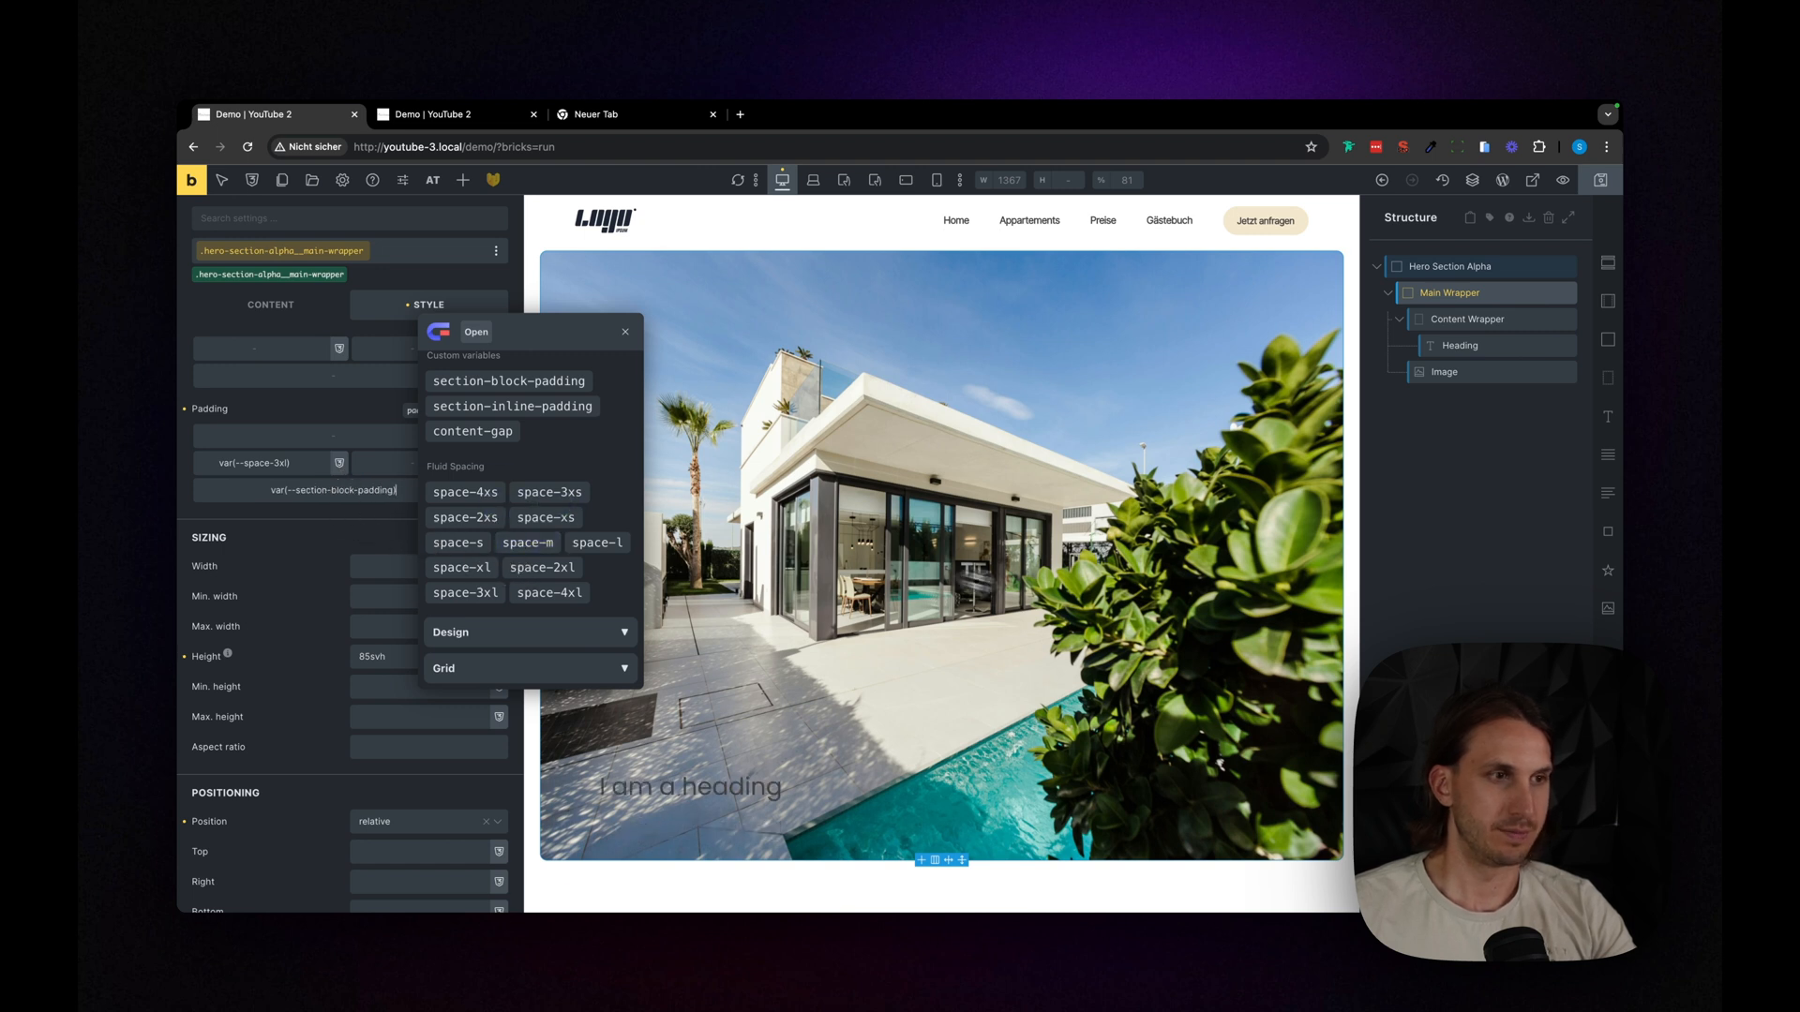
click(625, 332)
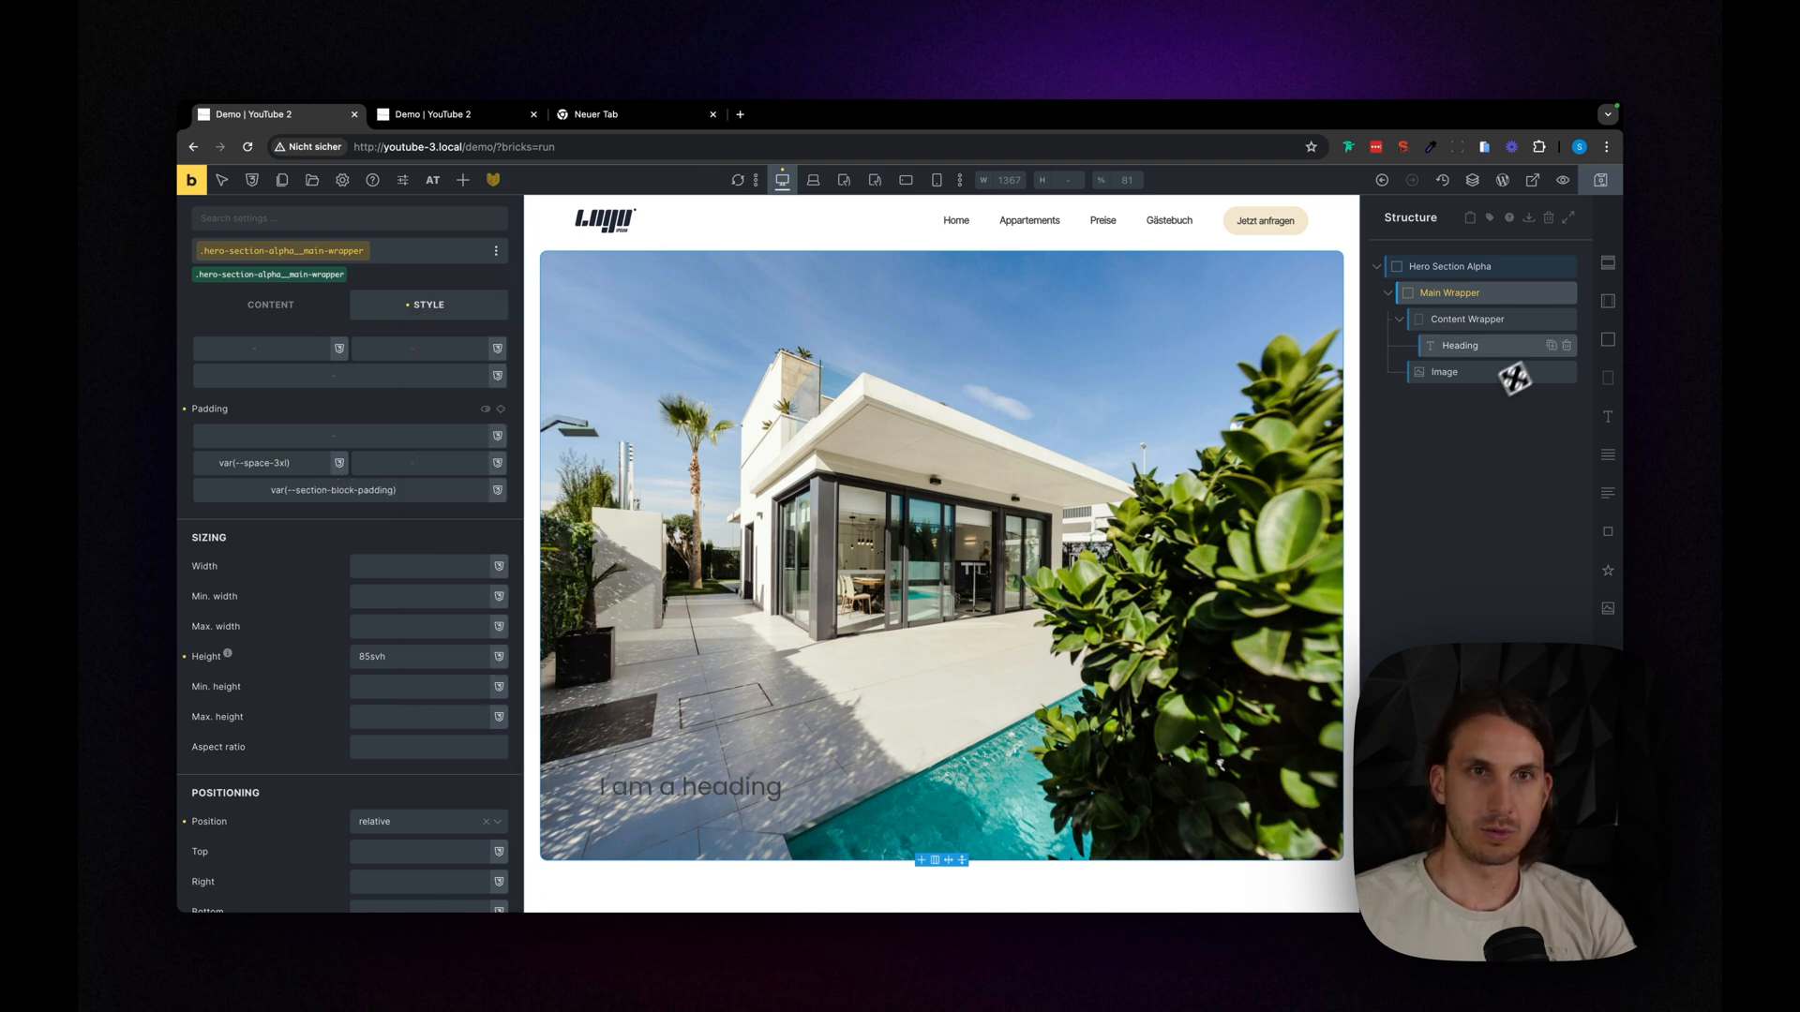
- Set the heading's font size to the typography variable var(--text-4xl)
click(1479, 346)
scroll(722, 448, up, 4)
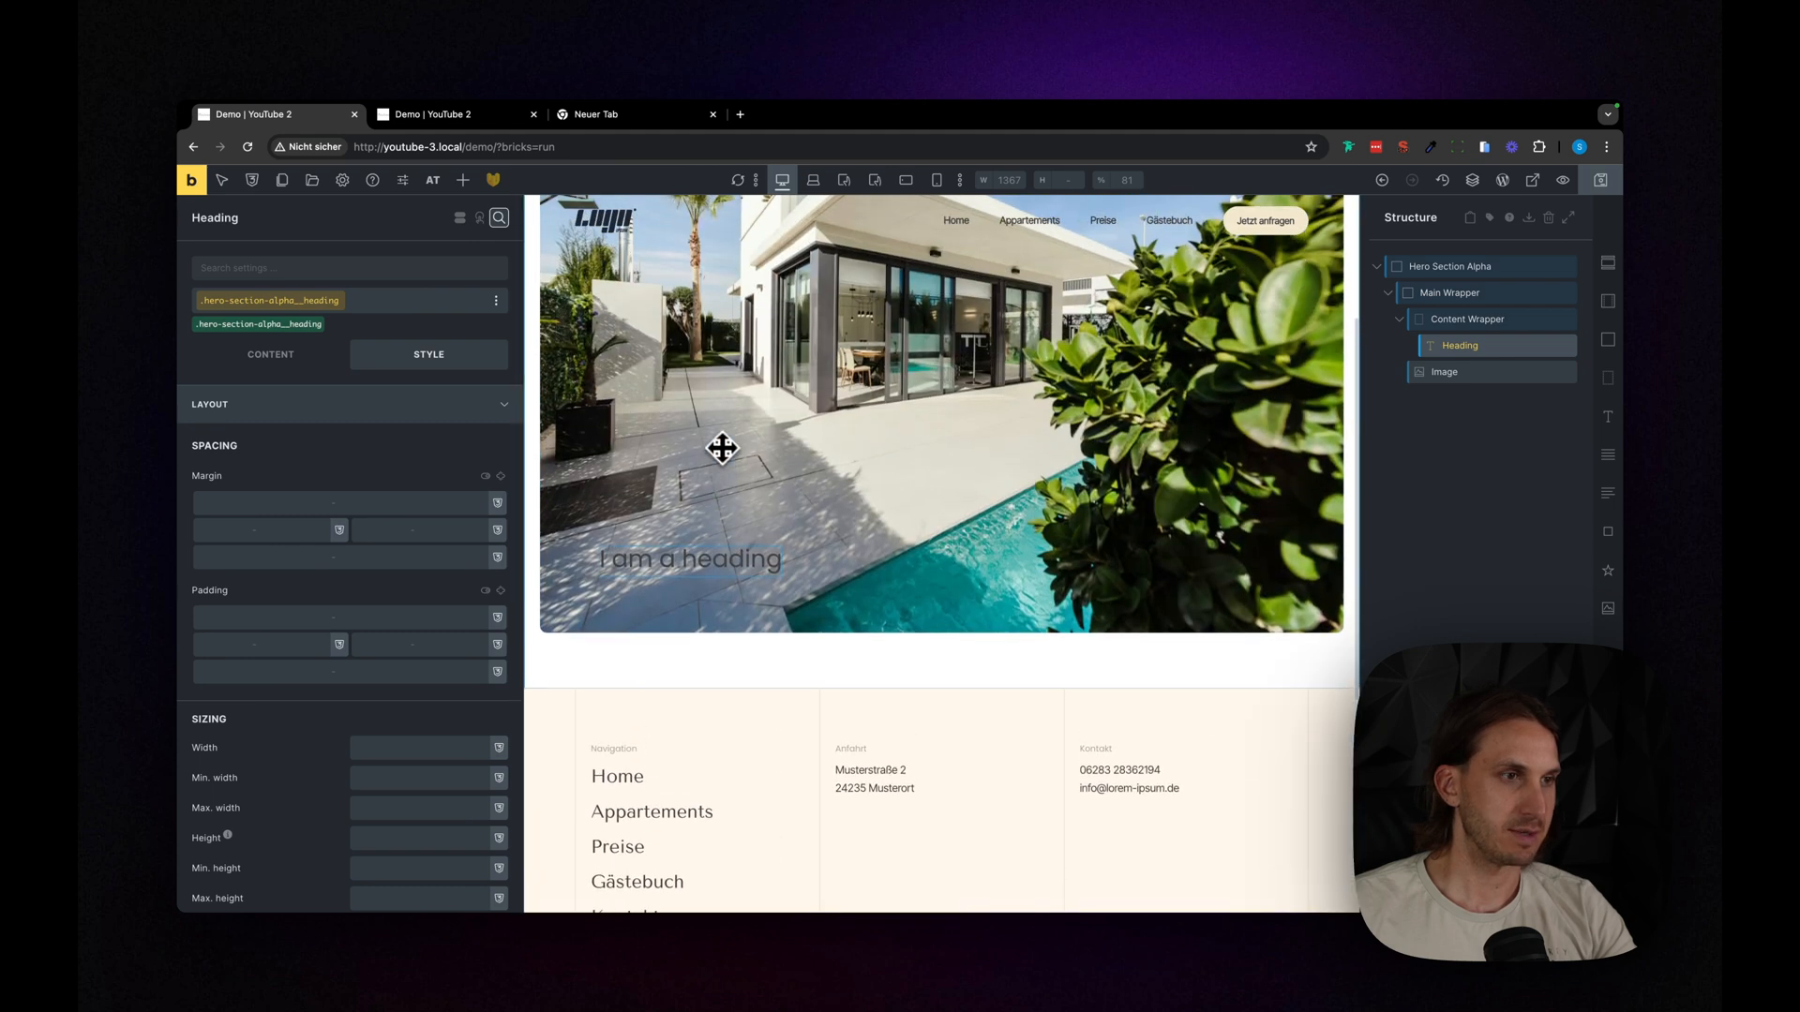
click(268, 356)
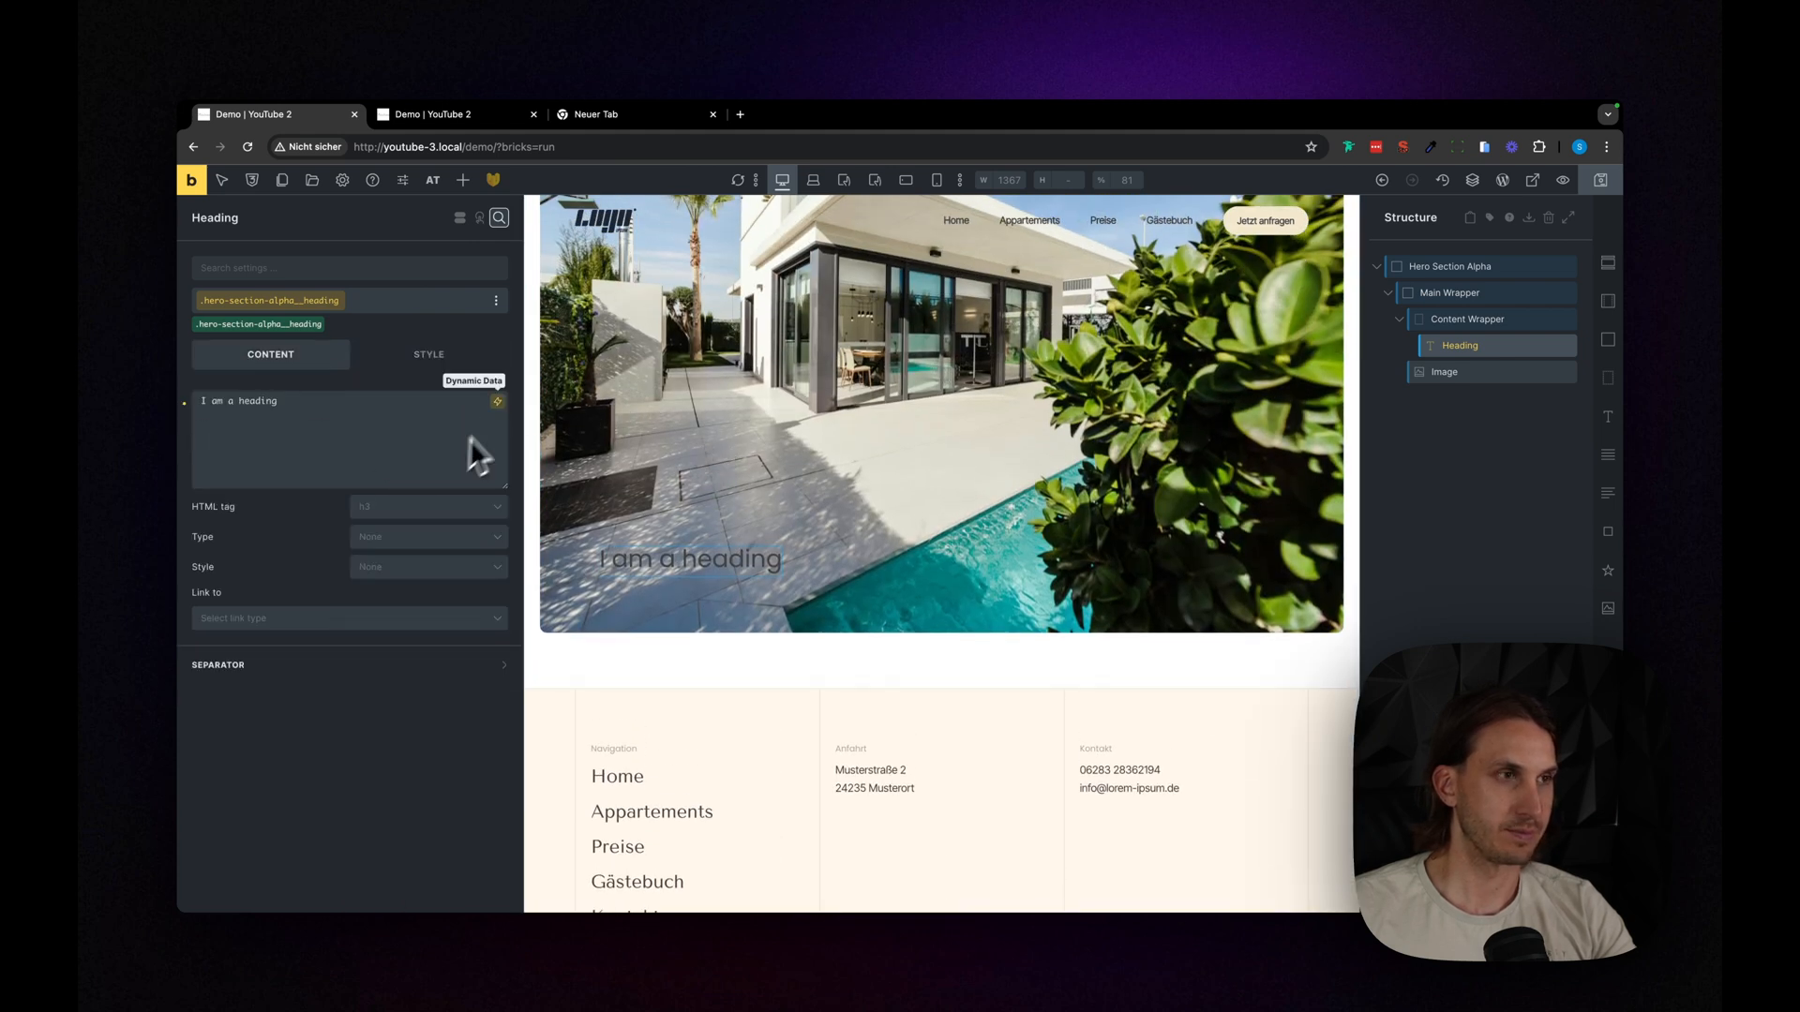
click(430, 357)
click(358, 406)
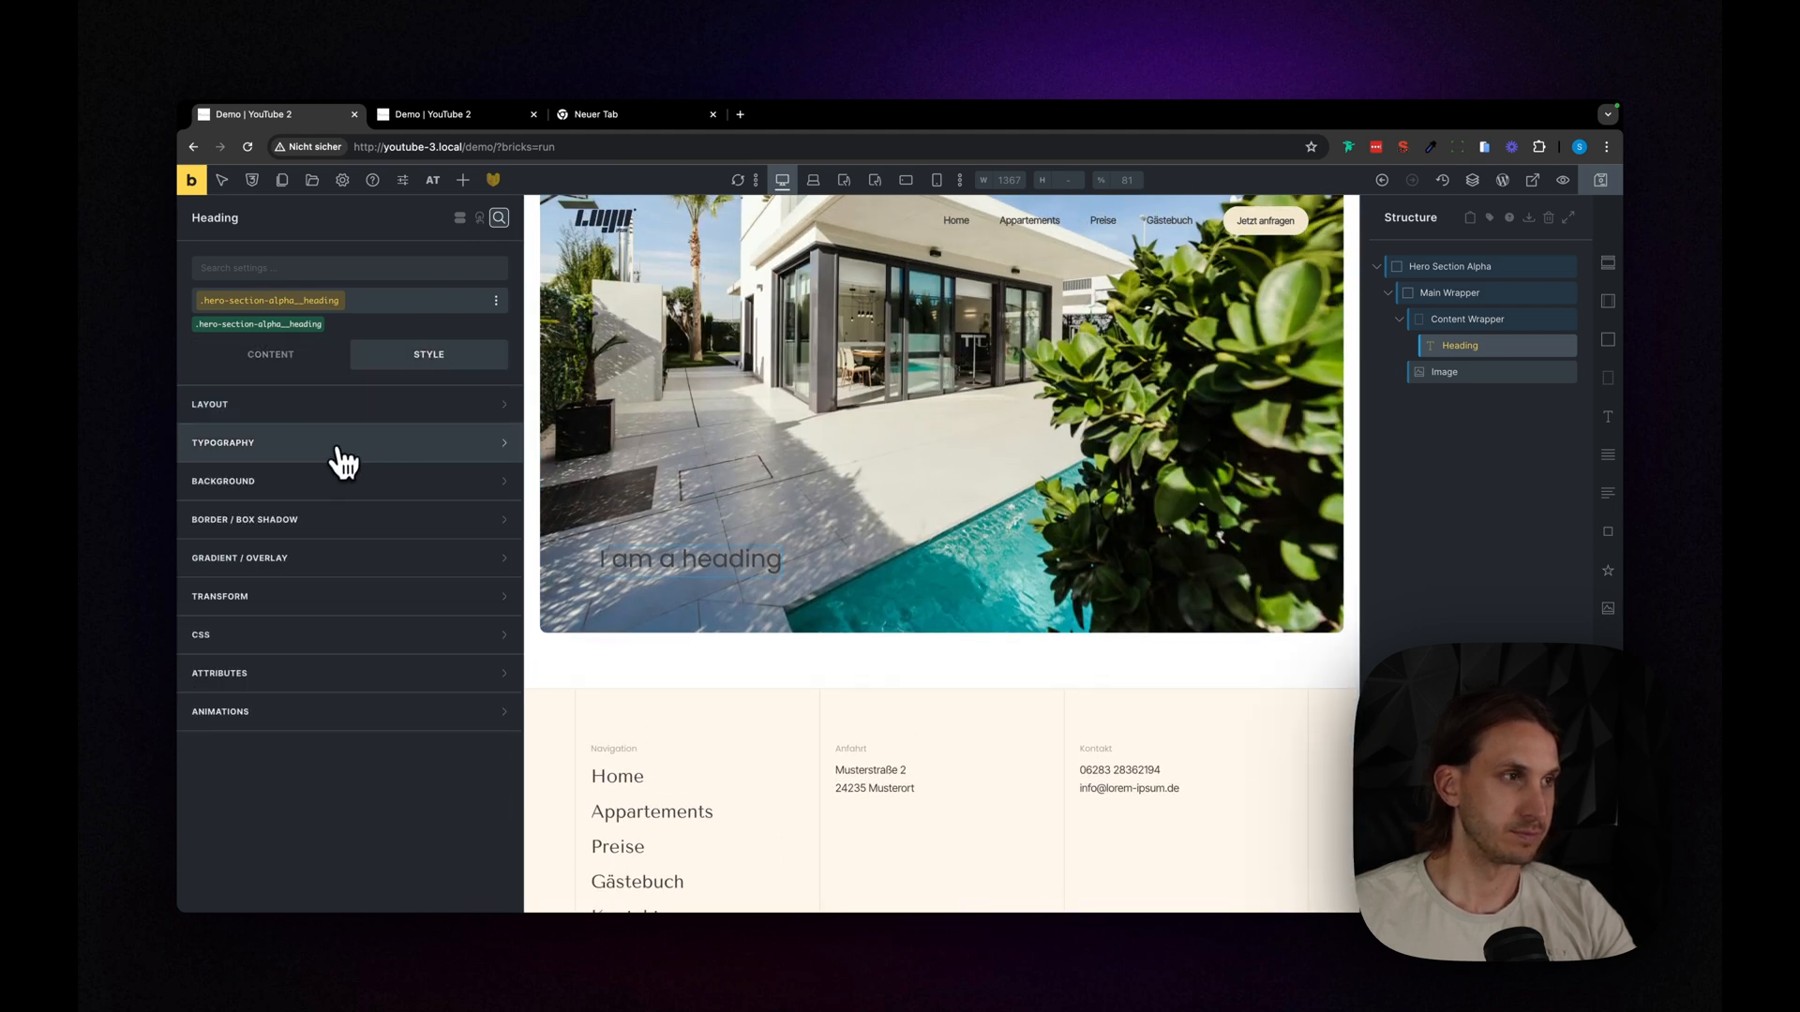
click(338, 446)
click(439, 504)
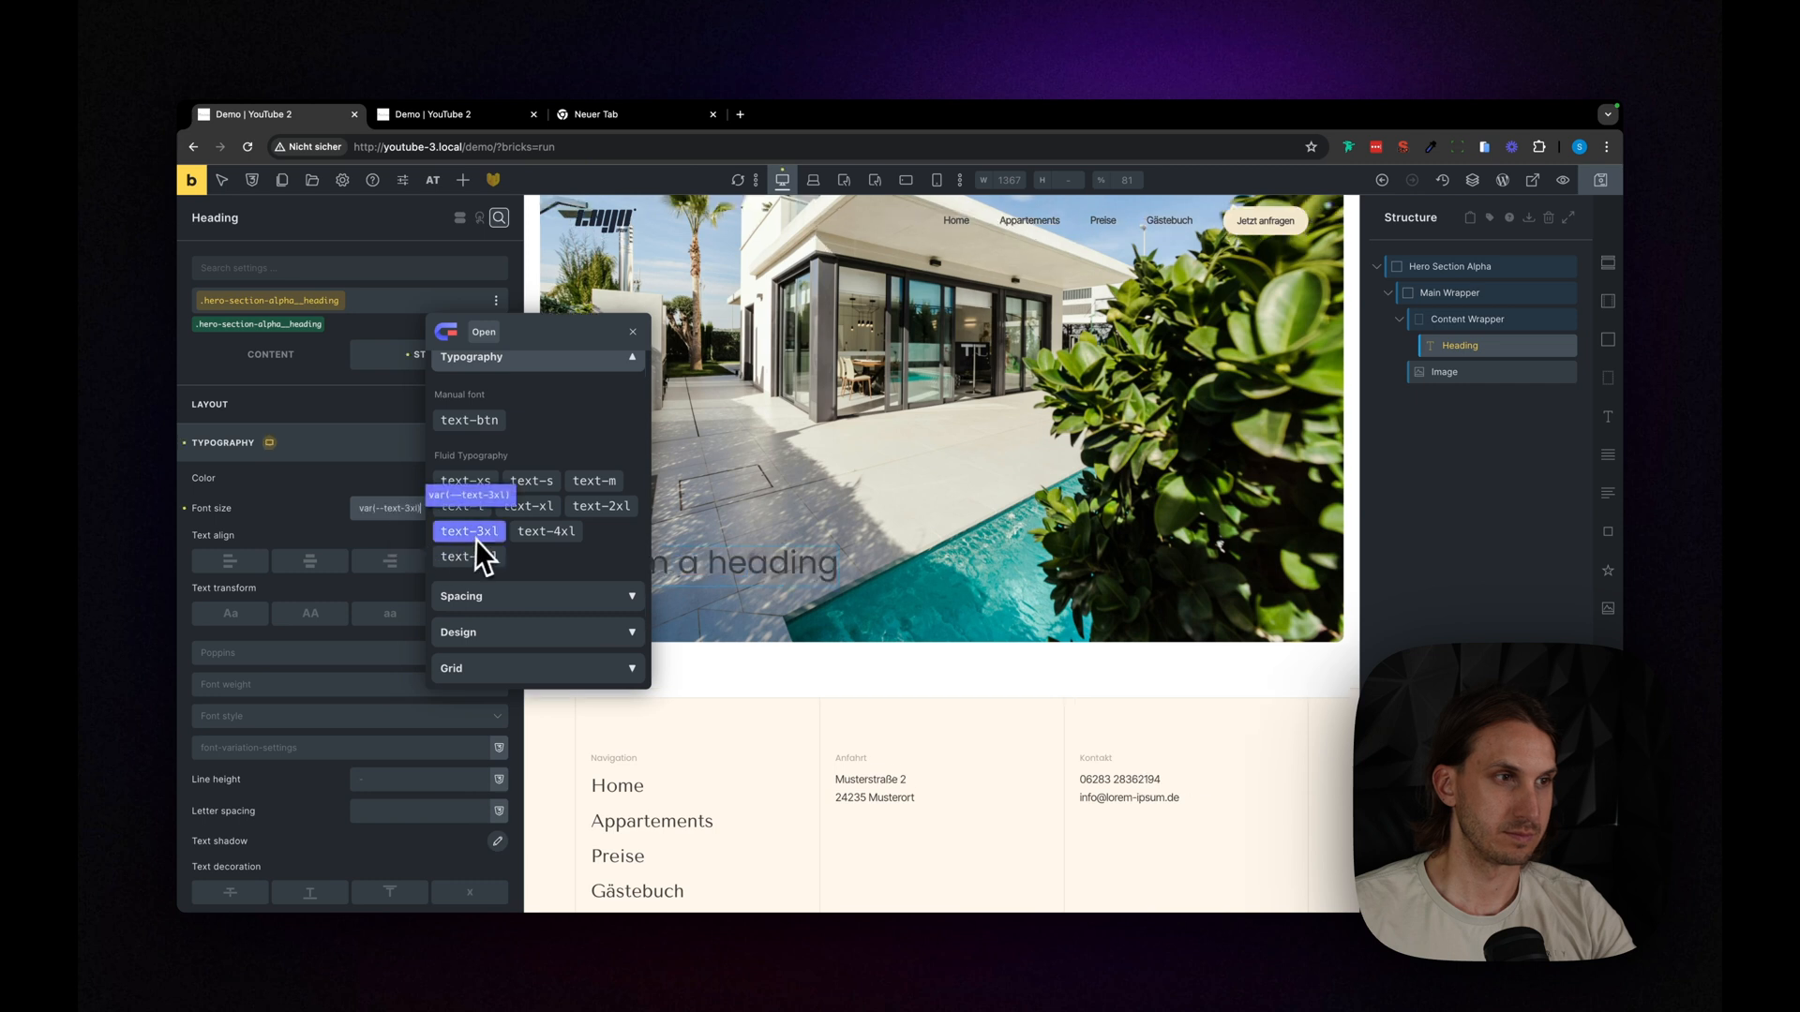
click(468, 557)
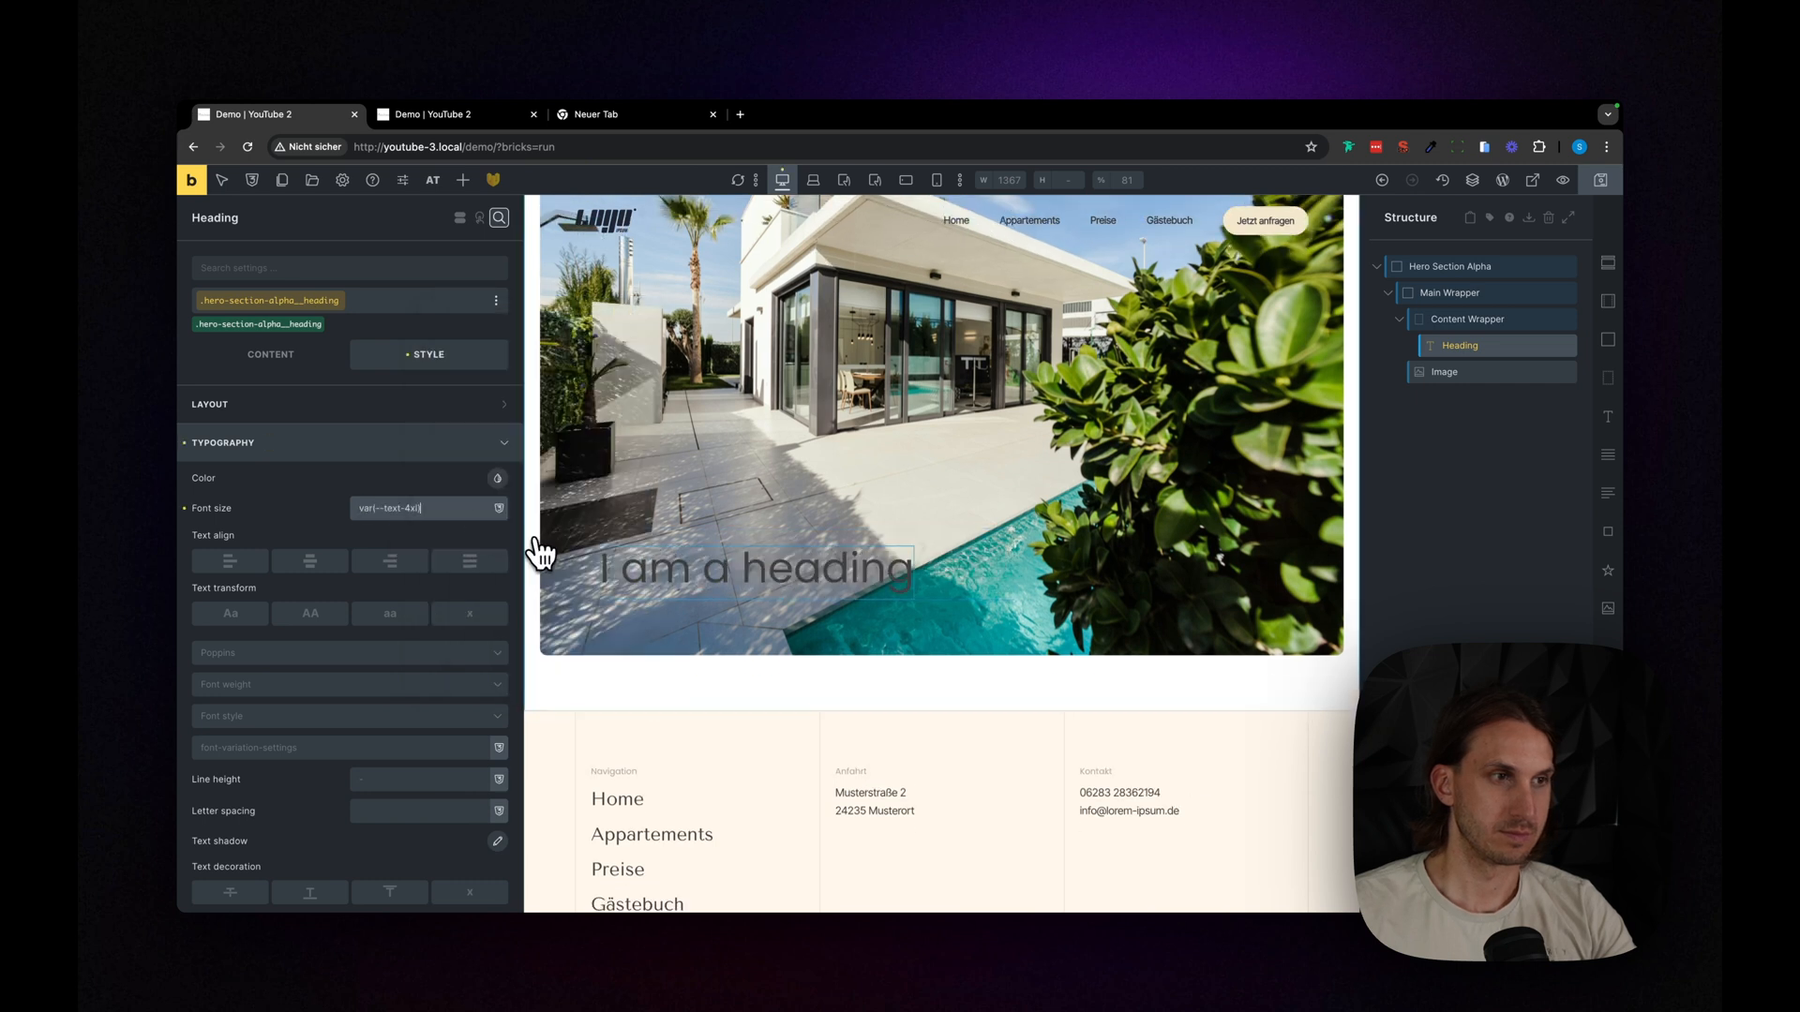
- Replace the heading's placeholder text with "Preise"
click(263, 355)
triple_click(333, 428)
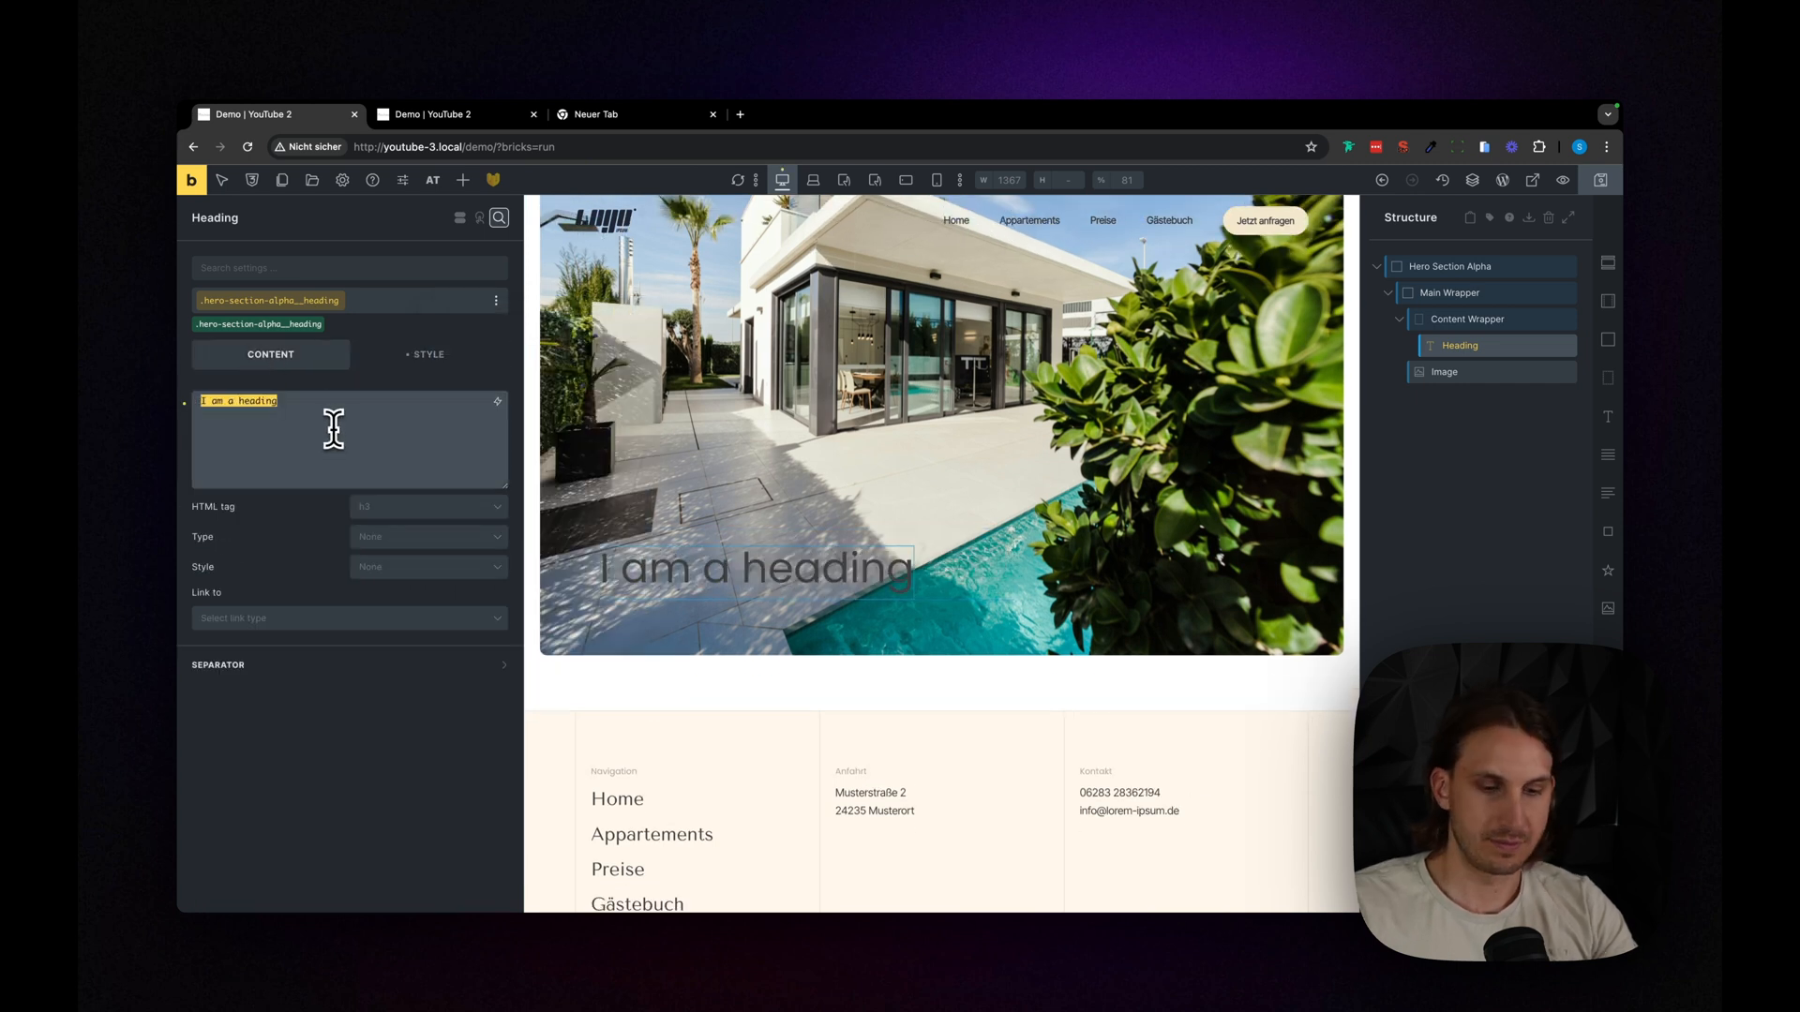
text(Preise)
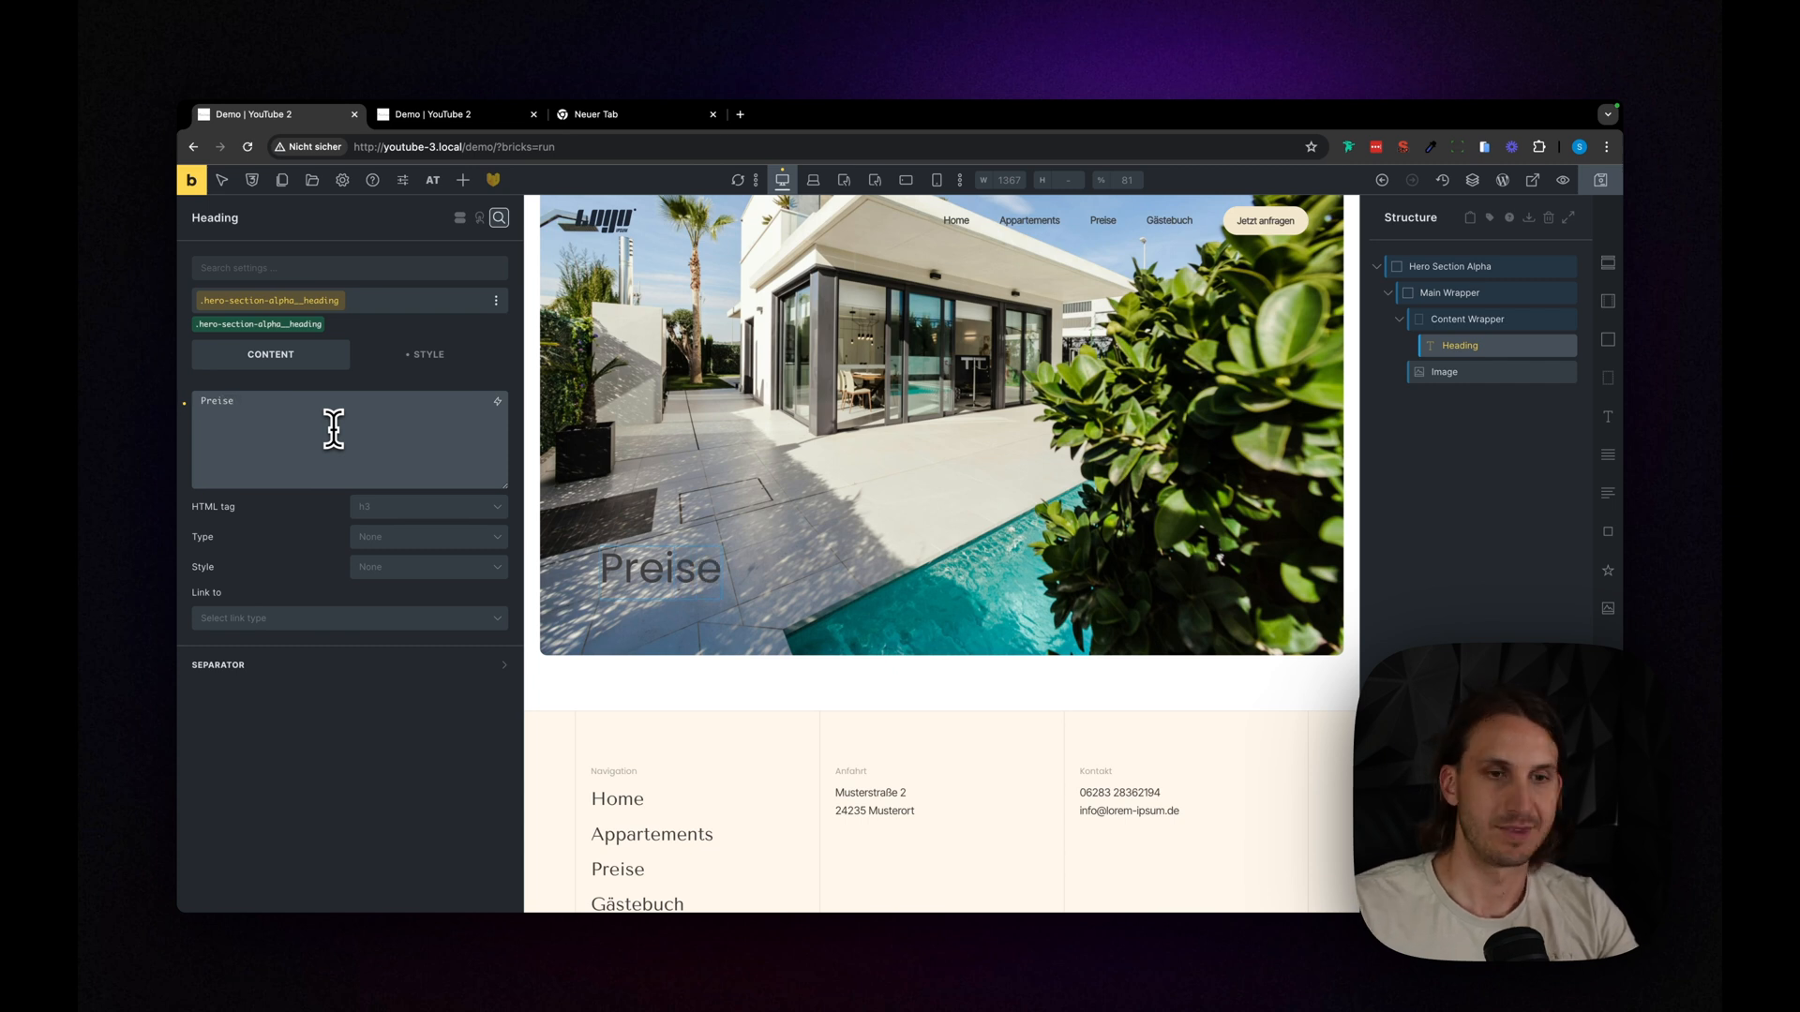
- Set the heading's font size to the typography variable var(--text-5xl)
click(466, 361)
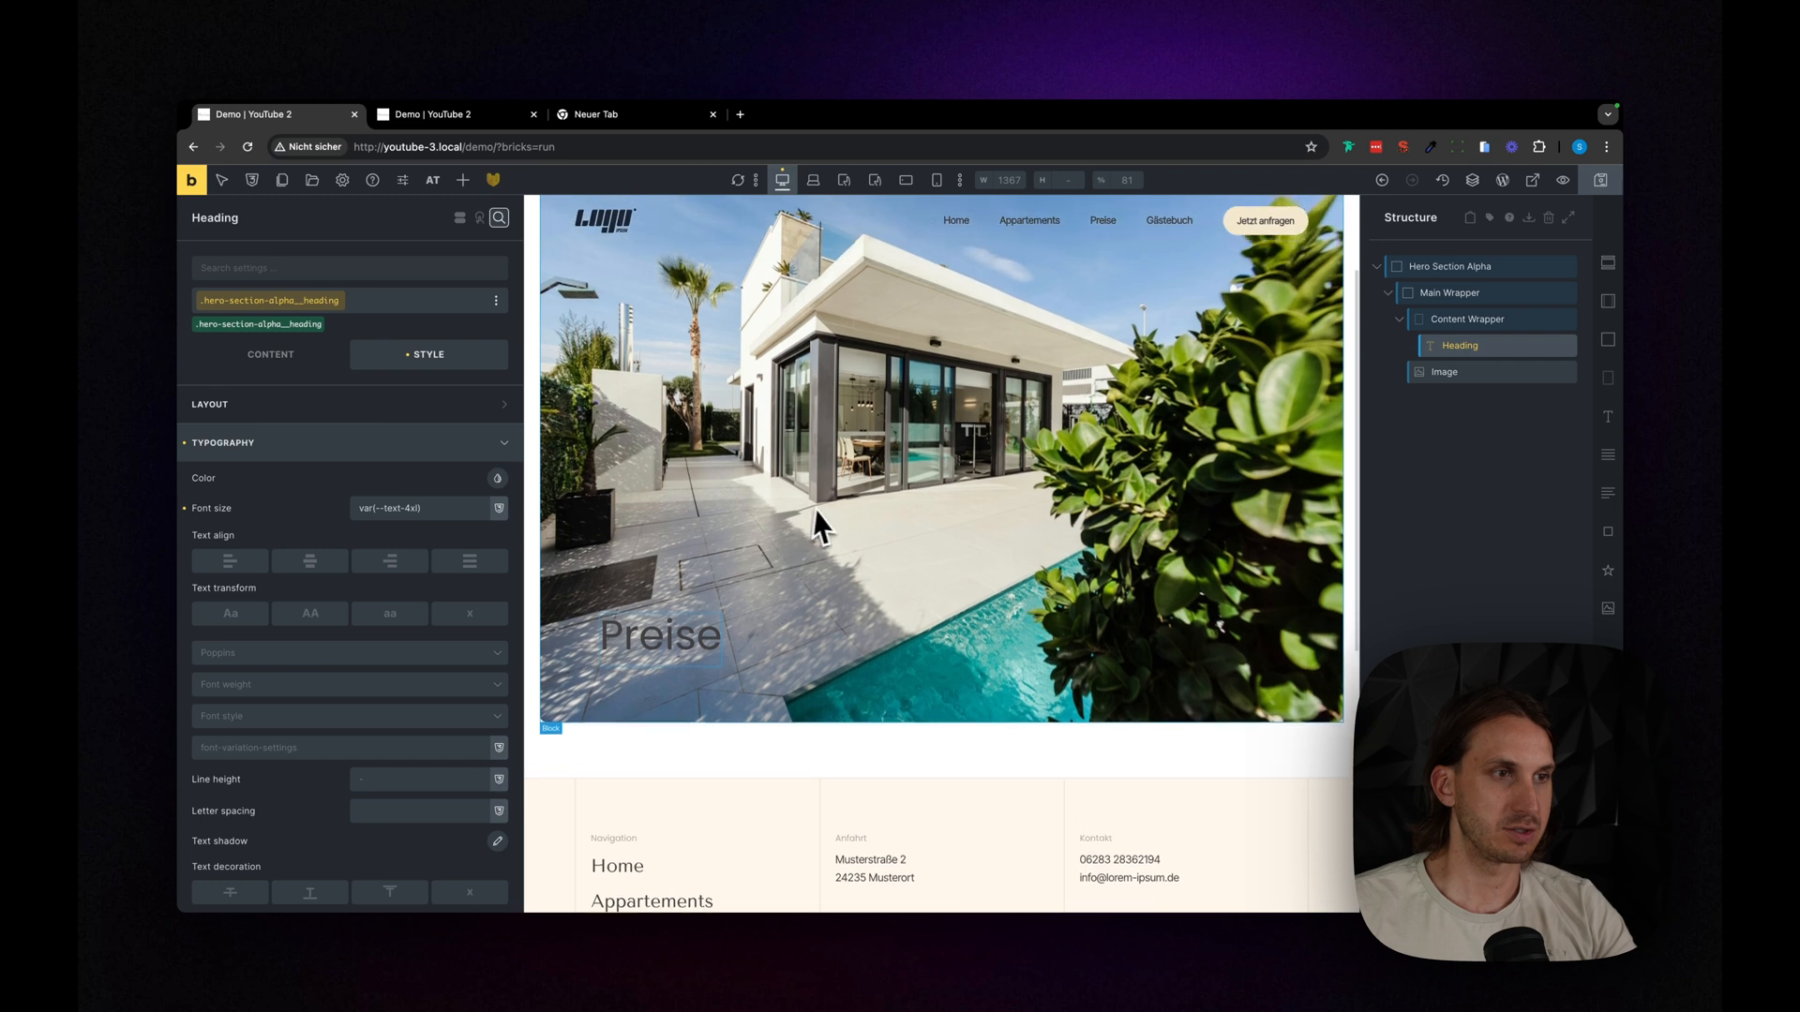
click(441, 508)
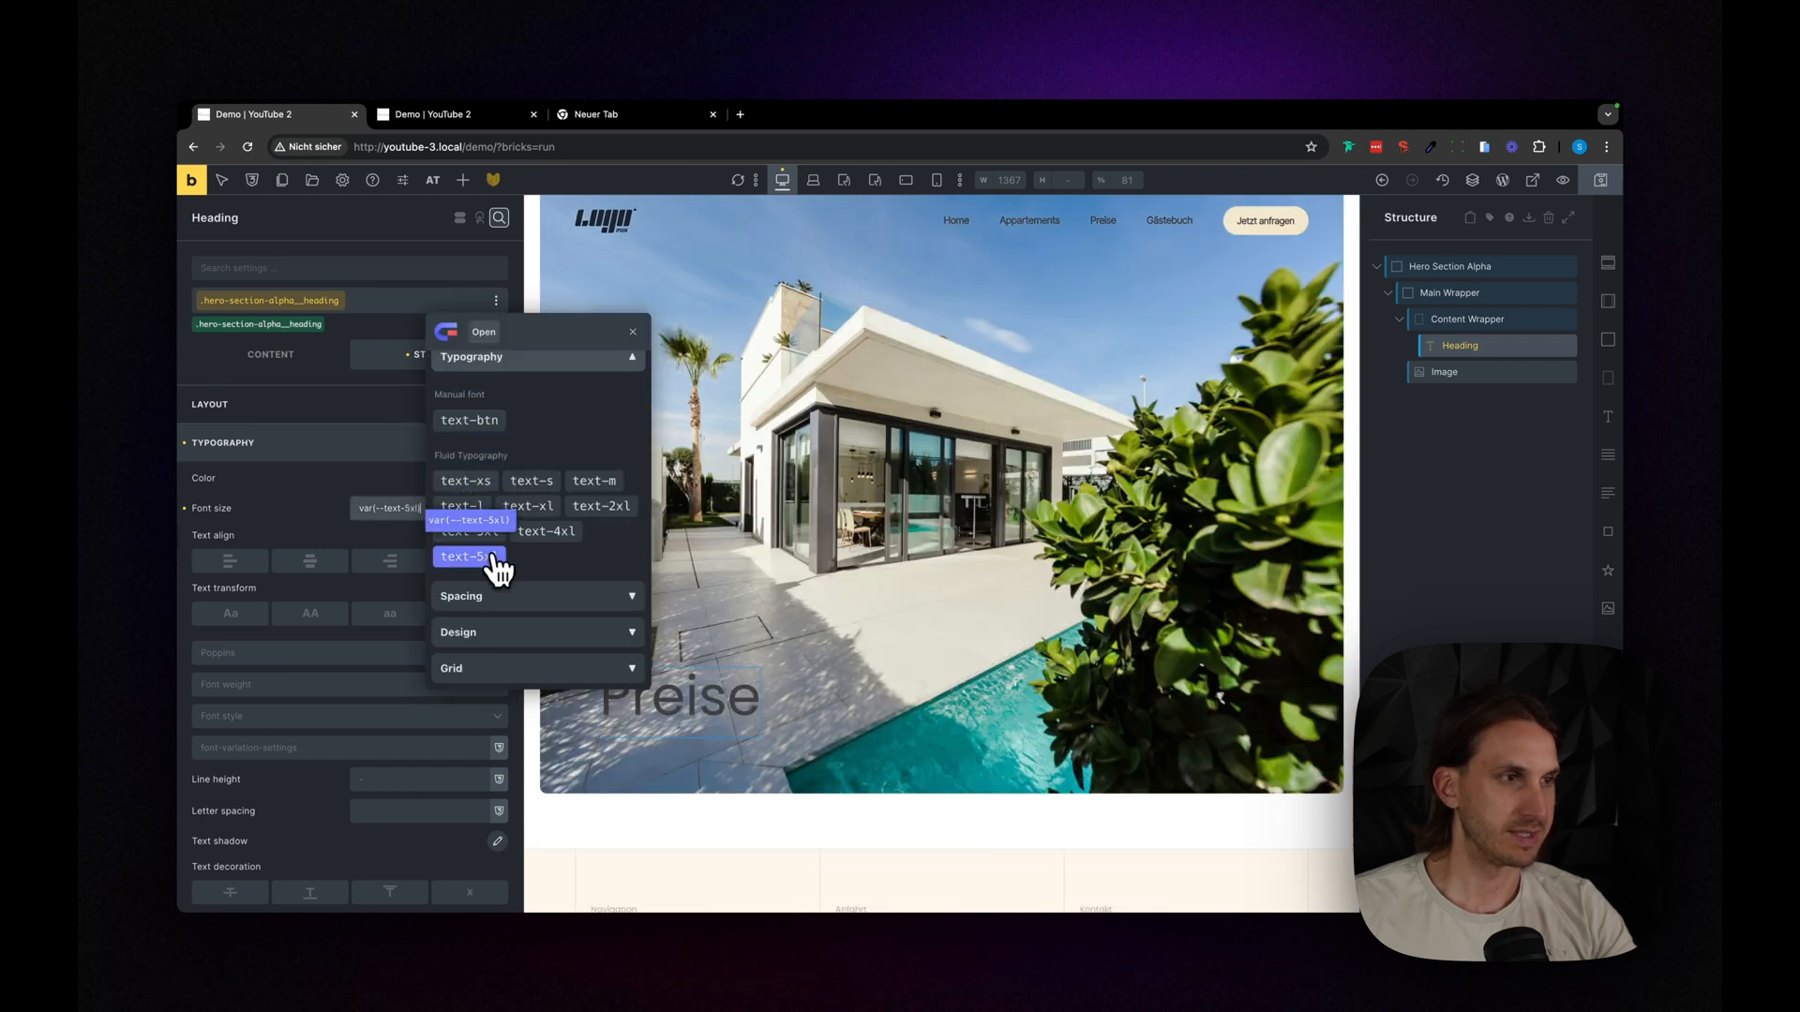
click(487, 557)
- Set the heading's text color to an off-white palette color and check the hero in the builder's full-width preview
click(324, 443)
click(328, 442)
click(495, 479)
click(487, 452)
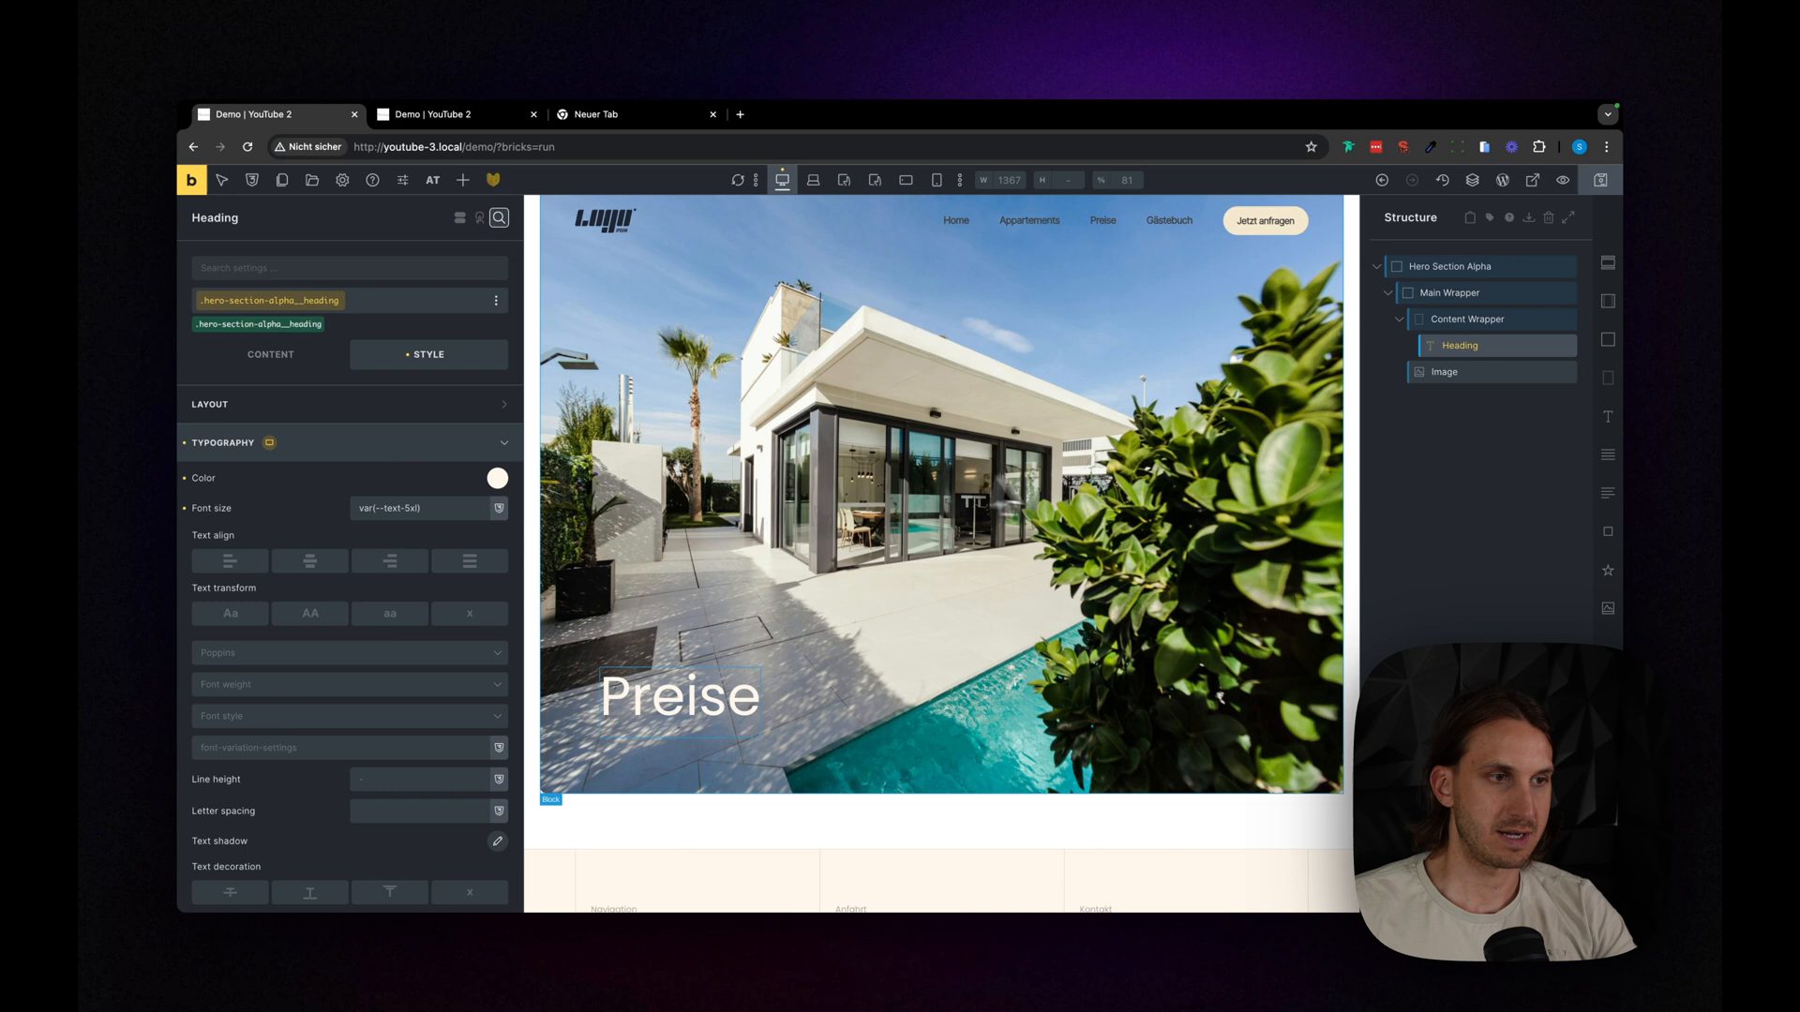
click(1453, 508)
key(super+p)
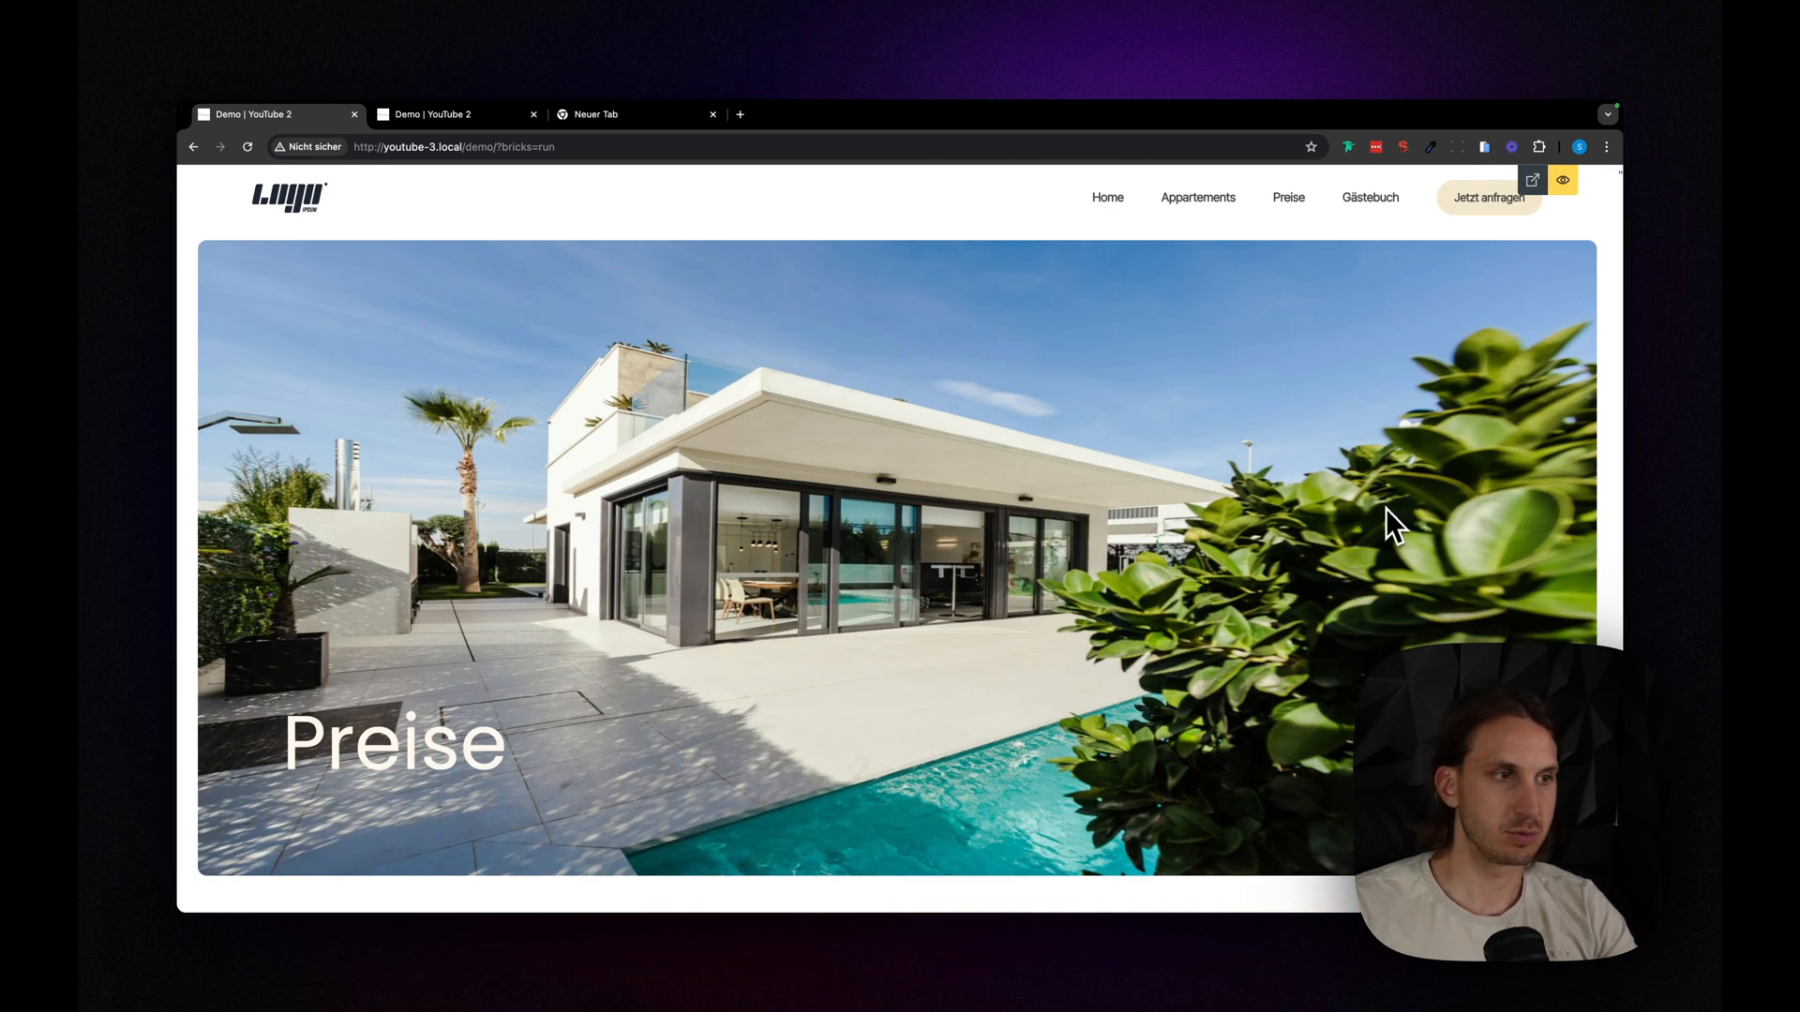
key(super+p)
- Give the hero image a dark semi-transparent image overlay from the Core Framework palette
click(1480, 377)
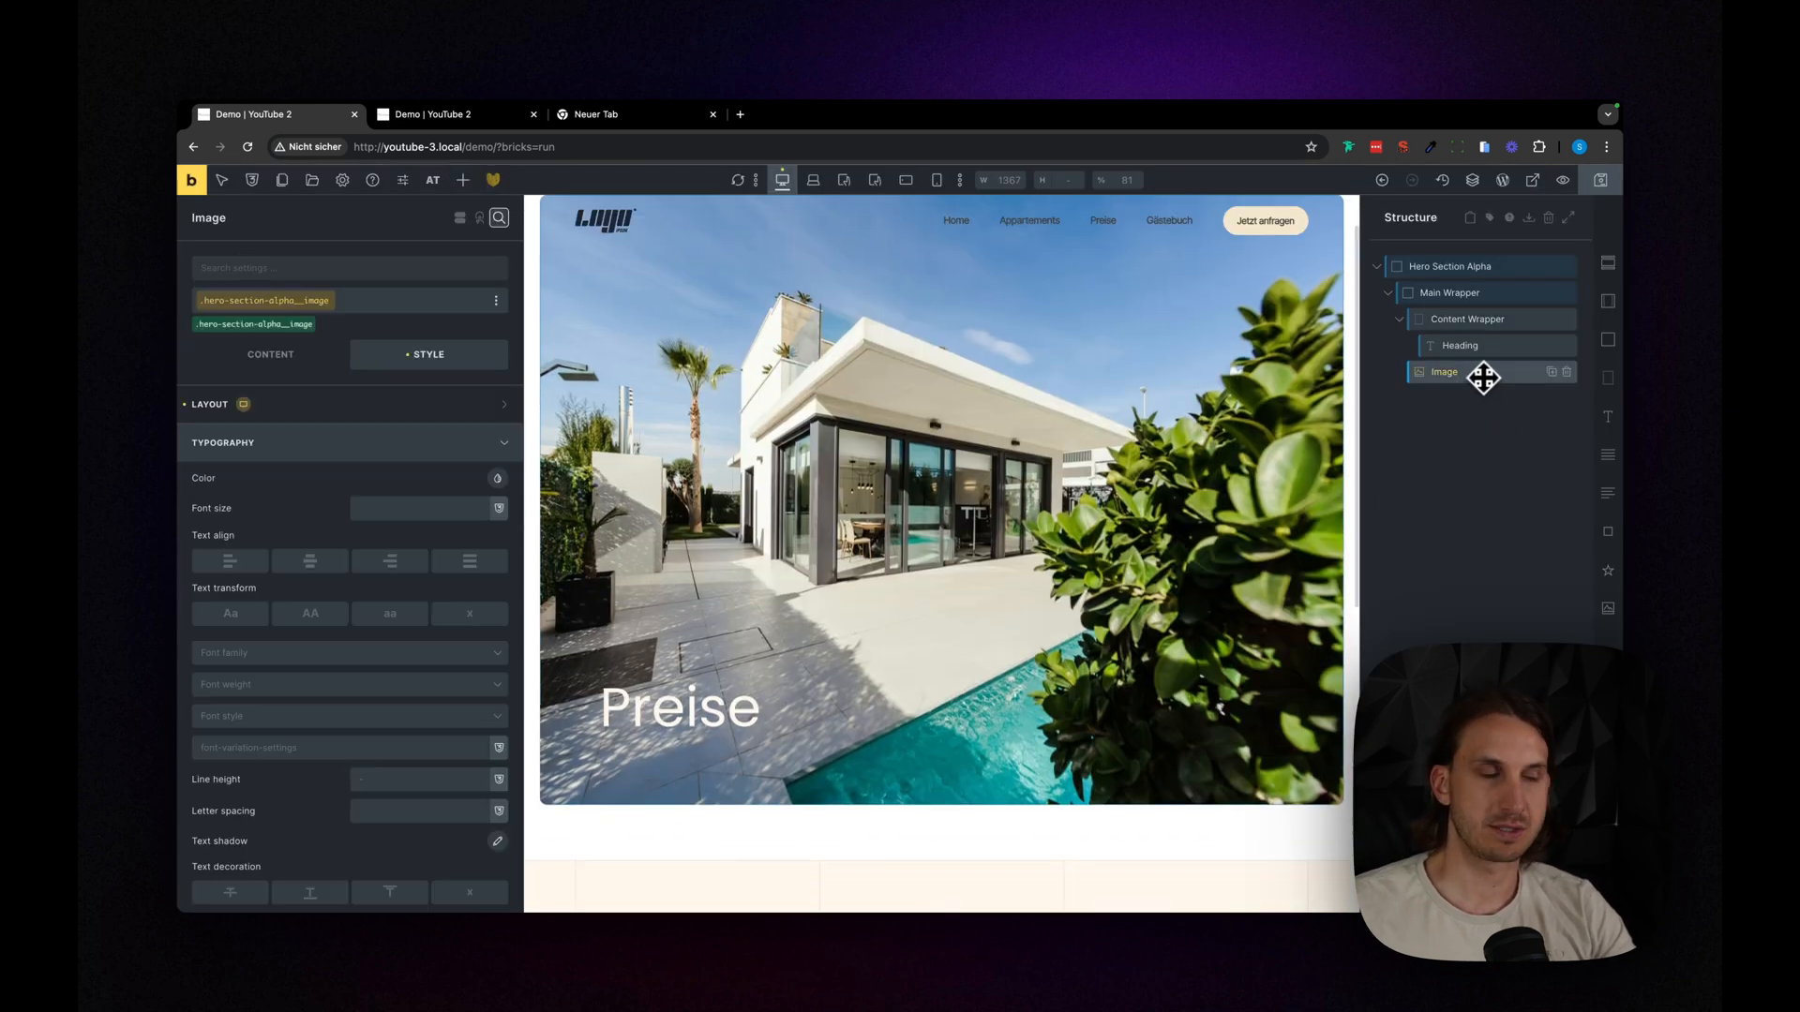
click(256, 368)
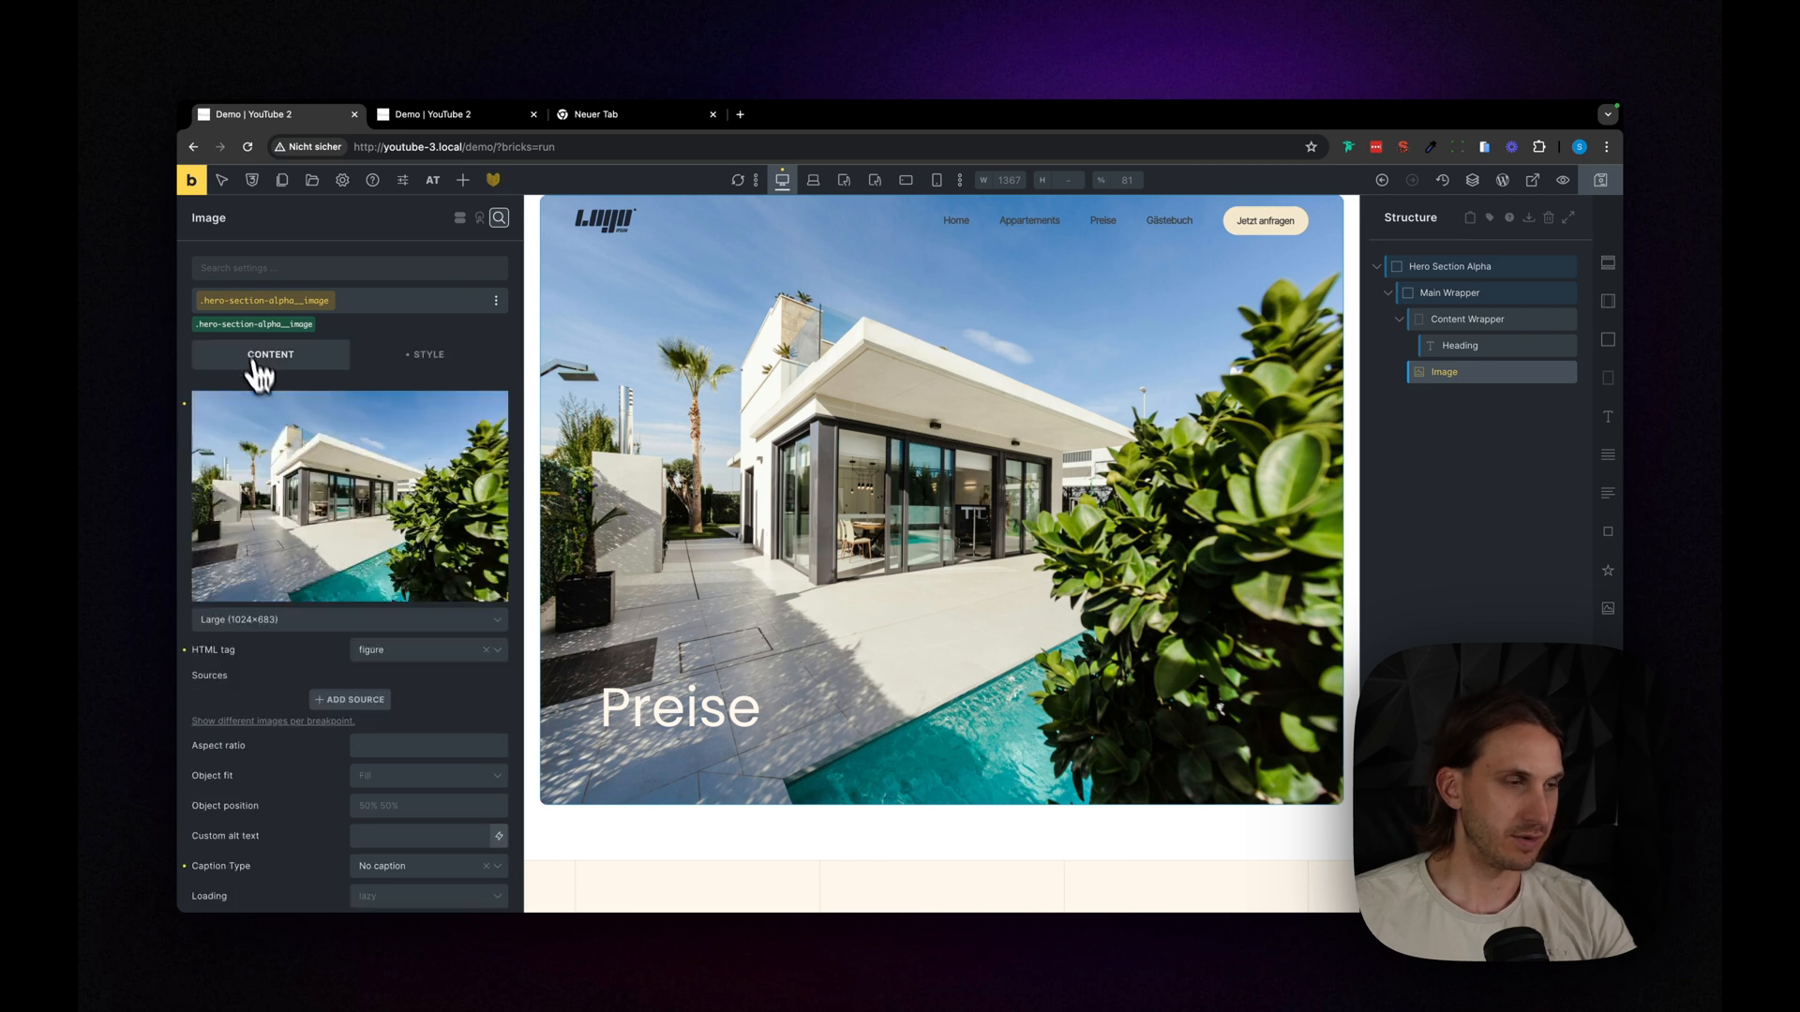
scroll(342, 657, down, 6)
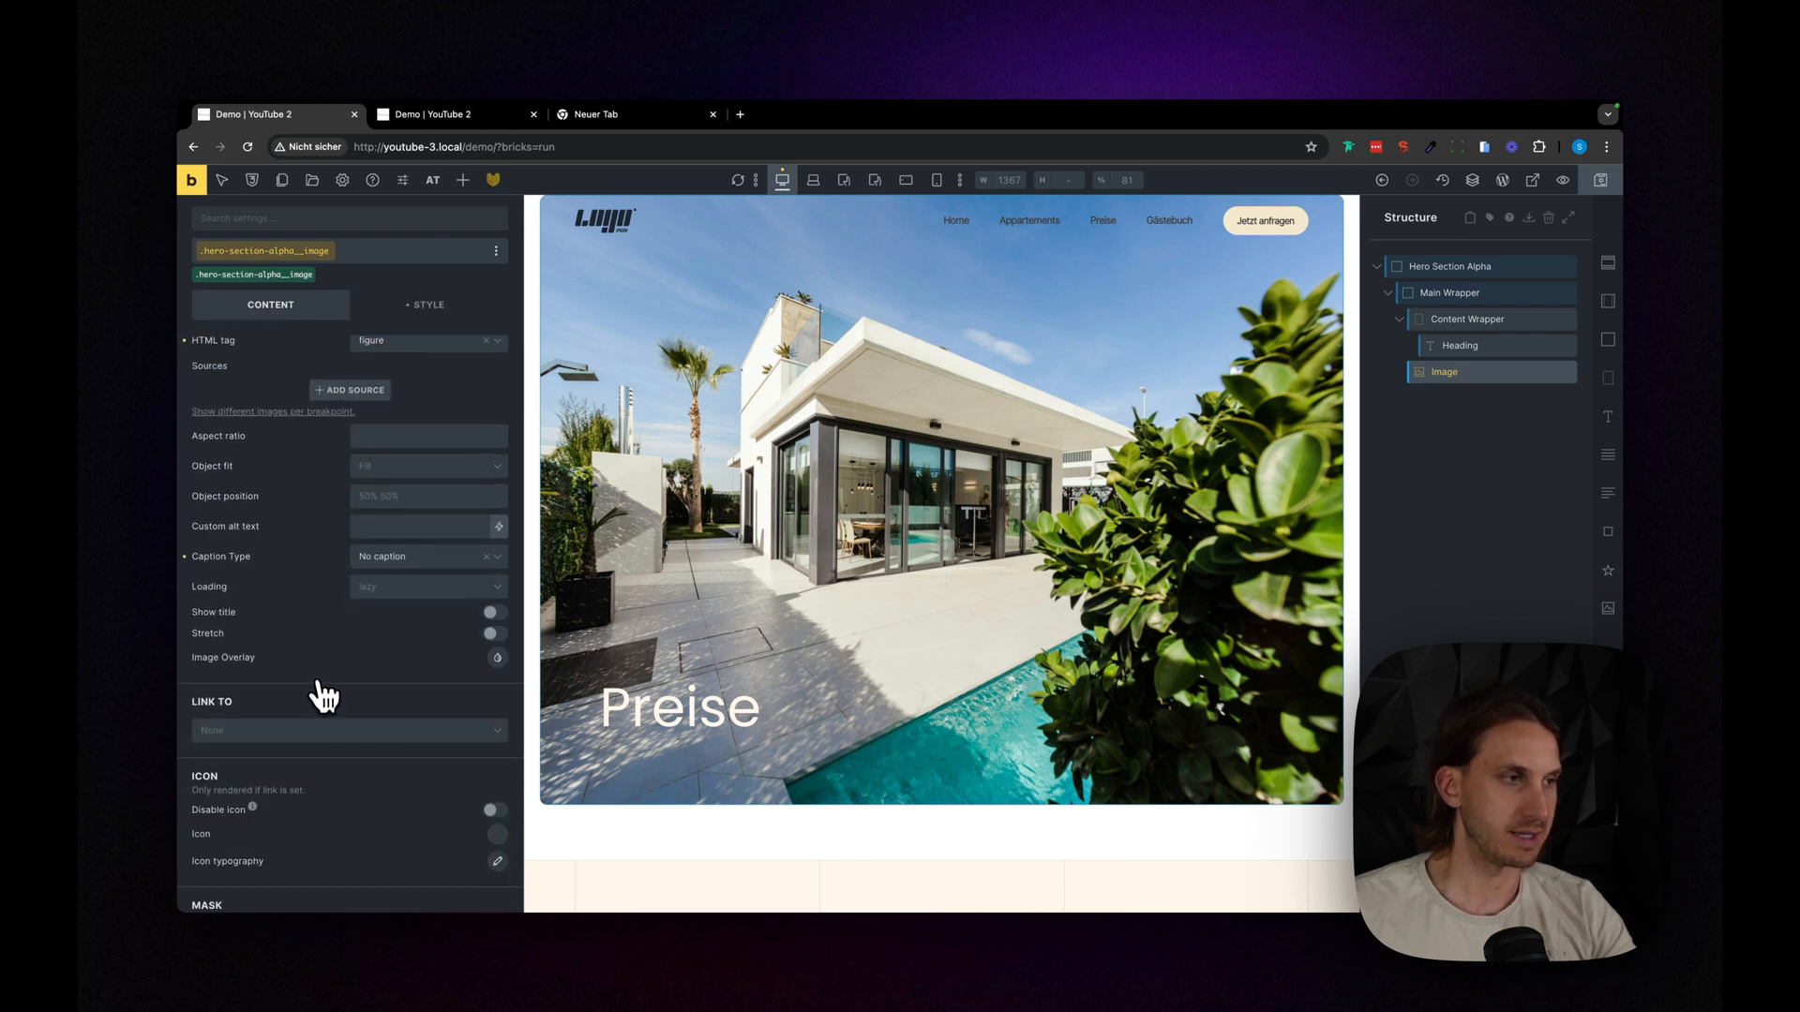
scroll(394, 649, down, 1)
right_click(497, 615)
click(454, 619)
click(497, 615)
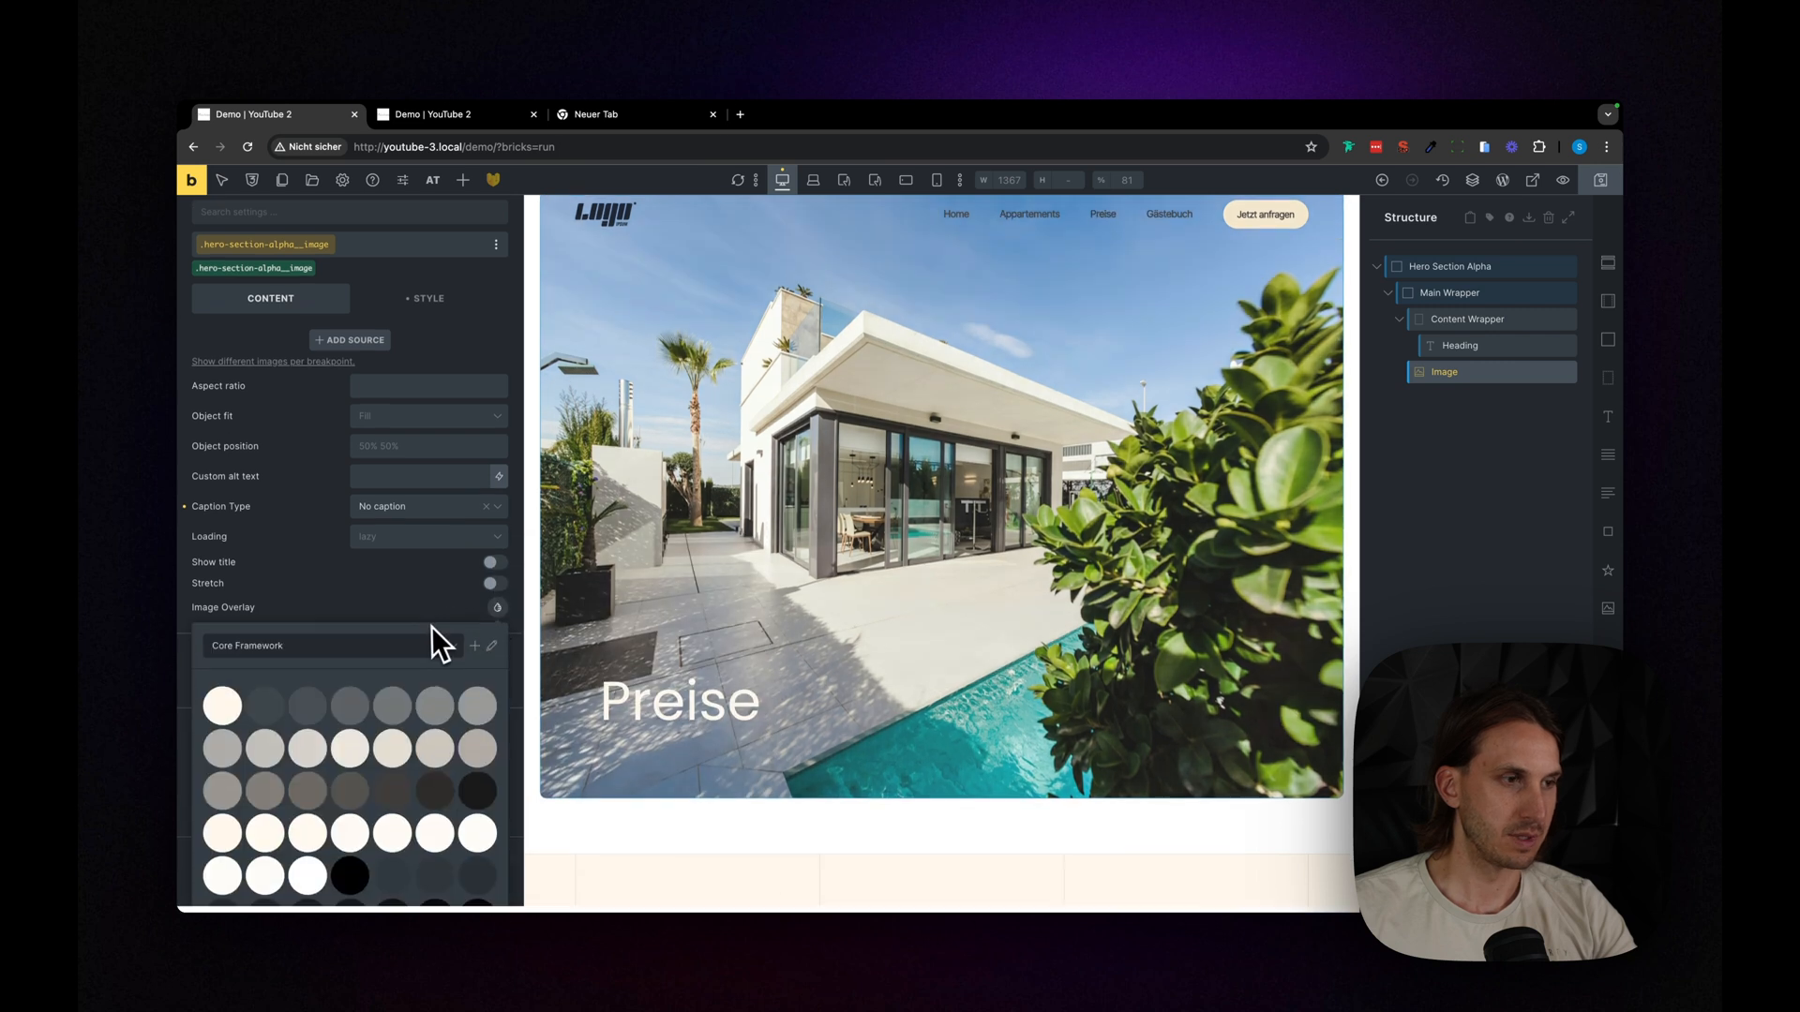
scroll(422, 675, down, 4)
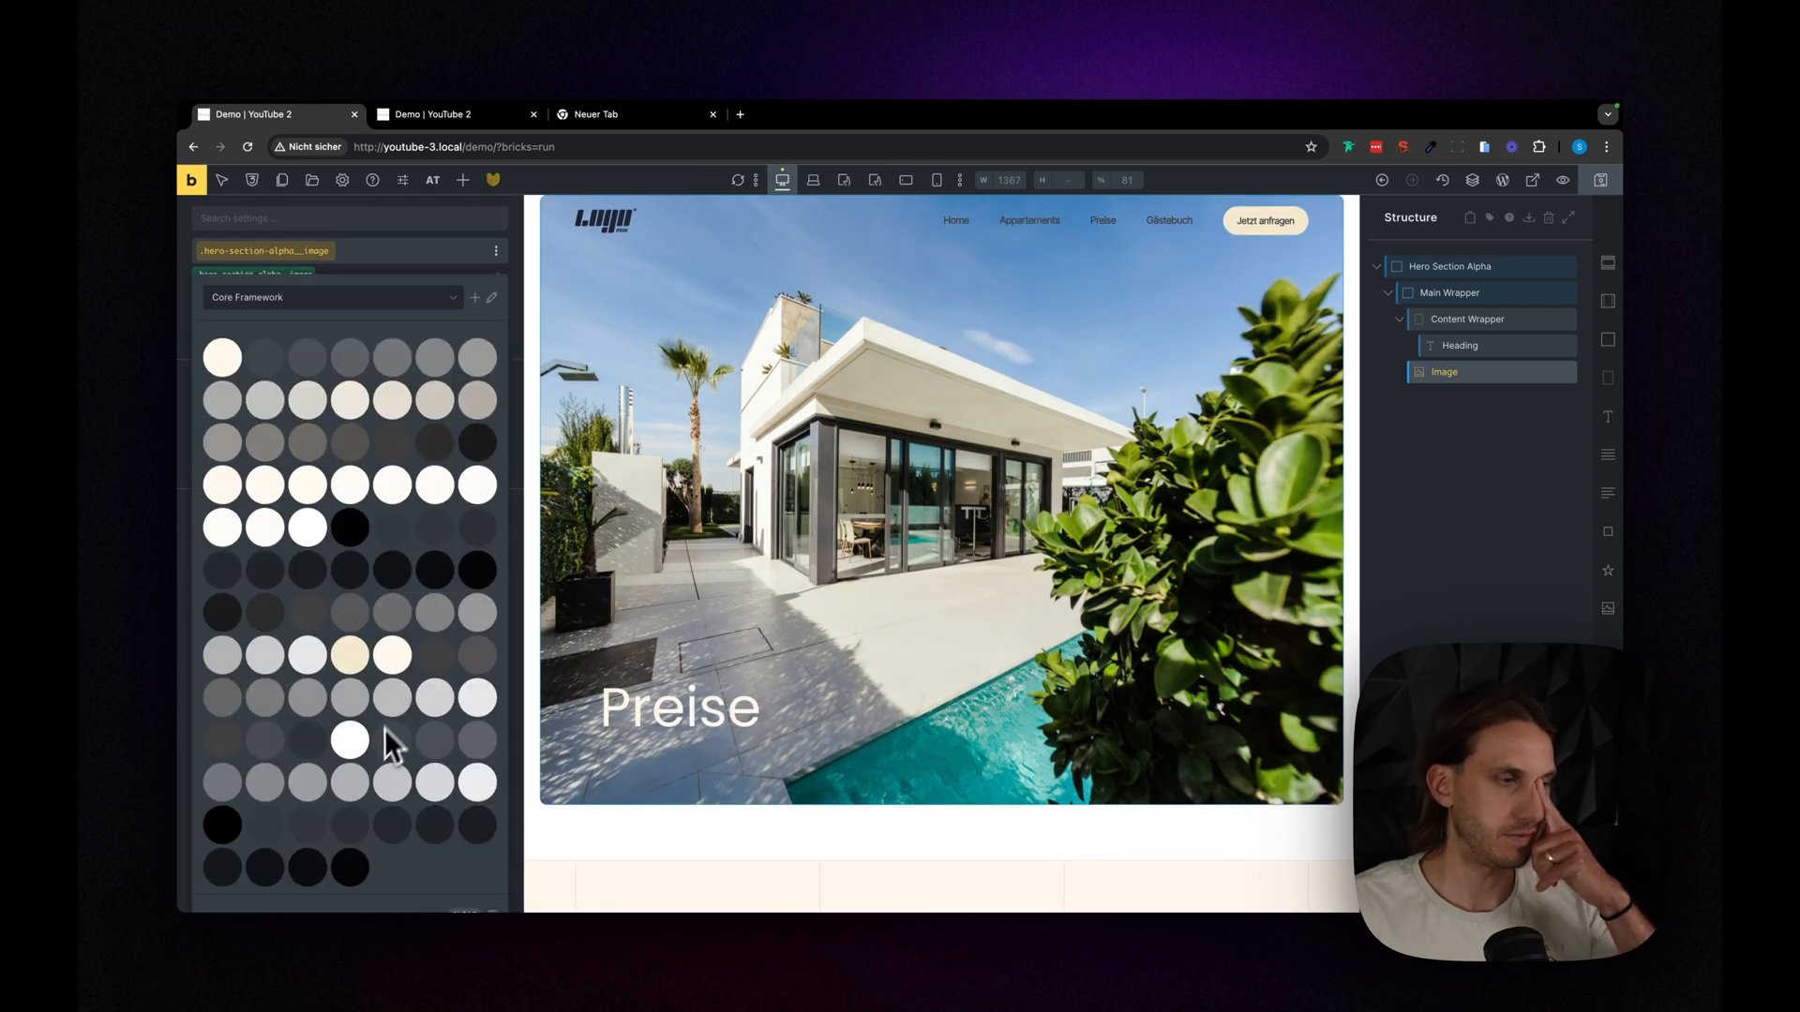
click(431, 829)
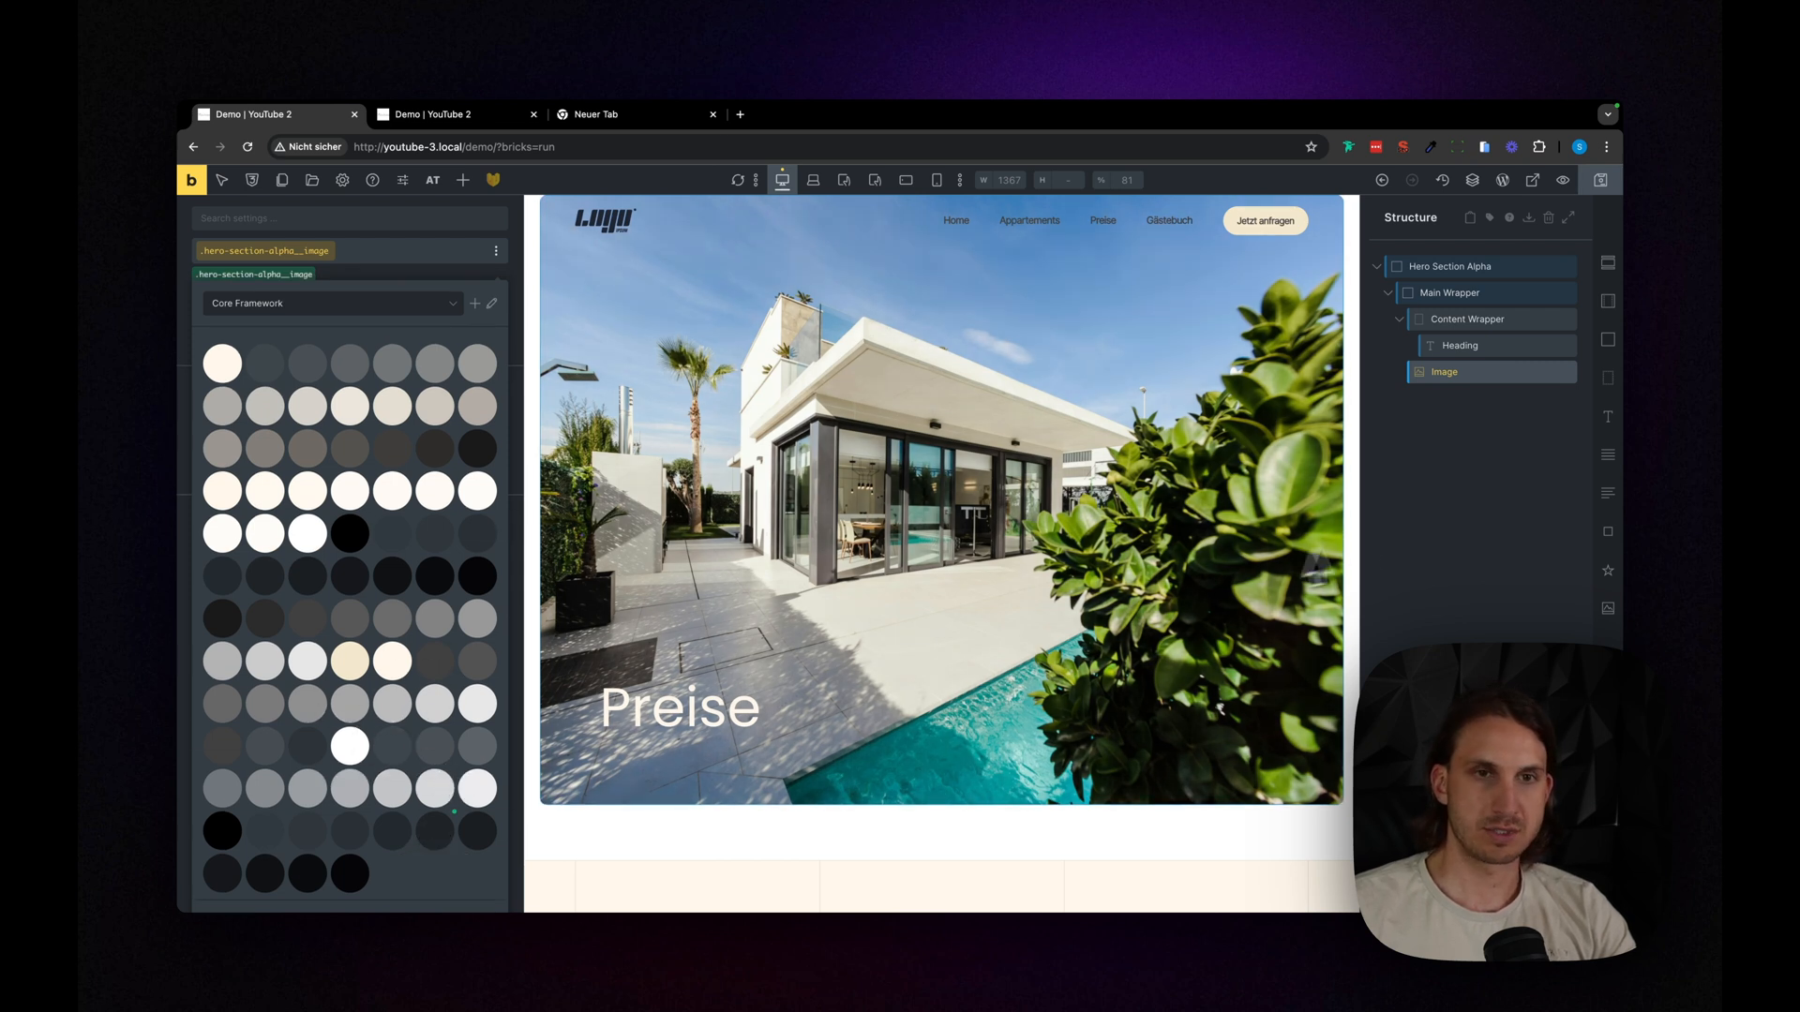
click(1394, 531)
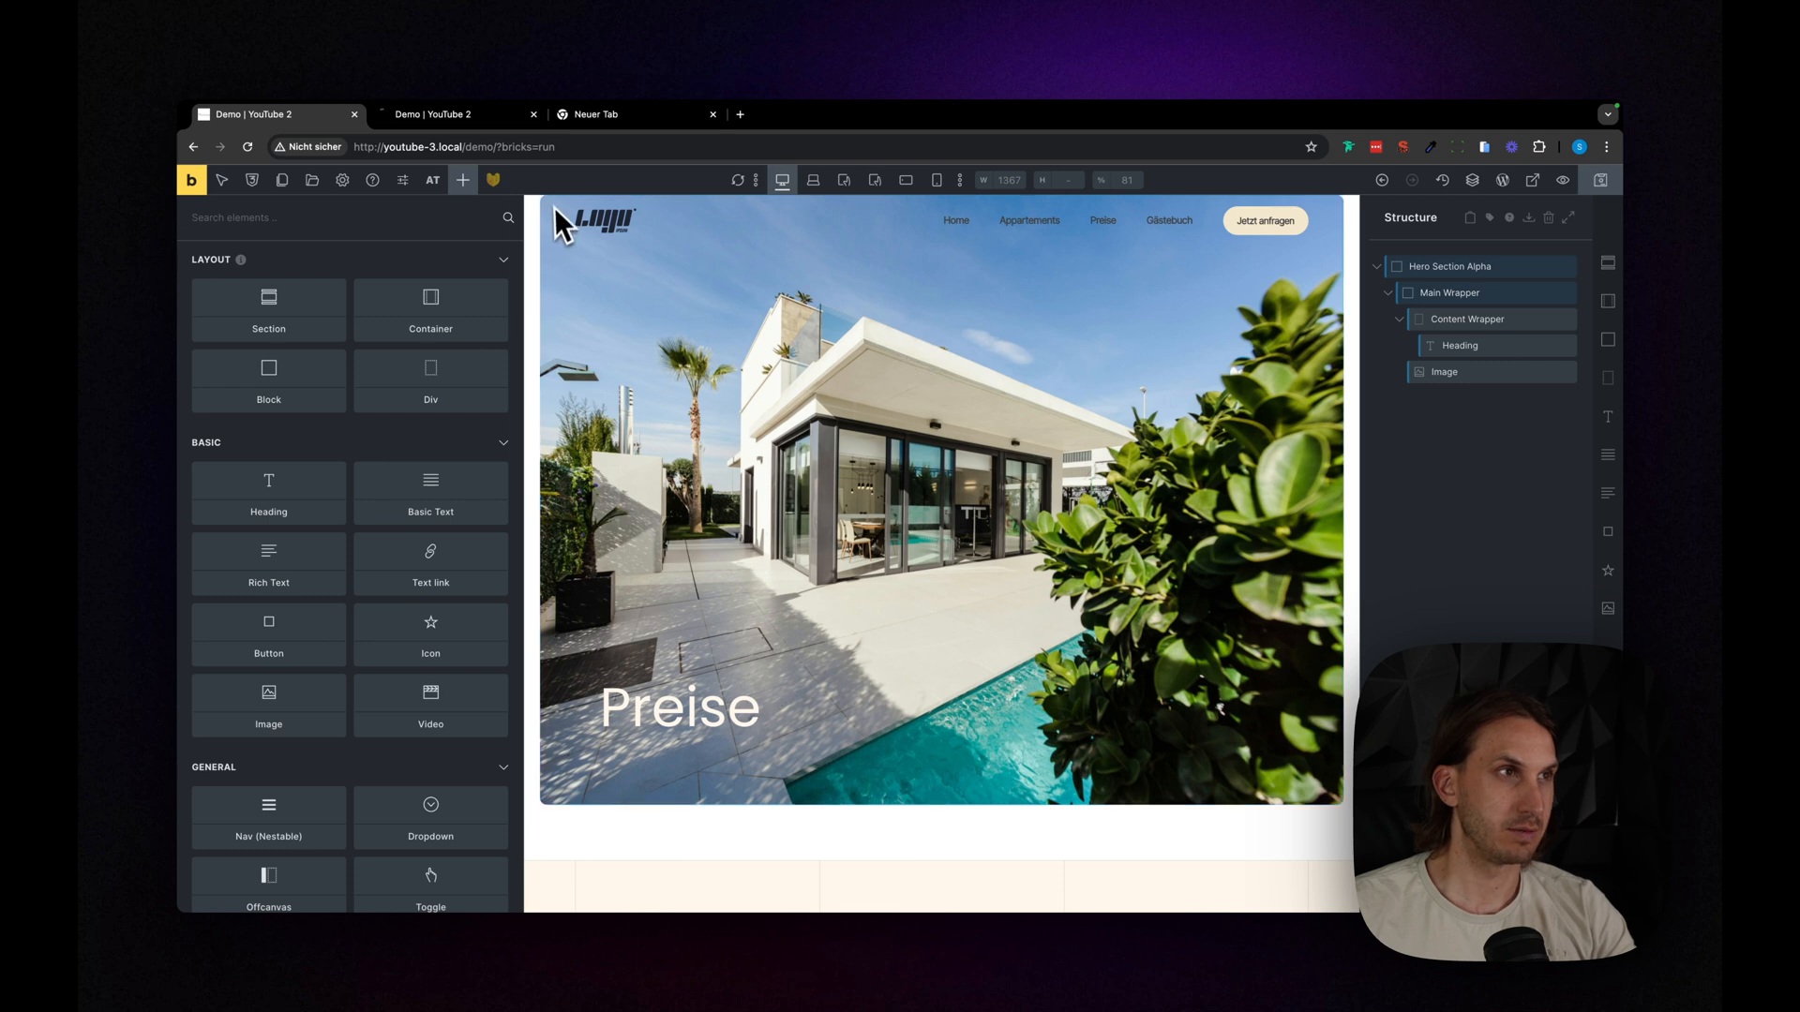
- Open the demo page on the front end to check the hero with its overlay, and return to the builder
click(1533, 183)
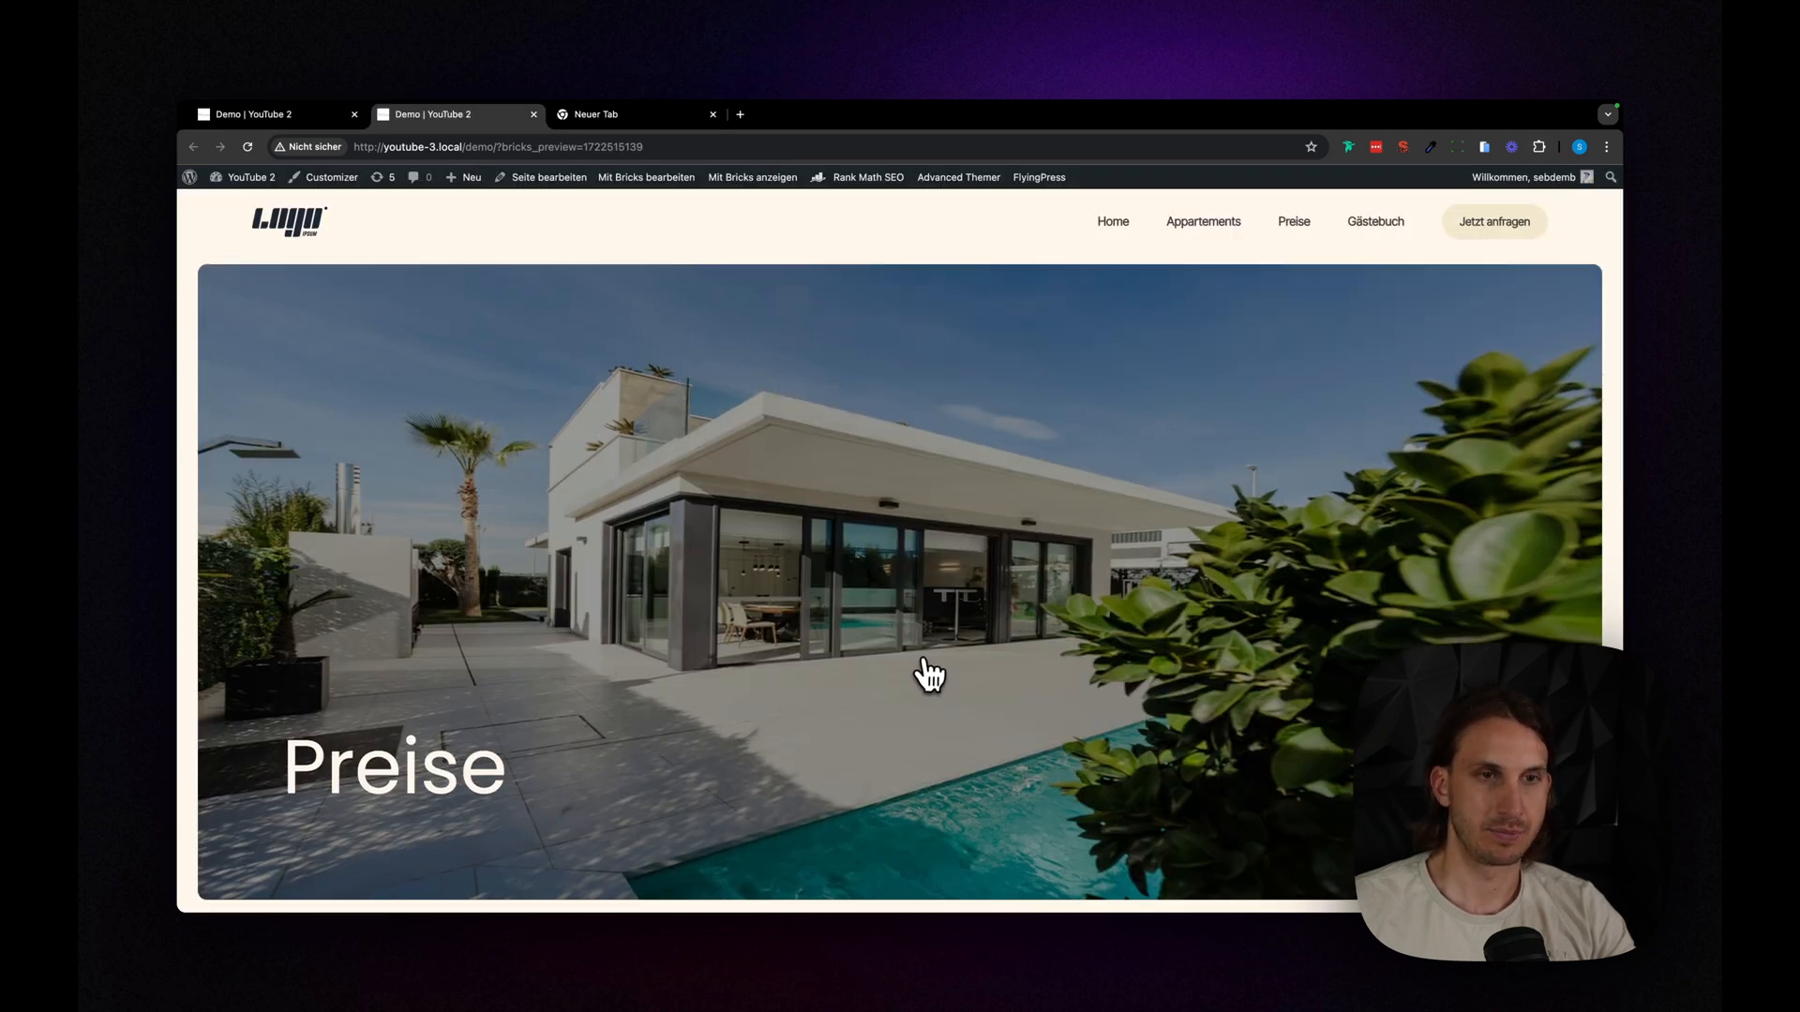
scroll(923, 675, down, 1)
scroll(926, 674, up, 1)
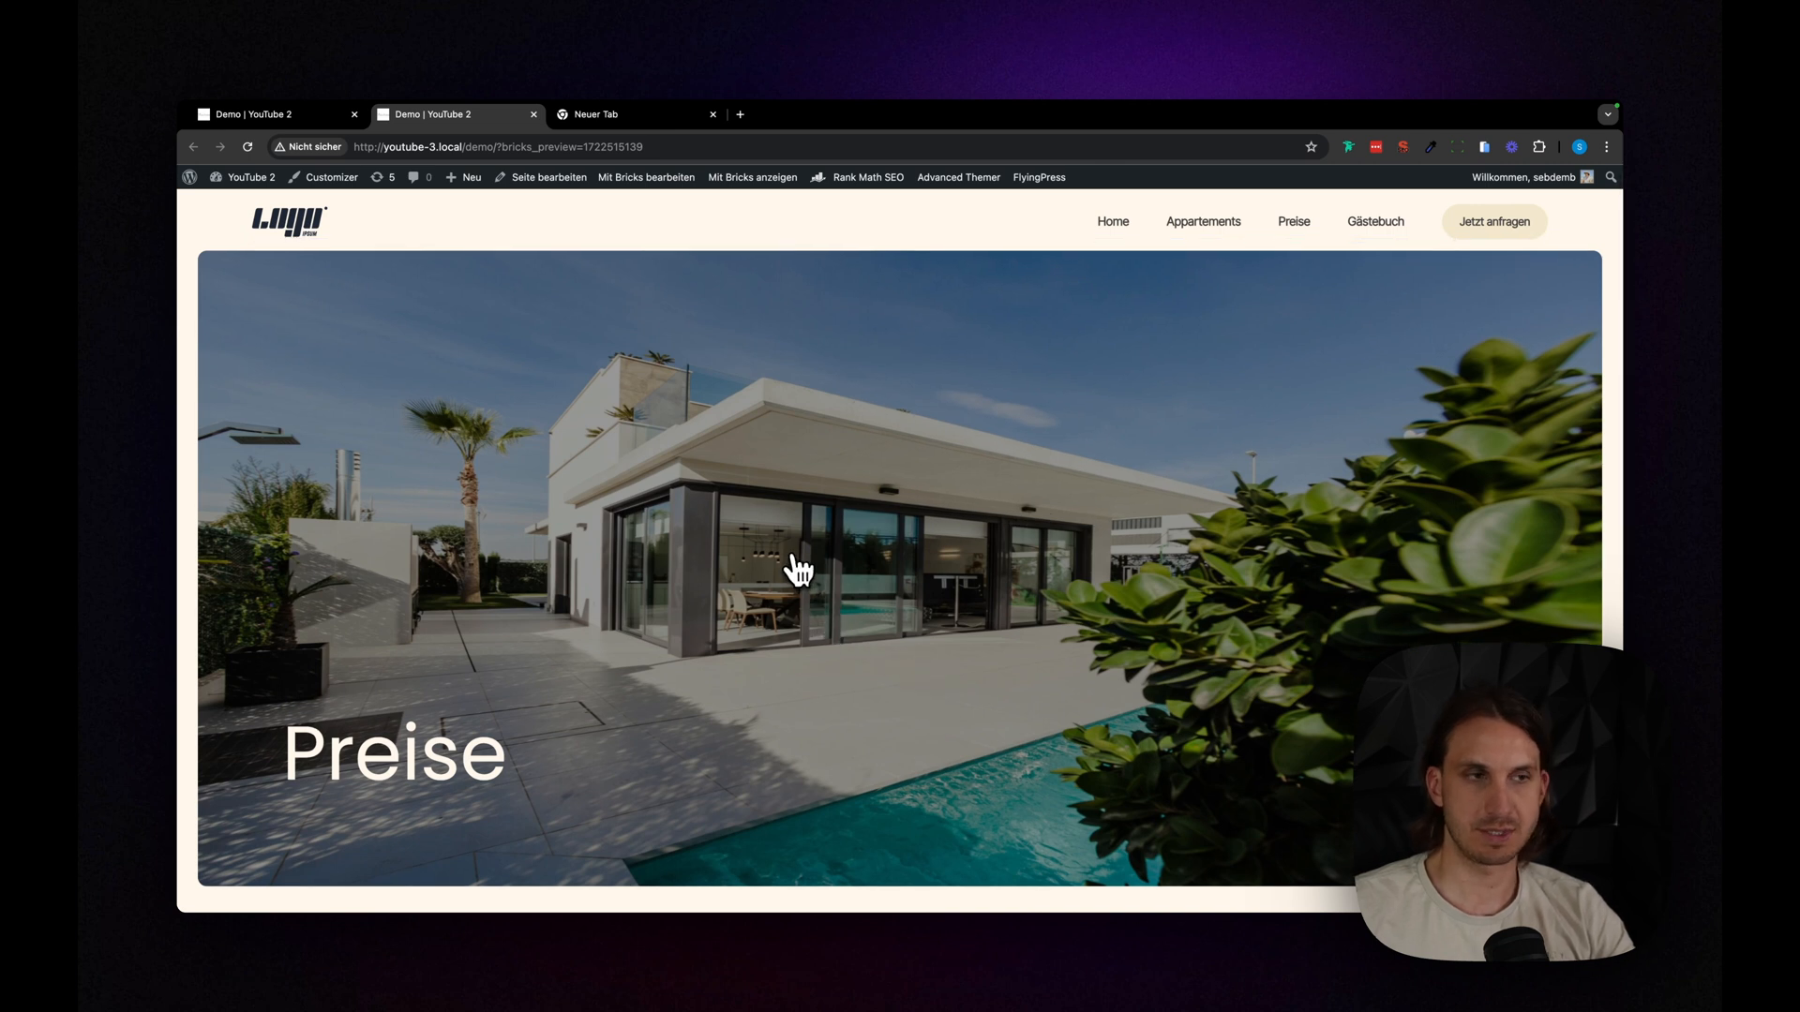
click(318, 119)
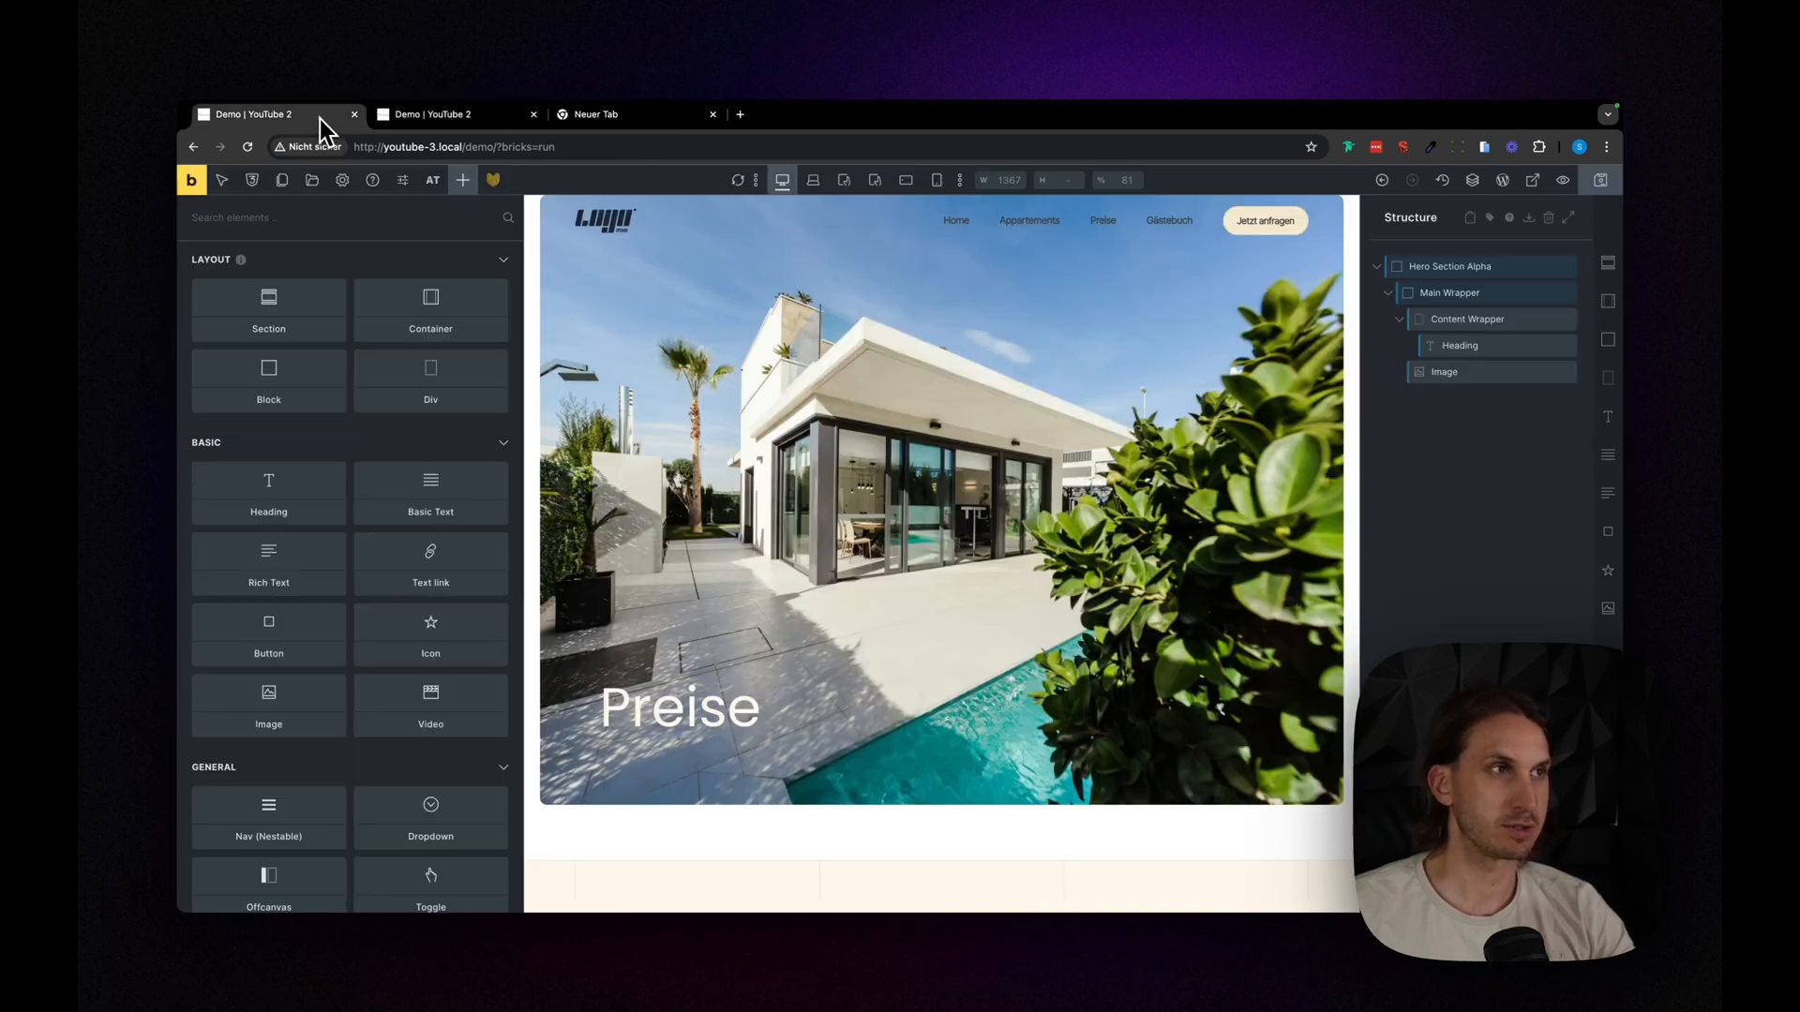
click(907, 557)
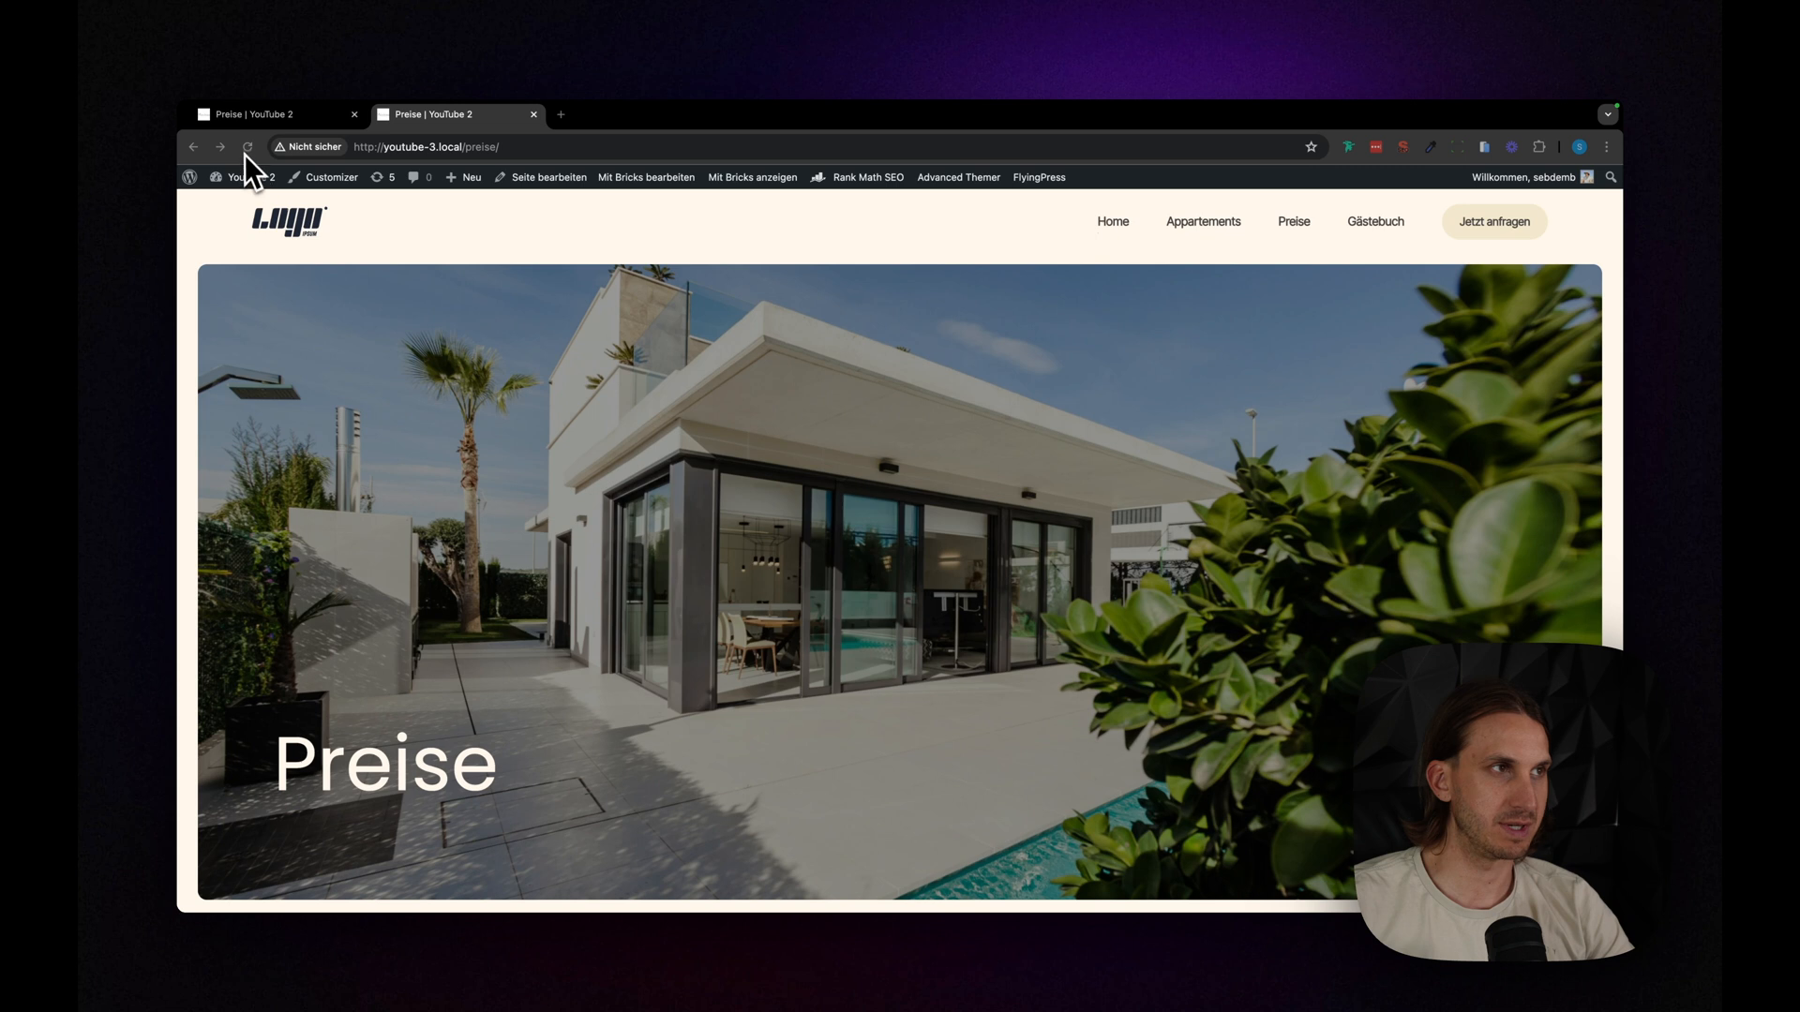
- Reload the finished Preise page and examine the entrance animation of its hero heading and image
click(248, 147)
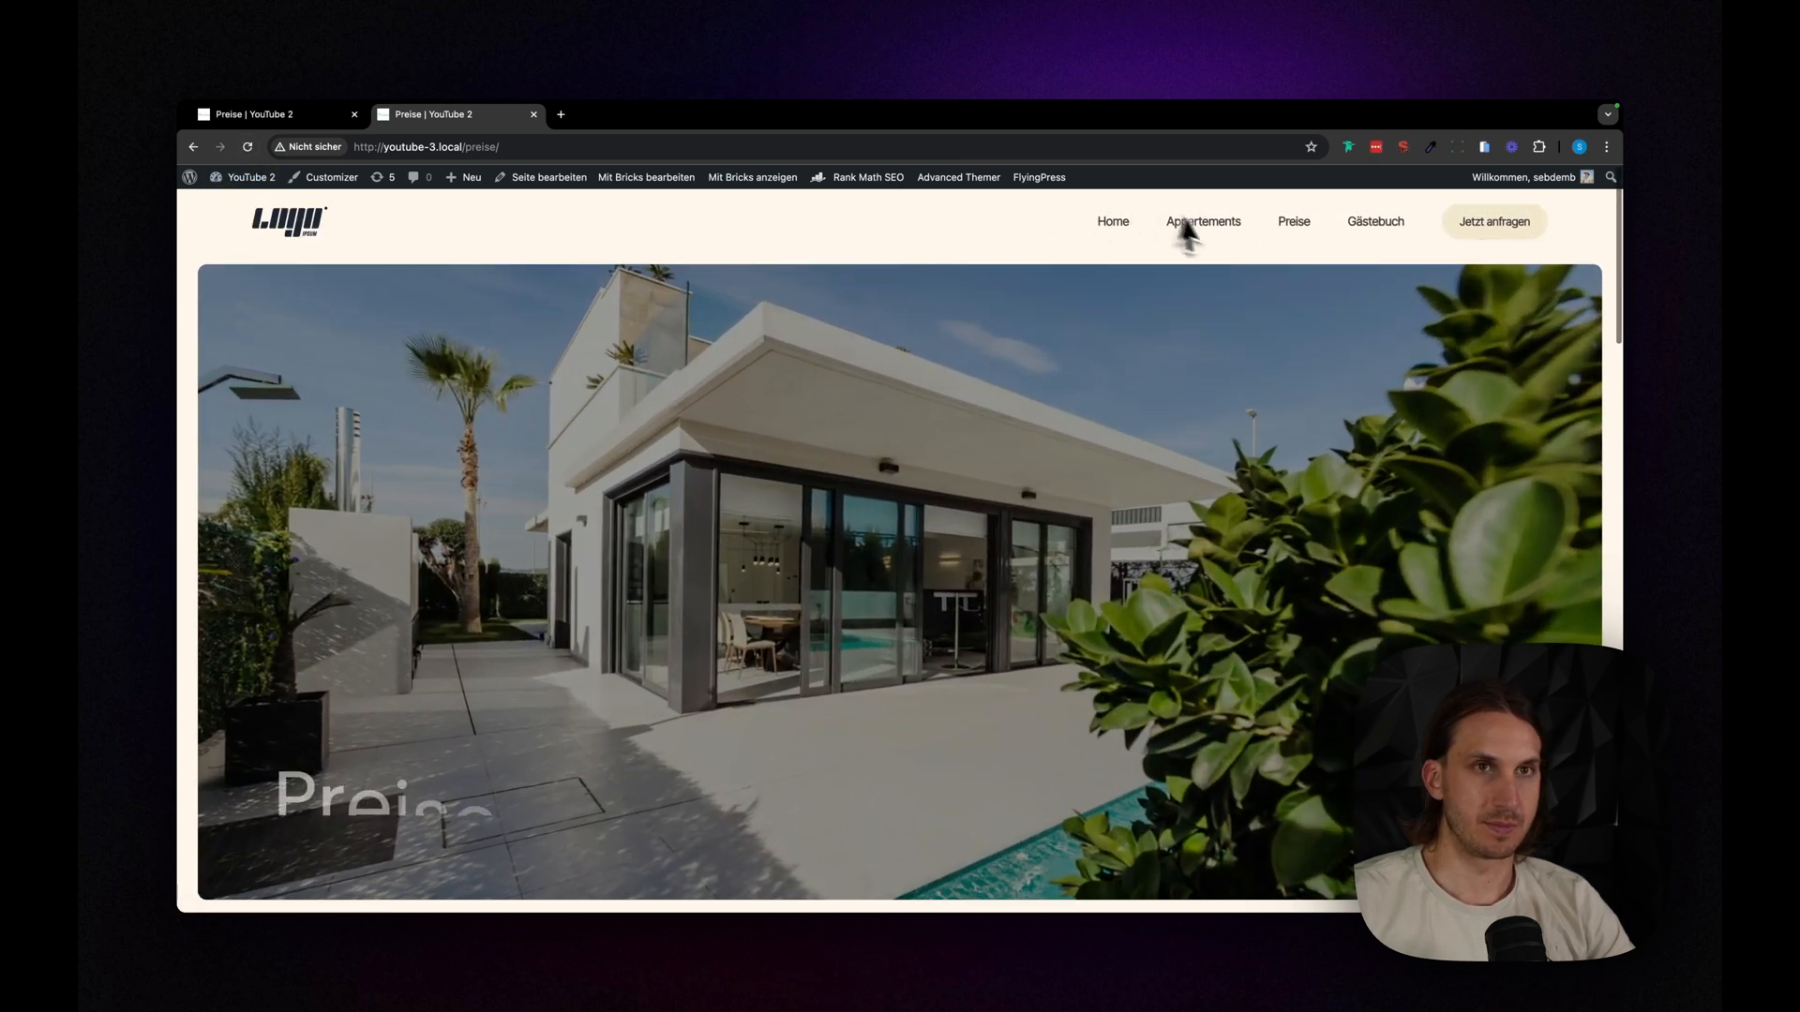
click(1293, 225)
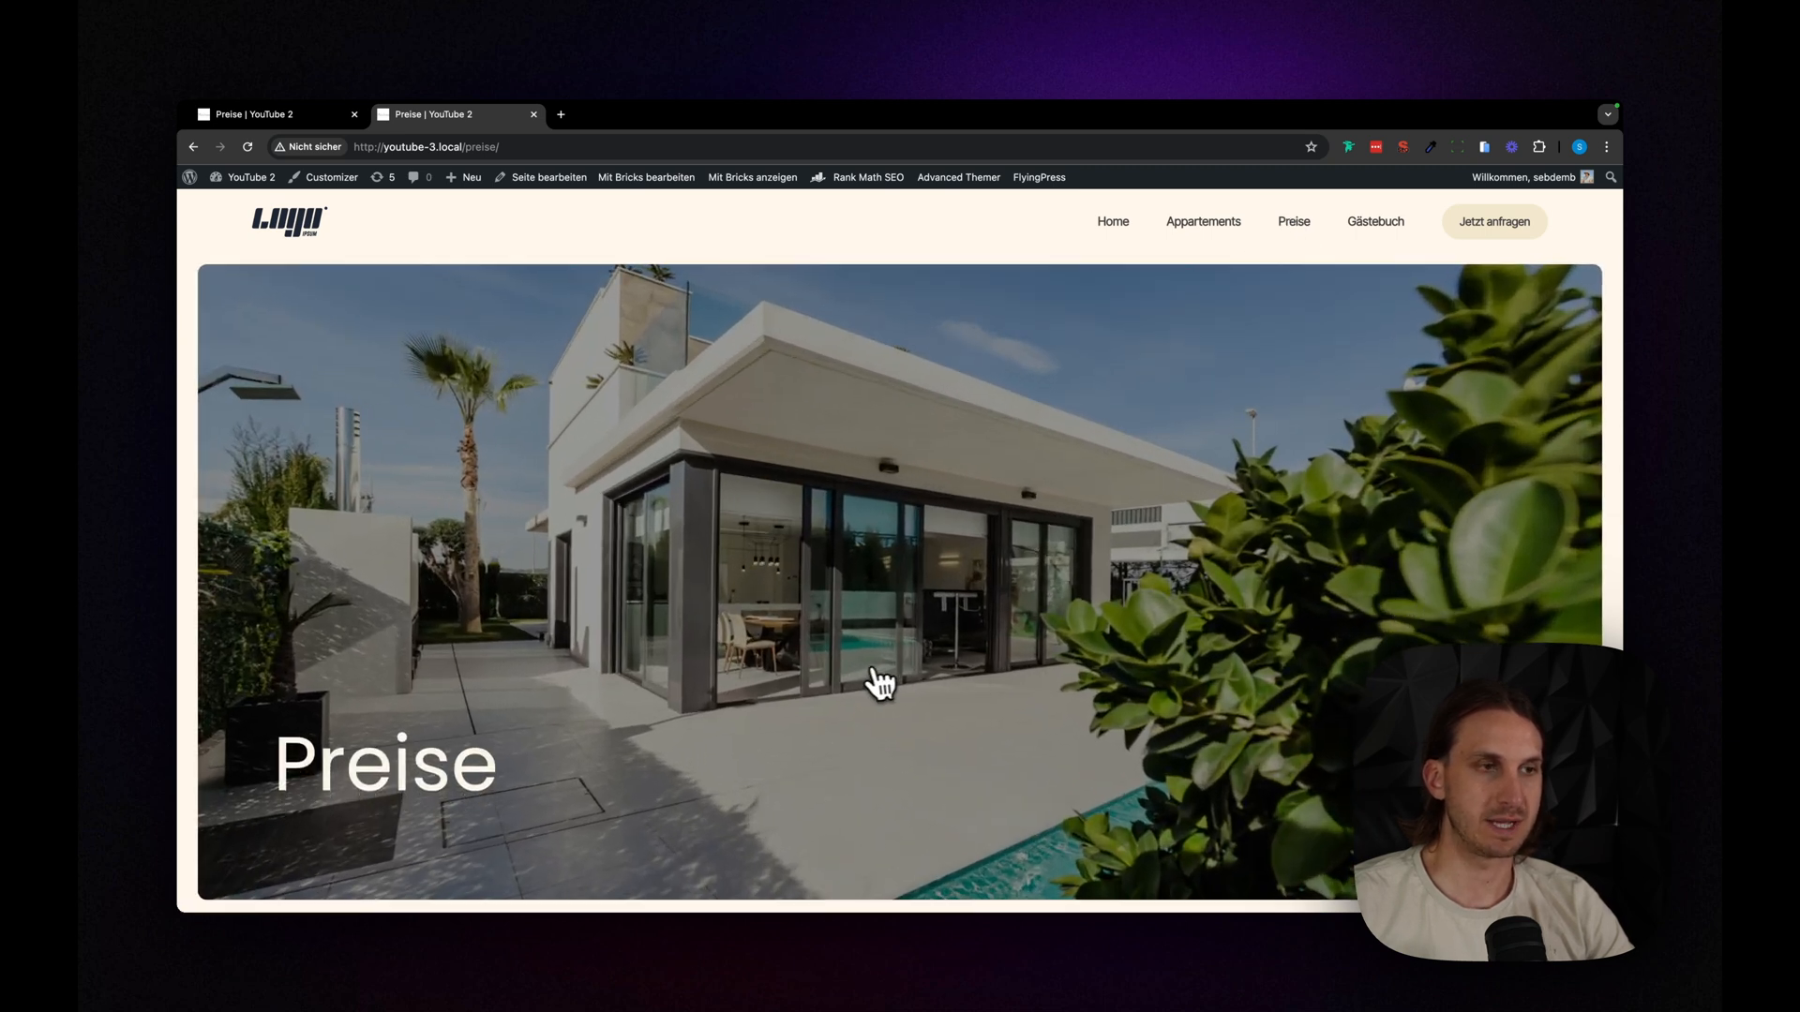
scroll(1241, 410, down, 1)
scroll(1350, 354, up, 1)
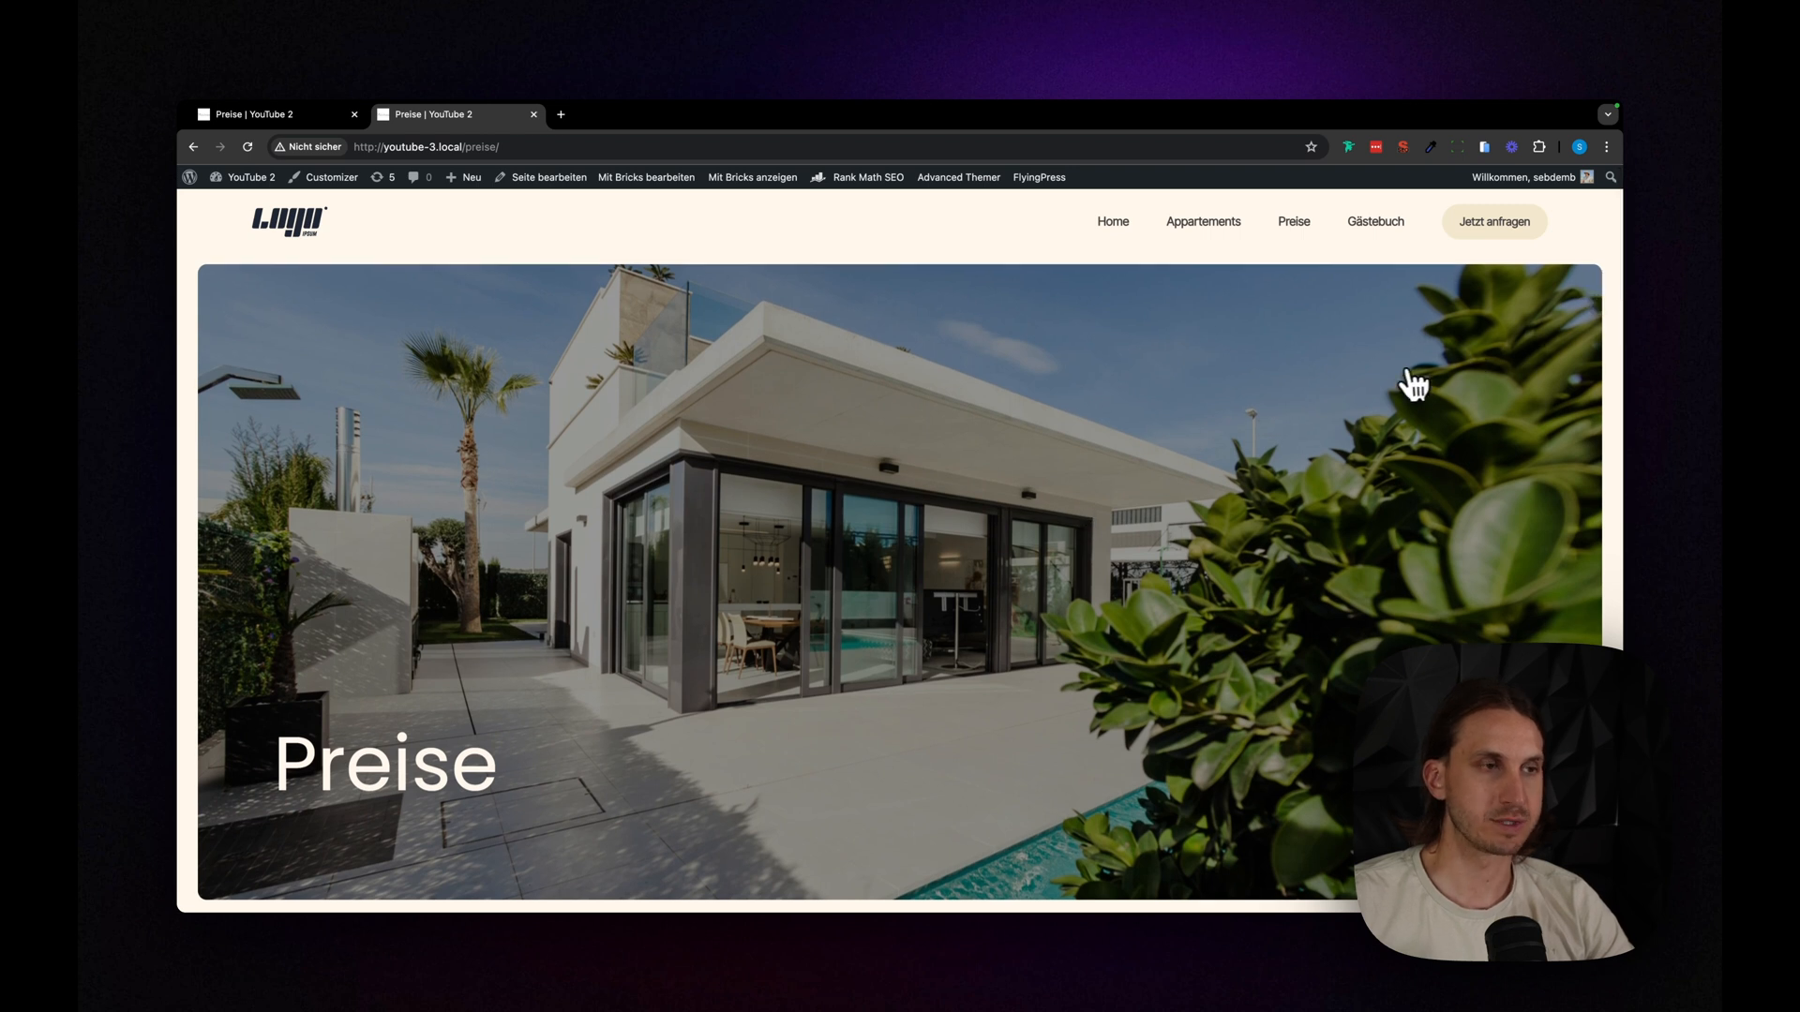
drag(302, 759, 453, 767)
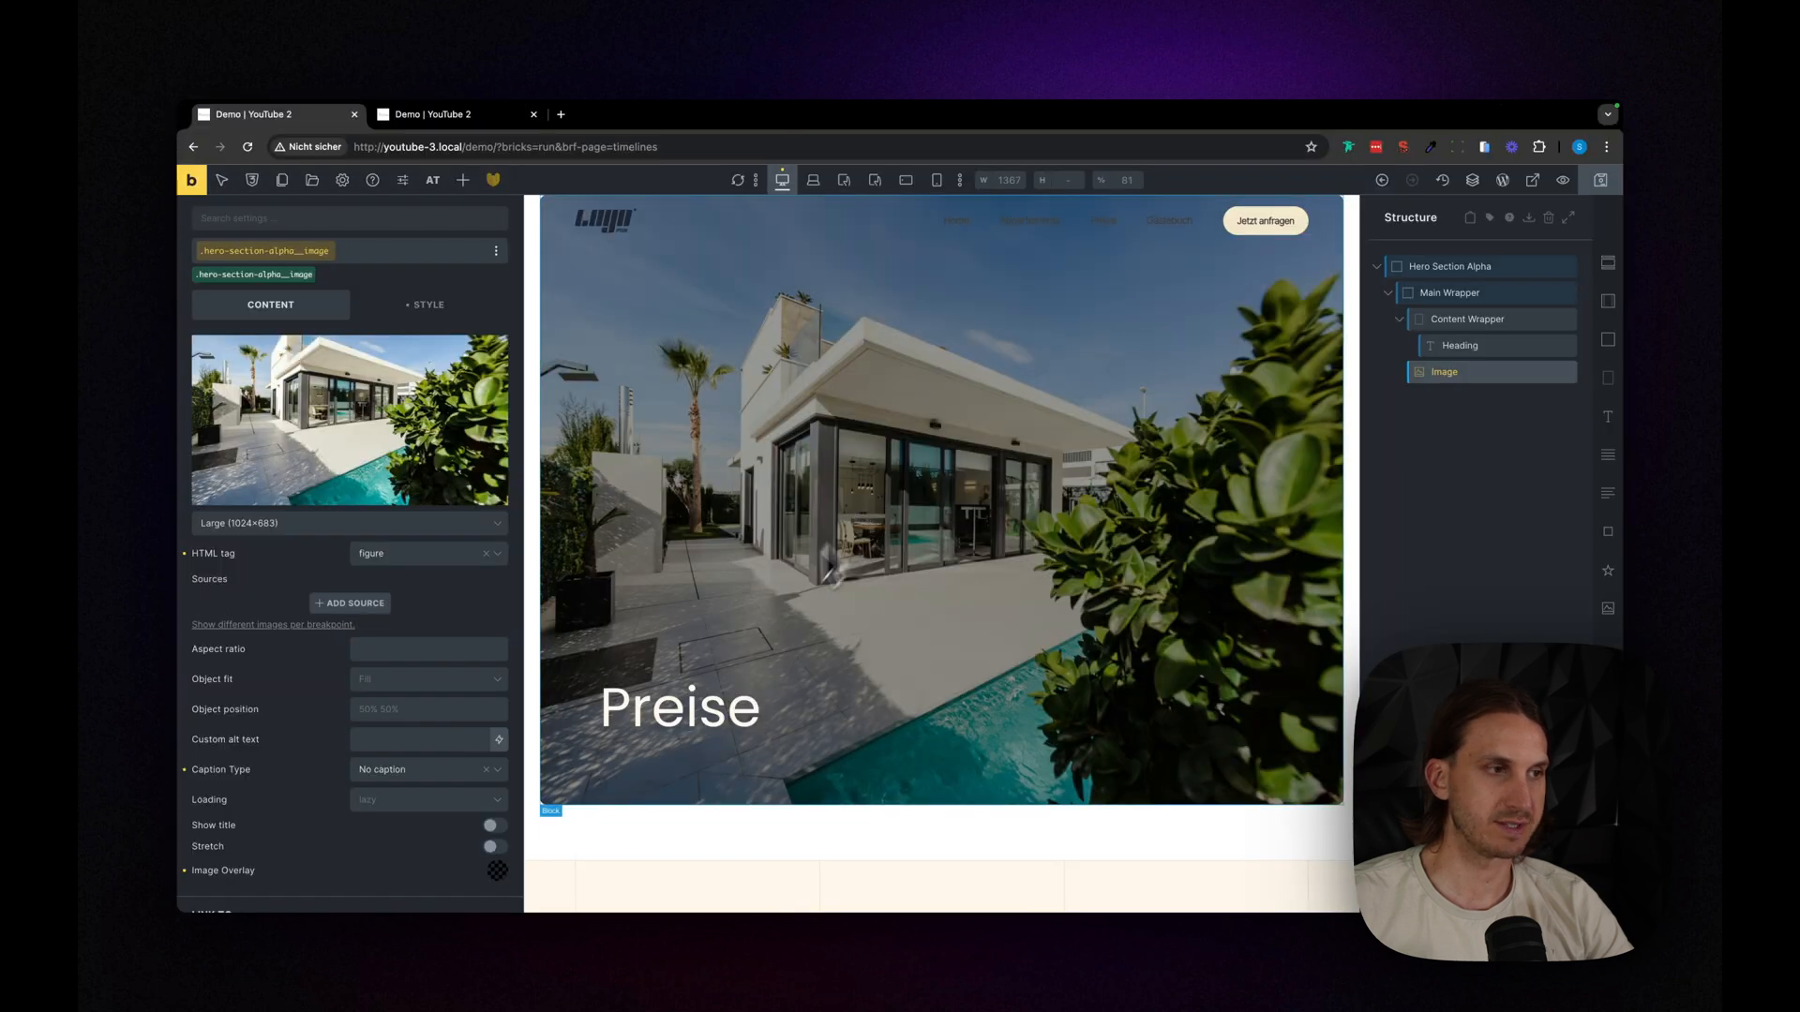
- Create a new Bricksforge timeline in the Entrance folder and name it "Hero Section"
click(493, 180)
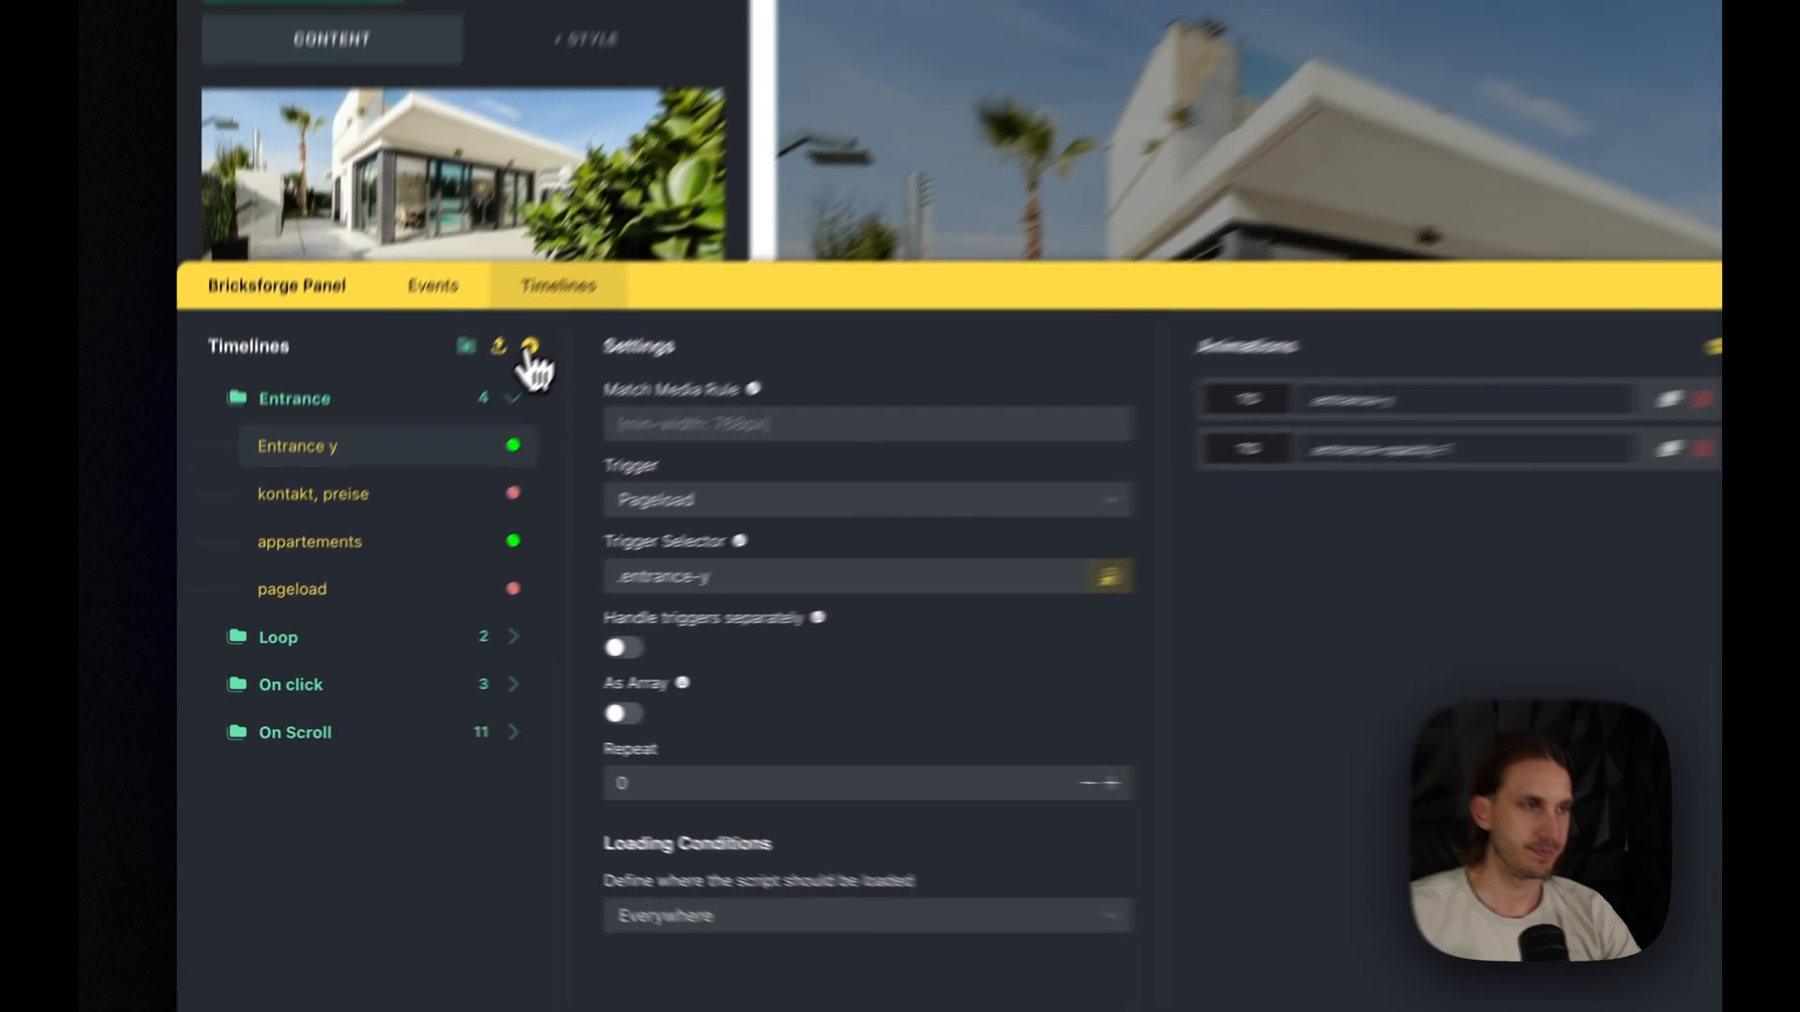
click(391, 491)
drag(305, 671, 300, 613)
drag(424, 513, 431, 413)
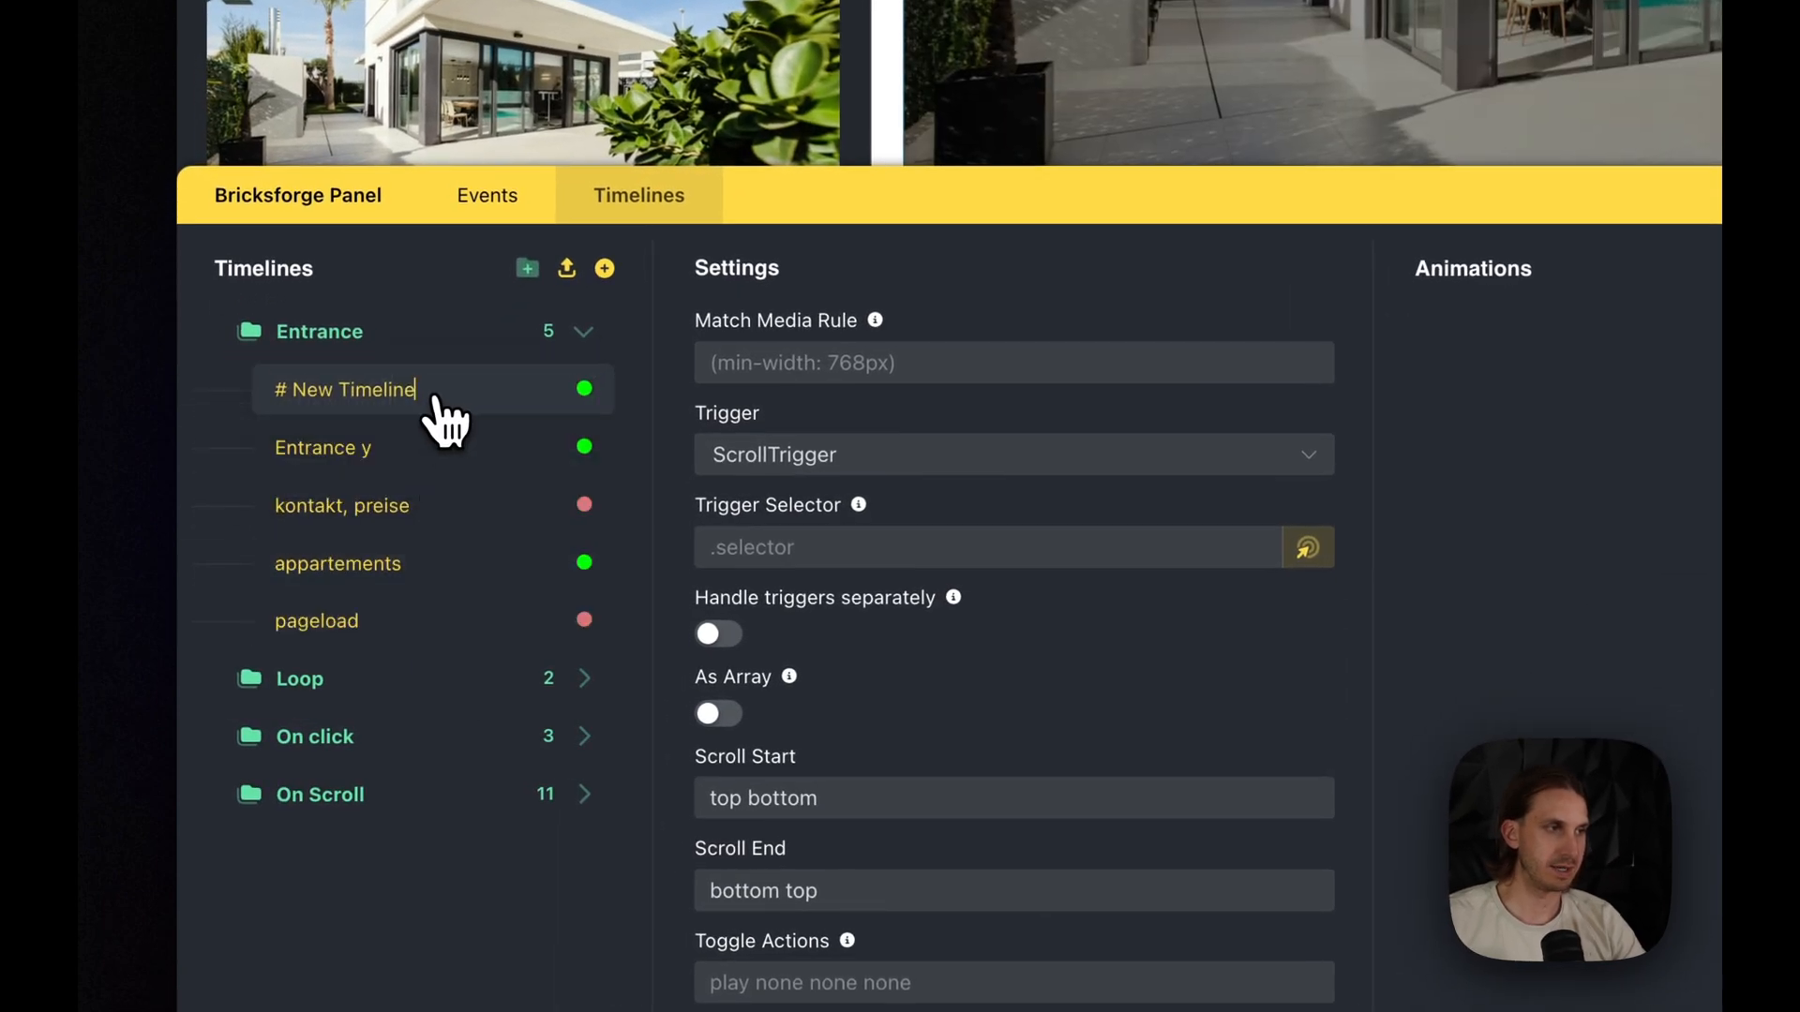
double_click(435, 401)
text(Hero Section)
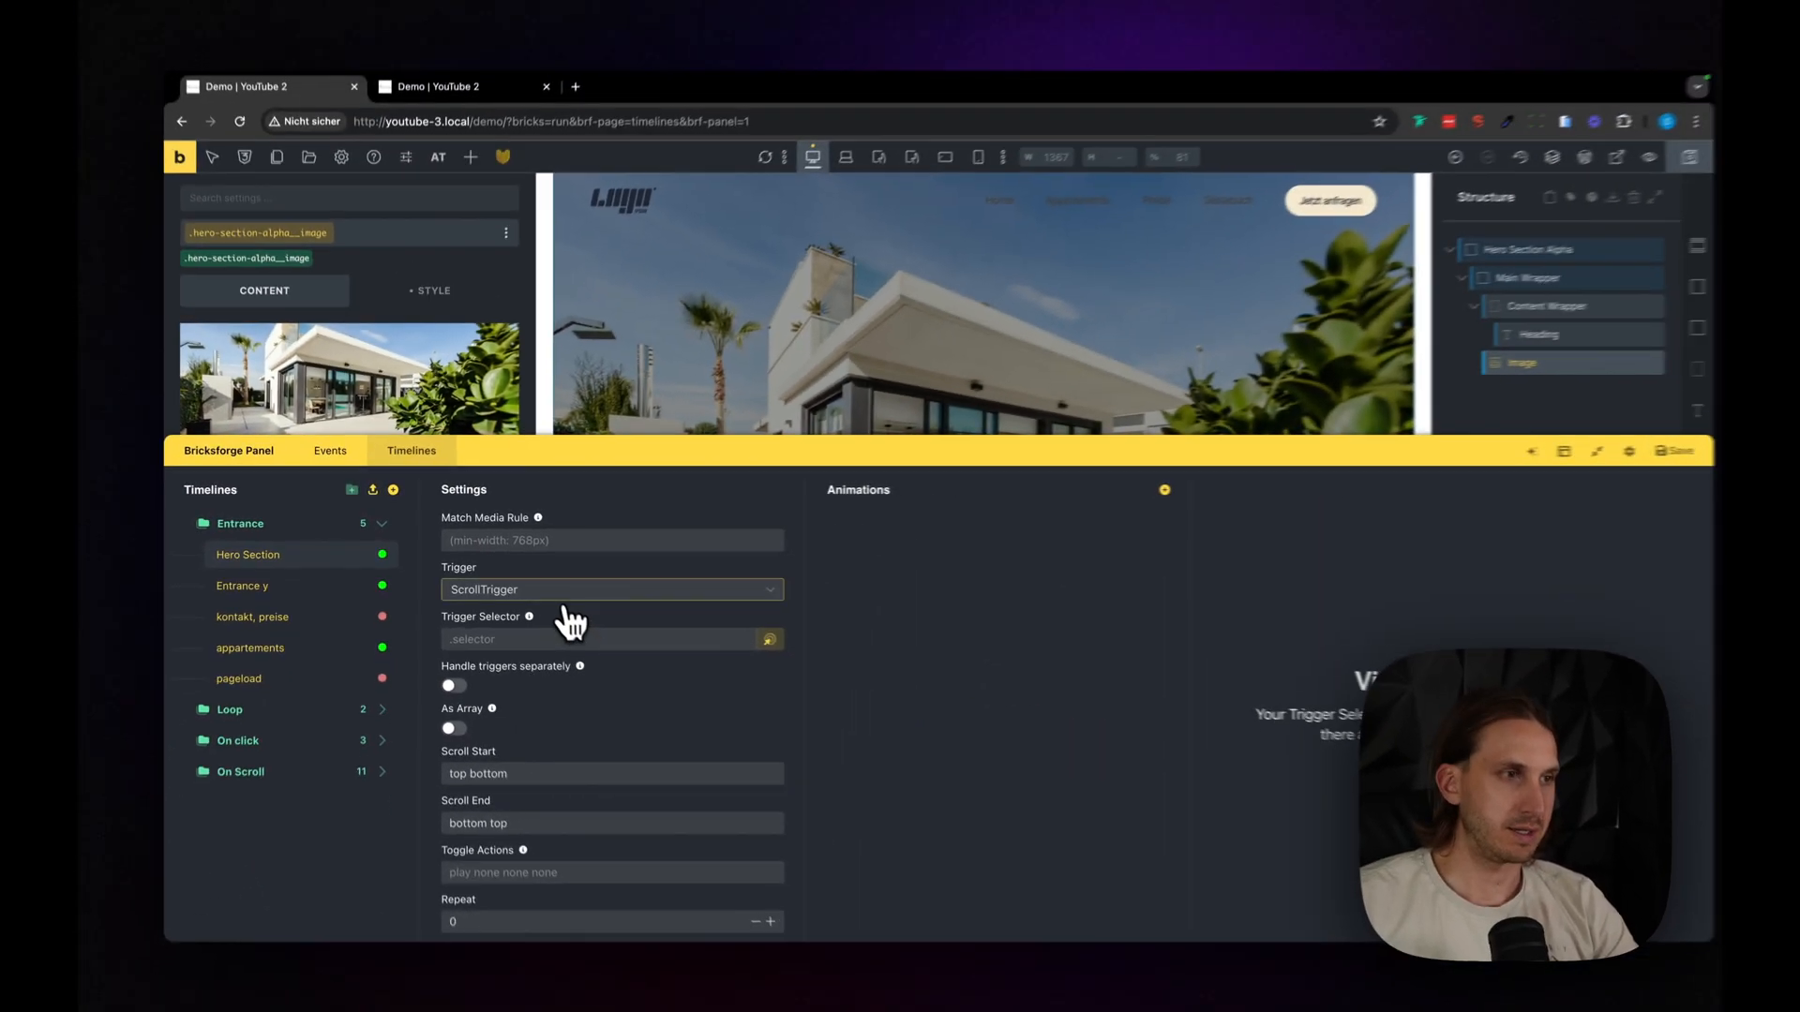
- Set the Hero Section timeline's trigger to Pageload
click(913, 459)
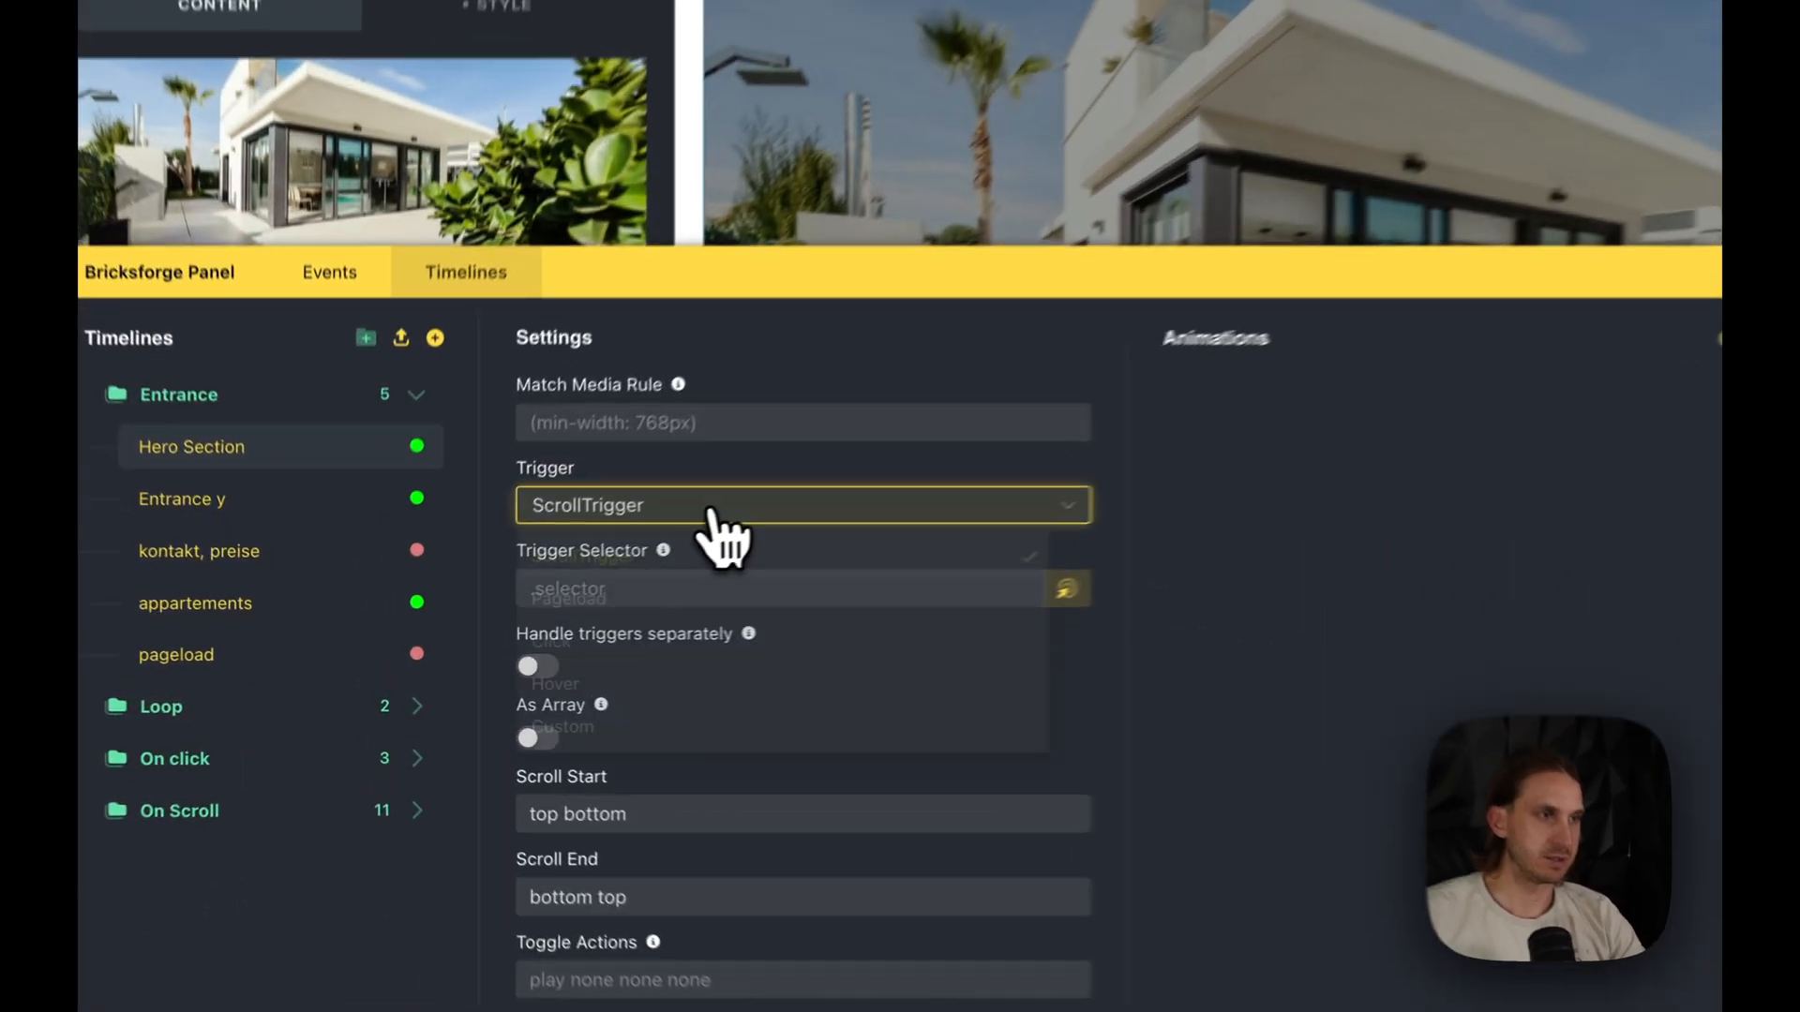
click(701, 515)
click(645, 603)
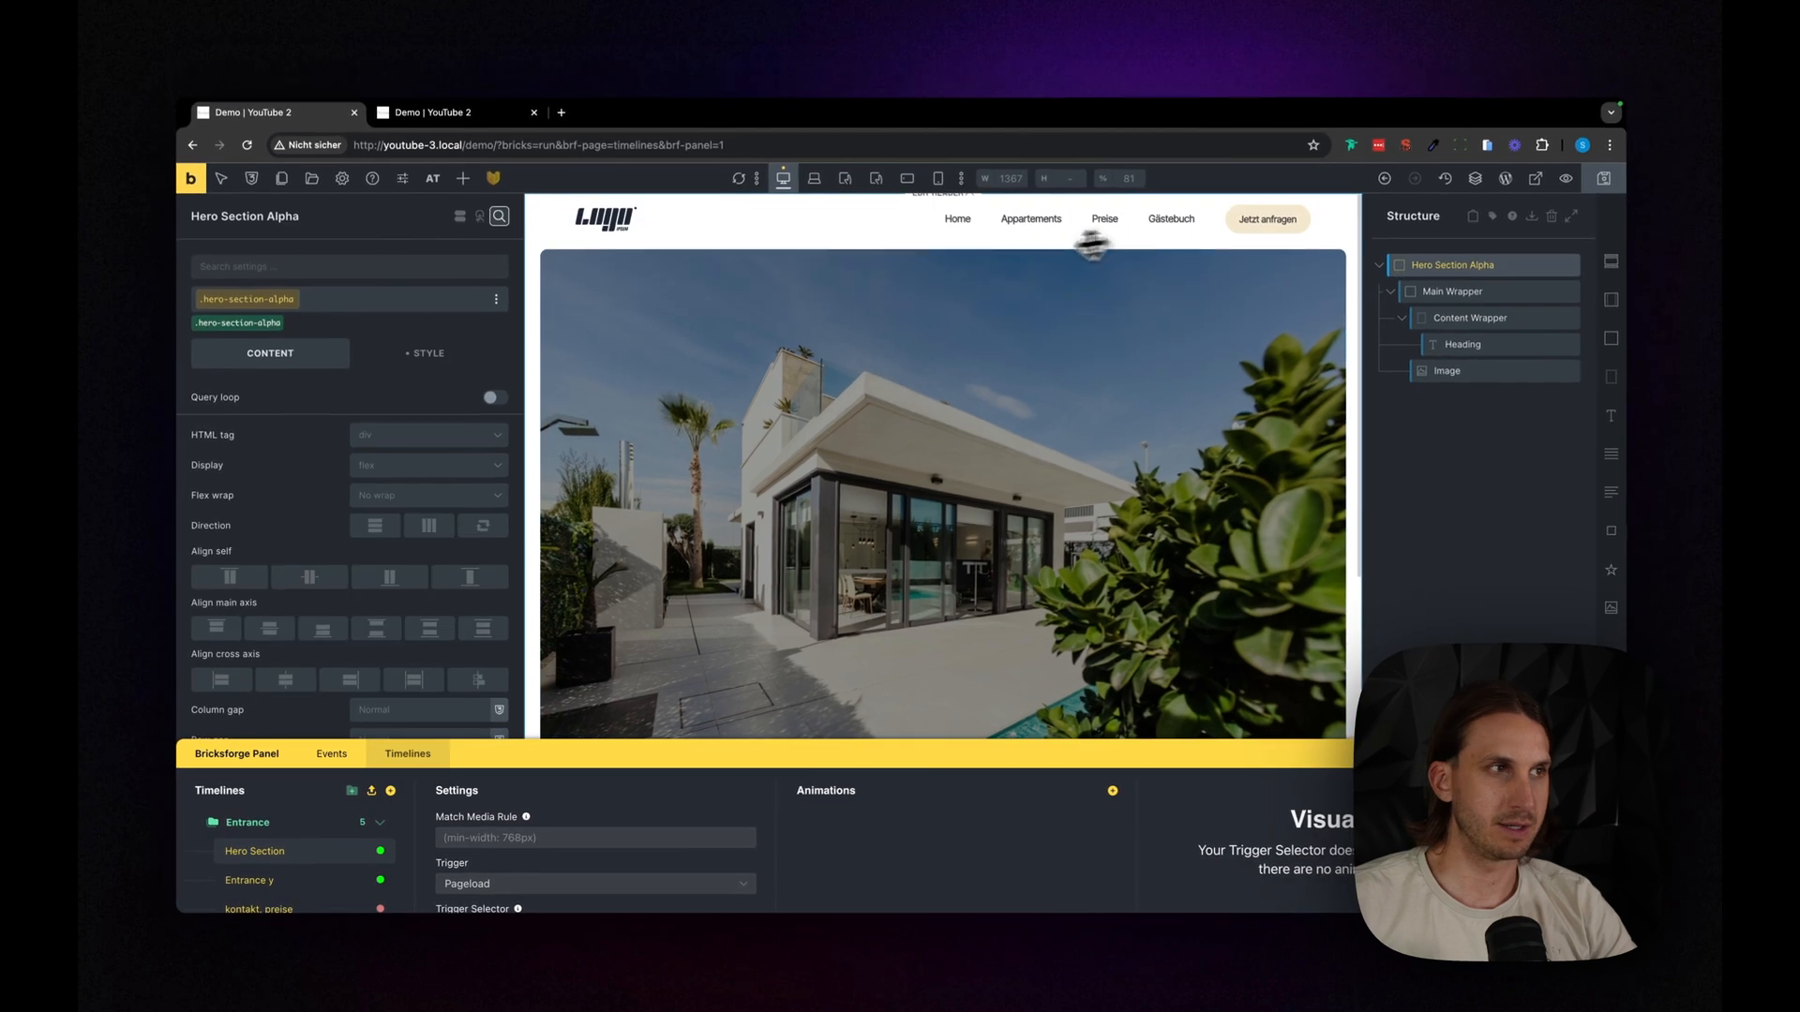
- Copy the Hero Section Alpha class and set it as the timeline's trigger selector, .hero-section-alpha
click(484, 309)
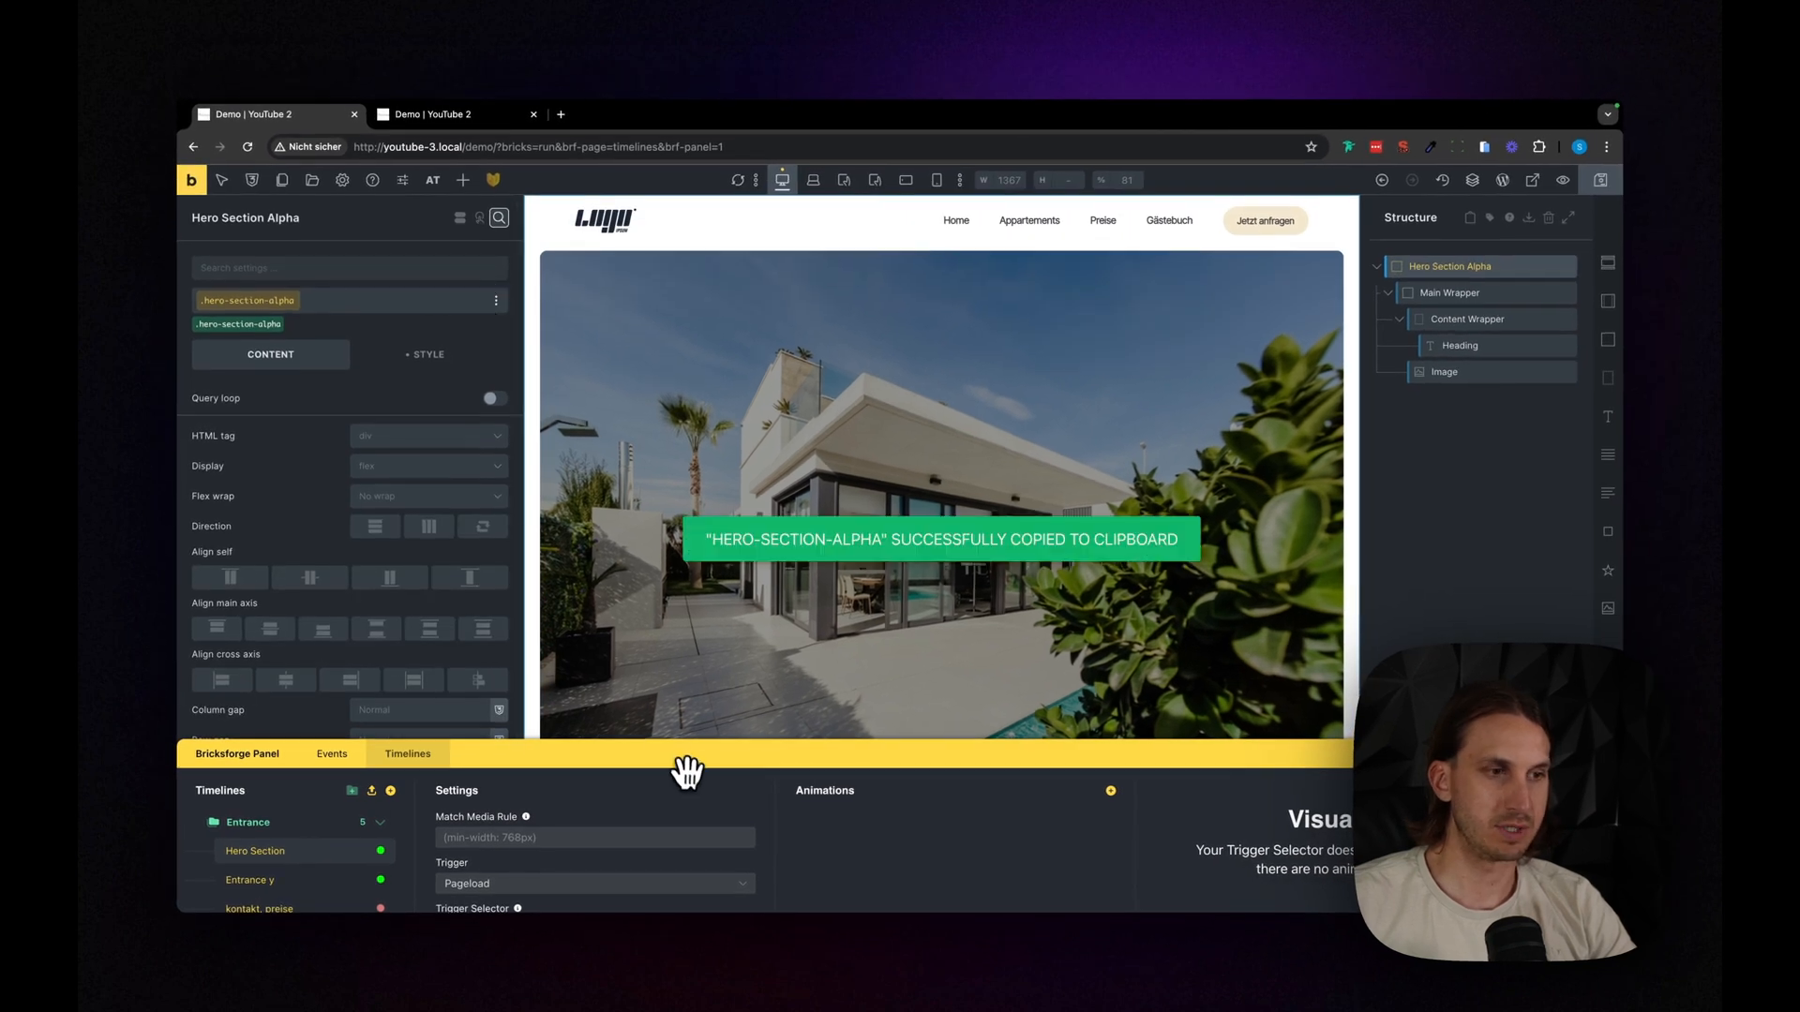
drag(687, 771, 687, 465)
click(520, 634)
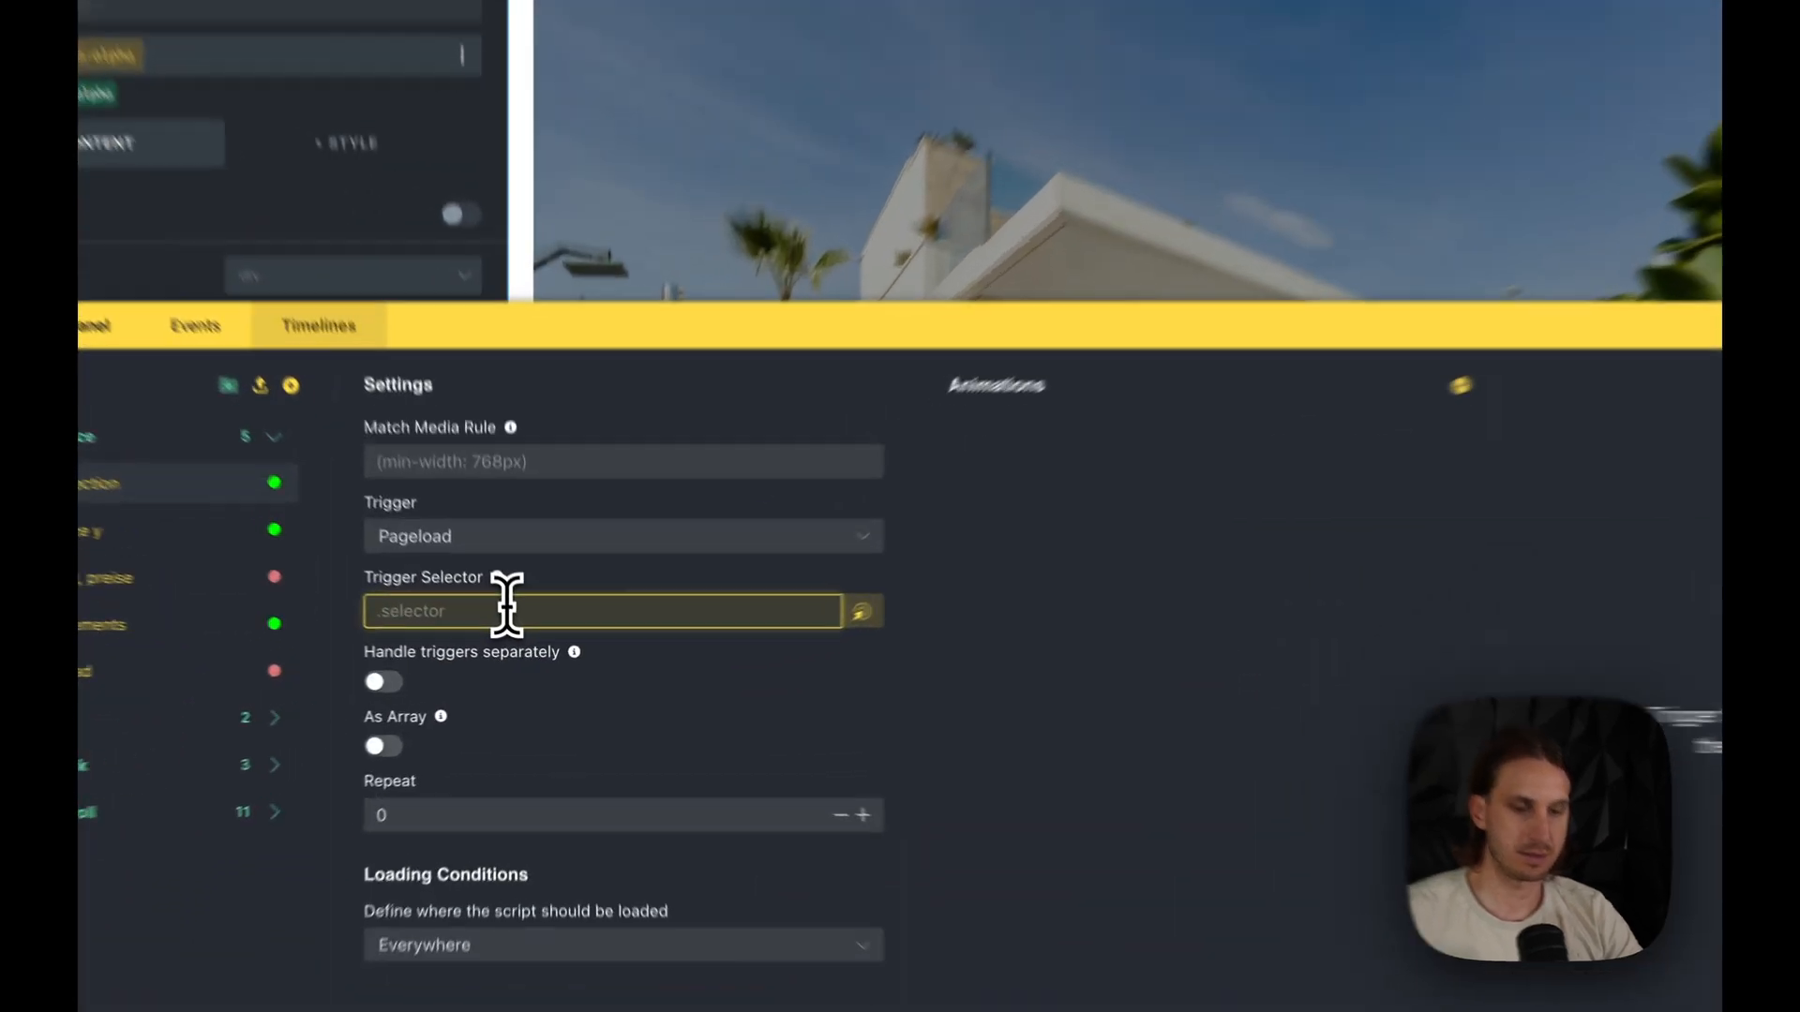
text(.hero-section-alpha)
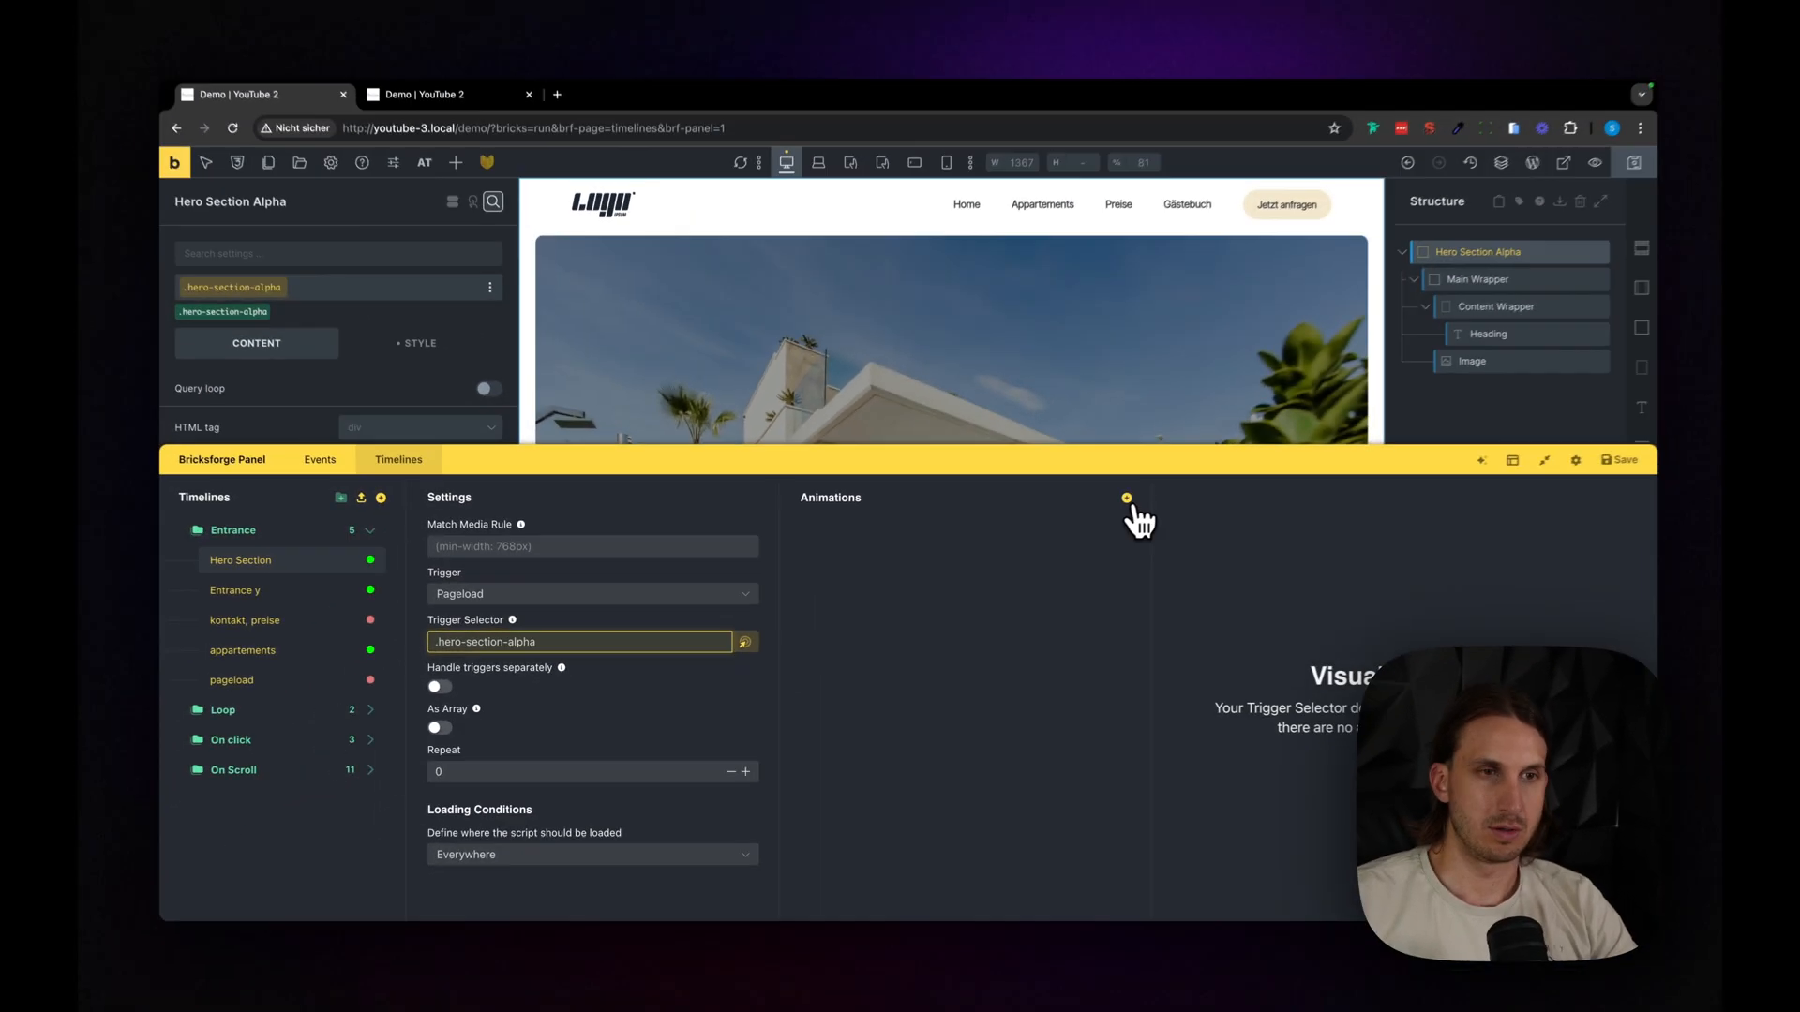
- Add an animation to the Hero Section timeline that targets the main wrapper class, .hero-section-alpha__main-wrapper
click(1269, 446)
drag(1233, 394, 1232, 622)
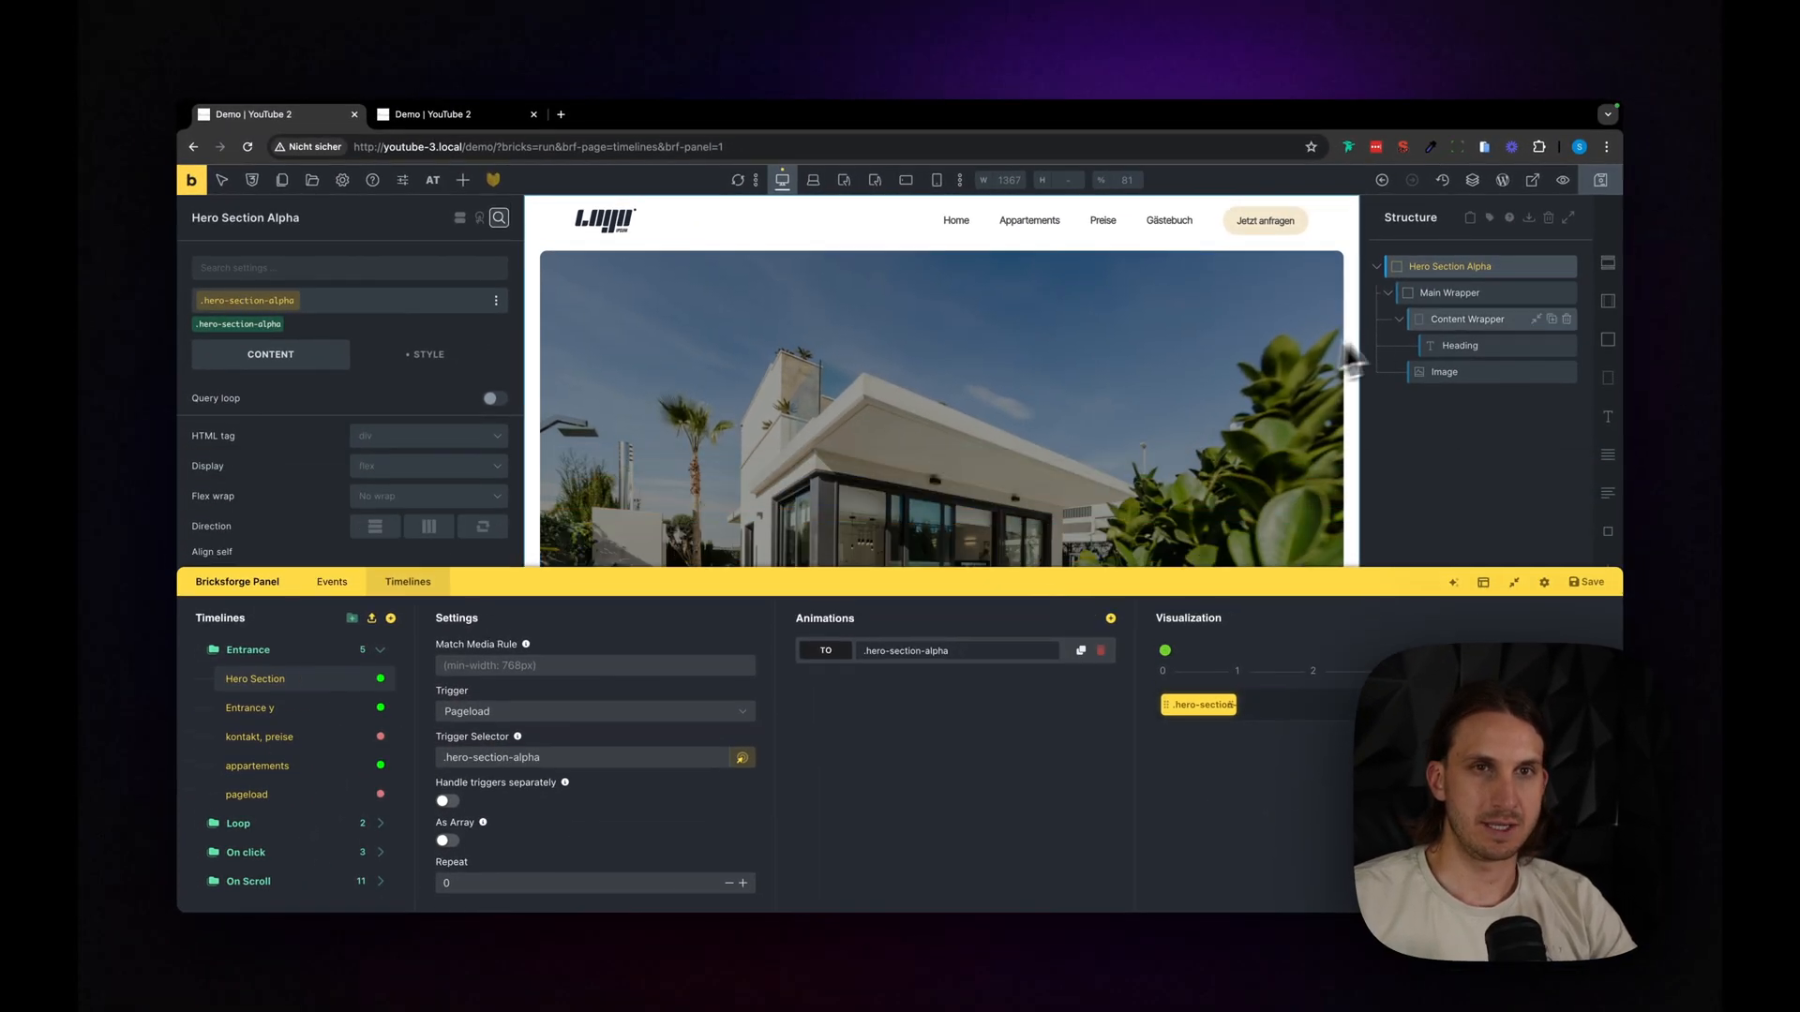
click(1454, 292)
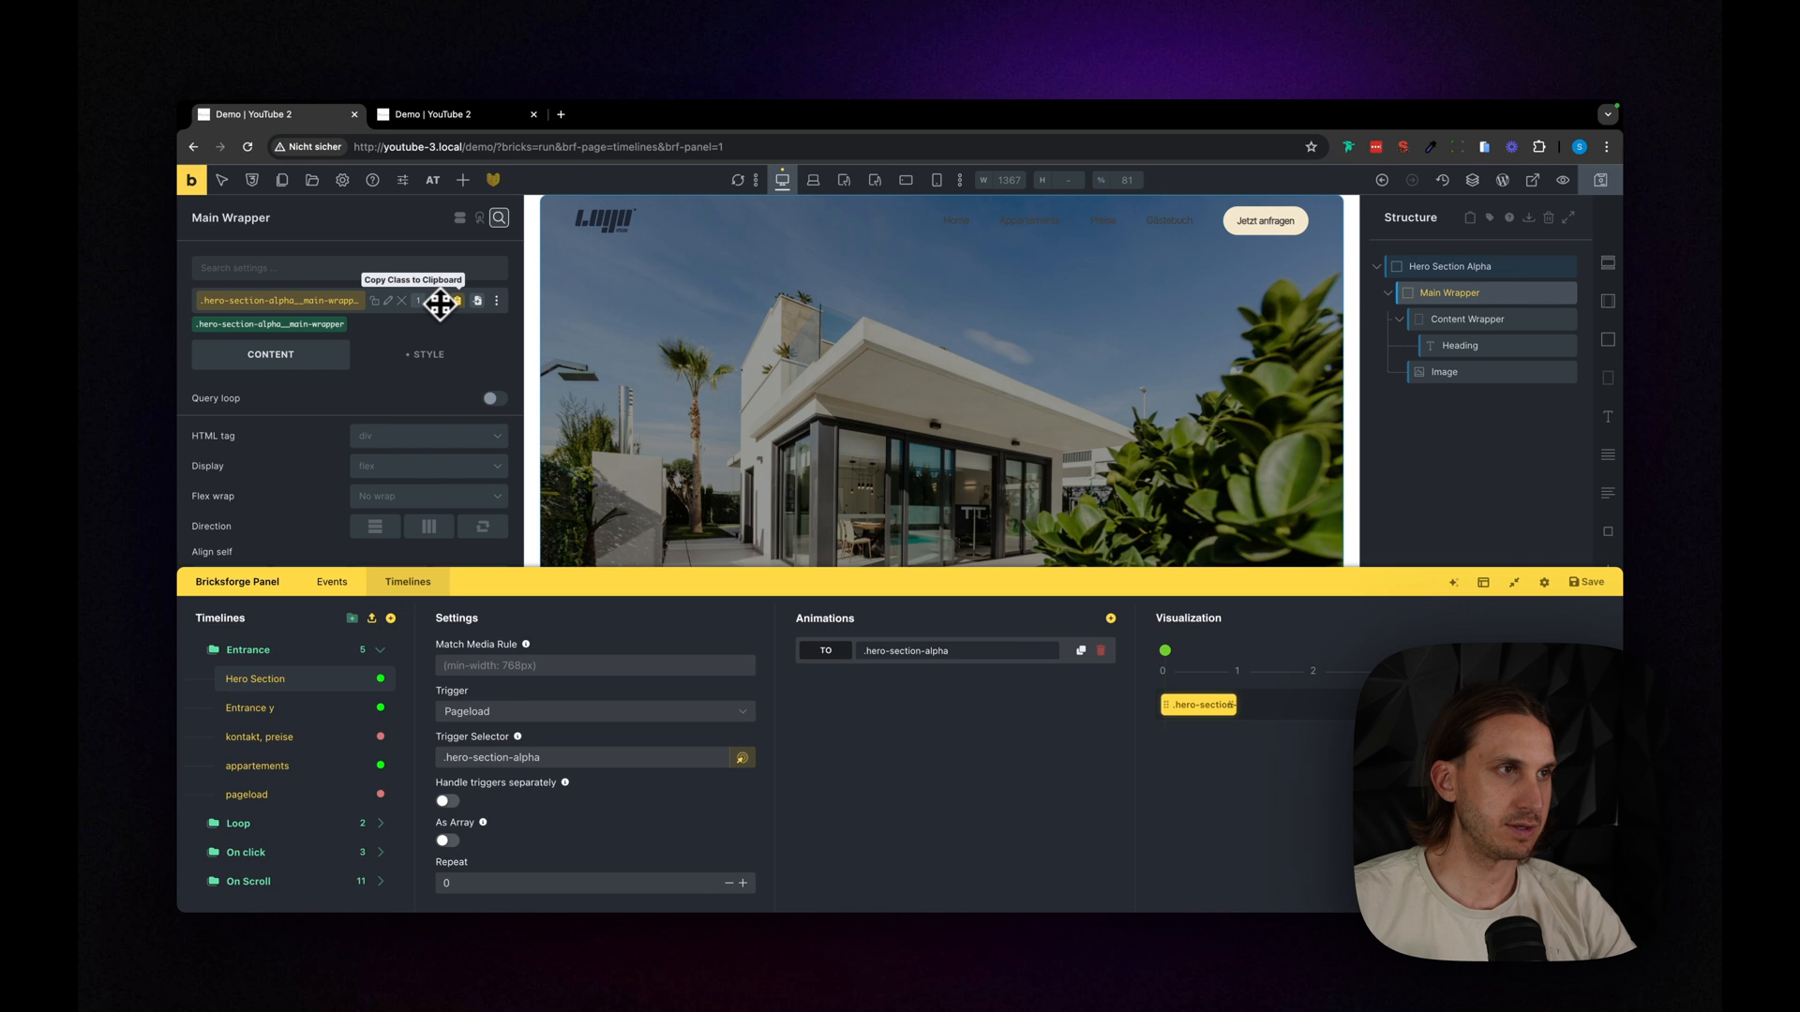
click(458, 302)
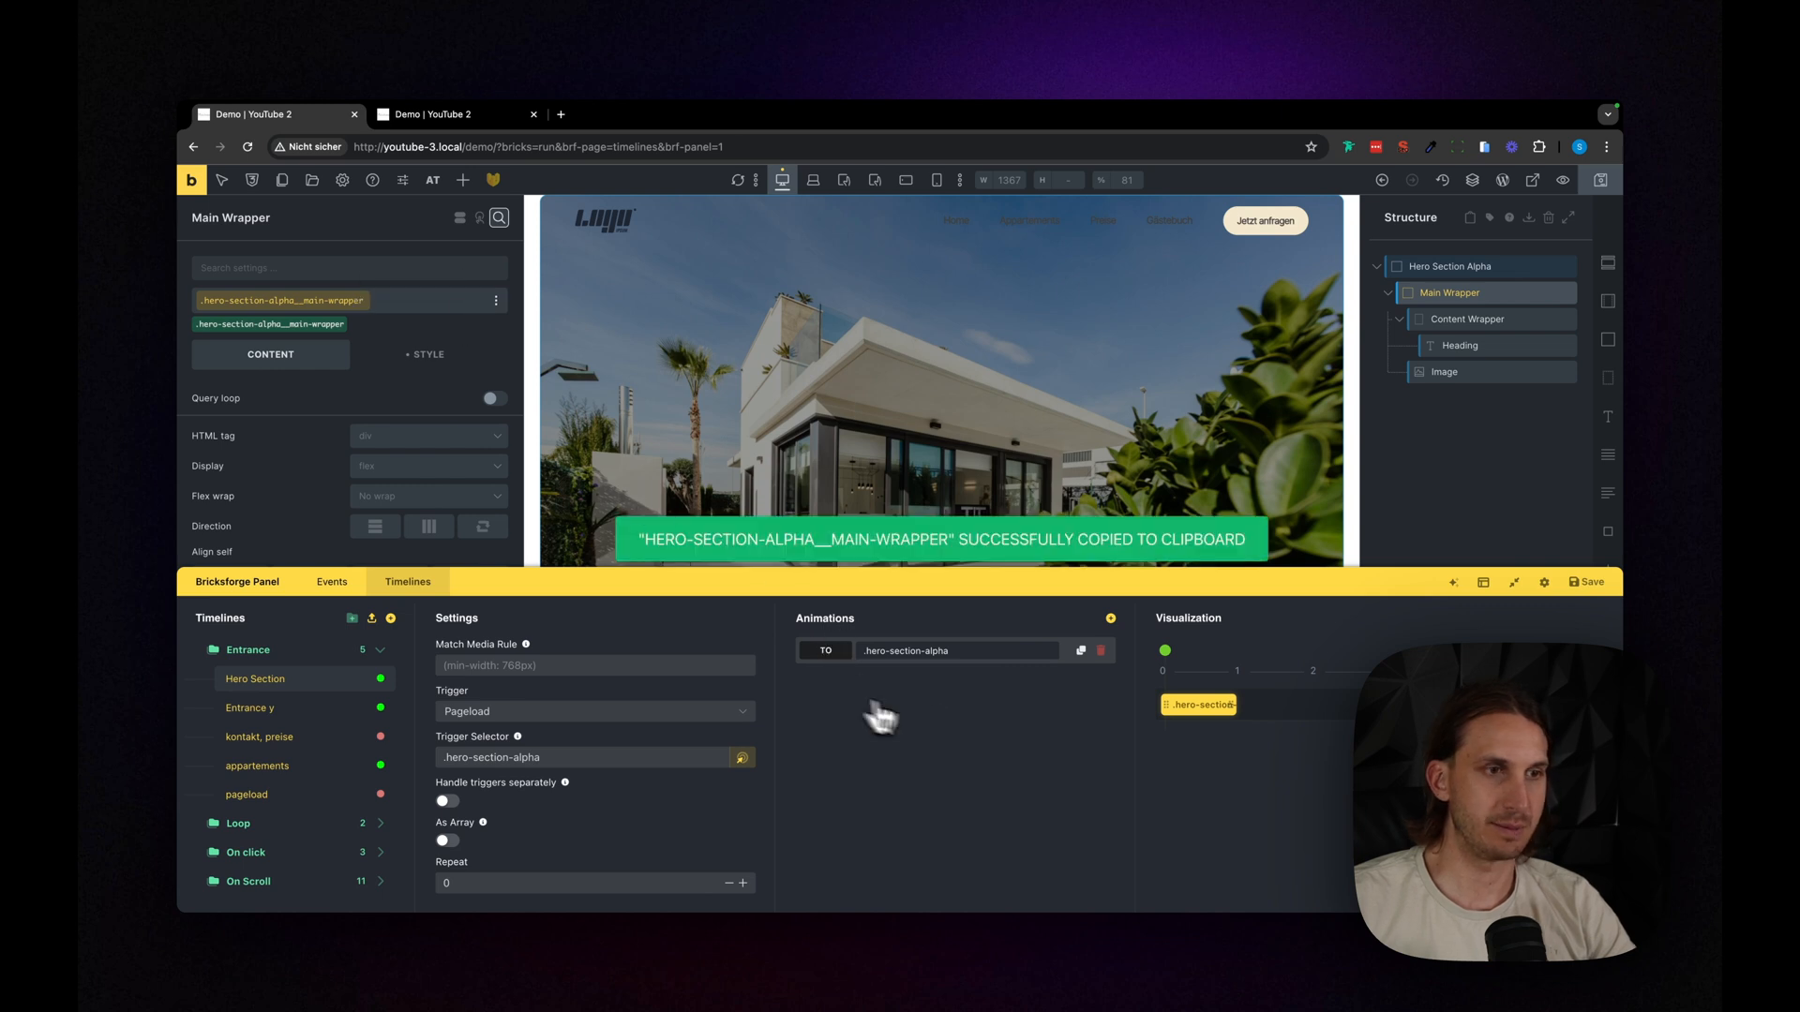
click(958, 666)
triple_click(966, 751)
text(.)
key(ctrl+v)
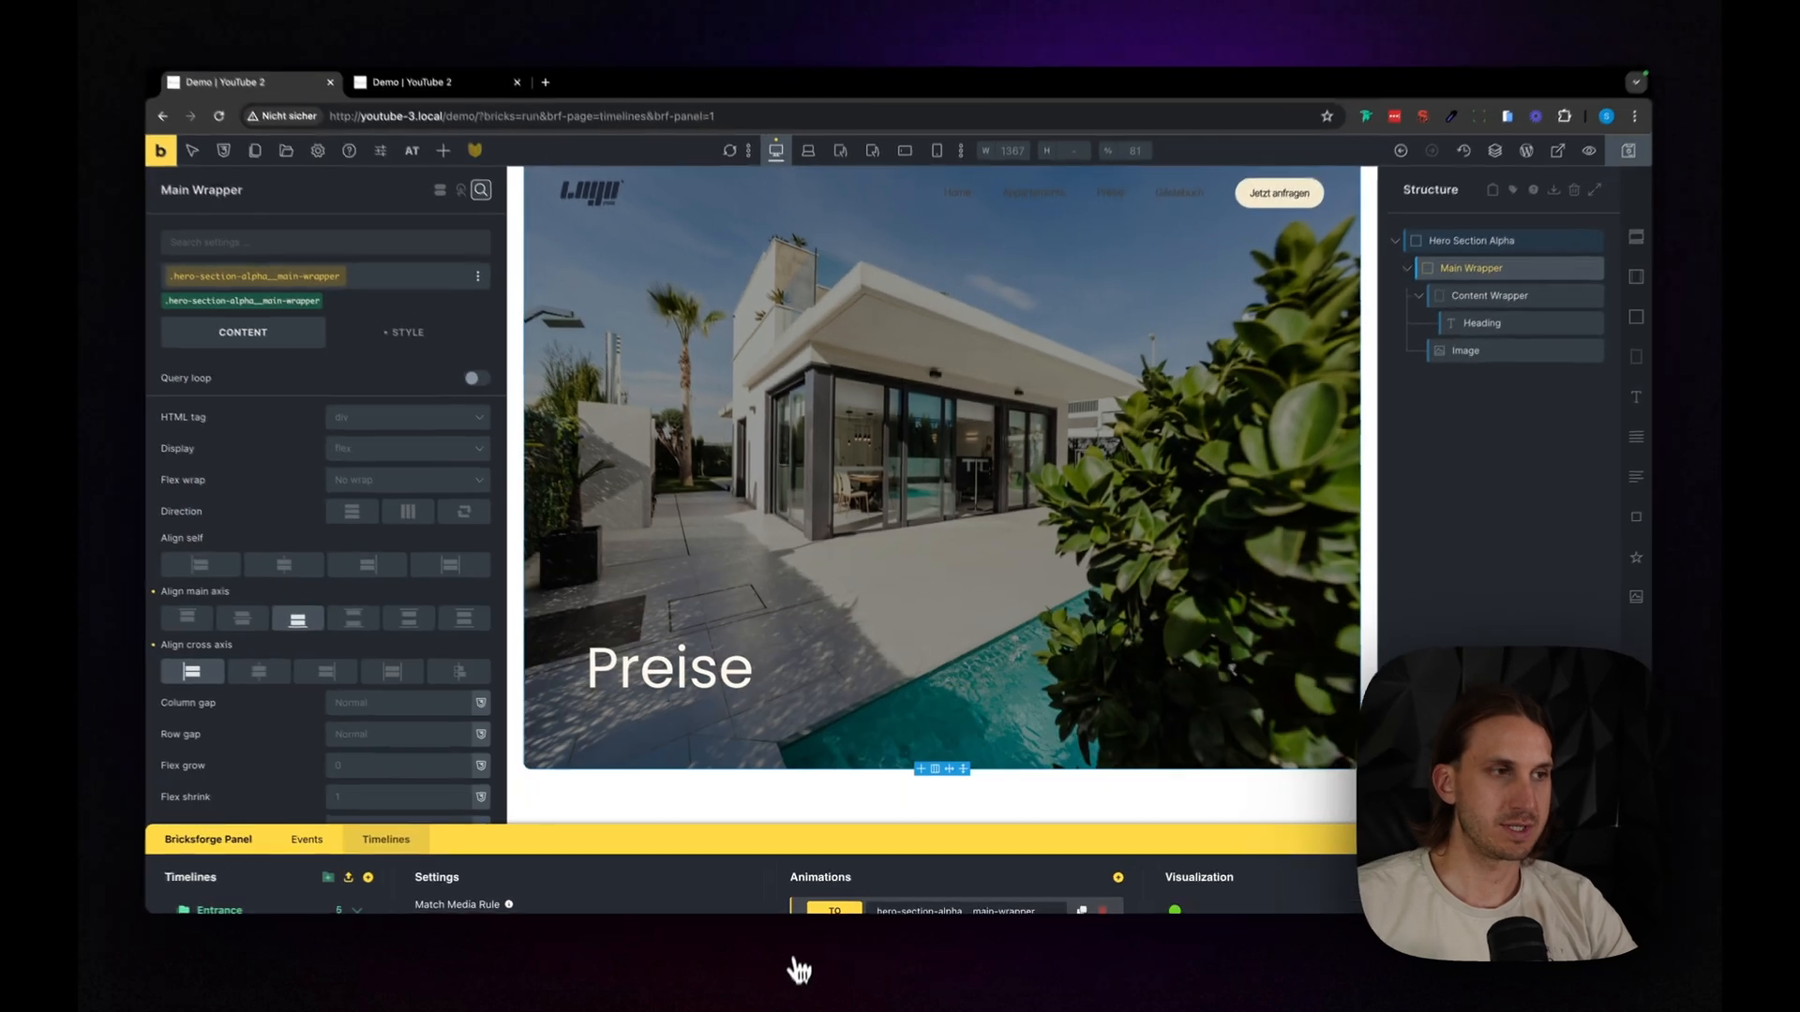
- Change the main wrapper animation's method to From
drag(799, 971, 802, 821)
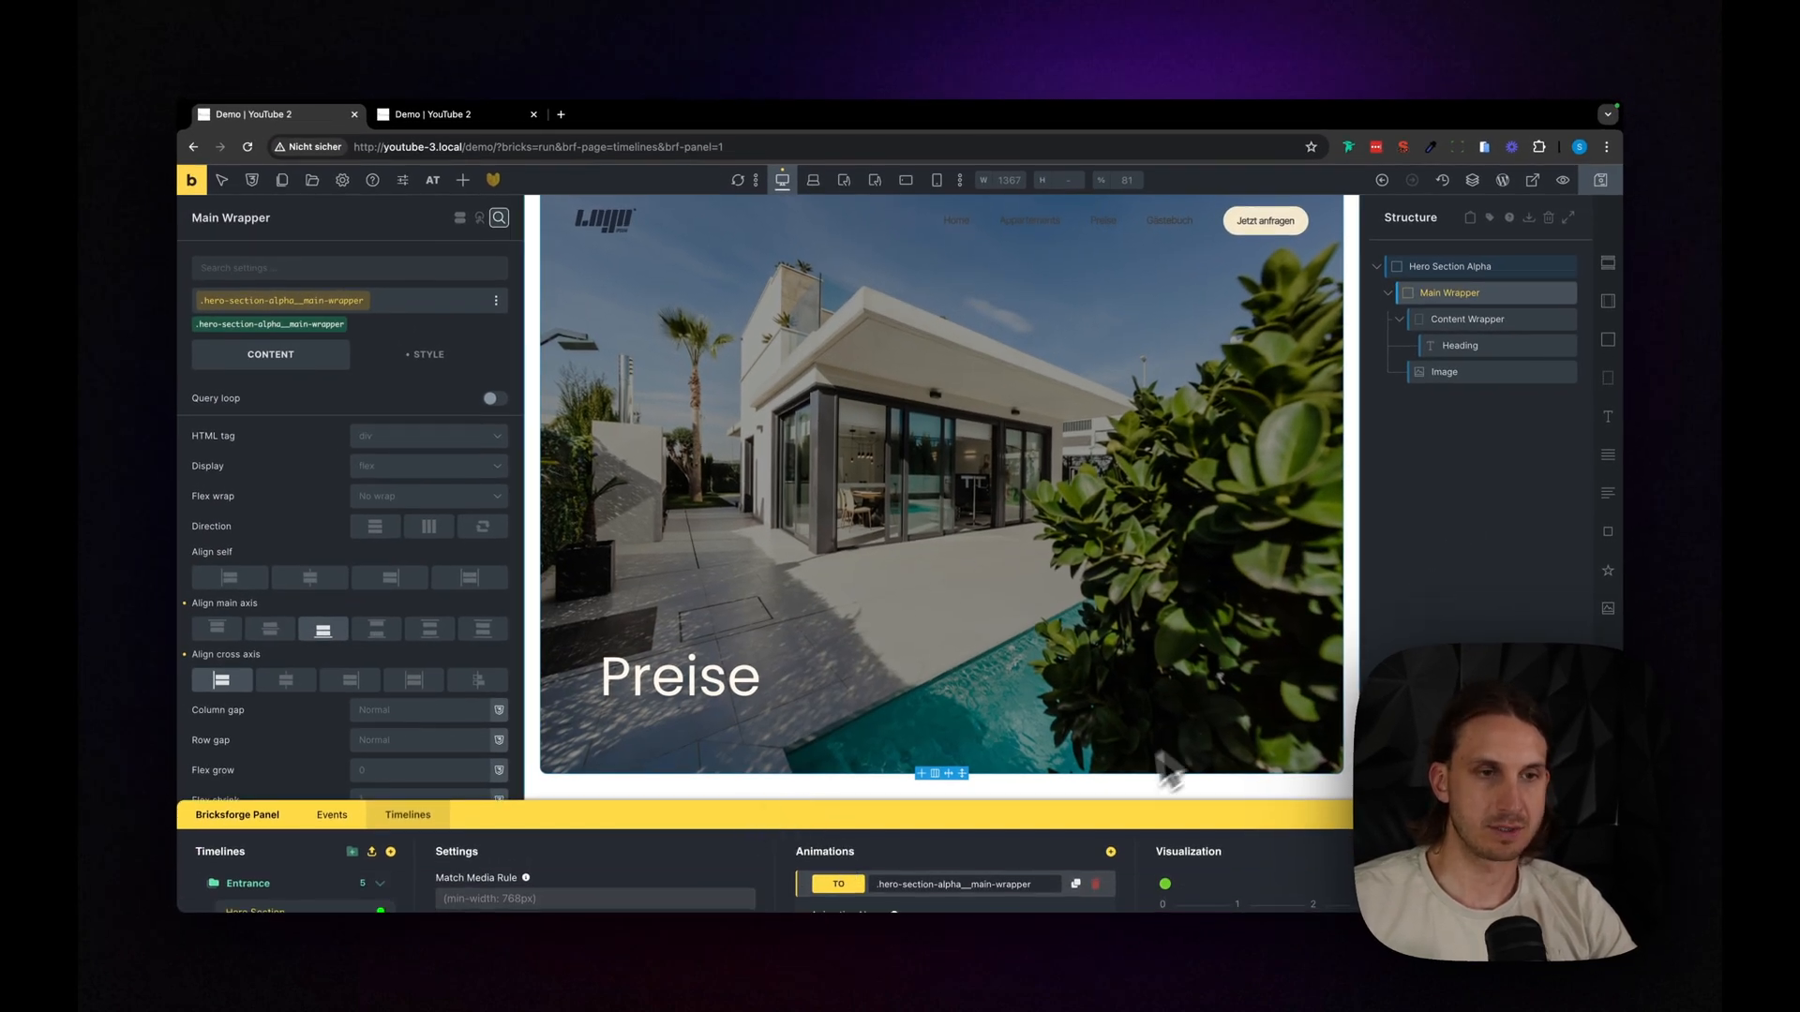
drag(1093, 815, 1067, 429)
scroll(954, 803, down, 3)
scroll(952, 811, up, 2)
click(891, 584)
click(873, 612)
- Set the main wrapper animation's starting width to 0 px
scroll(899, 656, down, 10)
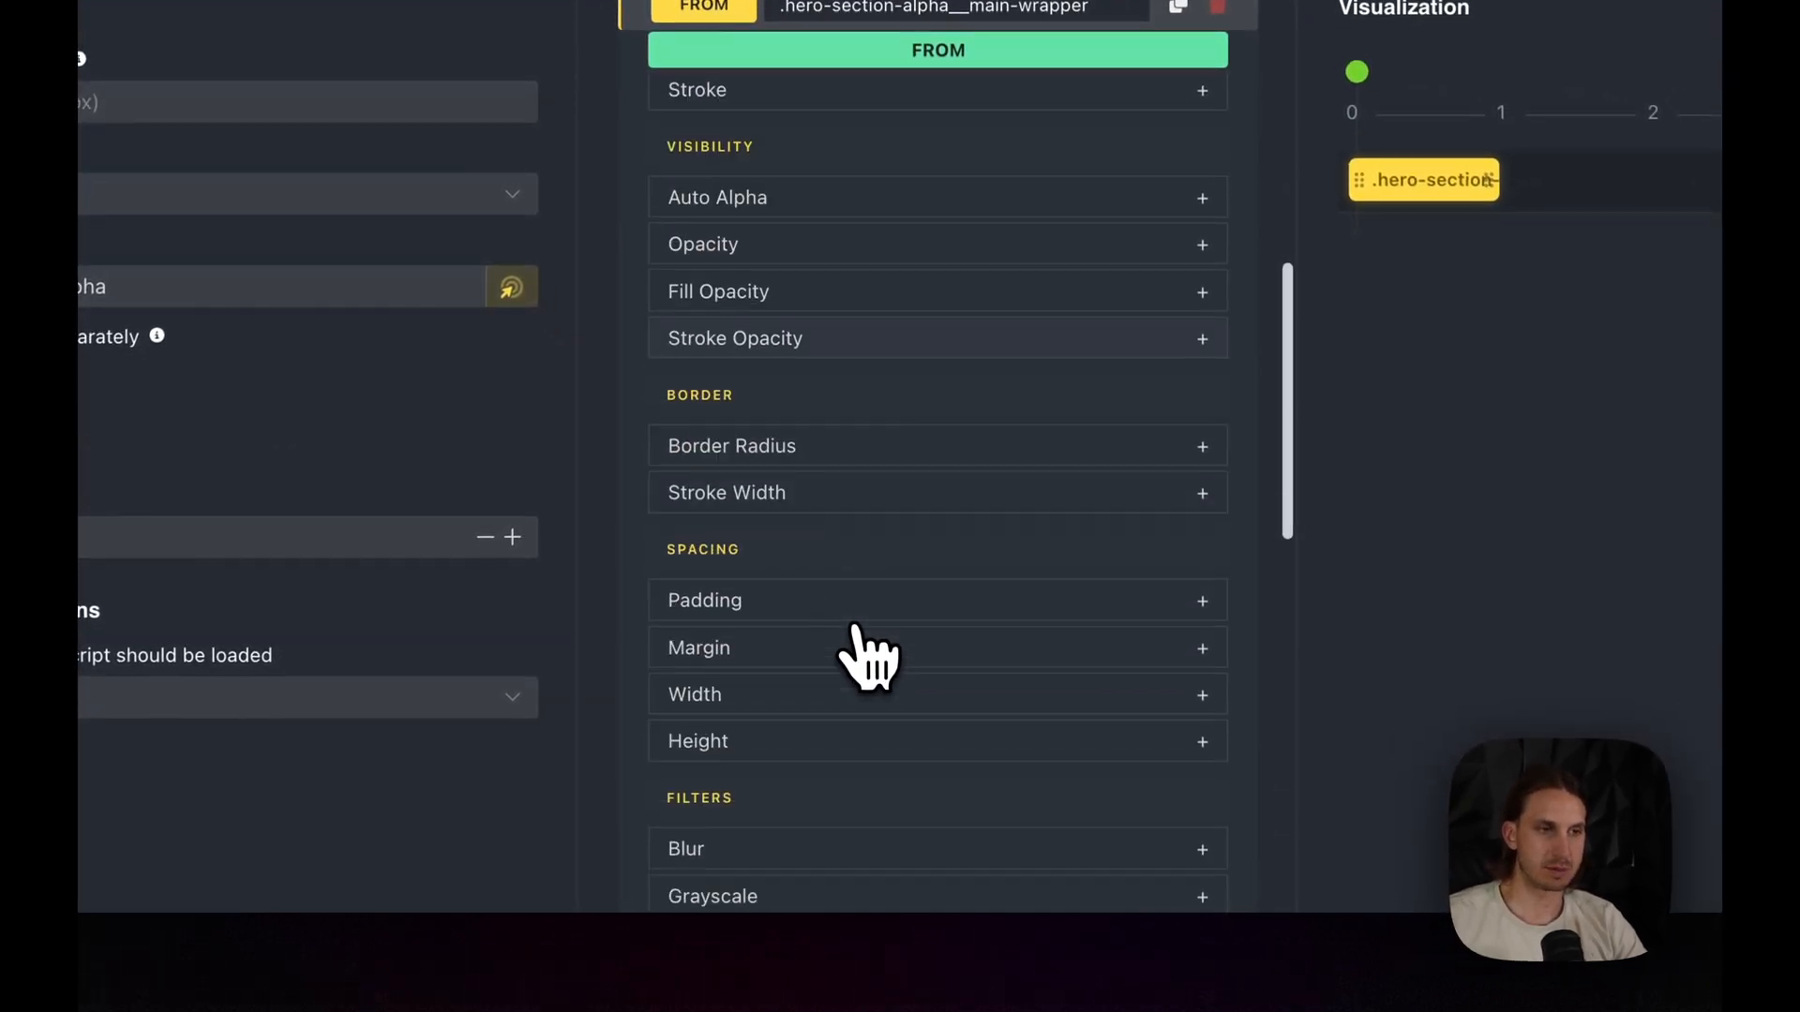
scroll(858, 647, down, 5)
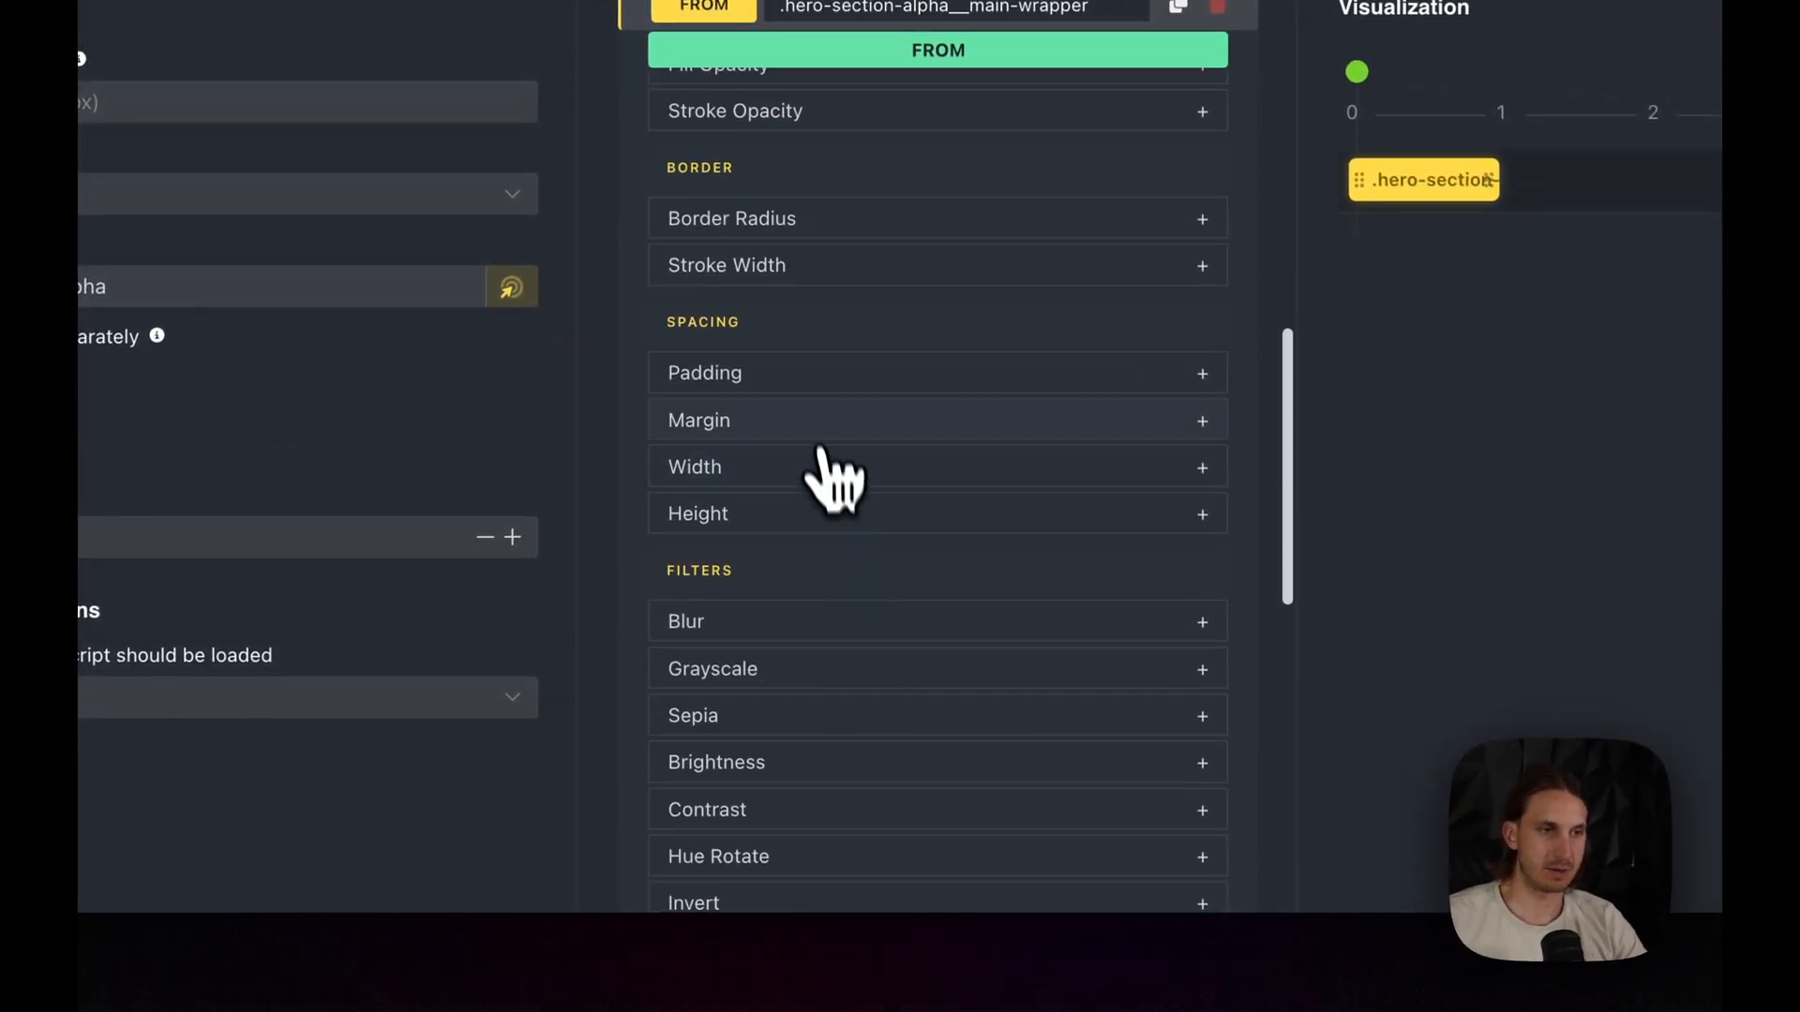
click(799, 469)
click(881, 562)
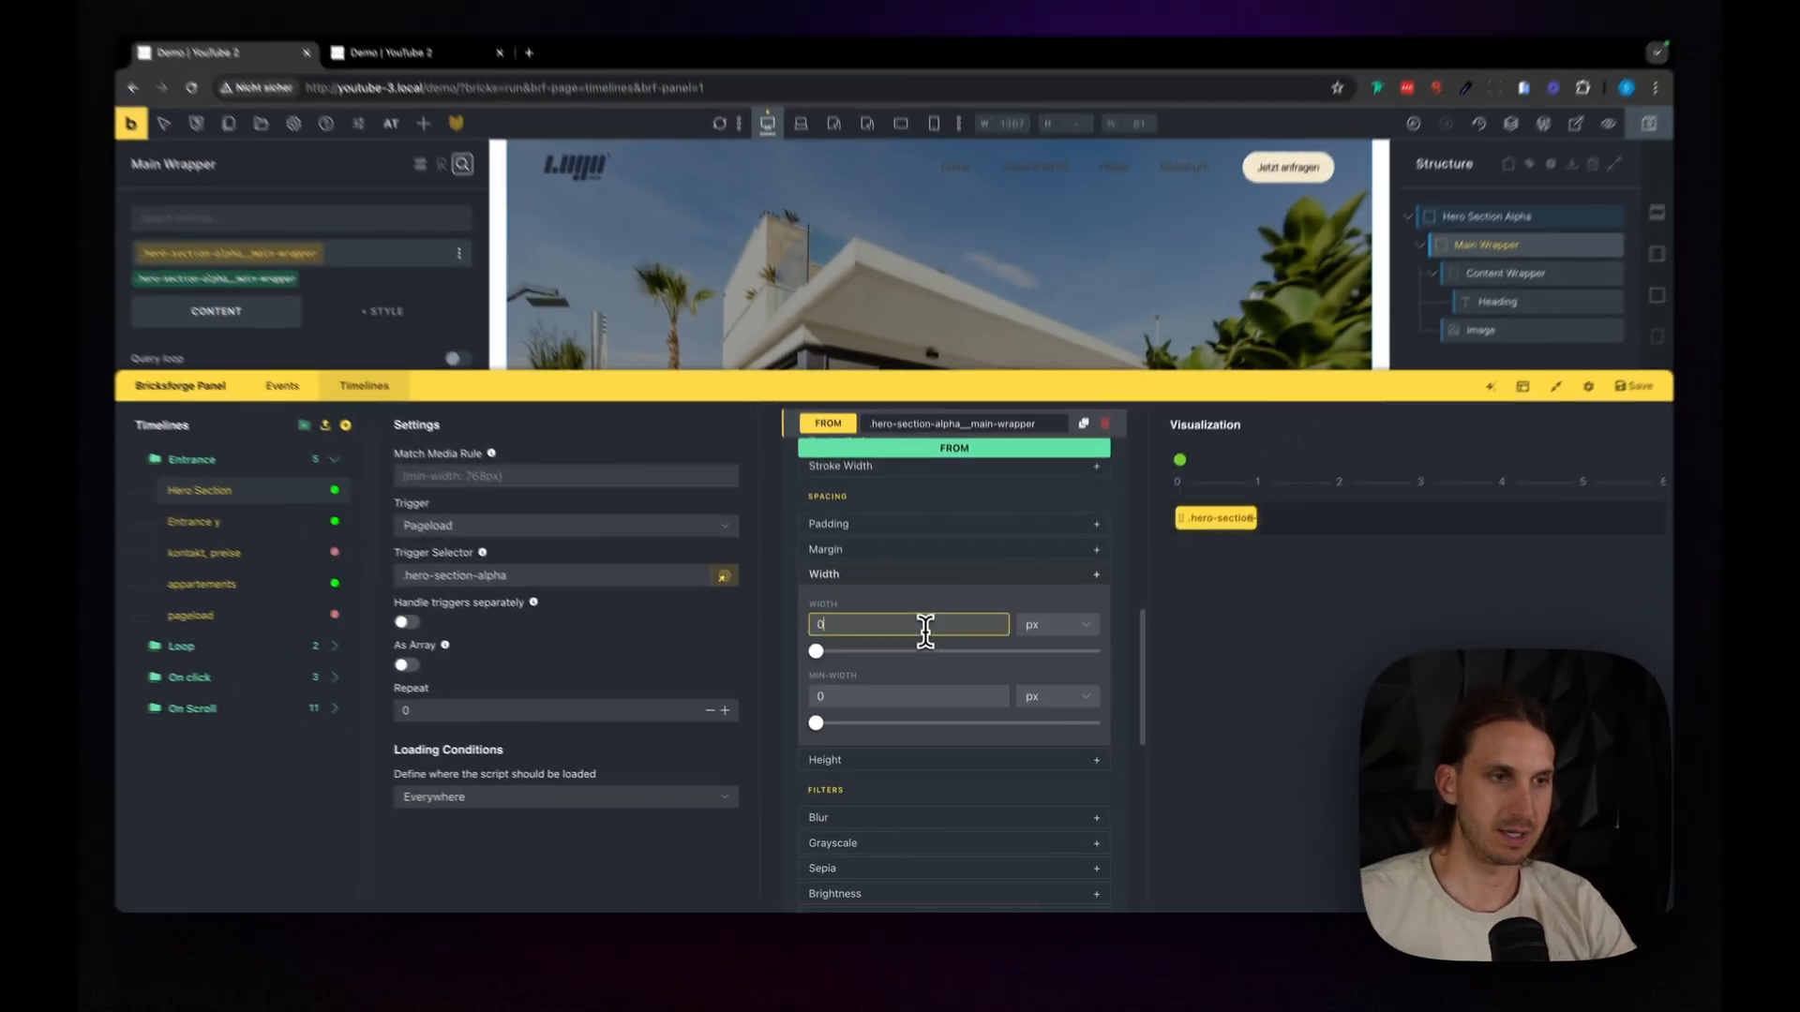
drag(916, 426, 870, 898)
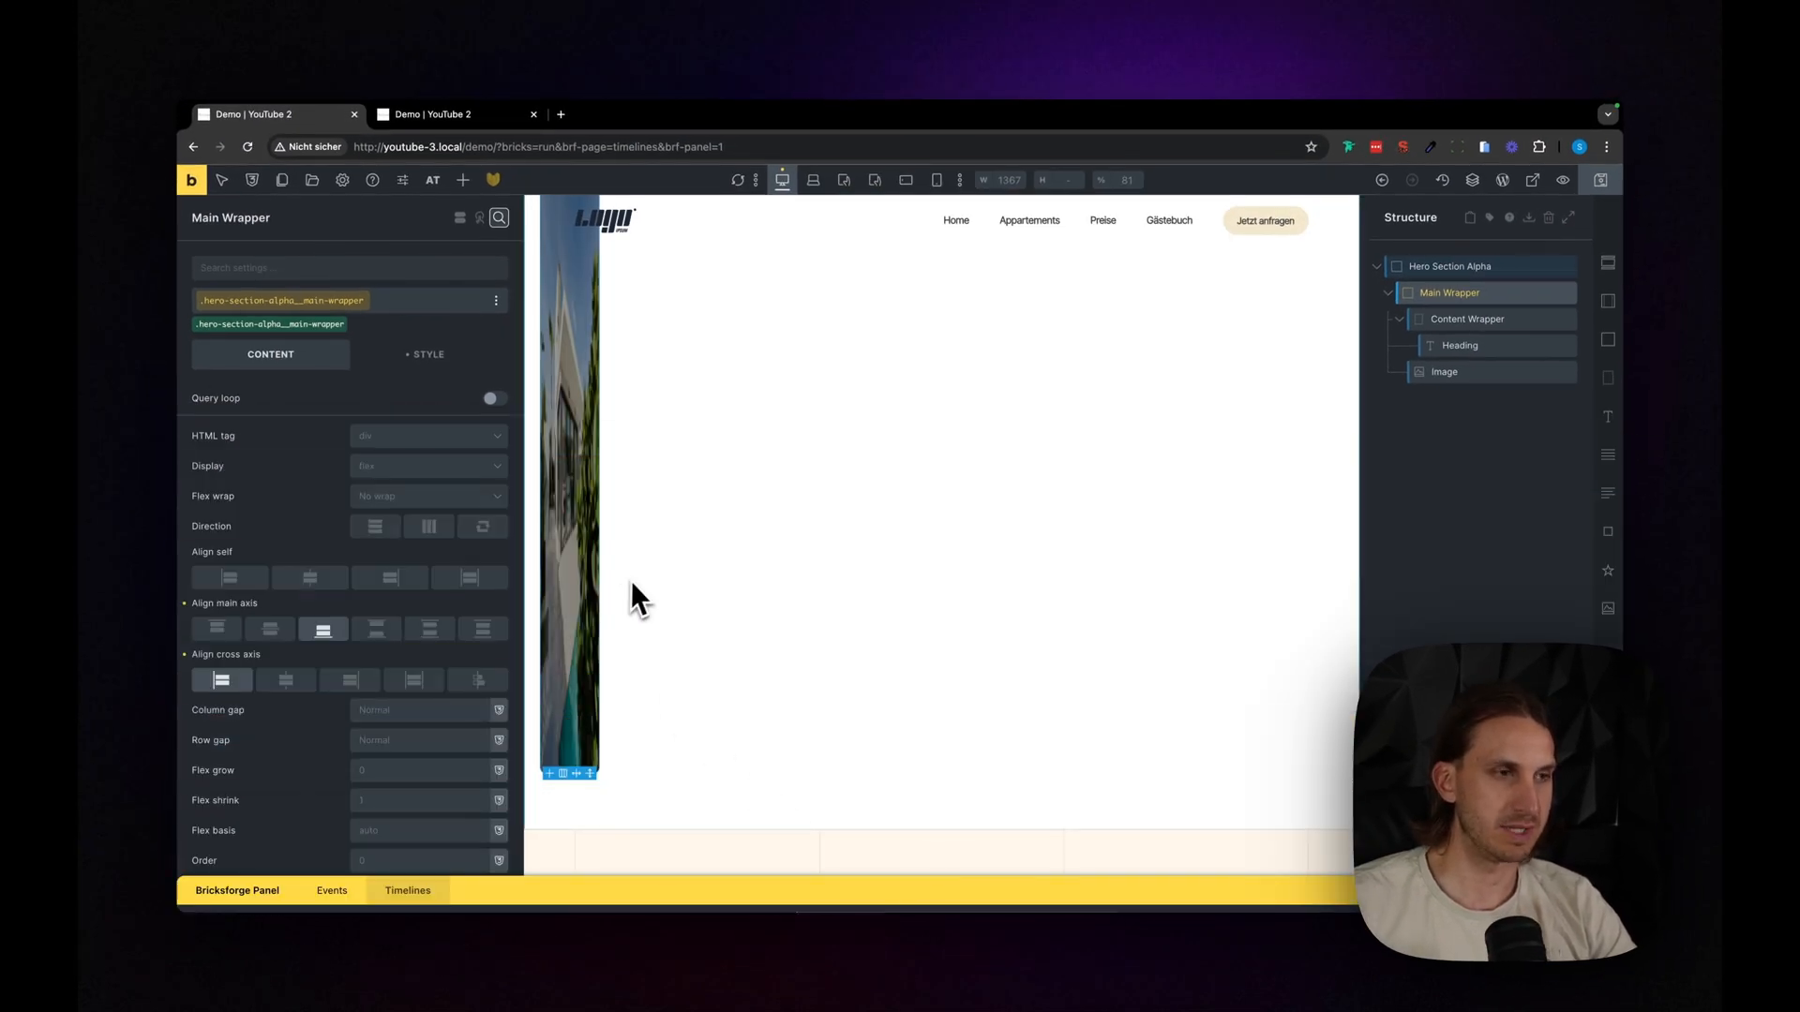
- Set the hero image's object fit to Cover
scroll(504, 780, down, 1)
scroll(506, 799, down, 3)
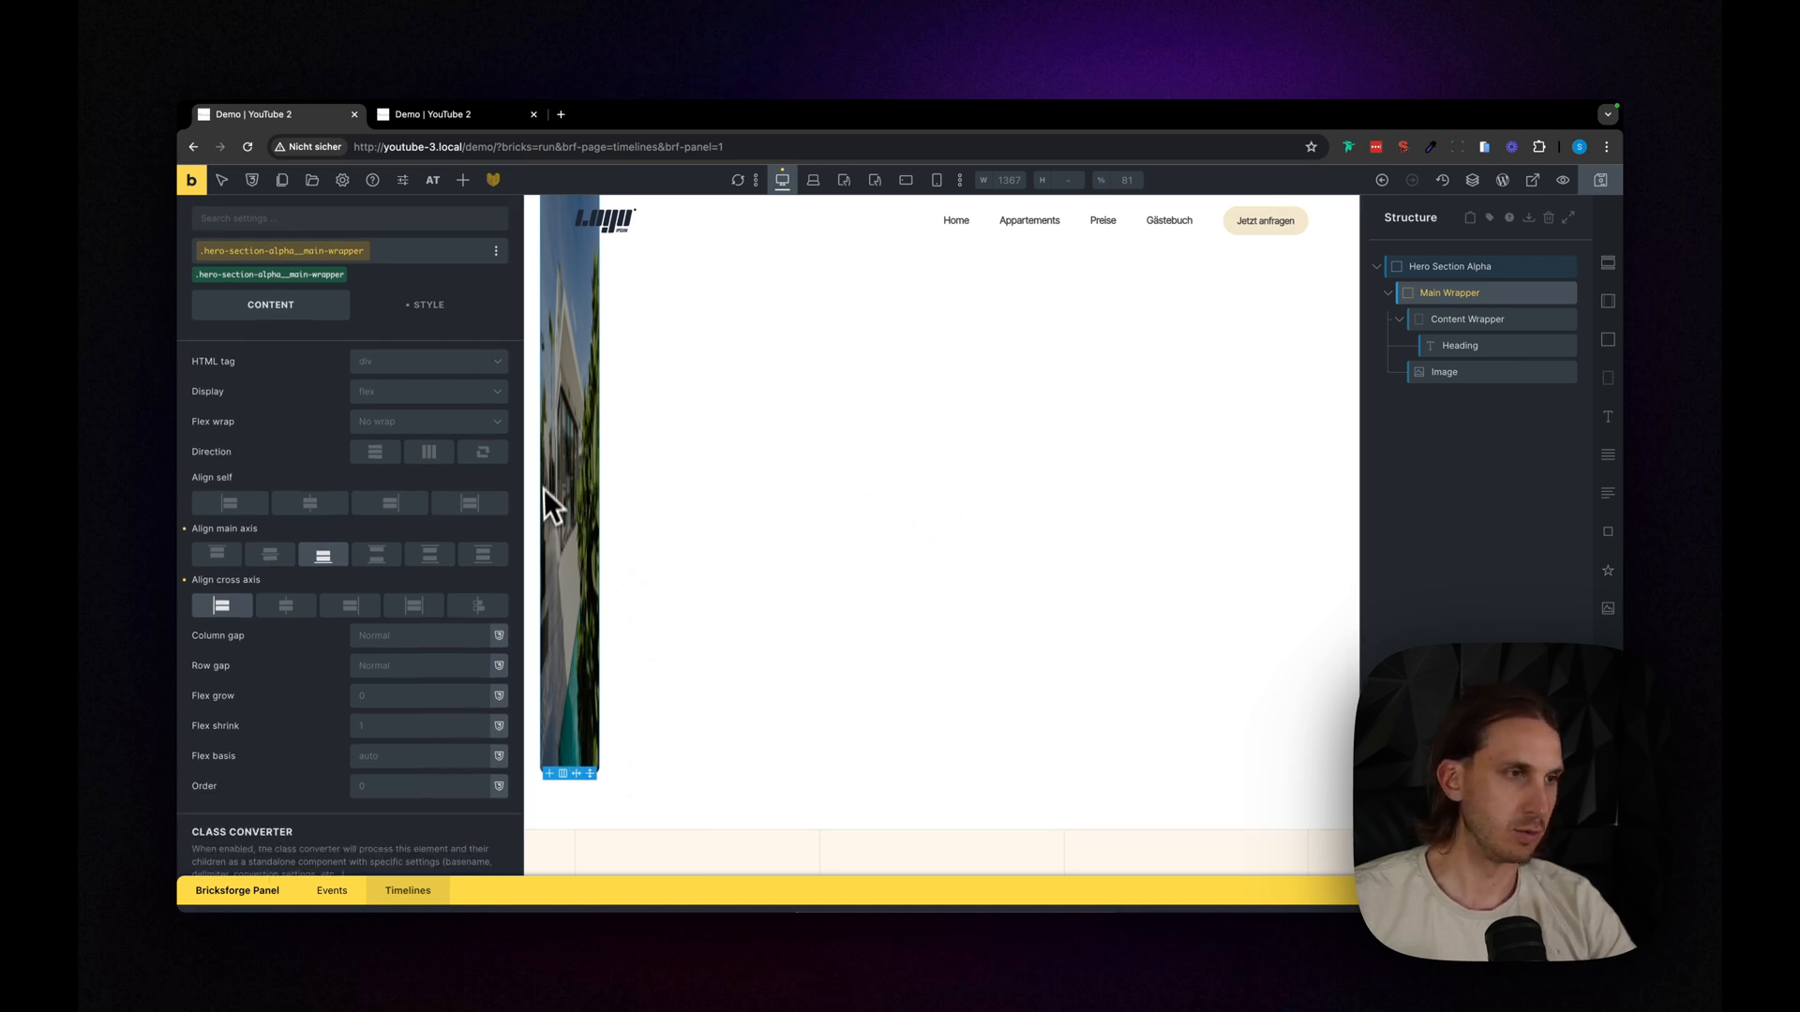
scroll(401, 450, up, 2)
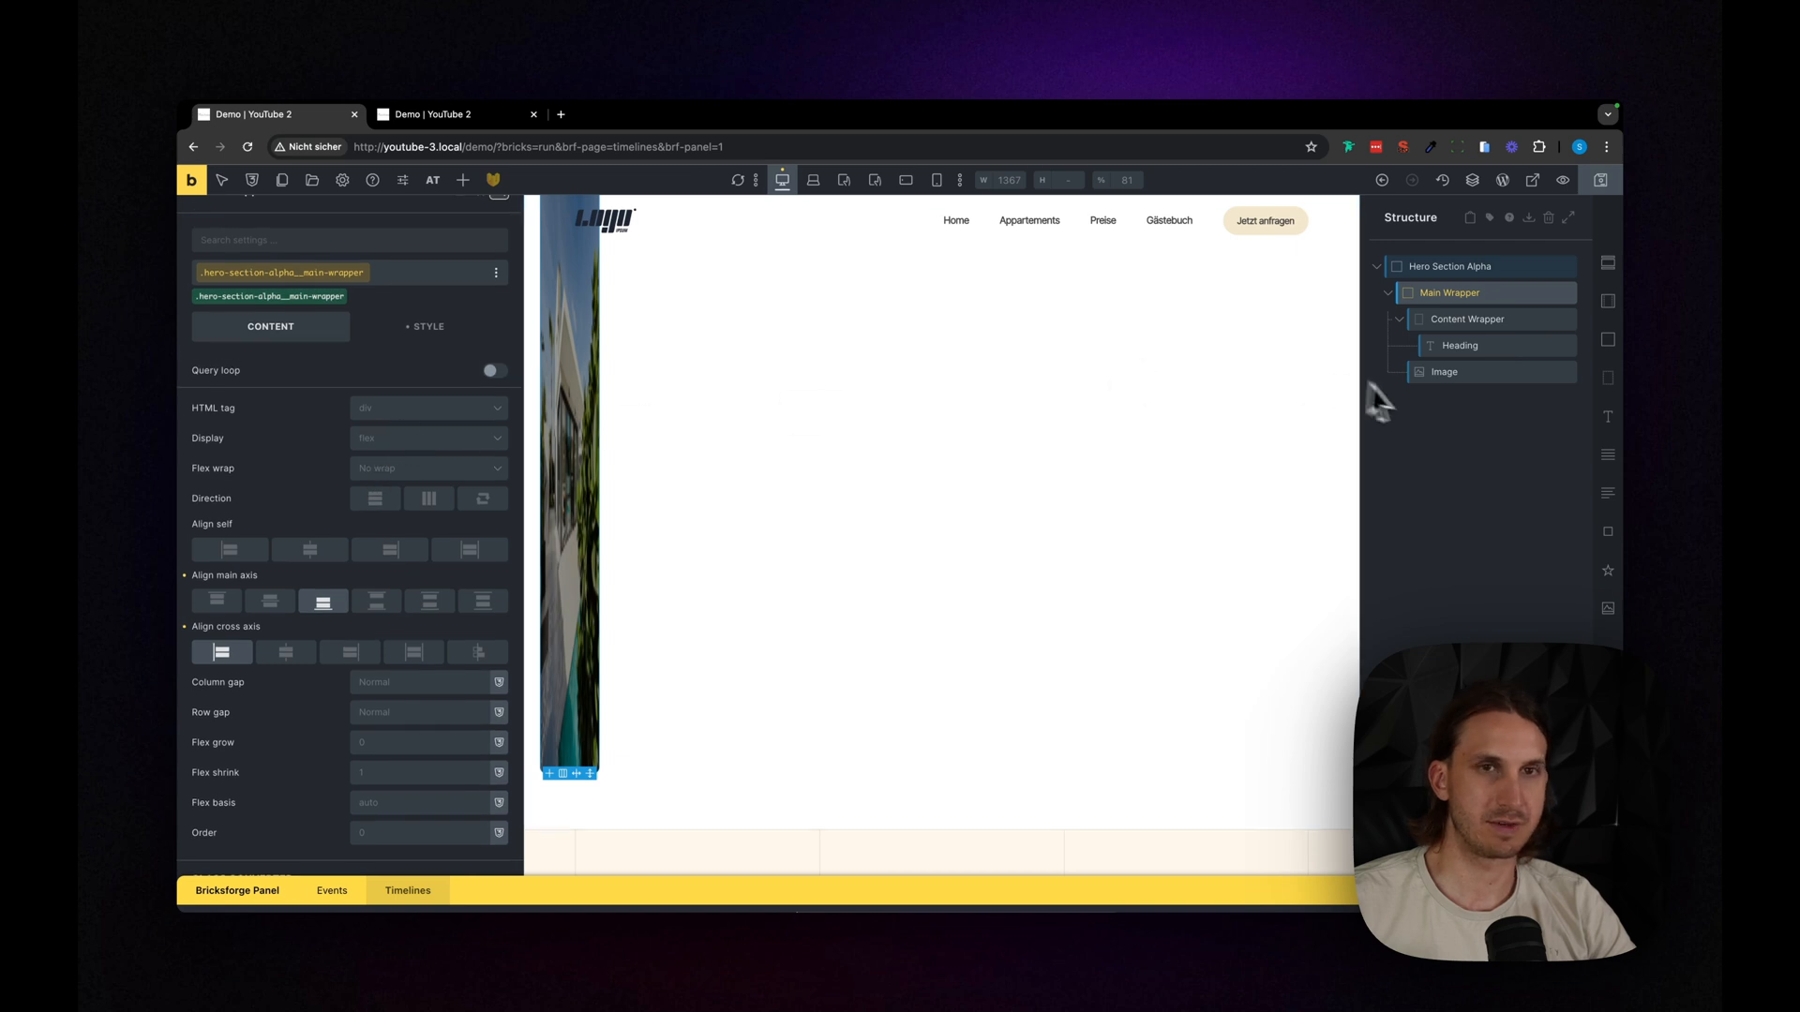
click(1459, 371)
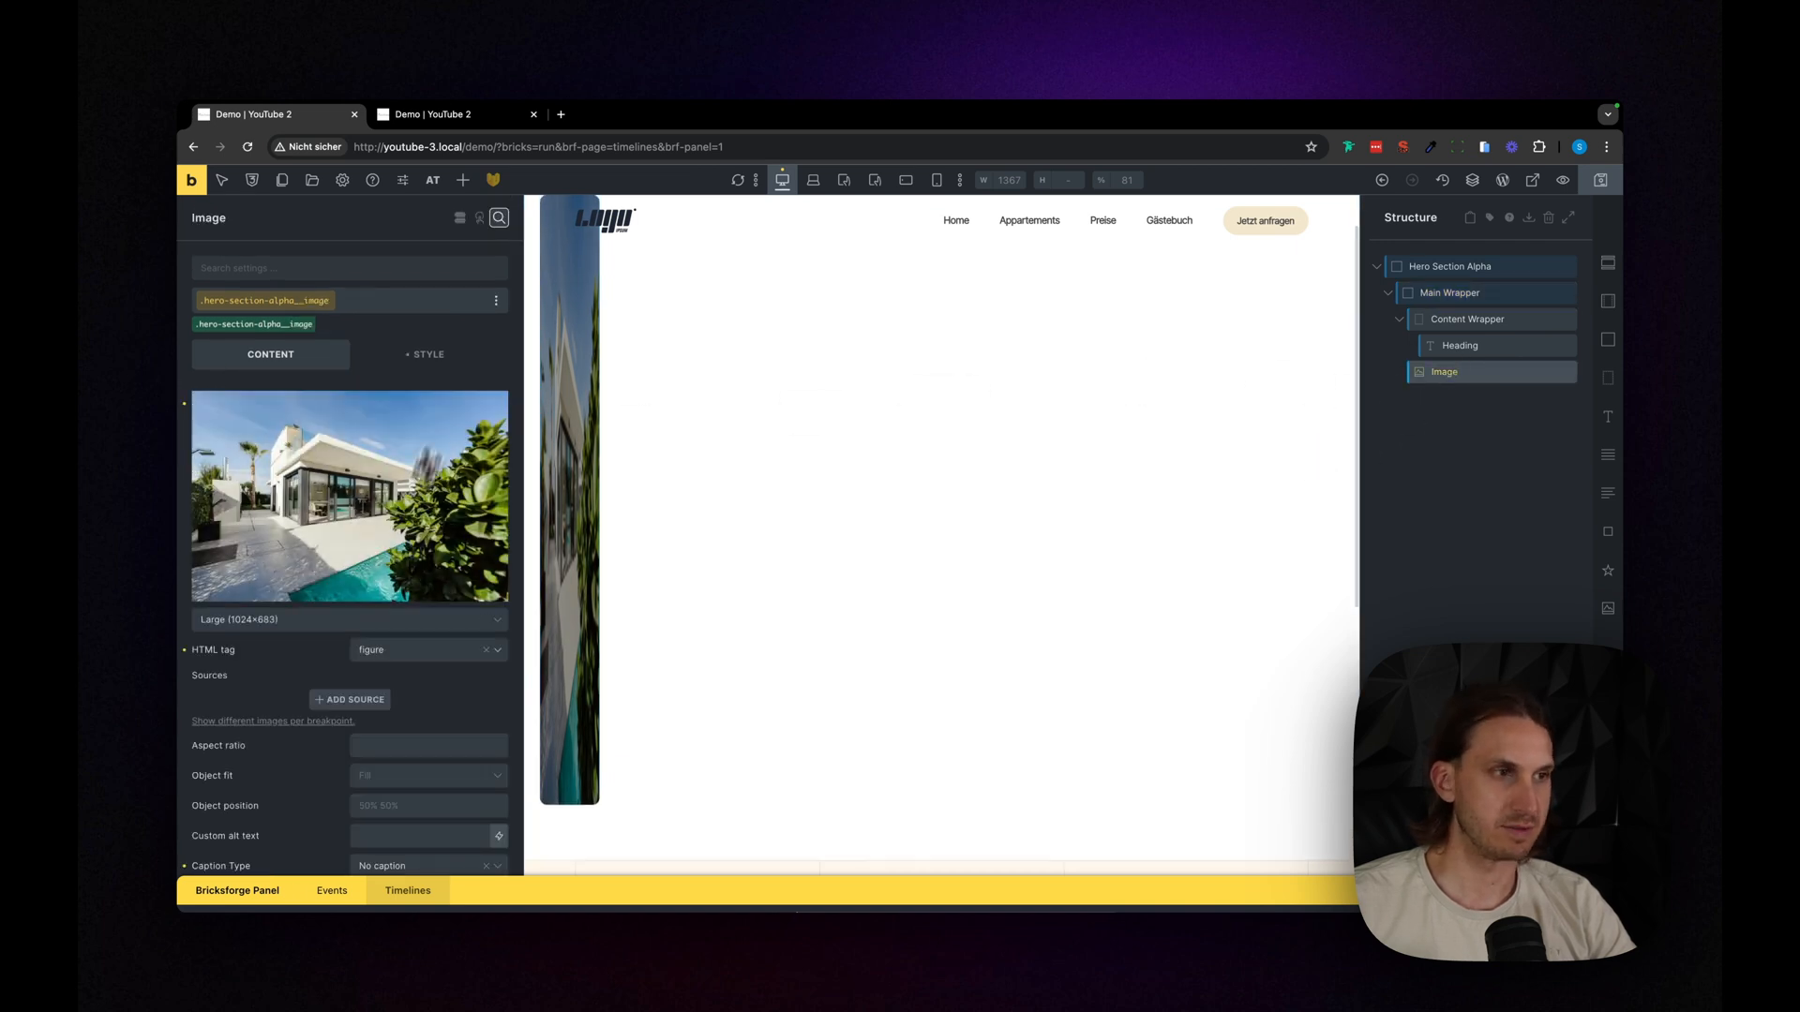
scroll(341, 806, down, 5)
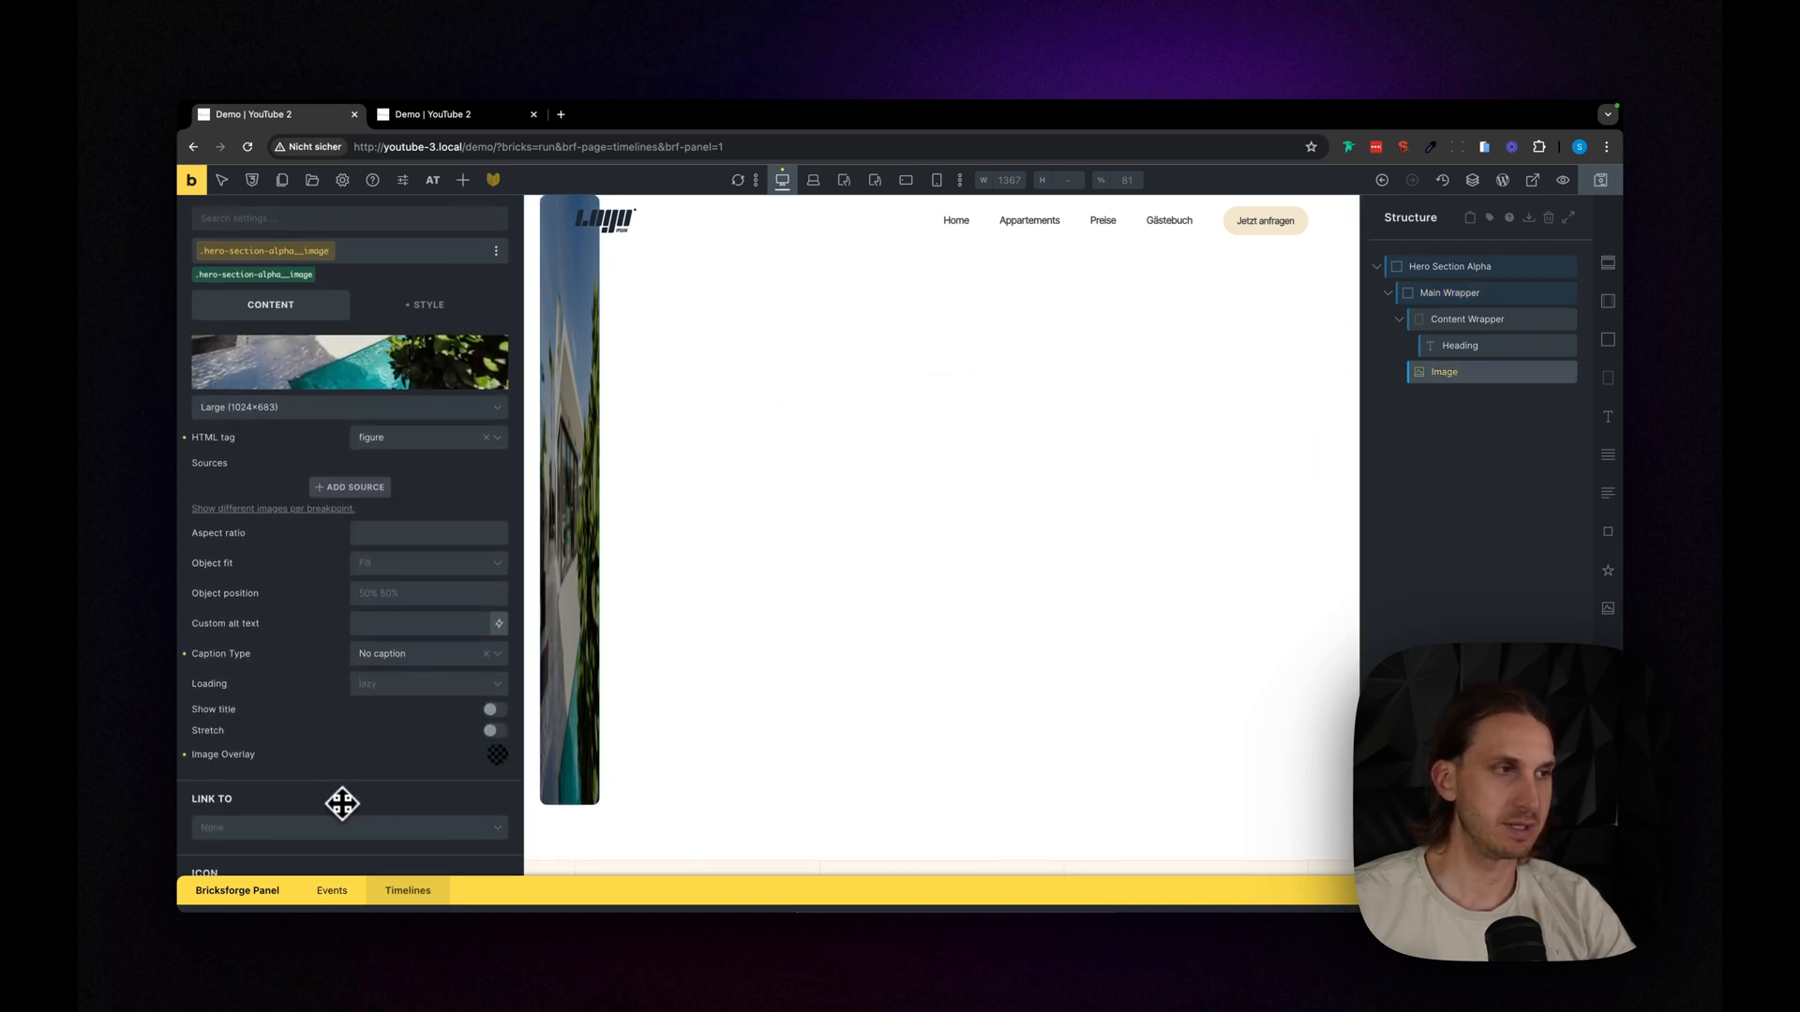
click(384, 553)
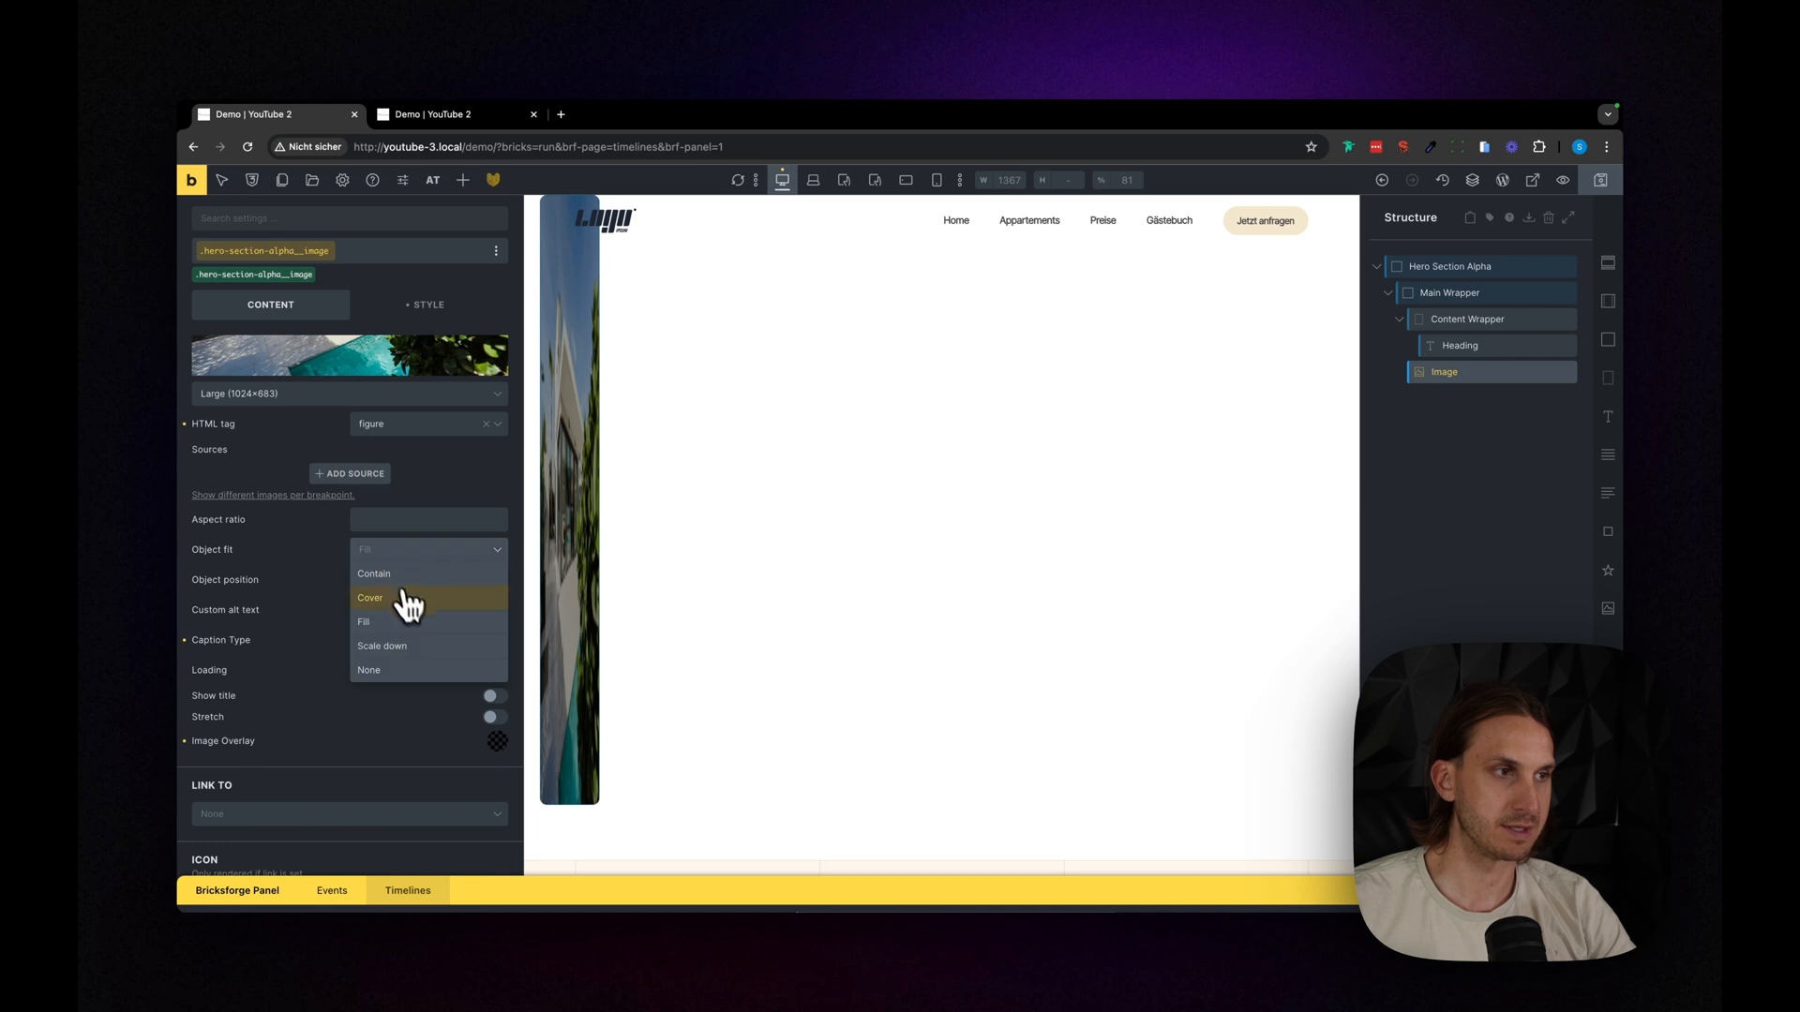
click(404, 596)
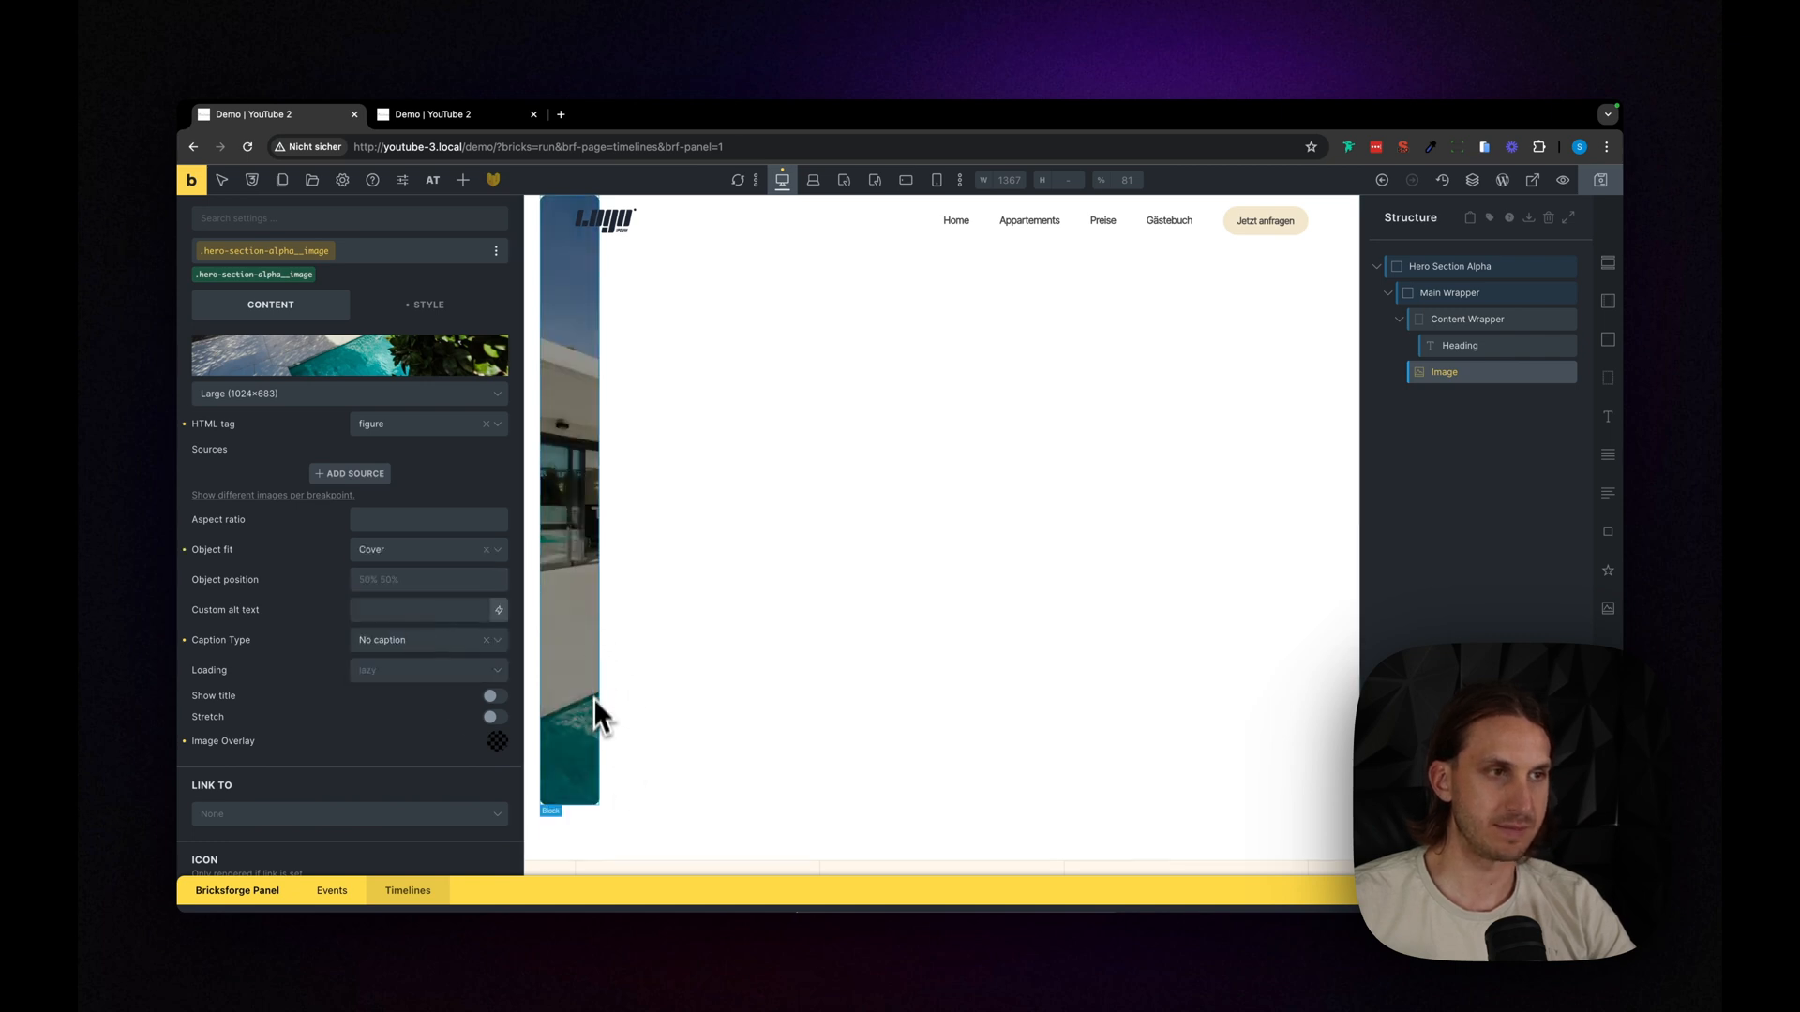
- Center the contents of Hero Section Alpha along the cross axis
click(1469, 267)
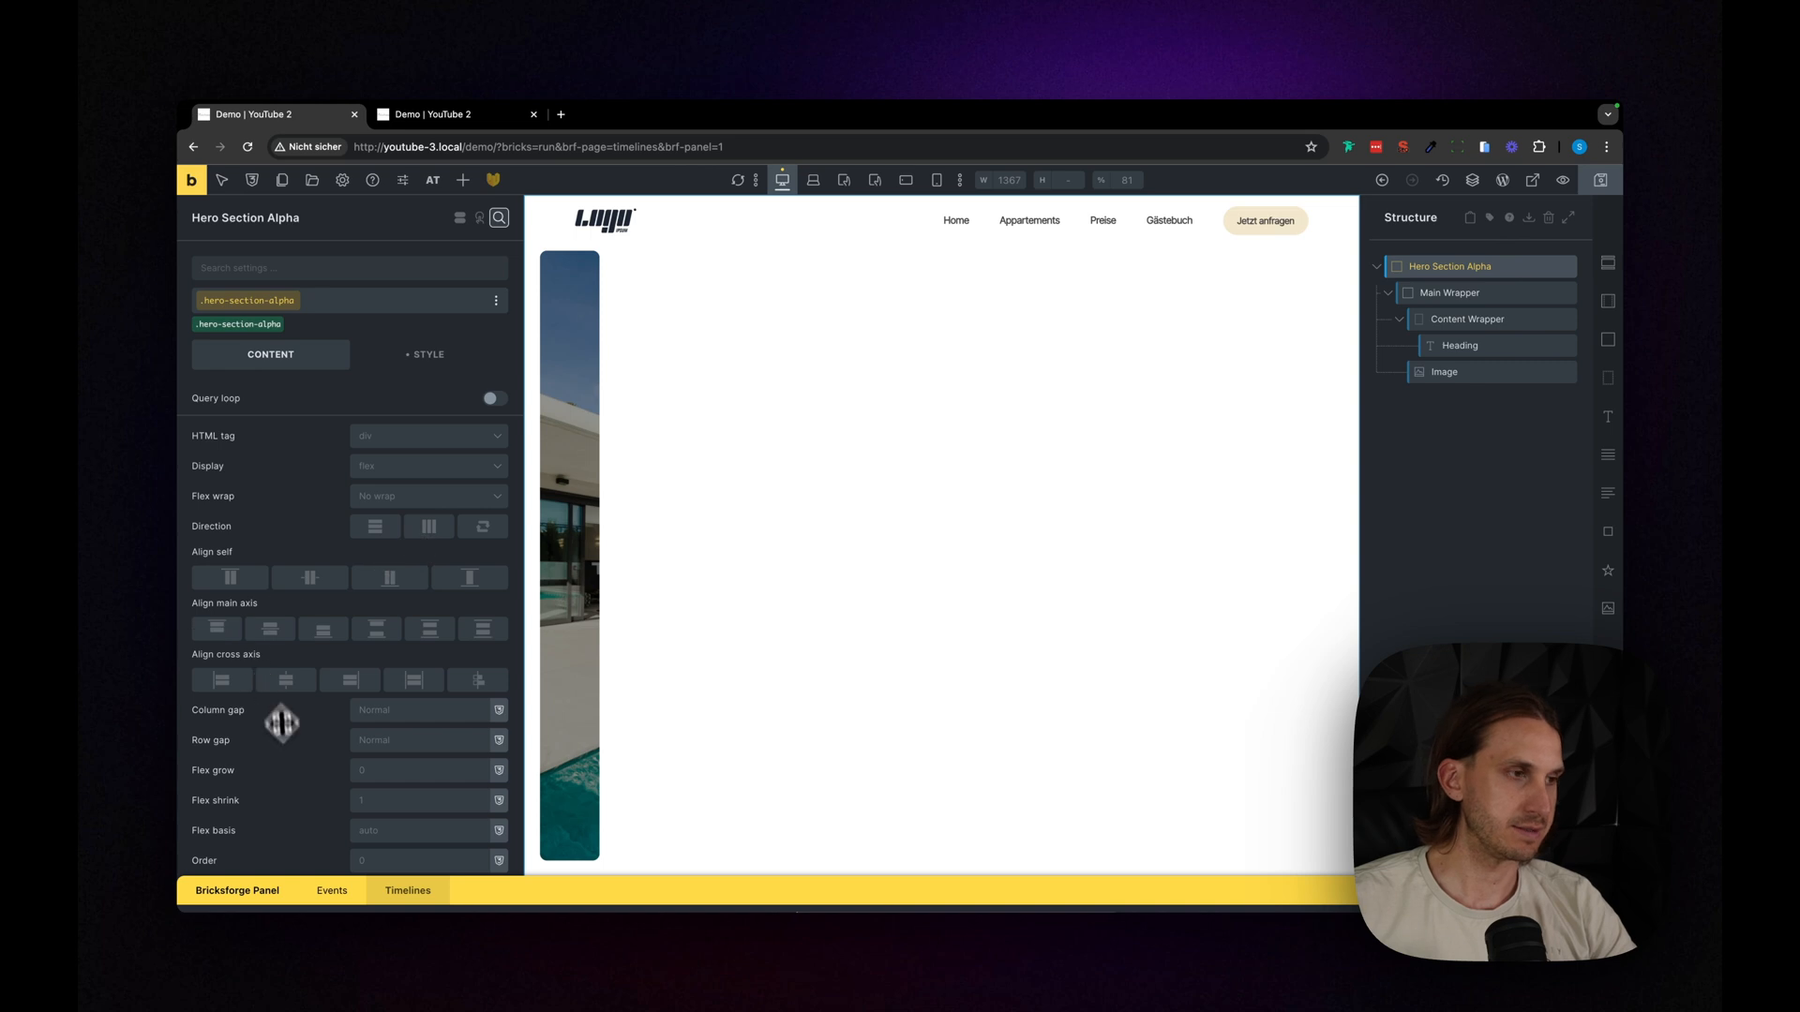
scroll(278, 701, down, 2)
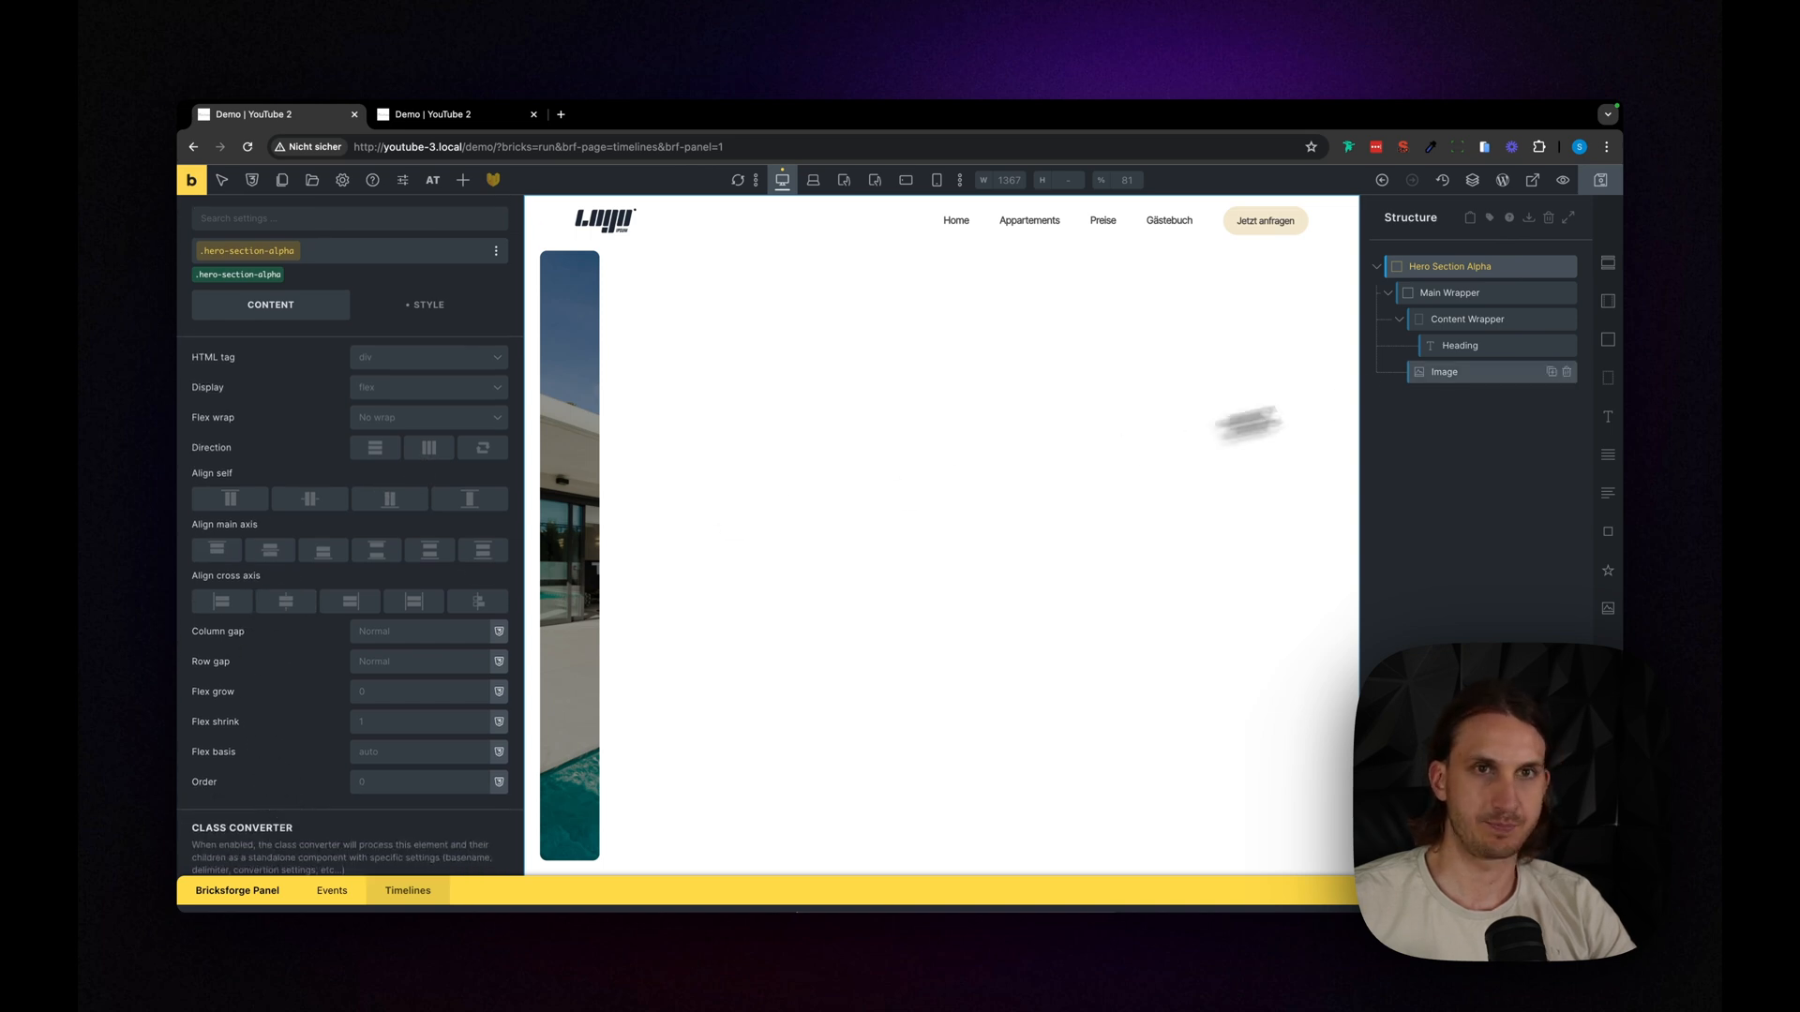
click(291, 604)
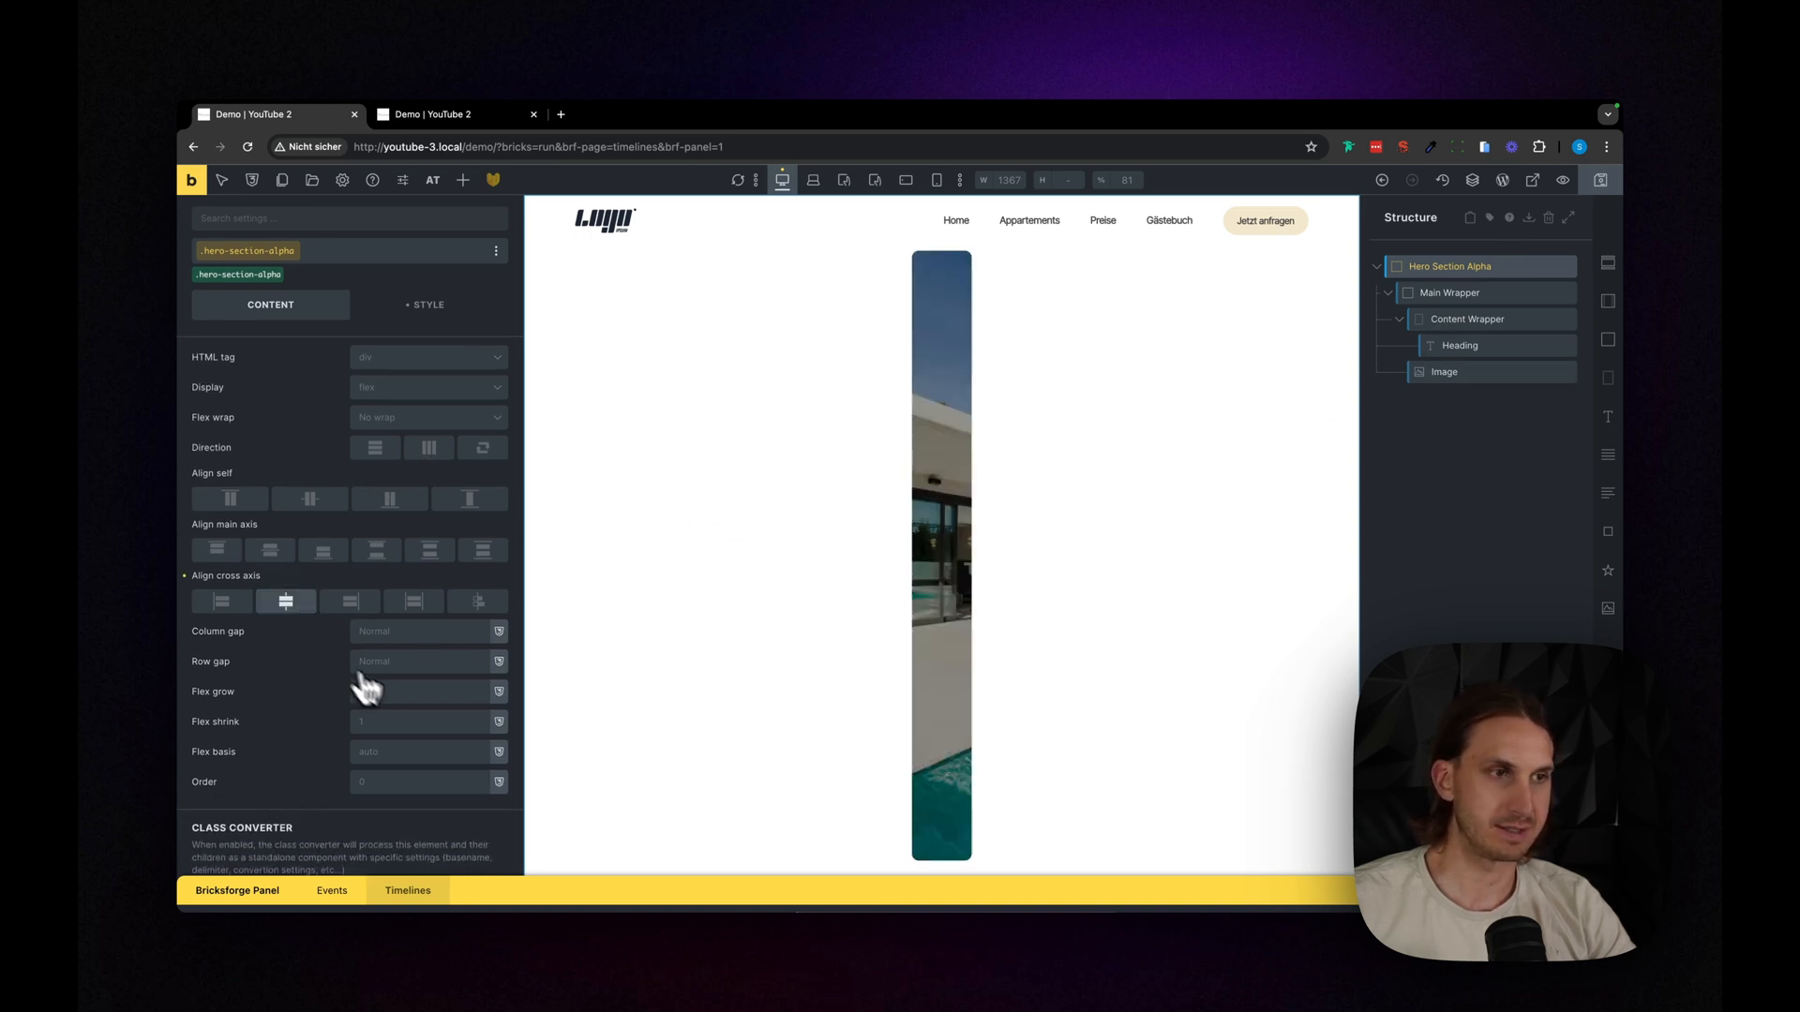
- Scrub the timeline to examine how the main wrapper's width animation looks in the hero
drag(959, 684, 959, 683)
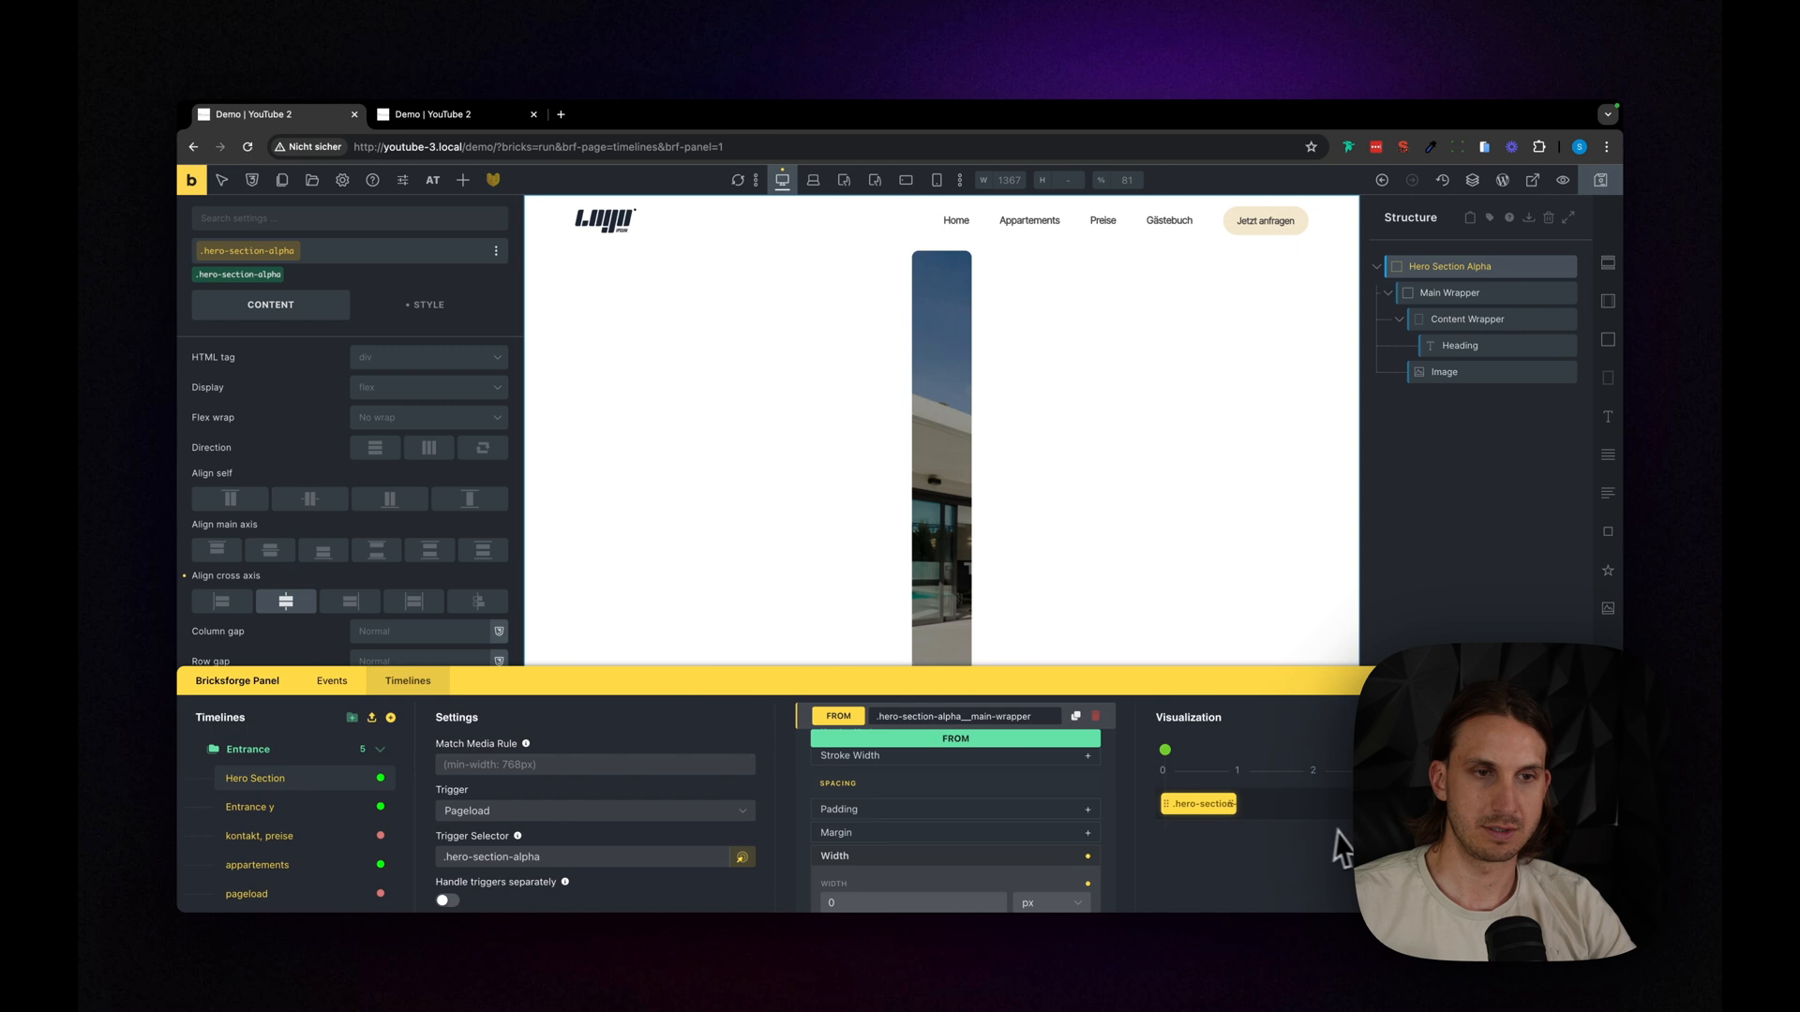
mouse_move(1165, 753)
mouse_down()
mouse_move(1260, 765)
mouse_move(1155, 756)
mouse_up()
drag(1104, 676, 1152, 493)
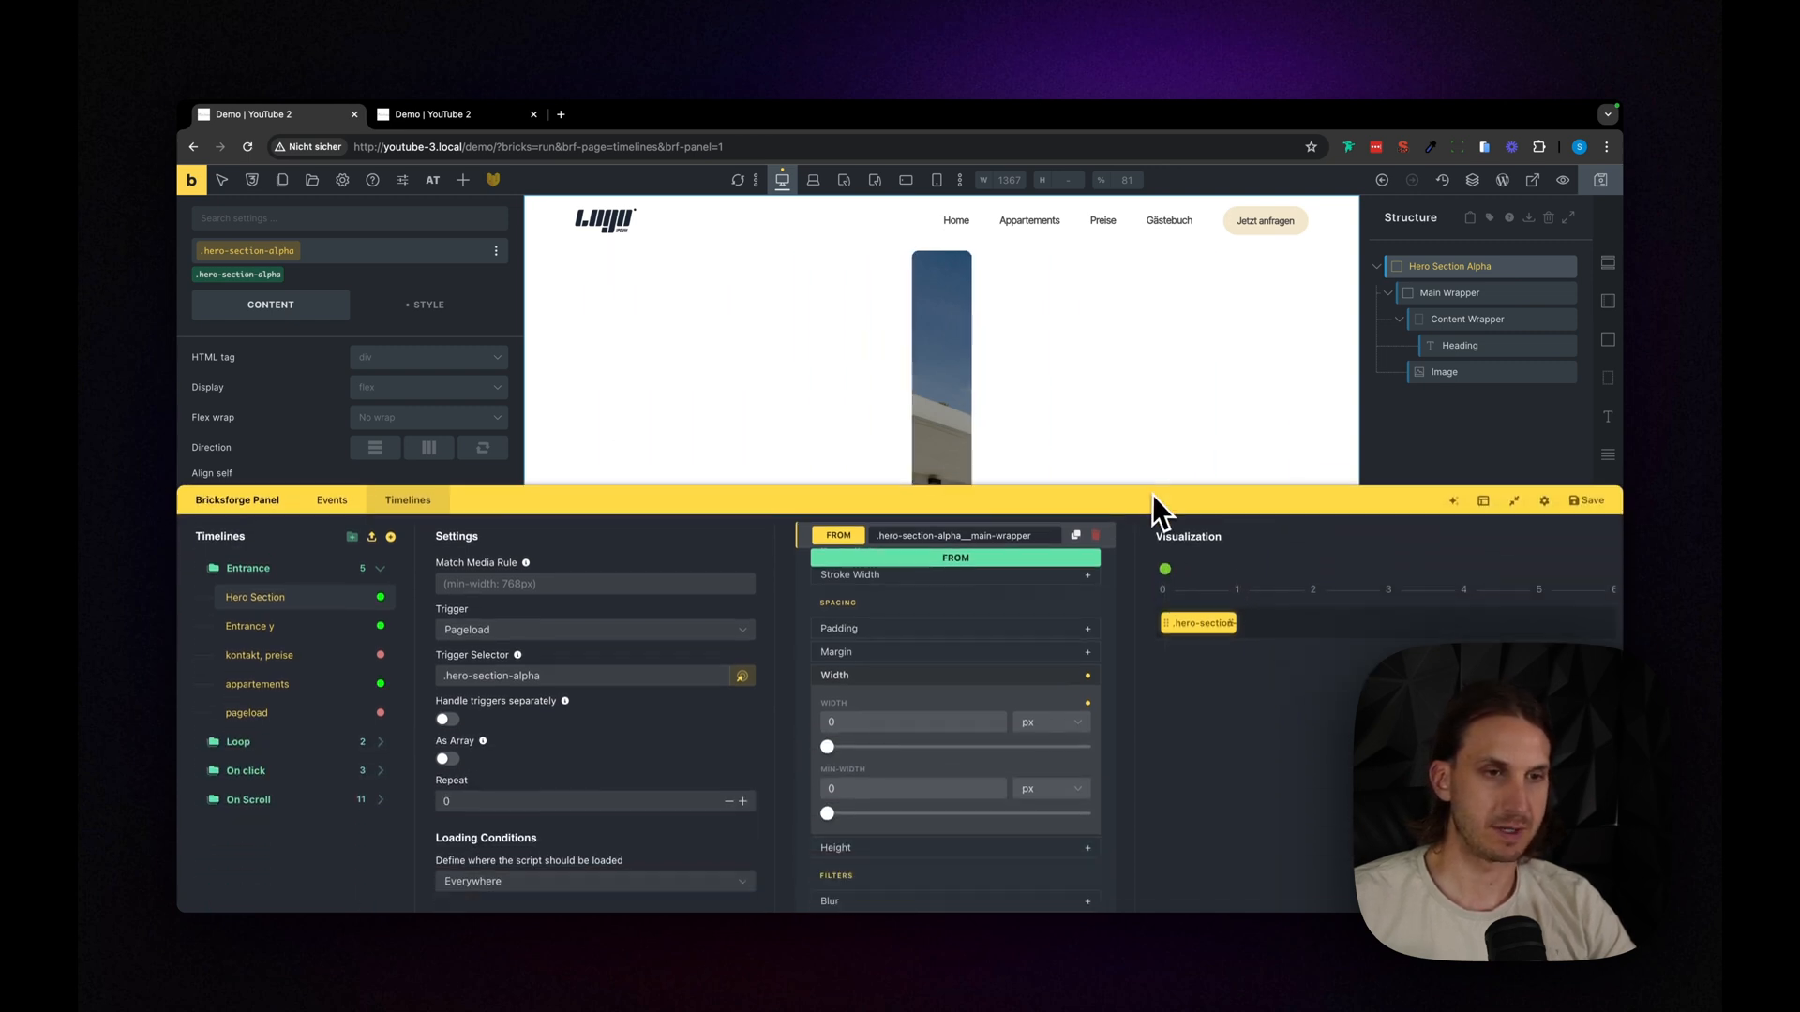
scroll(1014, 632, up, 5)
click(972, 566)
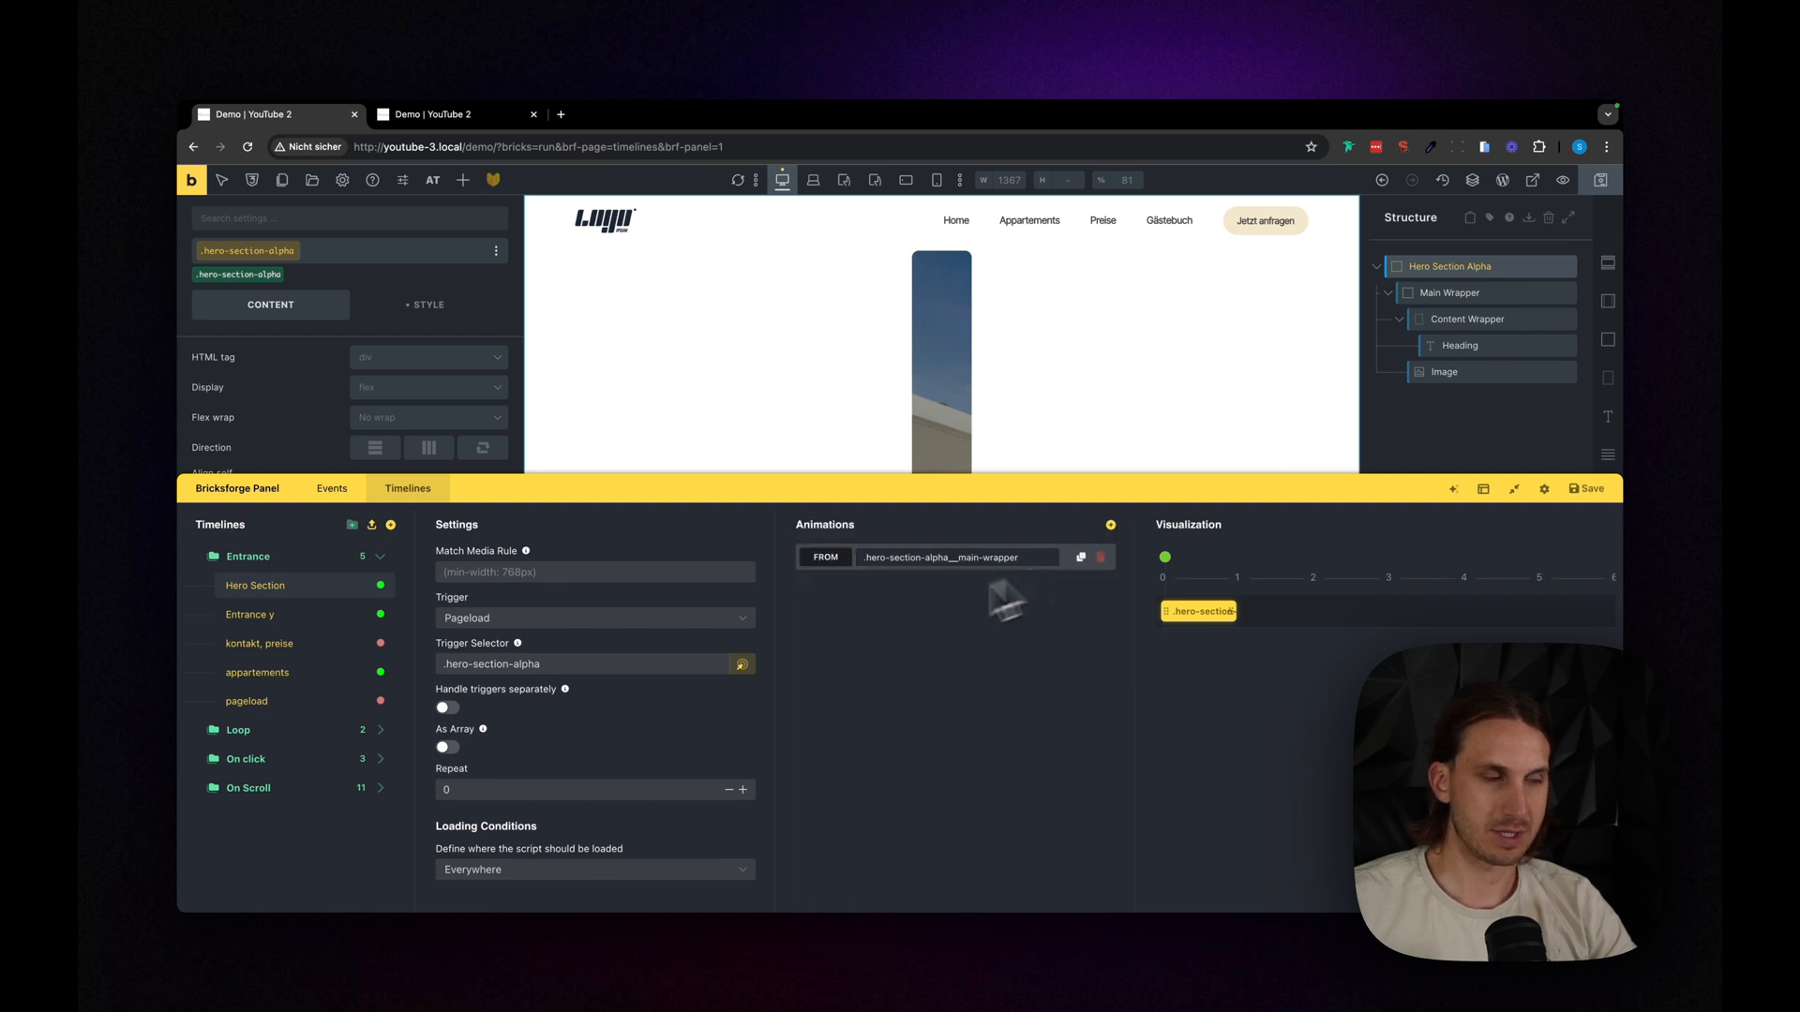
drag(848, 489, 828, 915)
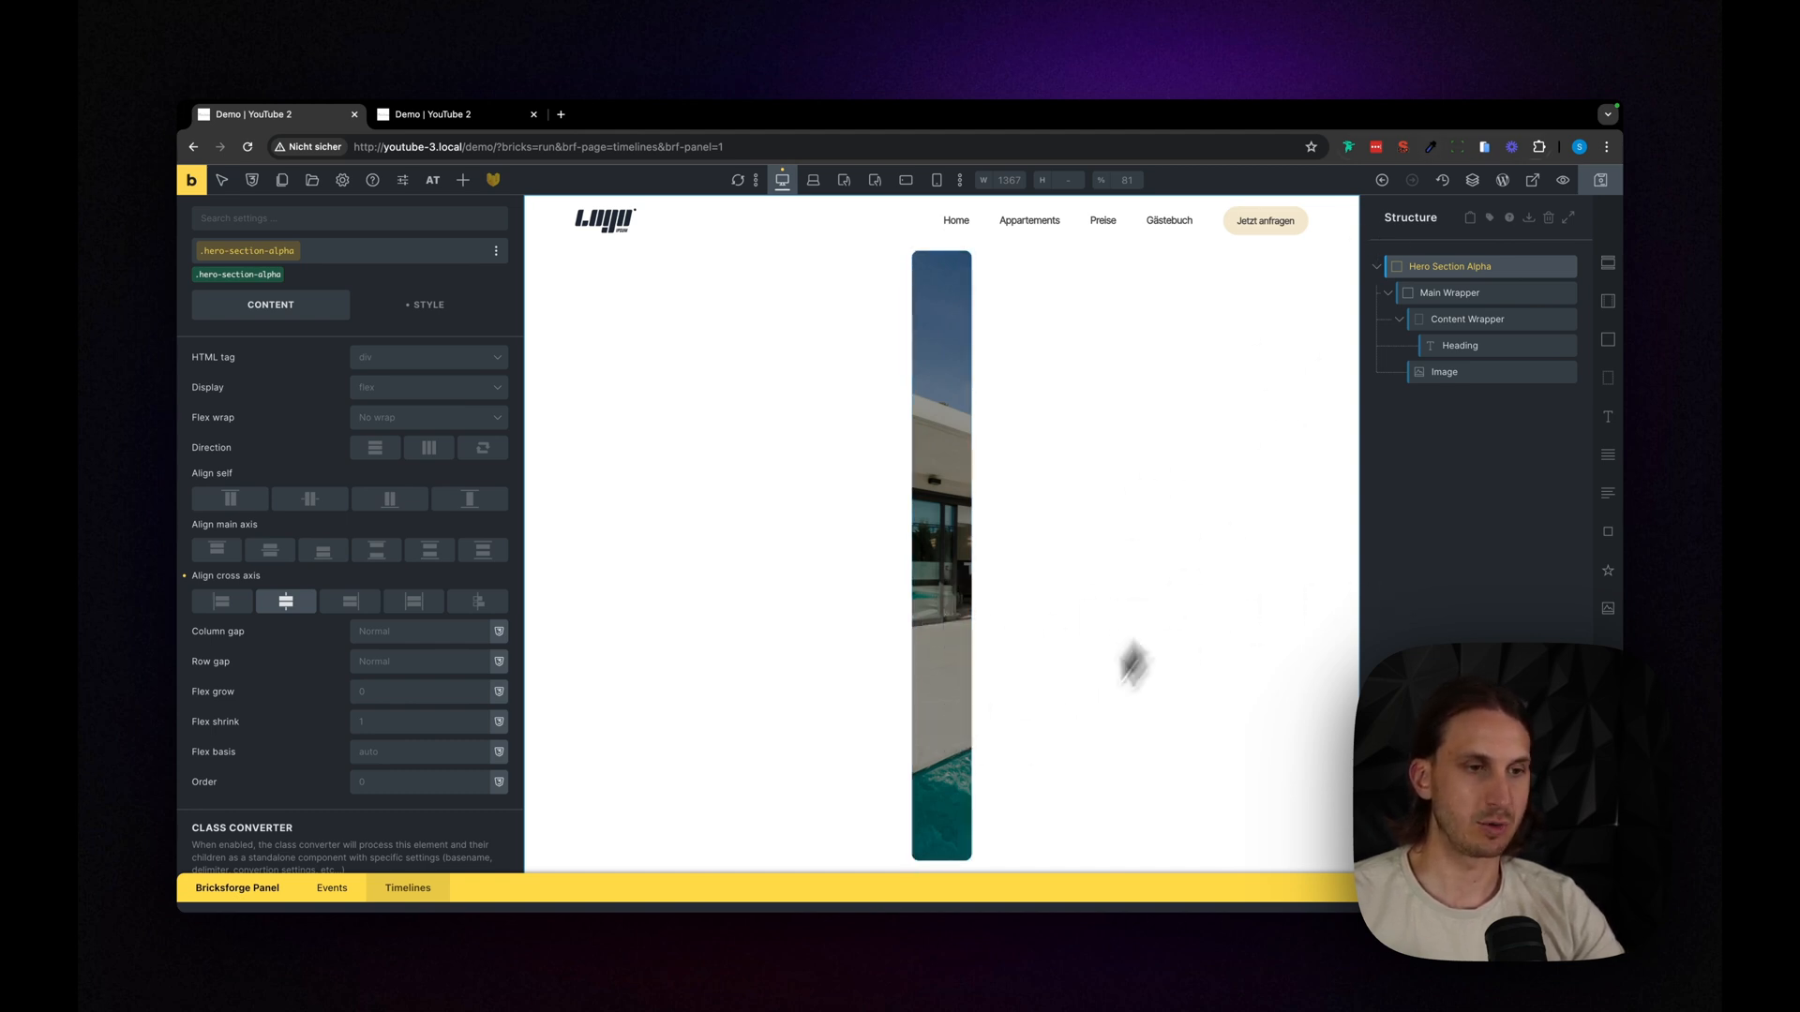
- Duplicate the main wrapper's From animation and clear the width setting in the second copy
click(973, 887)
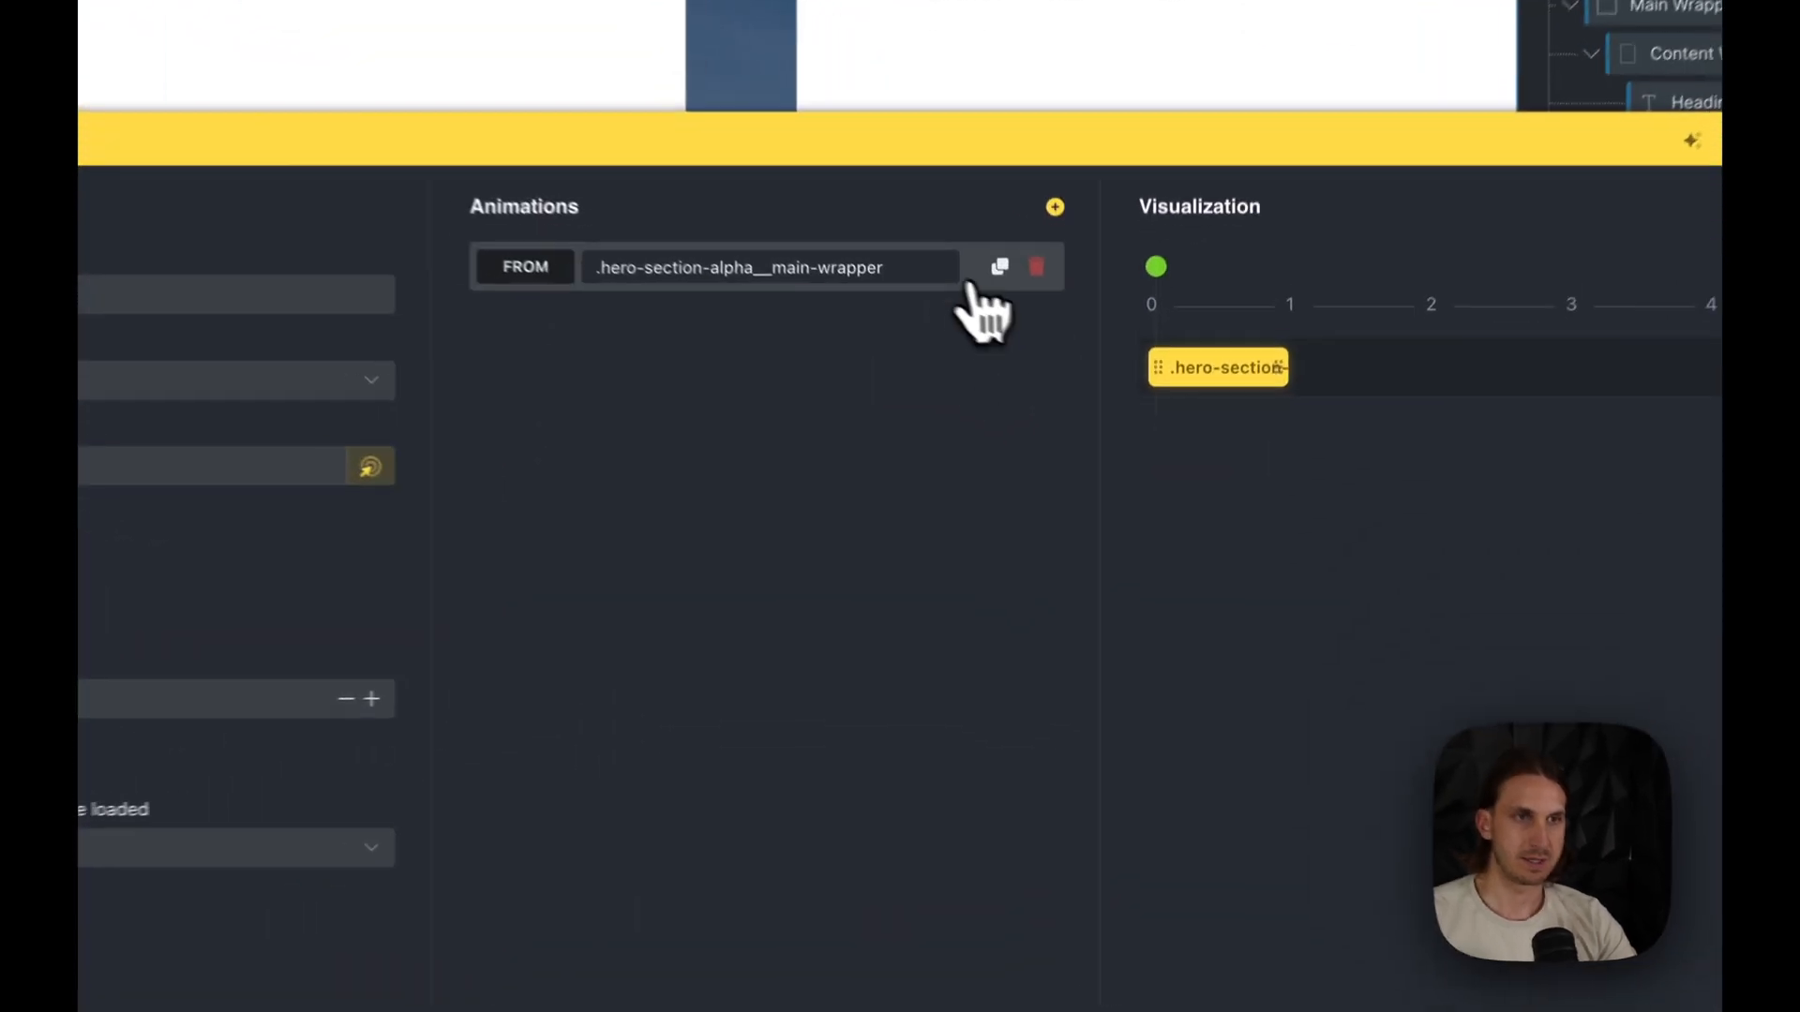
click(928, 269)
click(998, 266)
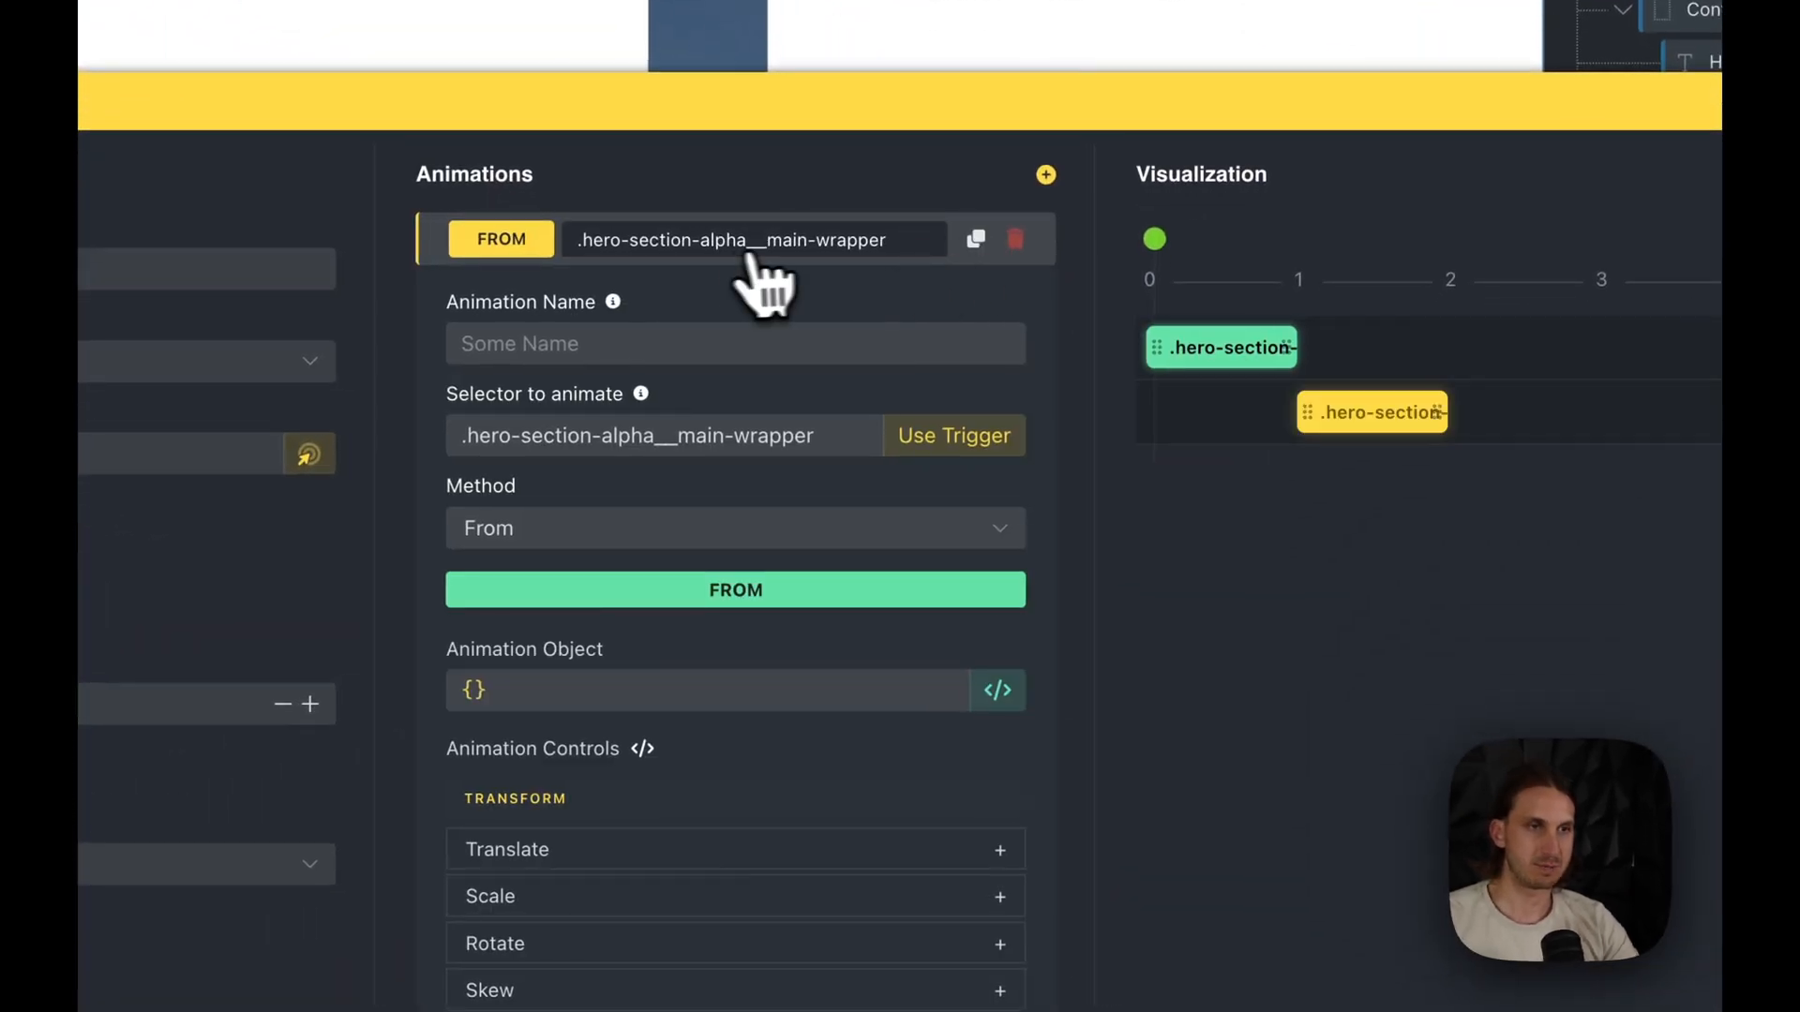
click(727, 272)
click(812, 310)
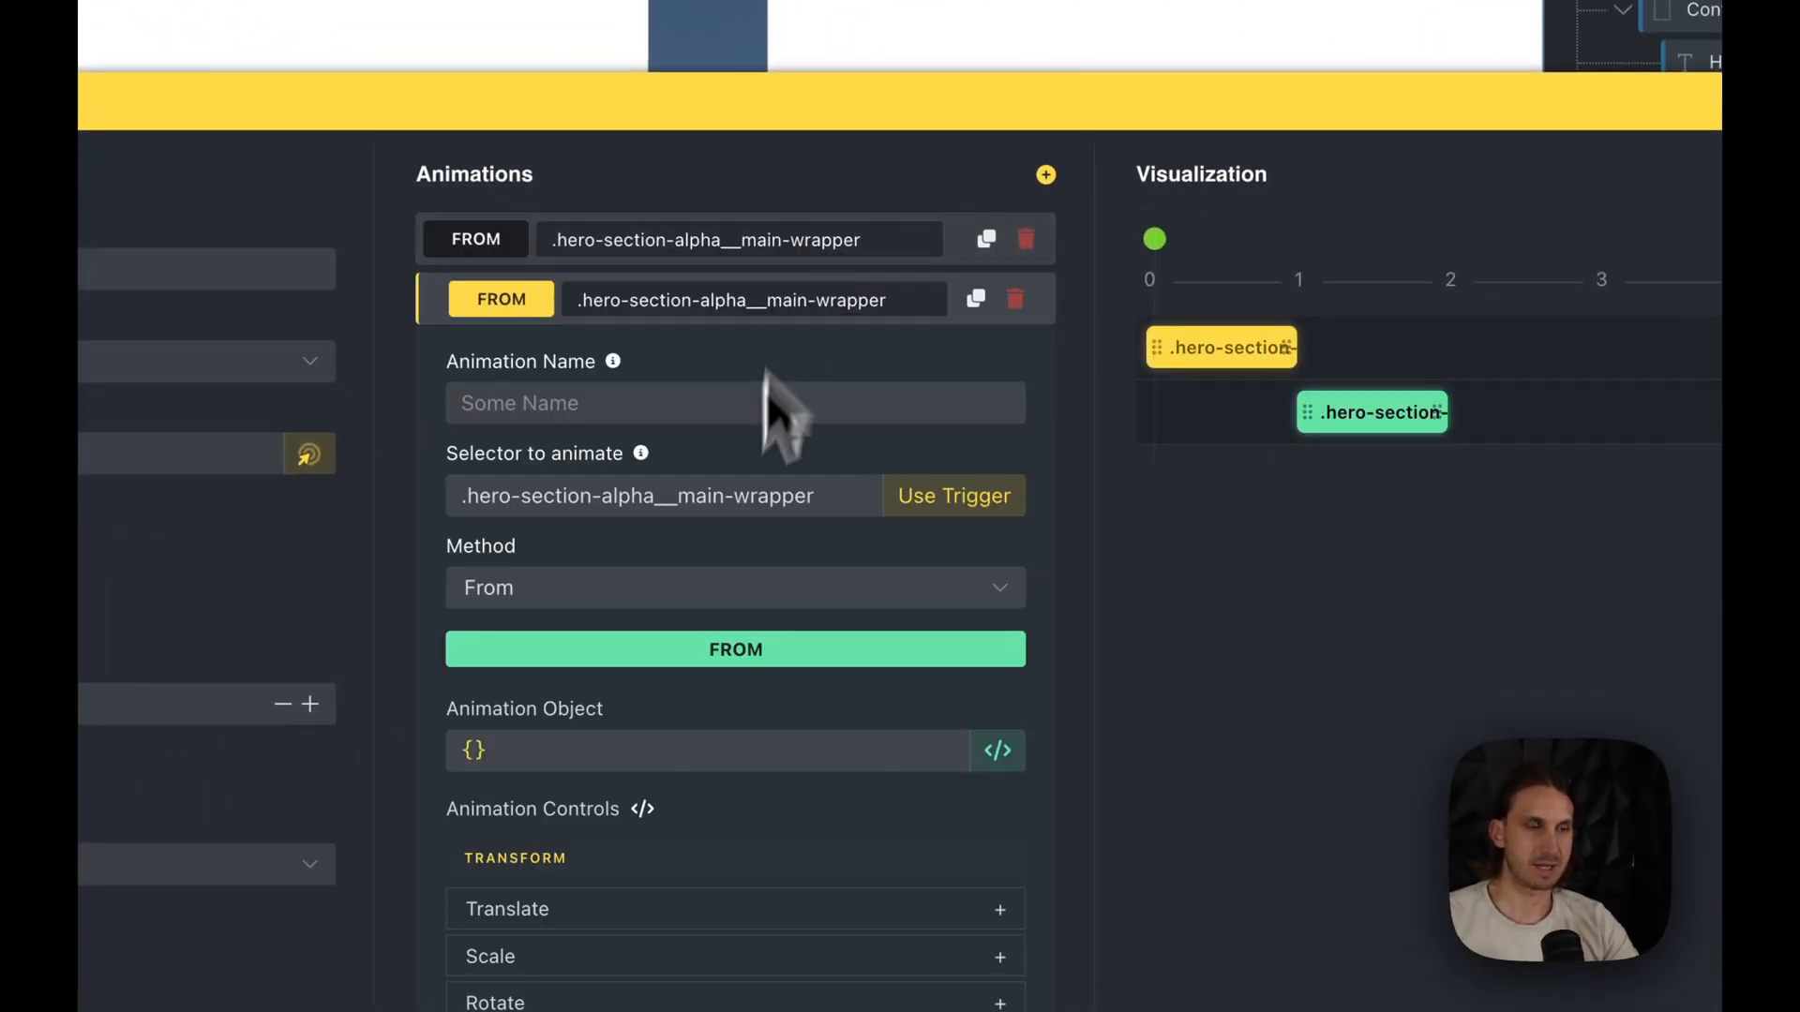
scroll(717, 685, down, 3)
scroll(717, 684, down, 10)
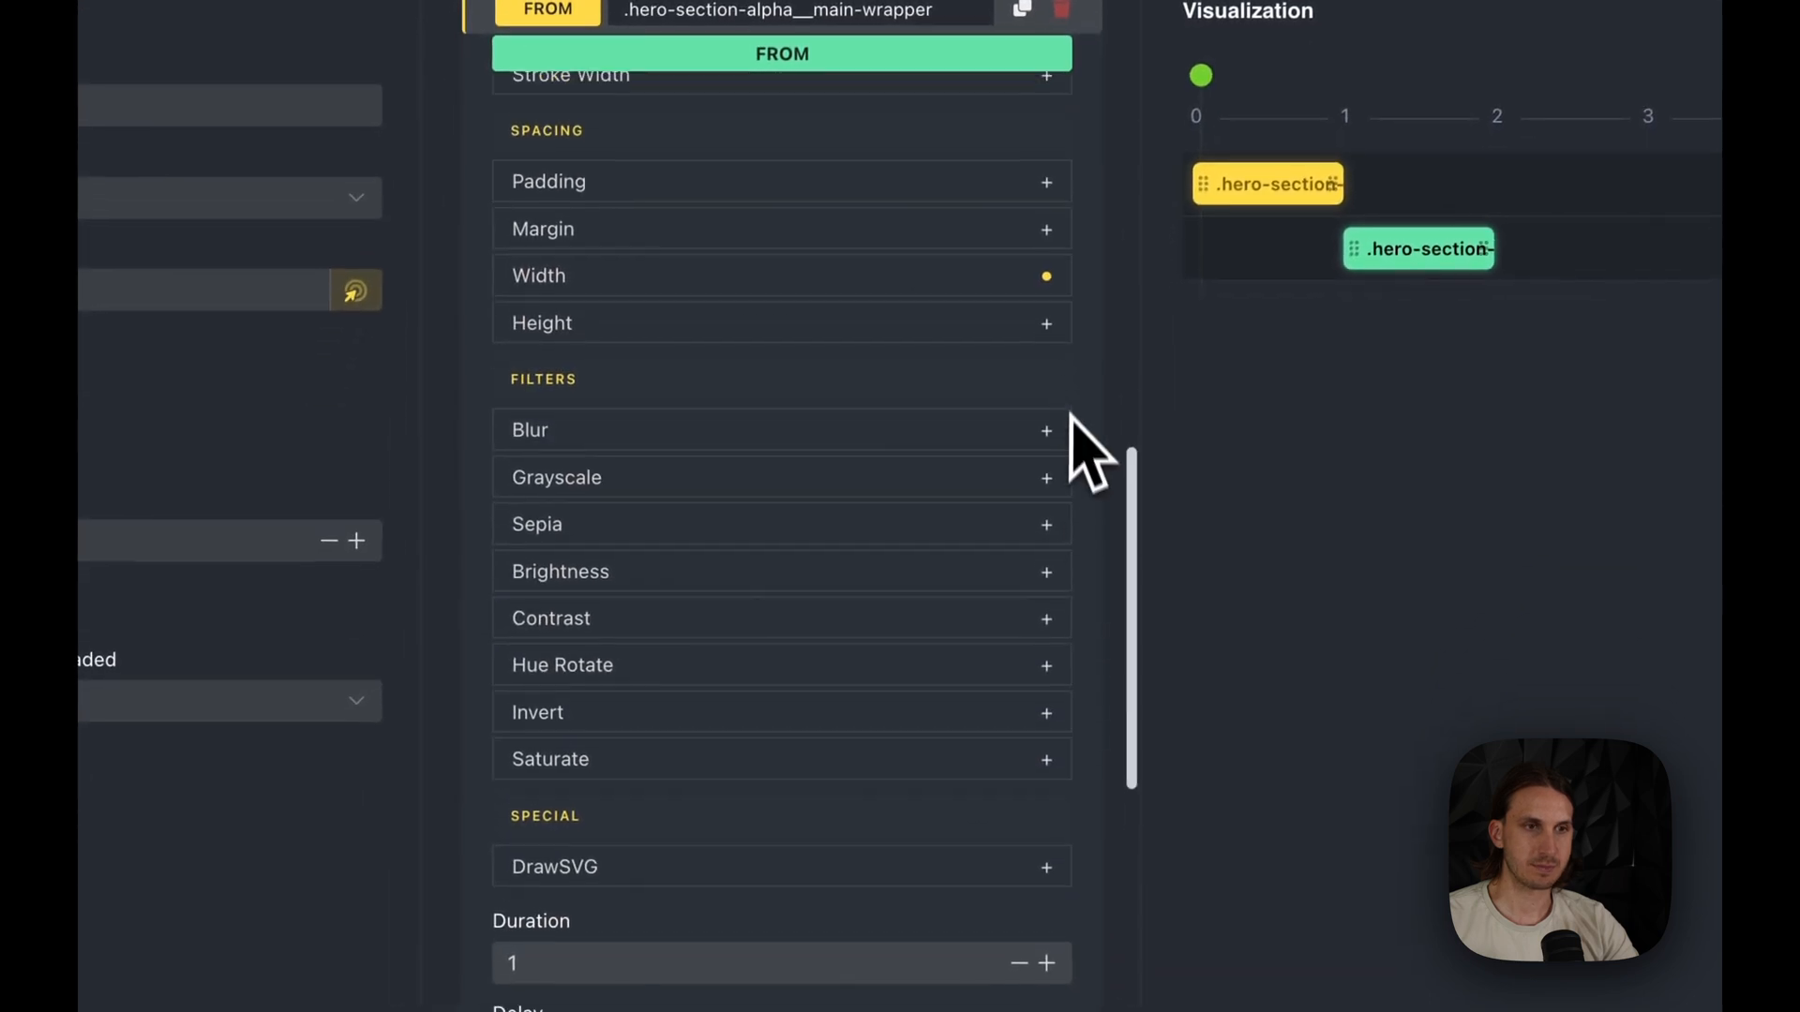
scroll(944, 347, up, 3)
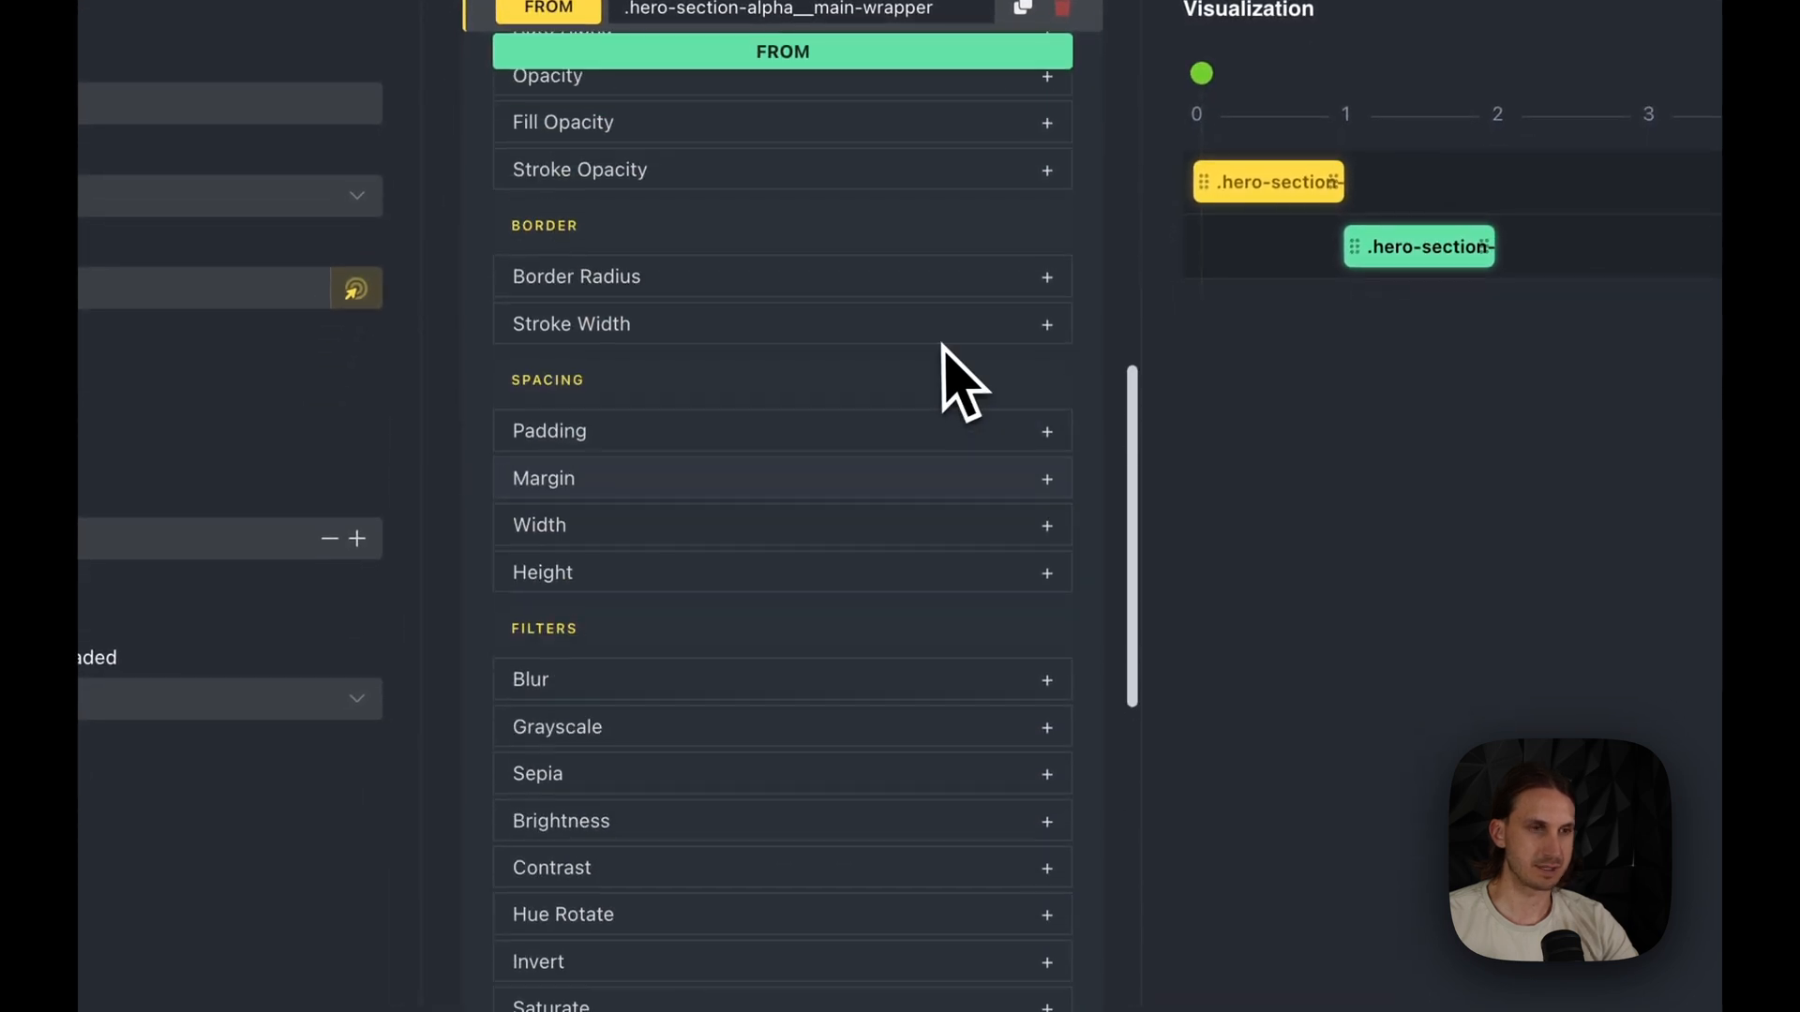
- Set the second main wrapper animation's starting scale to 0.6 and scrub the timeline to 2 to preview the sequence
scroll(778, 324, up, 2)
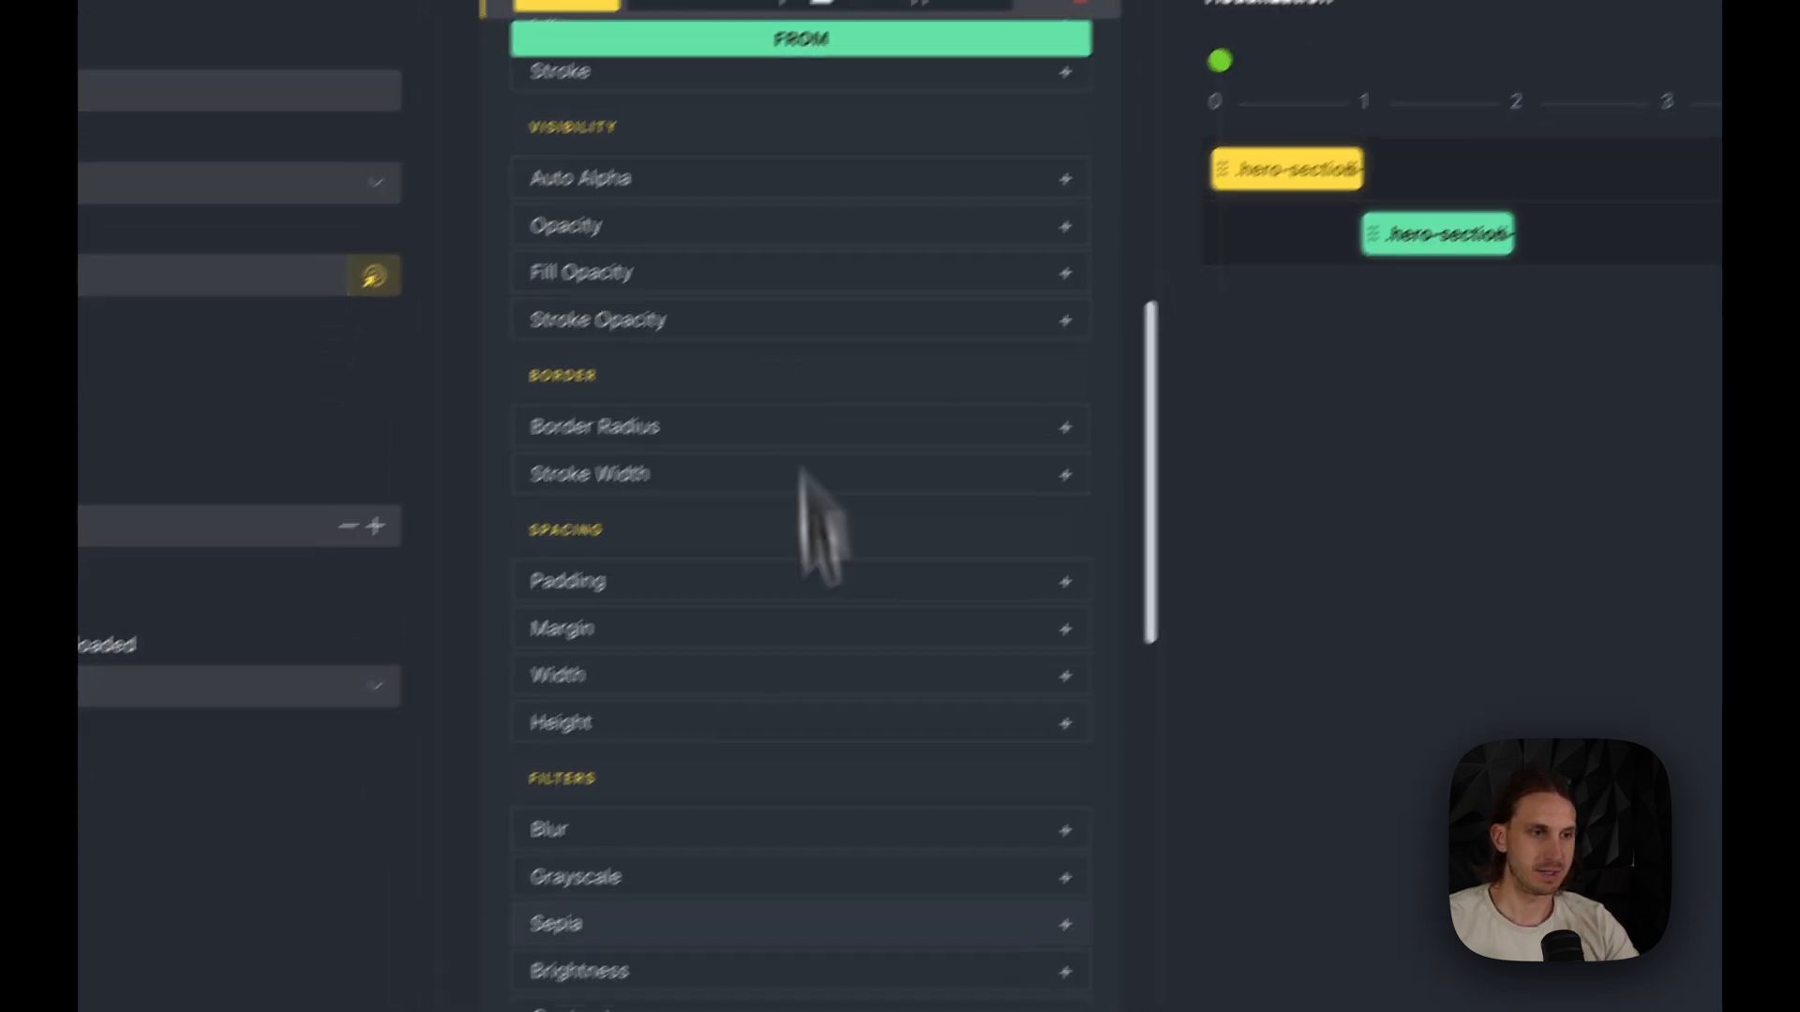
scroll(805, 888, down, 3)
scroll(953, 787, down, 1)
scroll(881, 355, up, 3)
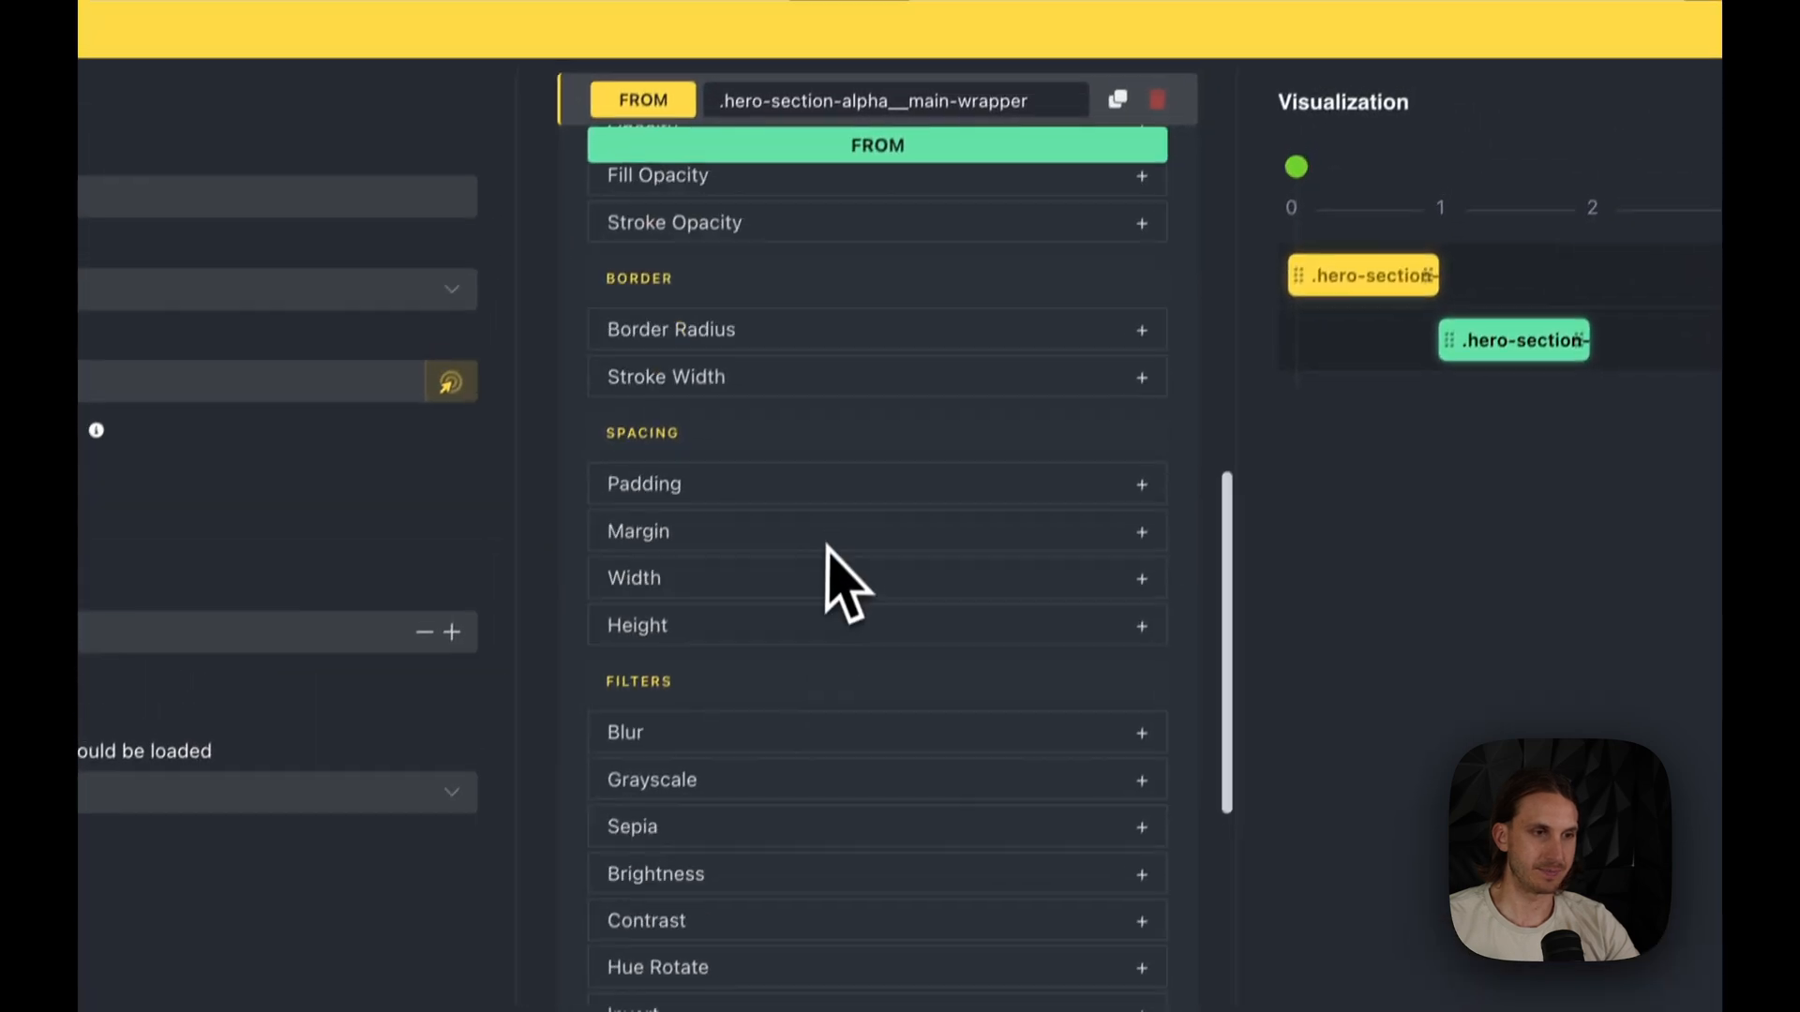
scroll(842, 616, up, 4)
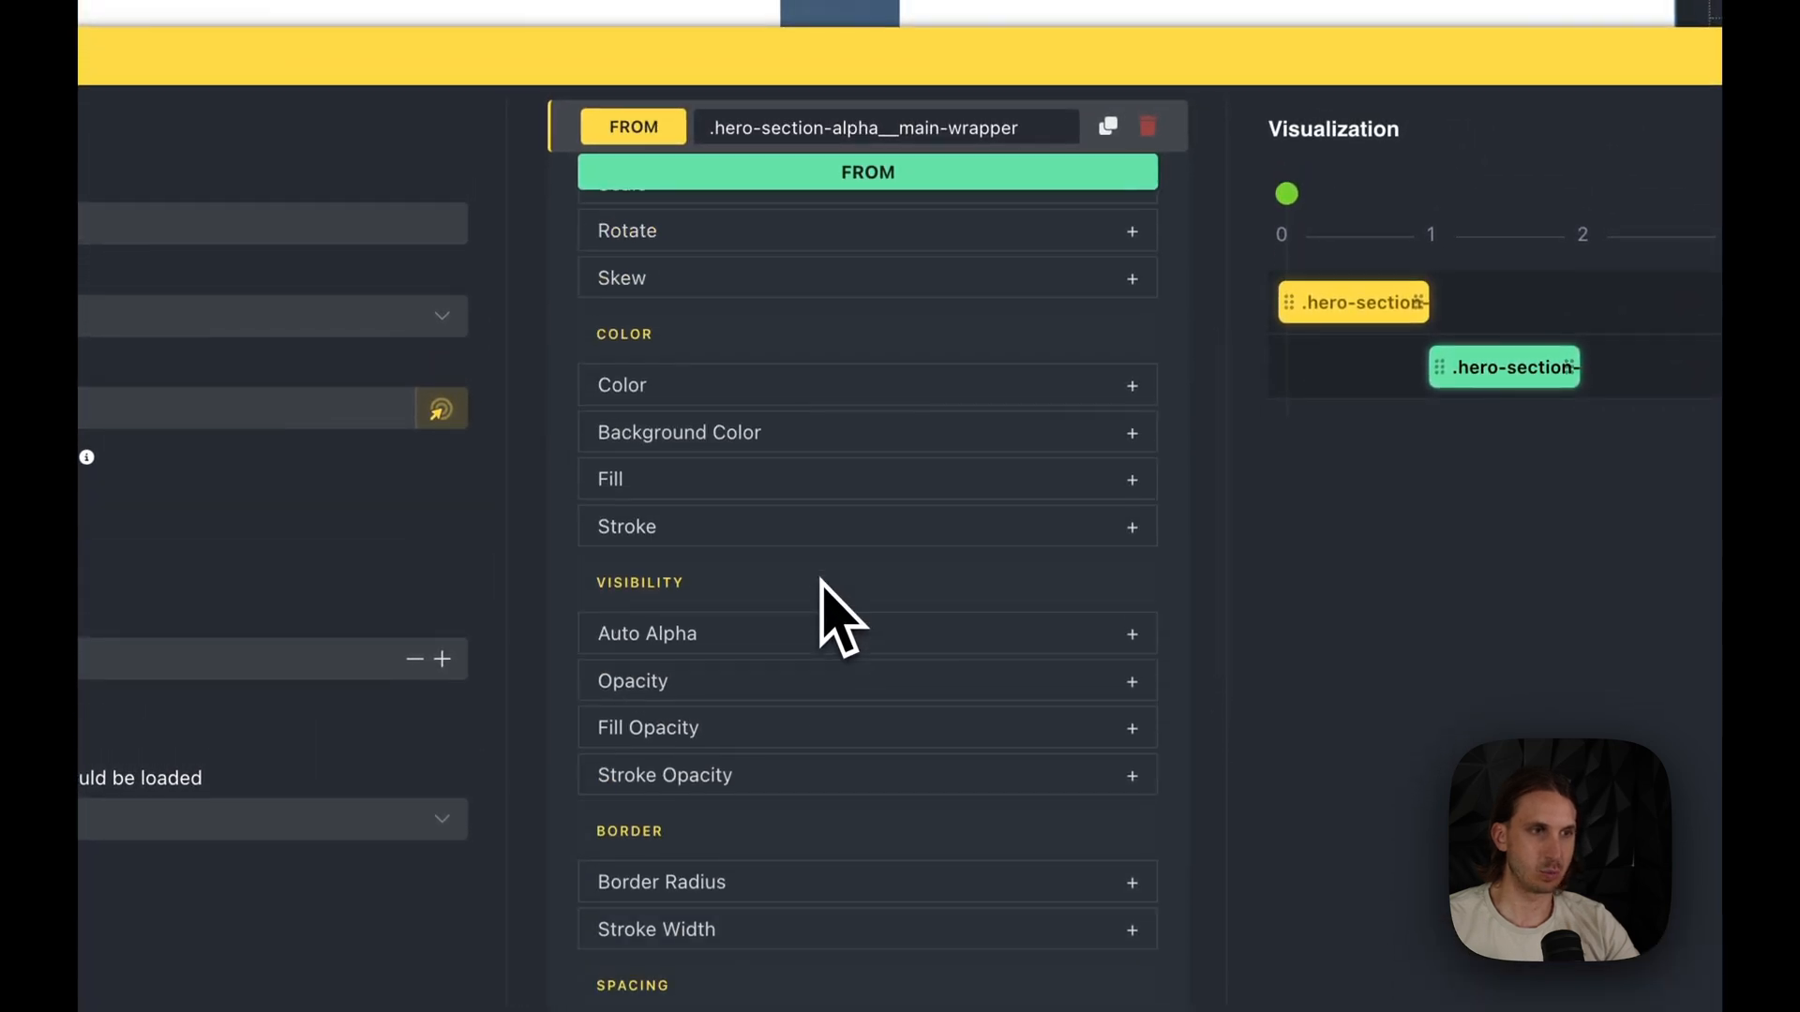
scroll(823, 600, up, 3)
click(740, 455)
click(1078, 553)
text(0.6)
click(986, 52)
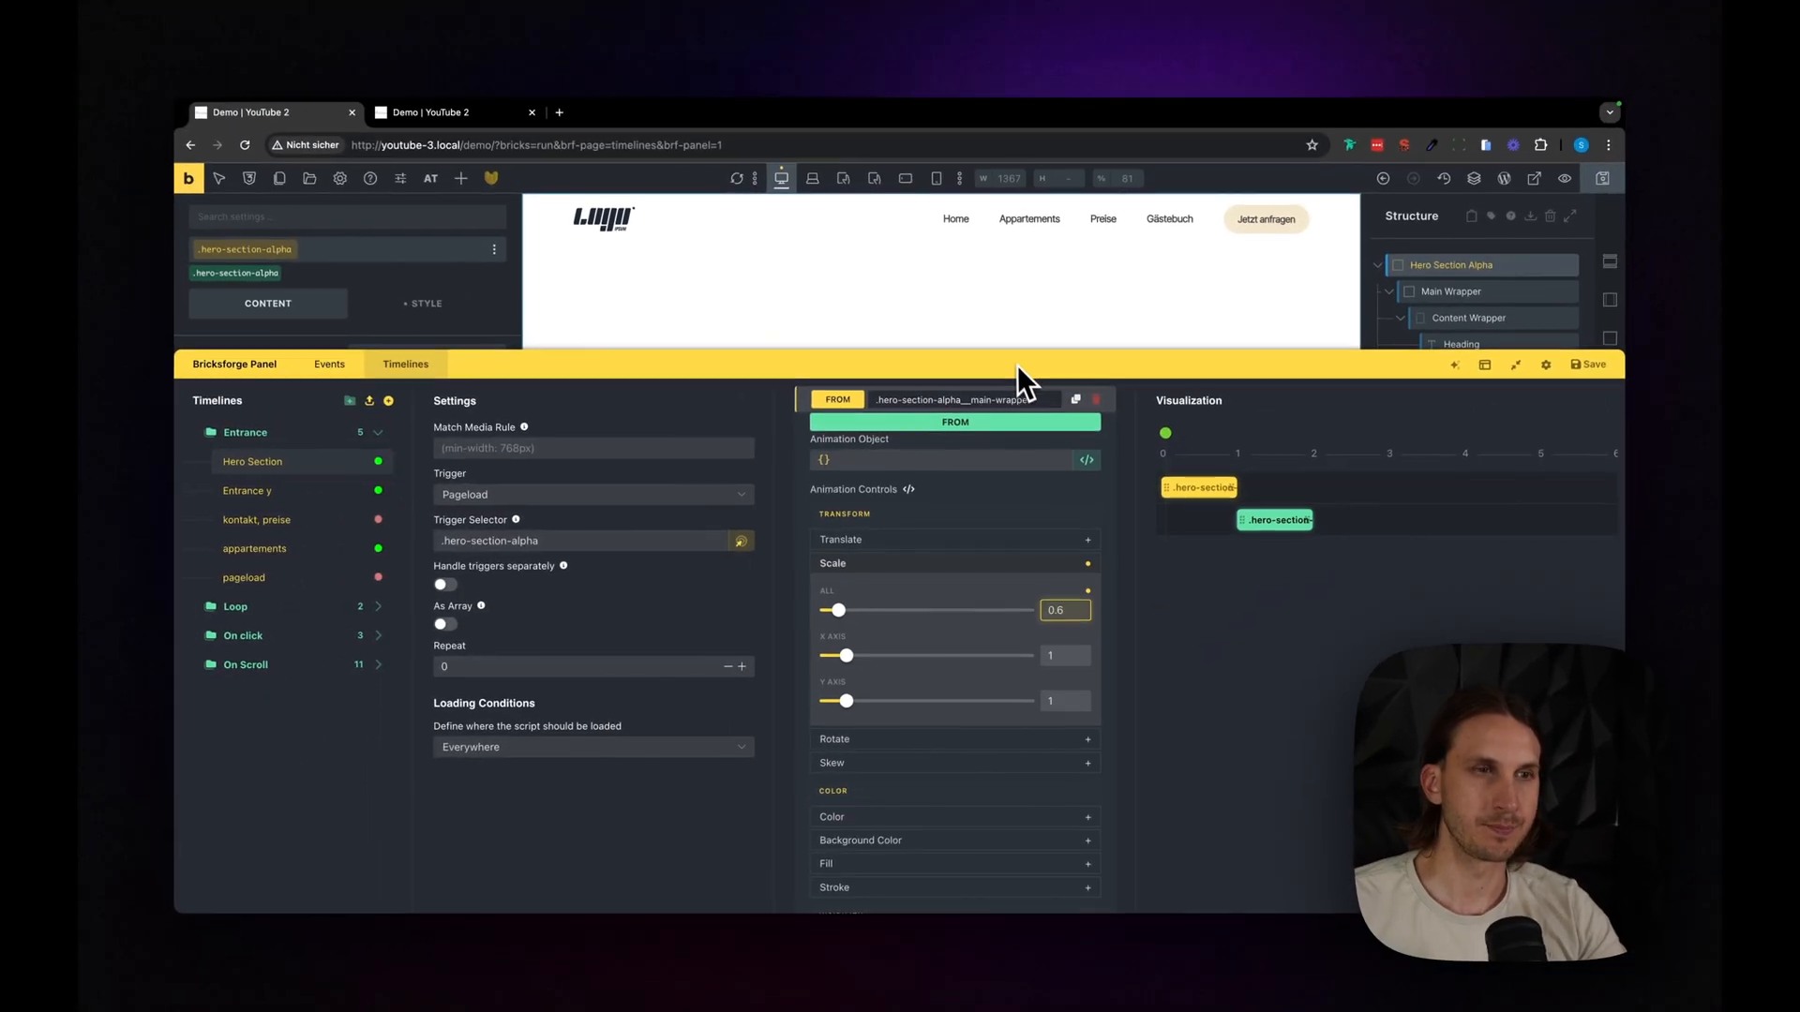
drag(1015, 408, 1316, 845)
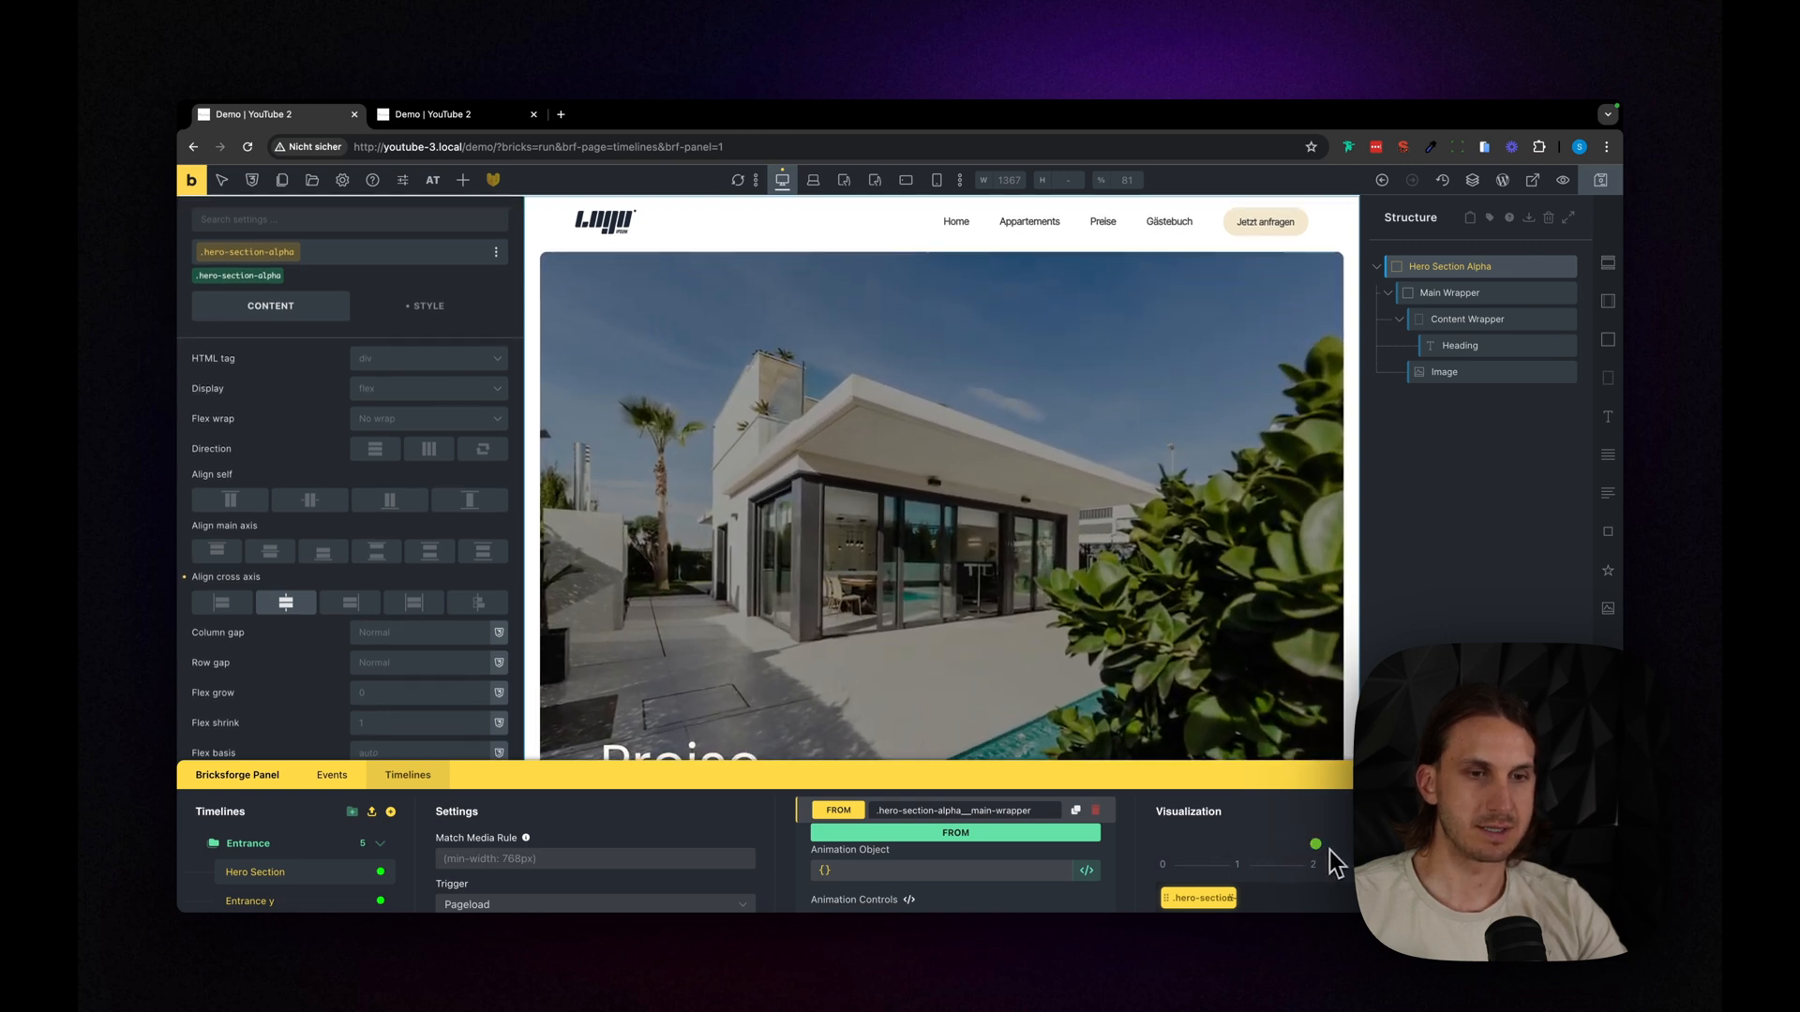
- Set the ease of the first main wrapper animation to power2.out
drag(1188, 775, 1153, 504)
click(965, 560)
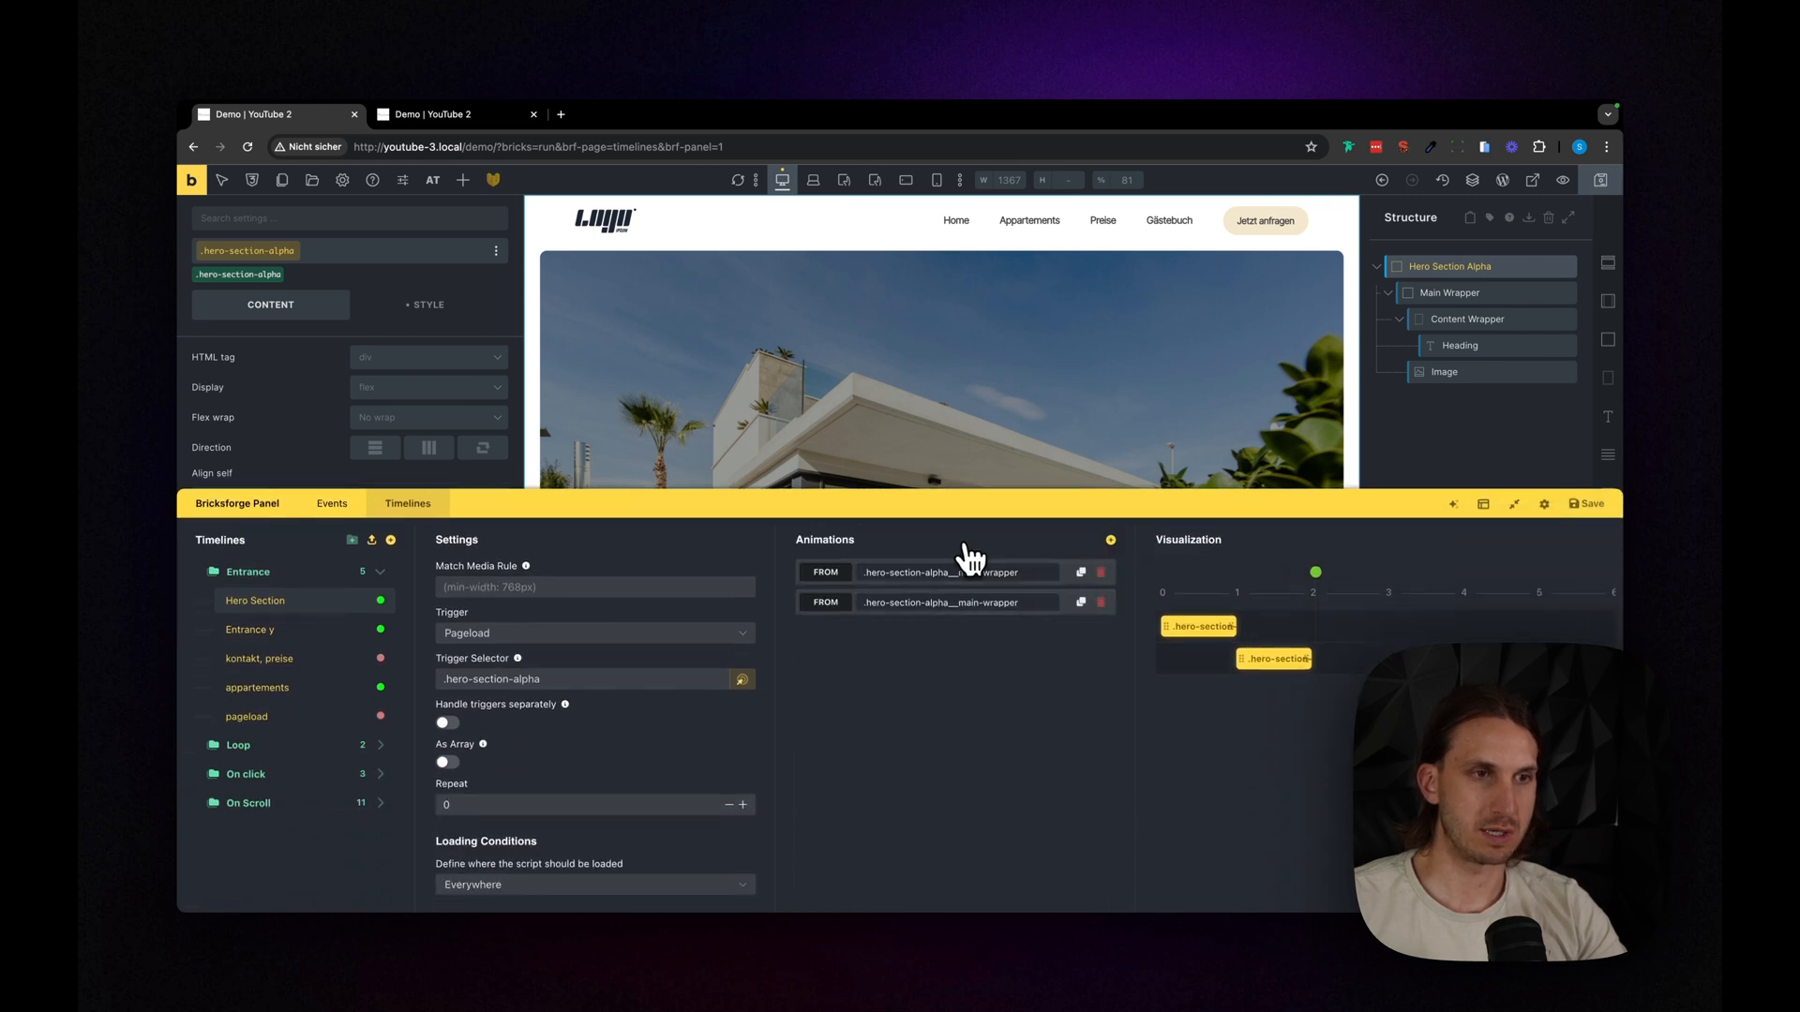
click(944, 581)
scroll(969, 821, down, 6)
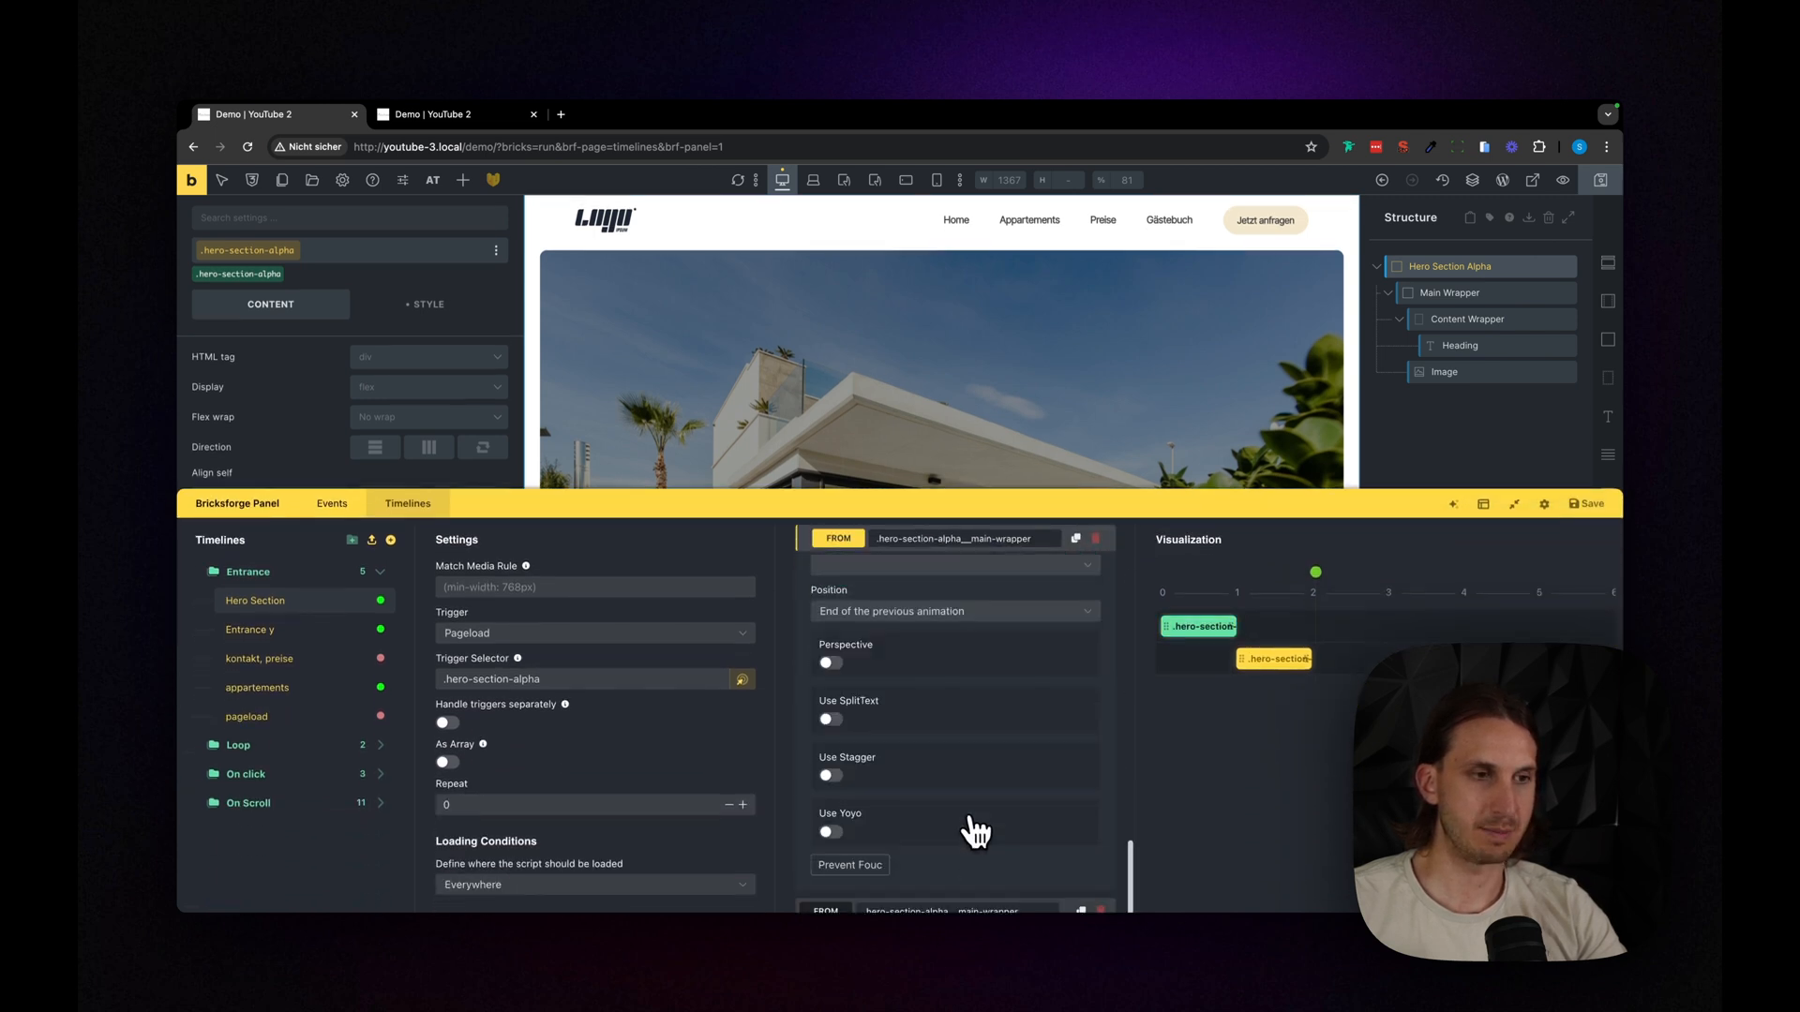
click(855, 732)
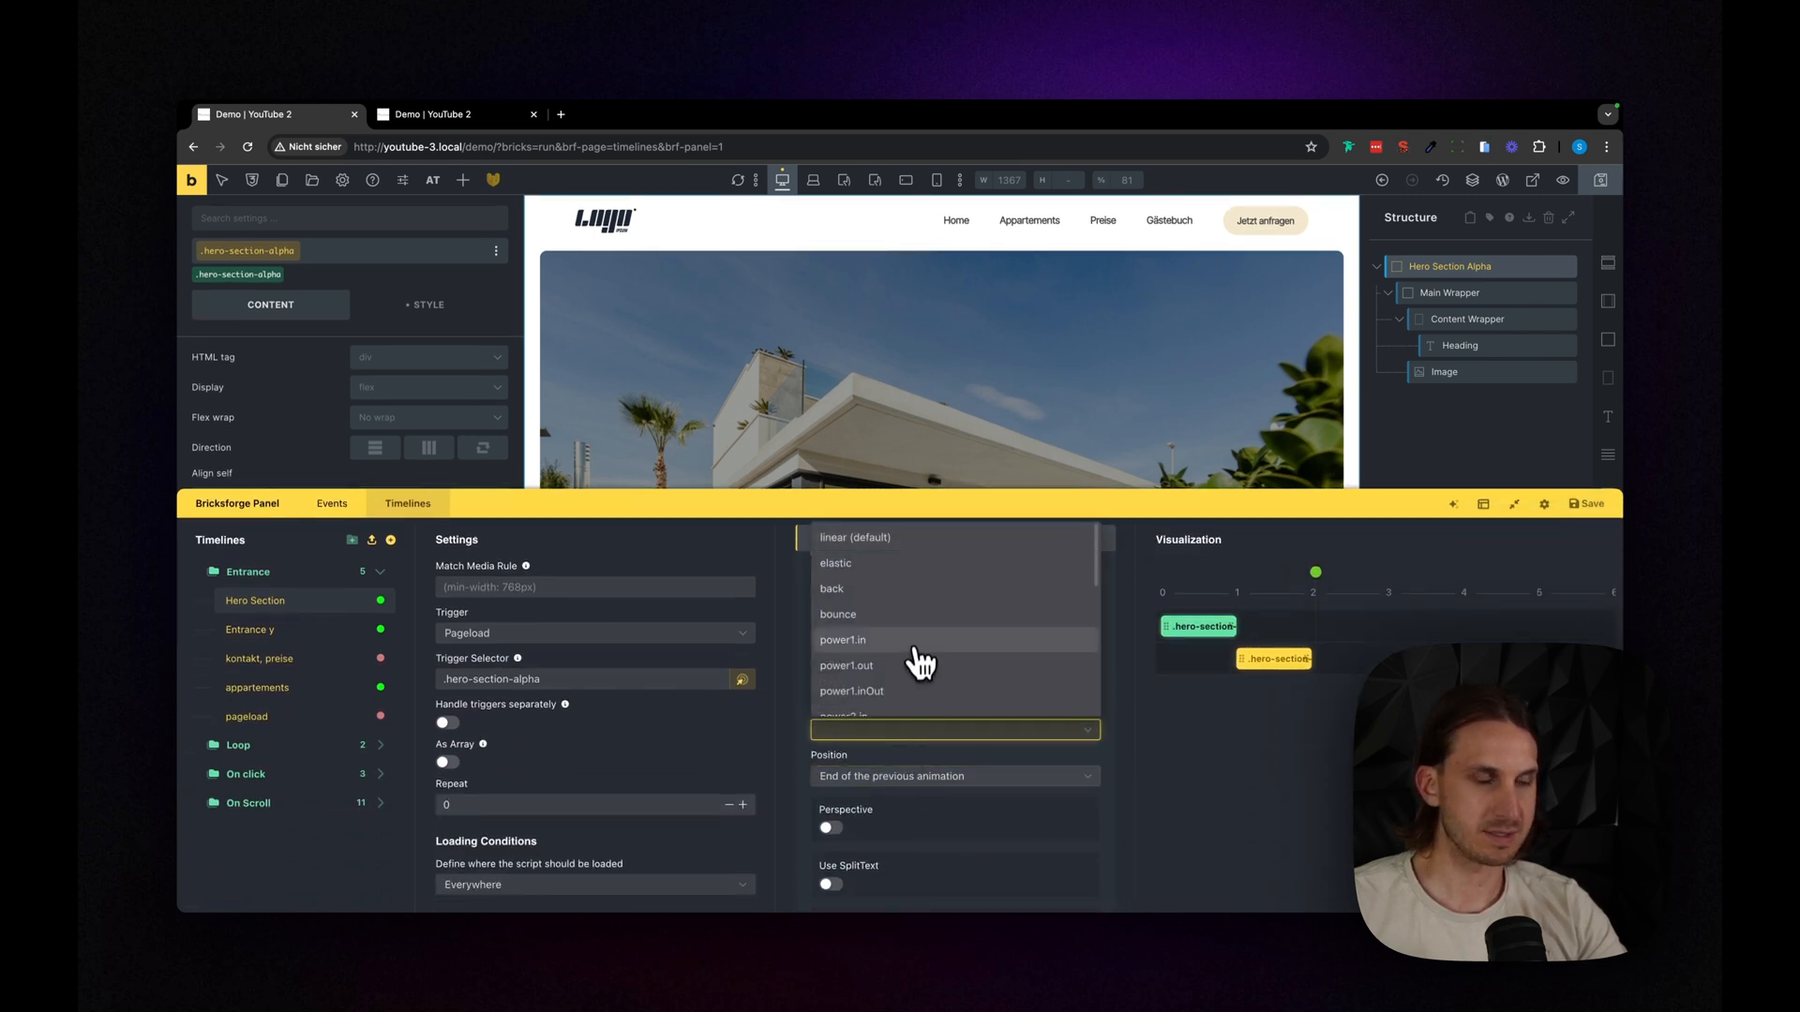
scroll(893, 692, down, 1)
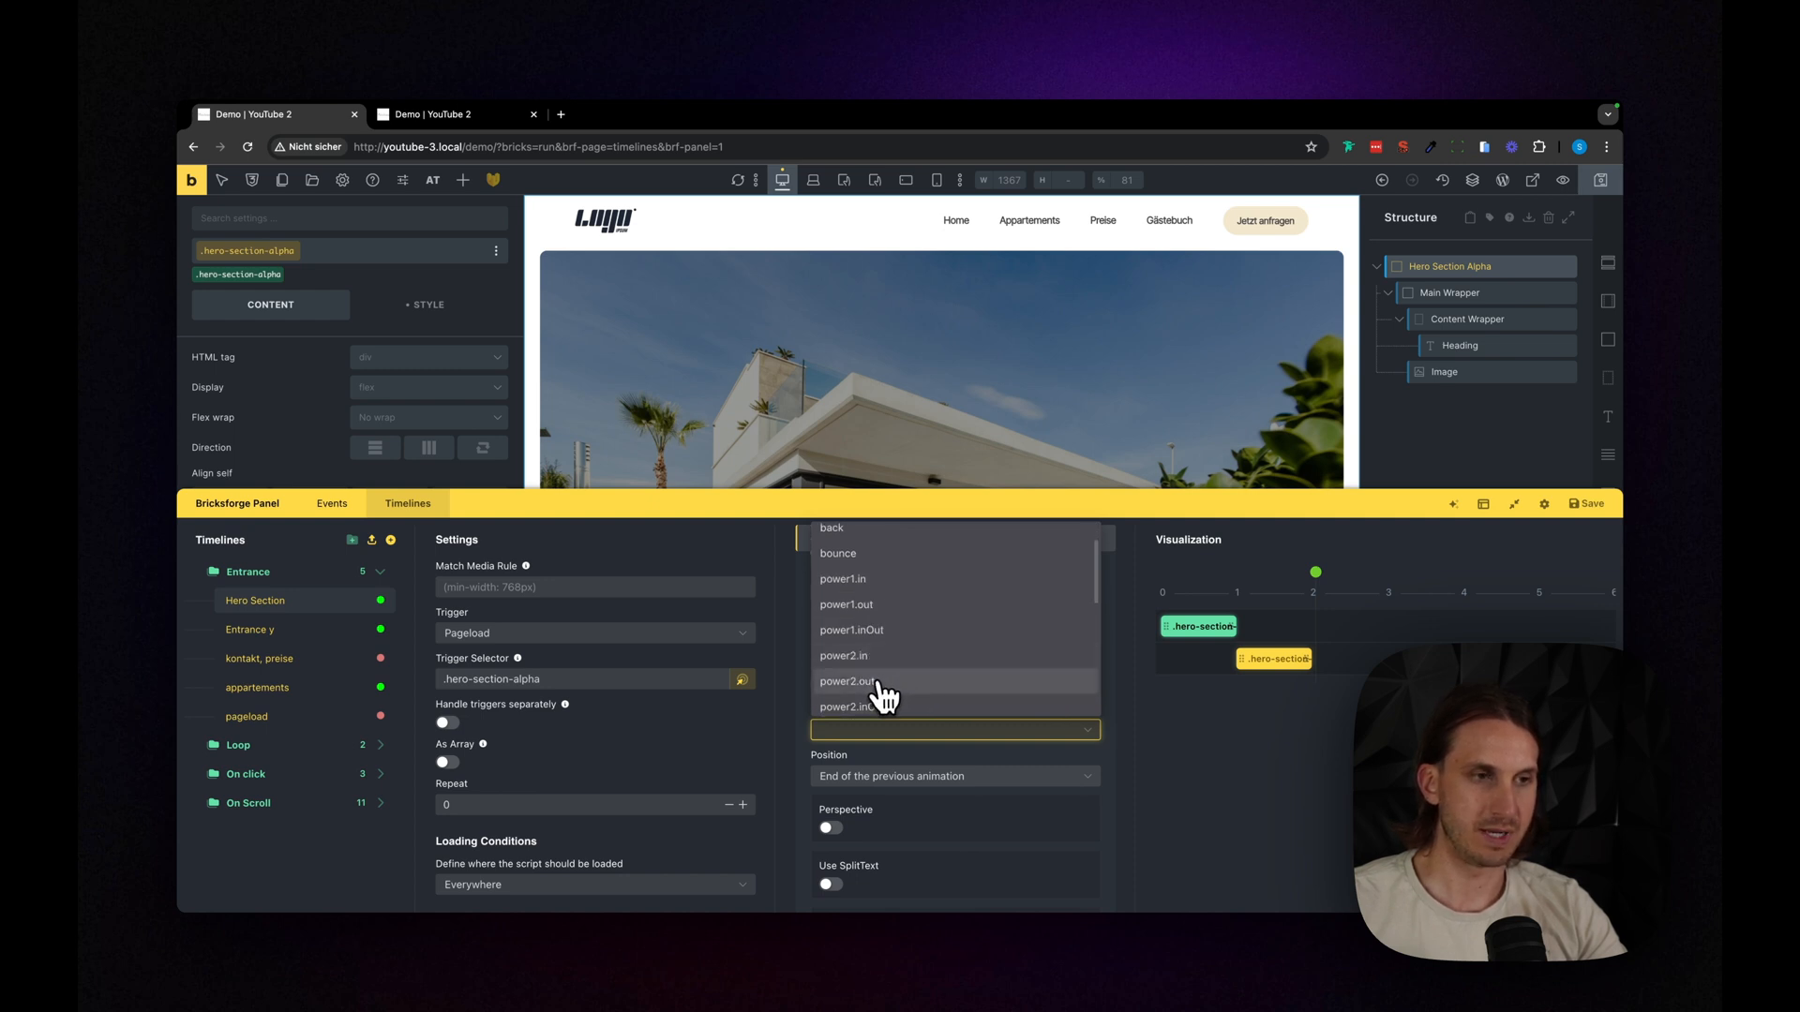
click(879, 682)
scroll(942, 791, down, 1)
scroll(942, 712, up, 4)
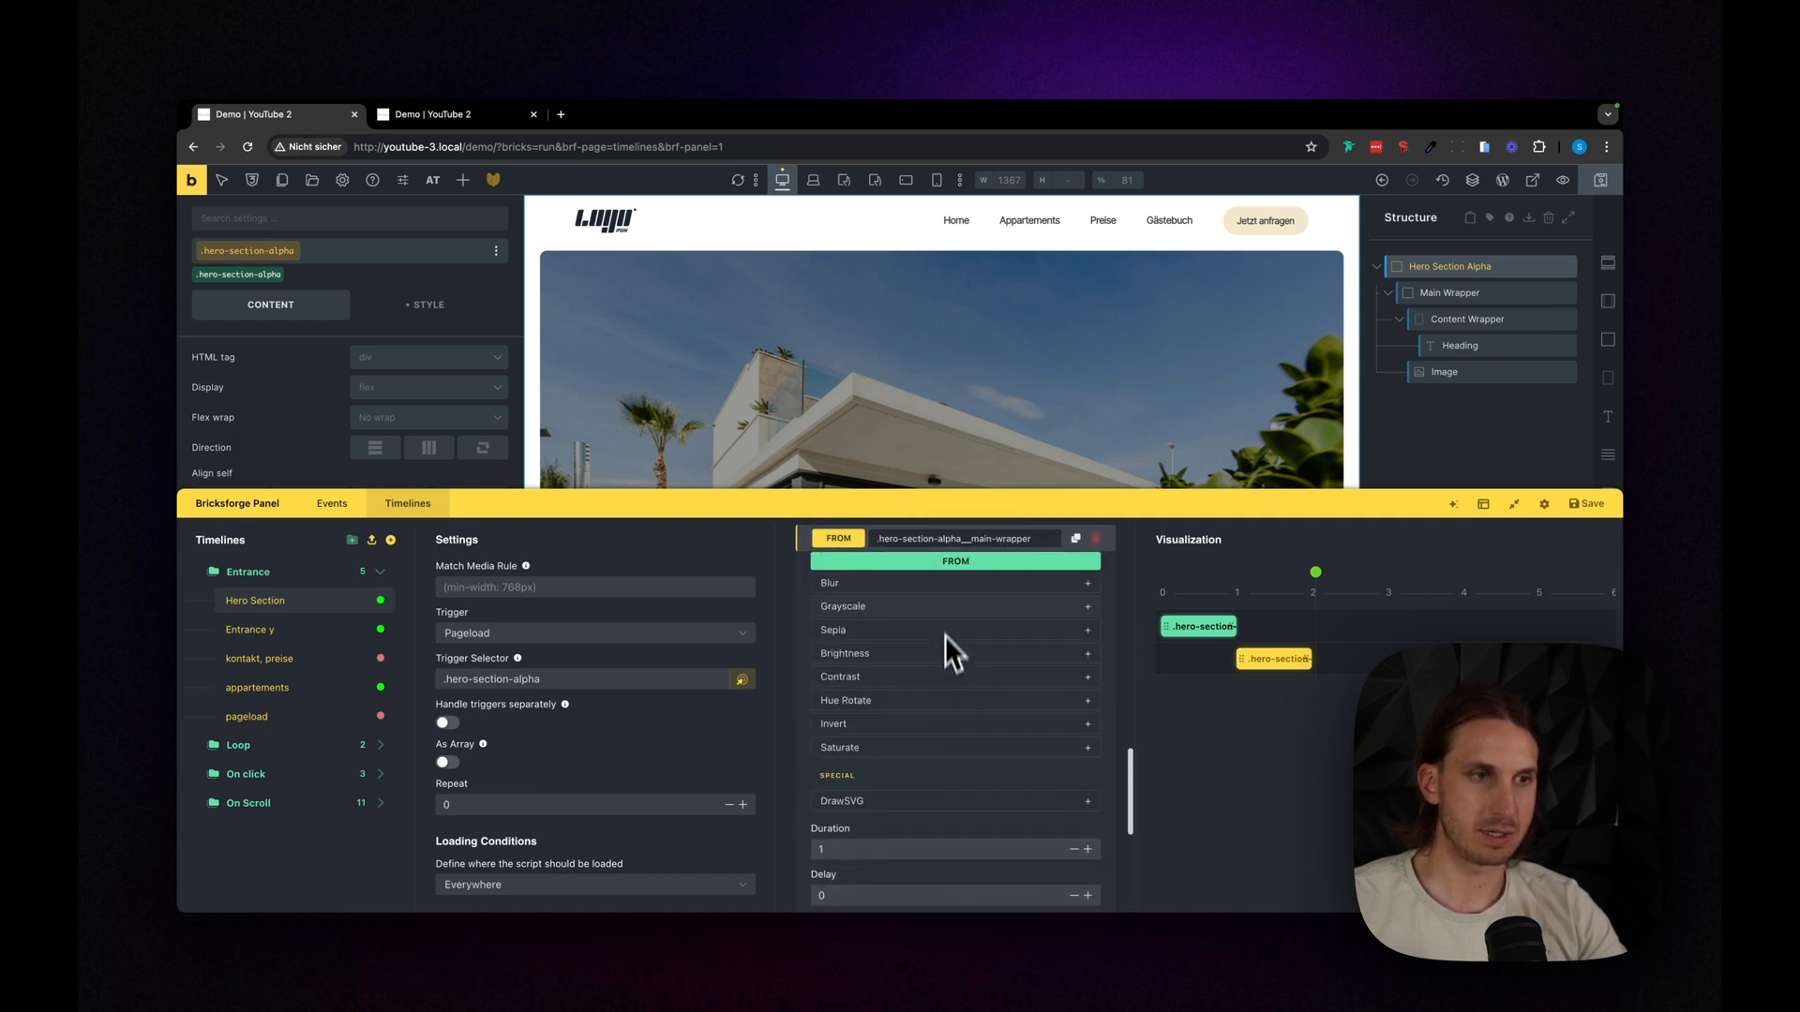
scroll(935, 683, down, 2)
scroll(952, 656, up, 1)
scroll(947, 637, up, 2)
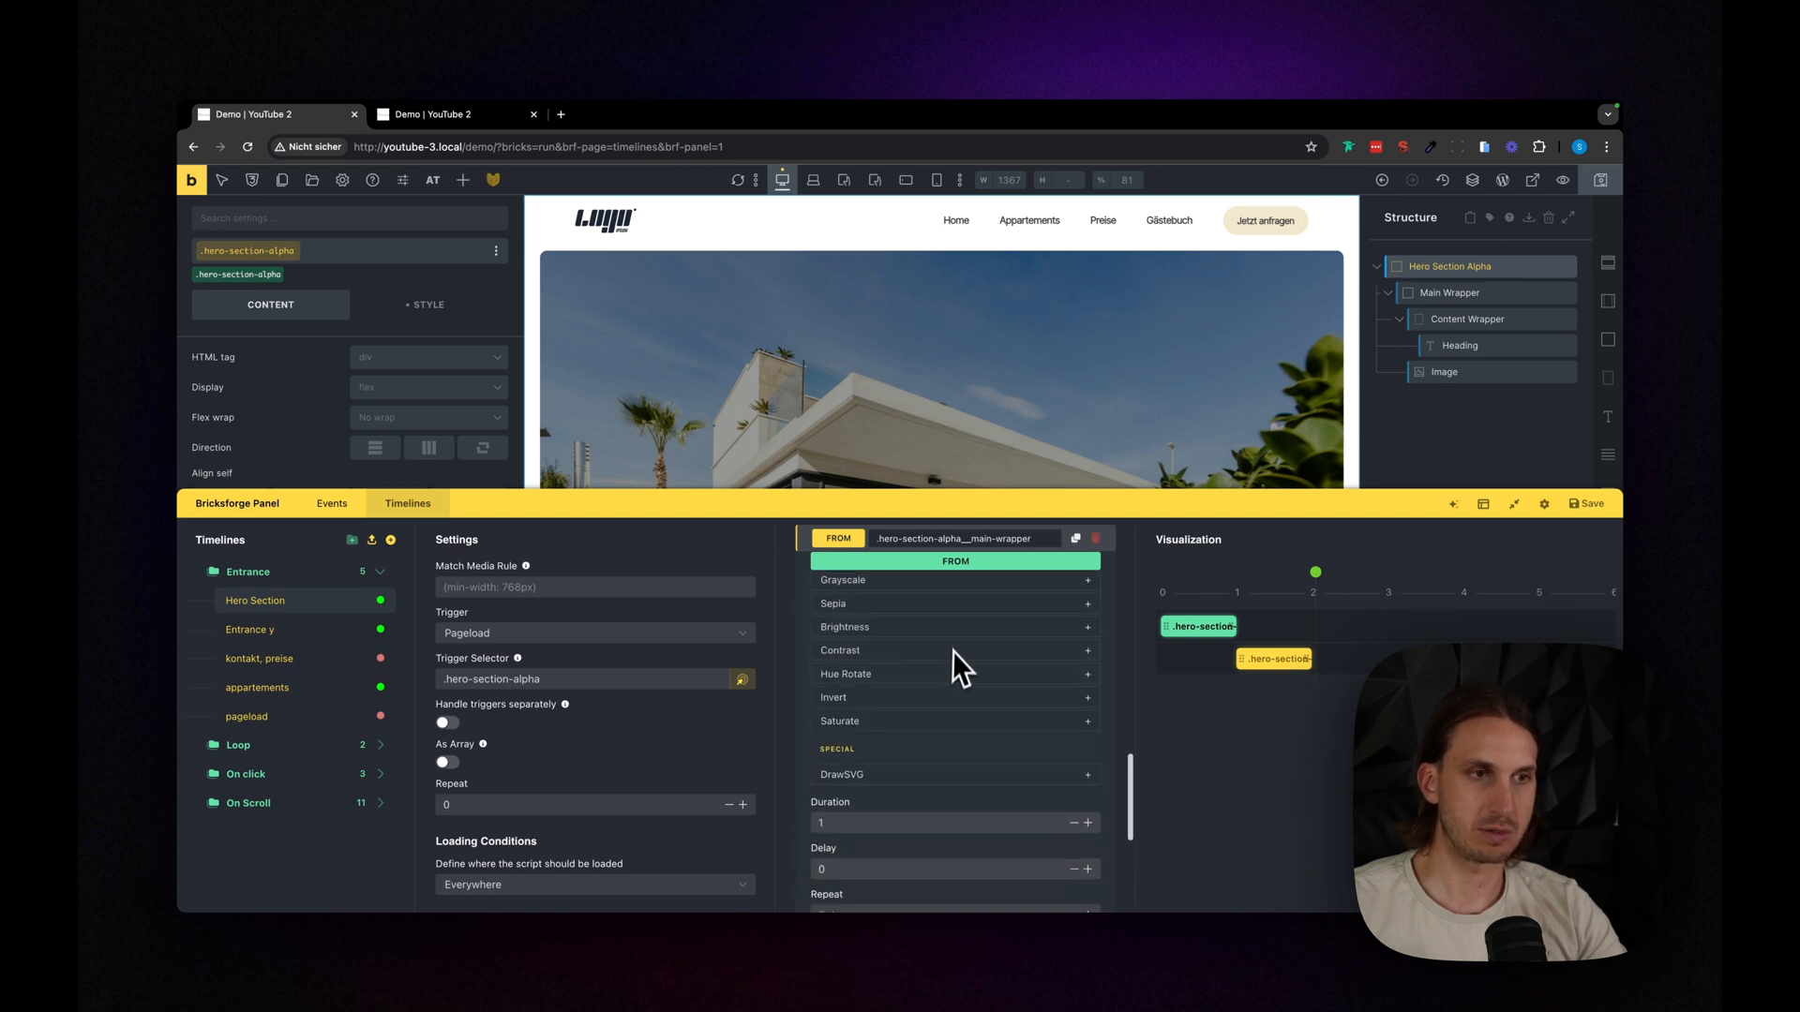
- Choose an ease for the second main wrapper animation and save the timeline
click(937, 555)
click(914, 607)
scroll(971, 821, down, 5)
scroll(963, 824, down, 3)
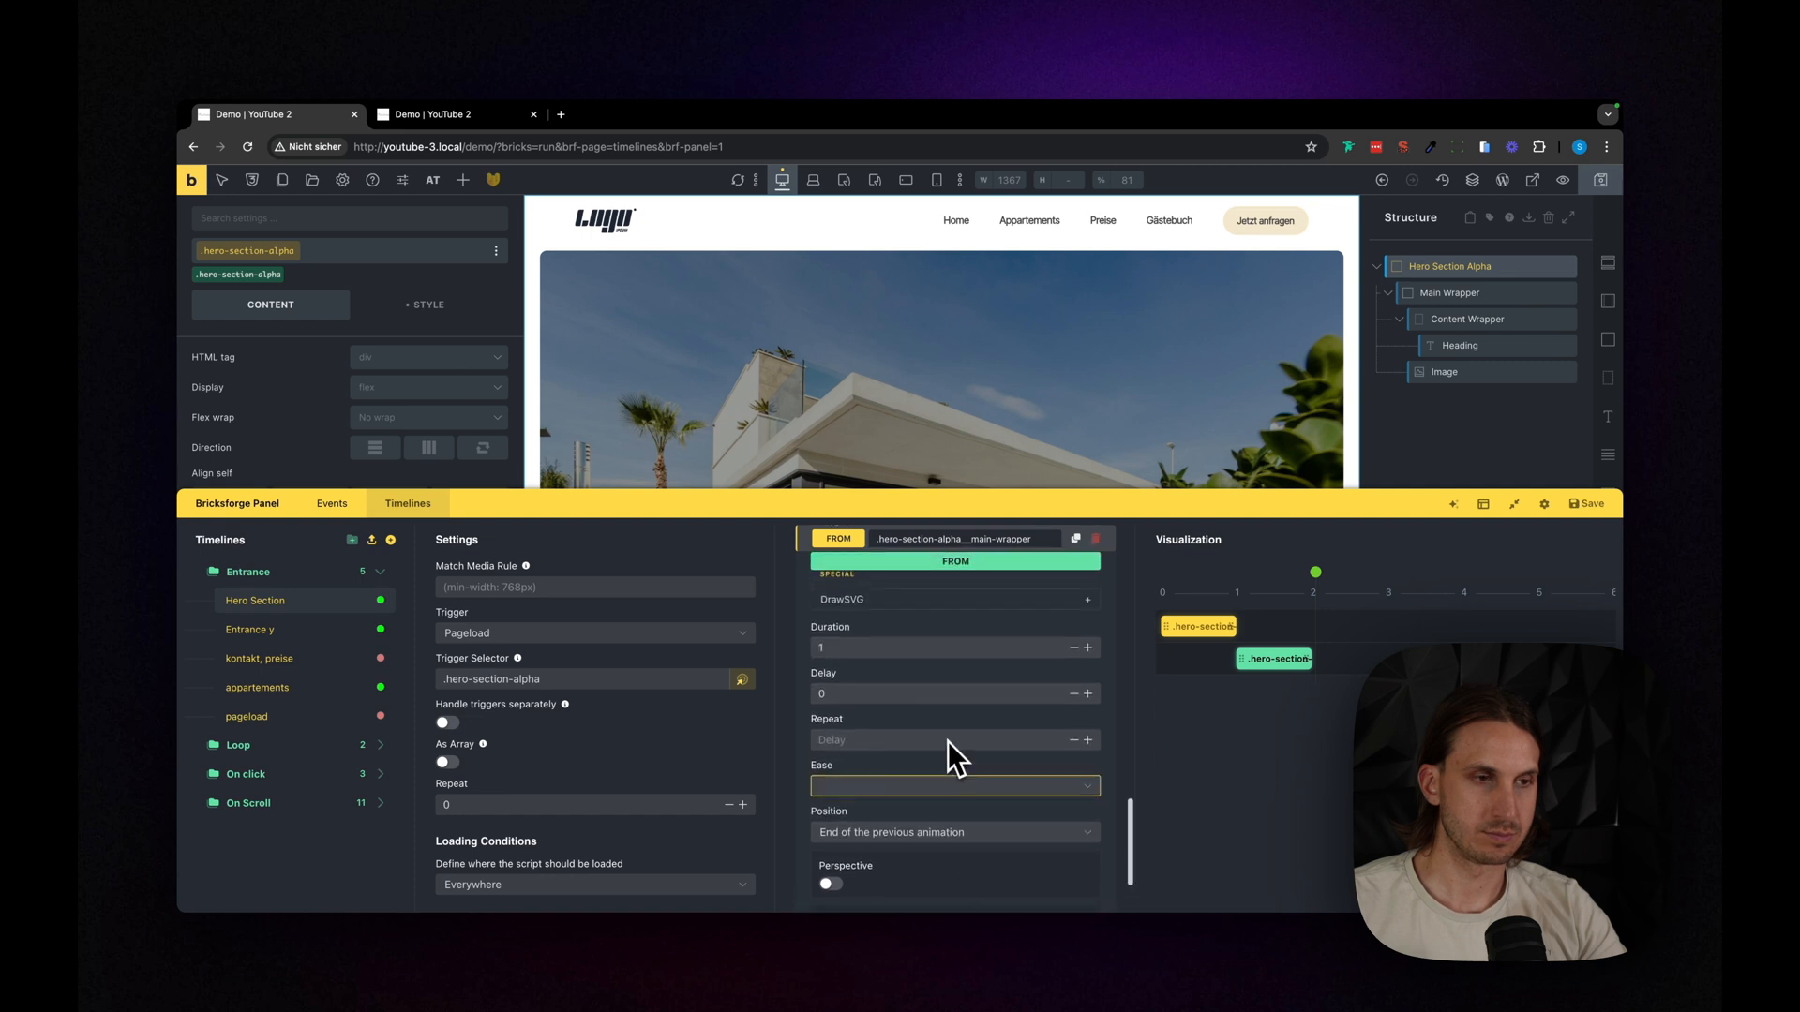
click(914, 746)
scroll(937, 647, up, 2)
scroll(929, 621, down, 2)
click(871, 675)
click(1589, 505)
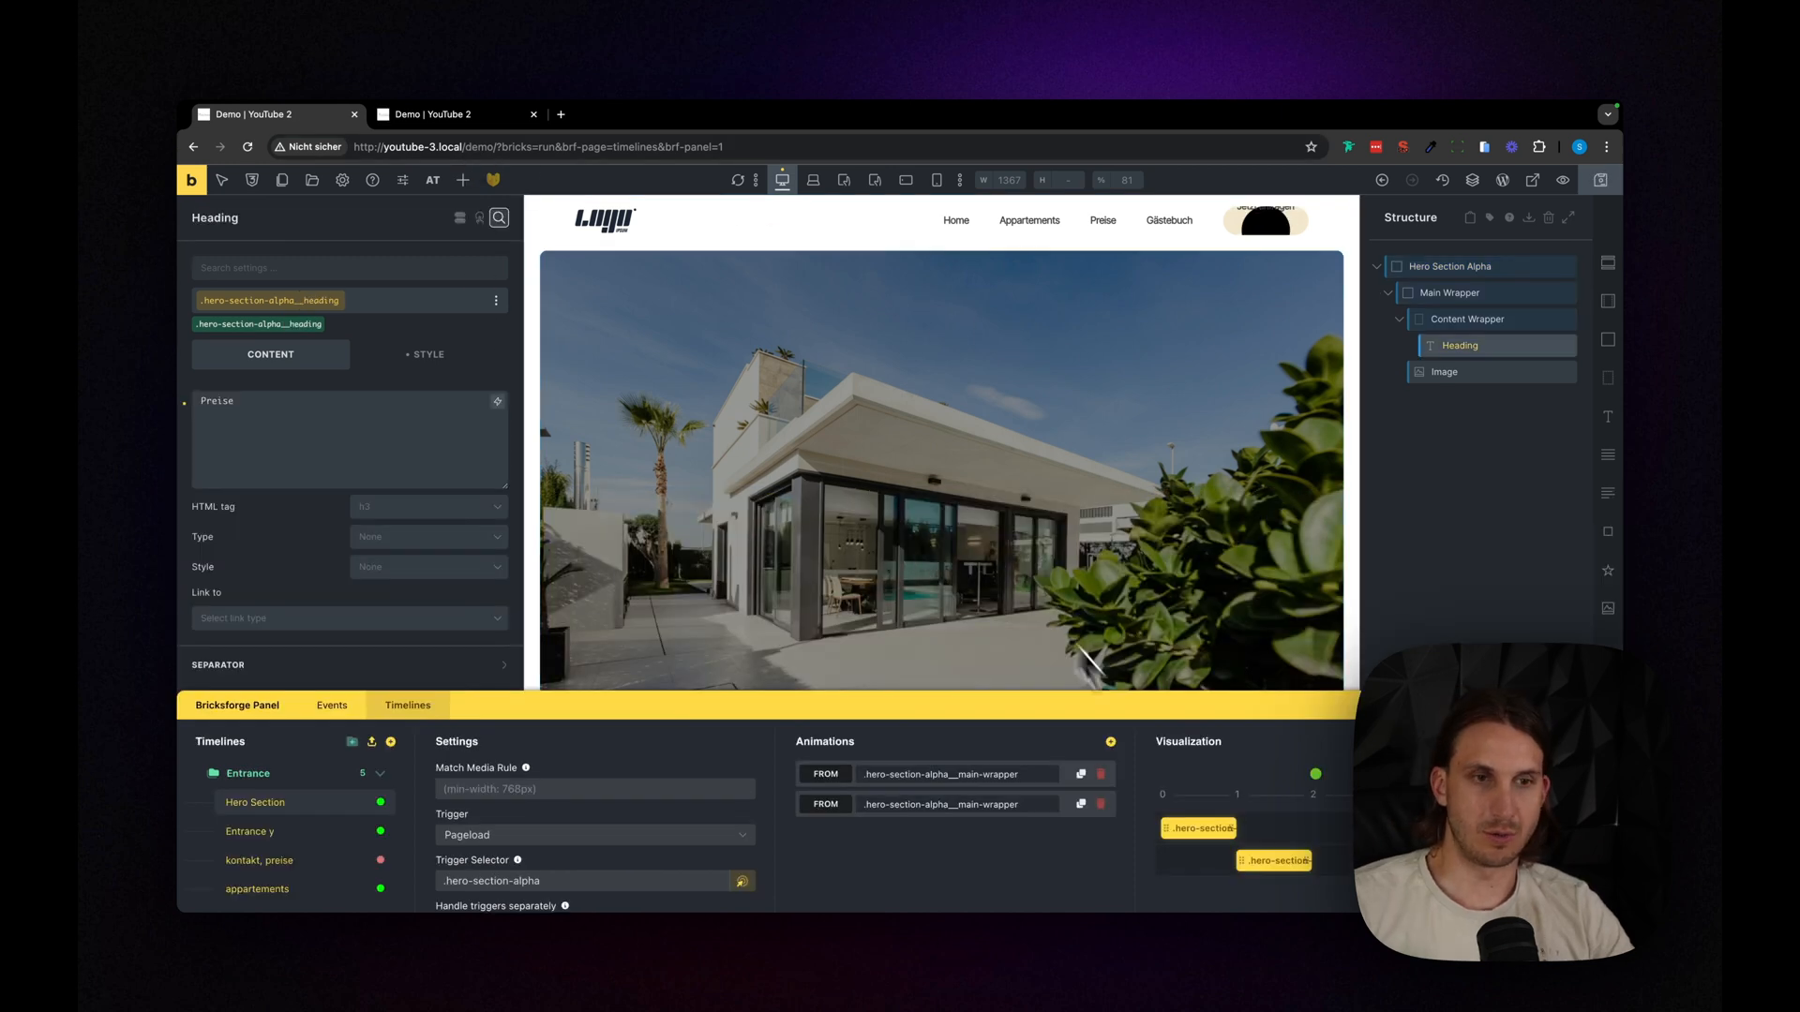
- Copy the Heading's class and add a third timeline animation with the selector .hero-section-alpha__heading and the From method
drag(1078, 713, 1077, 682)
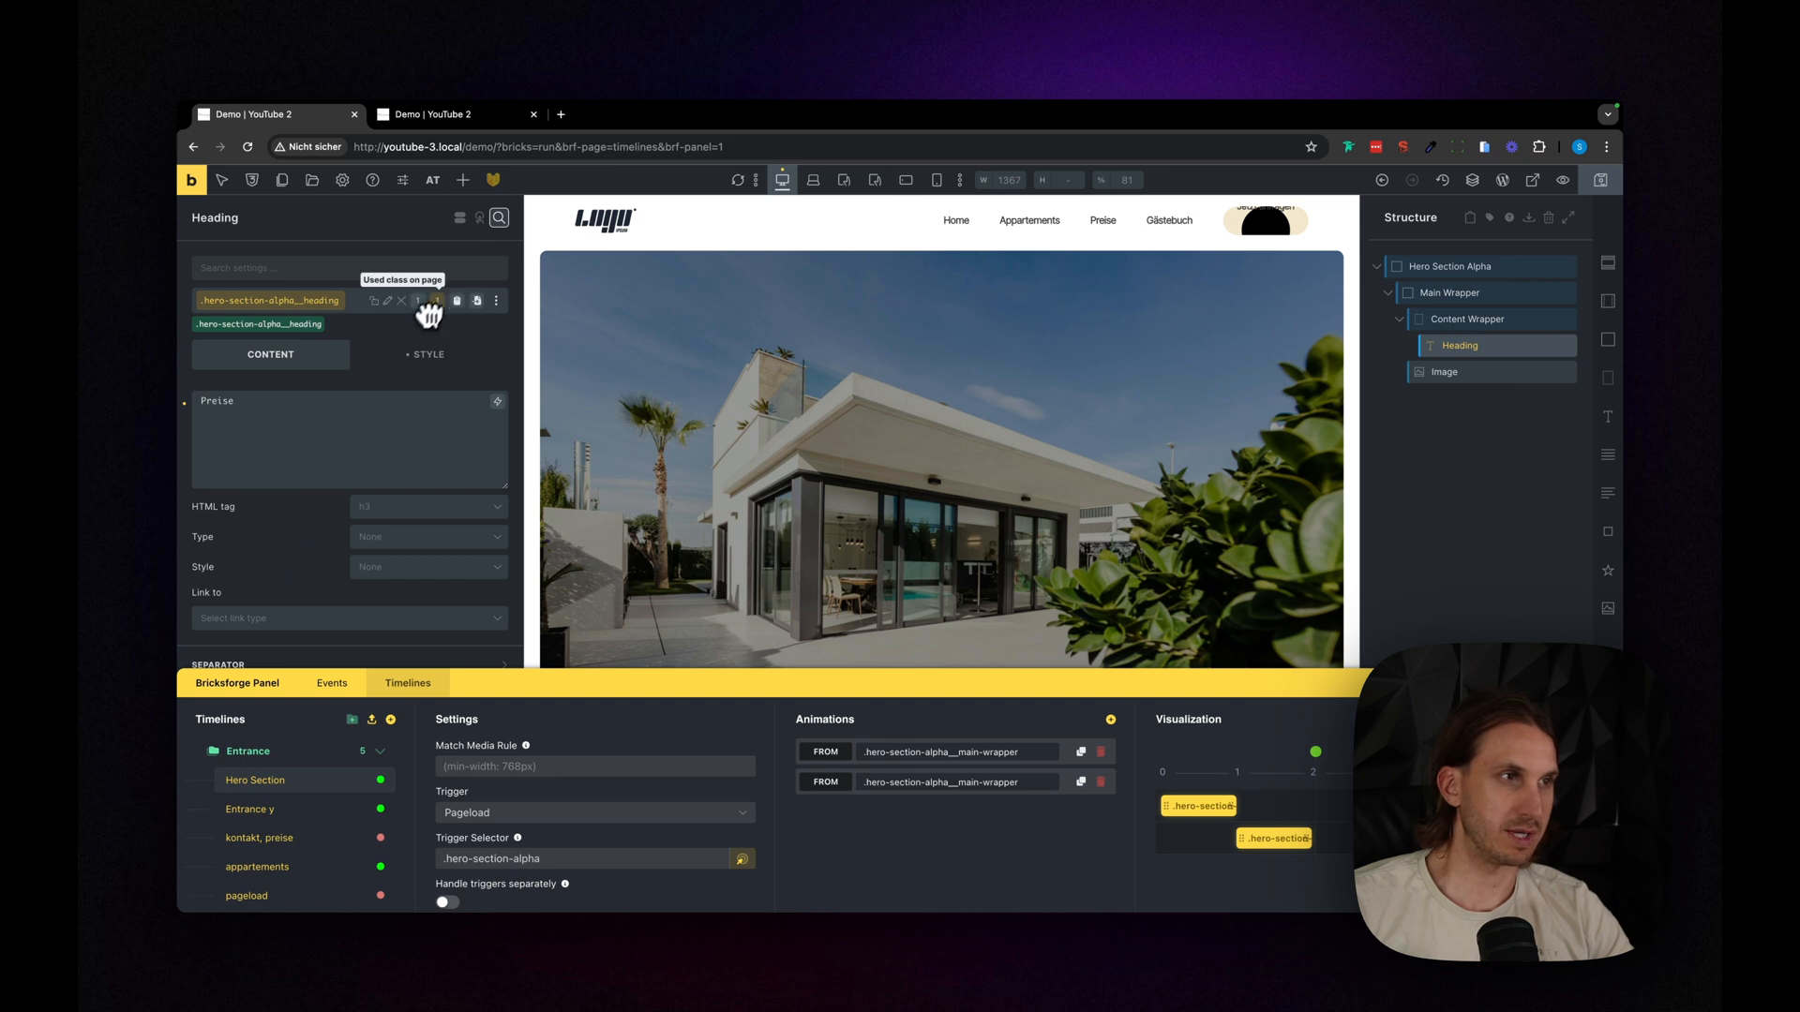
click(457, 301)
drag(935, 675, 952, 511)
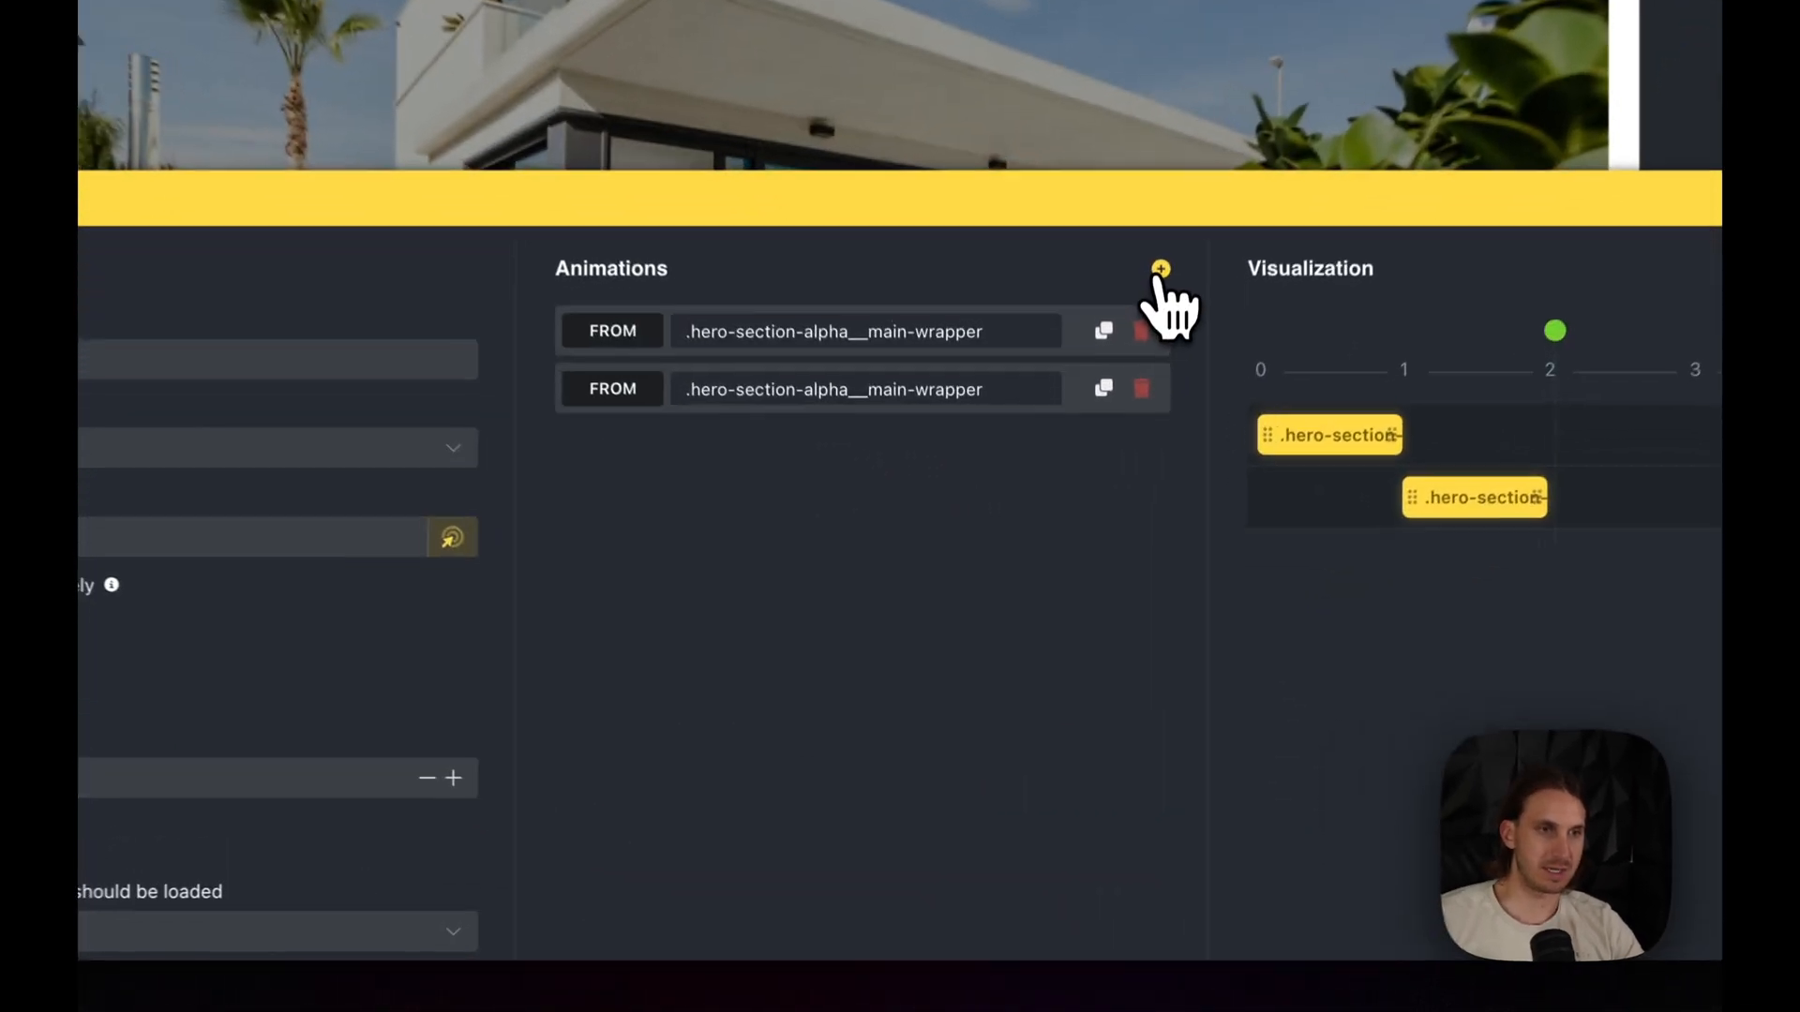
click(1111, 553)
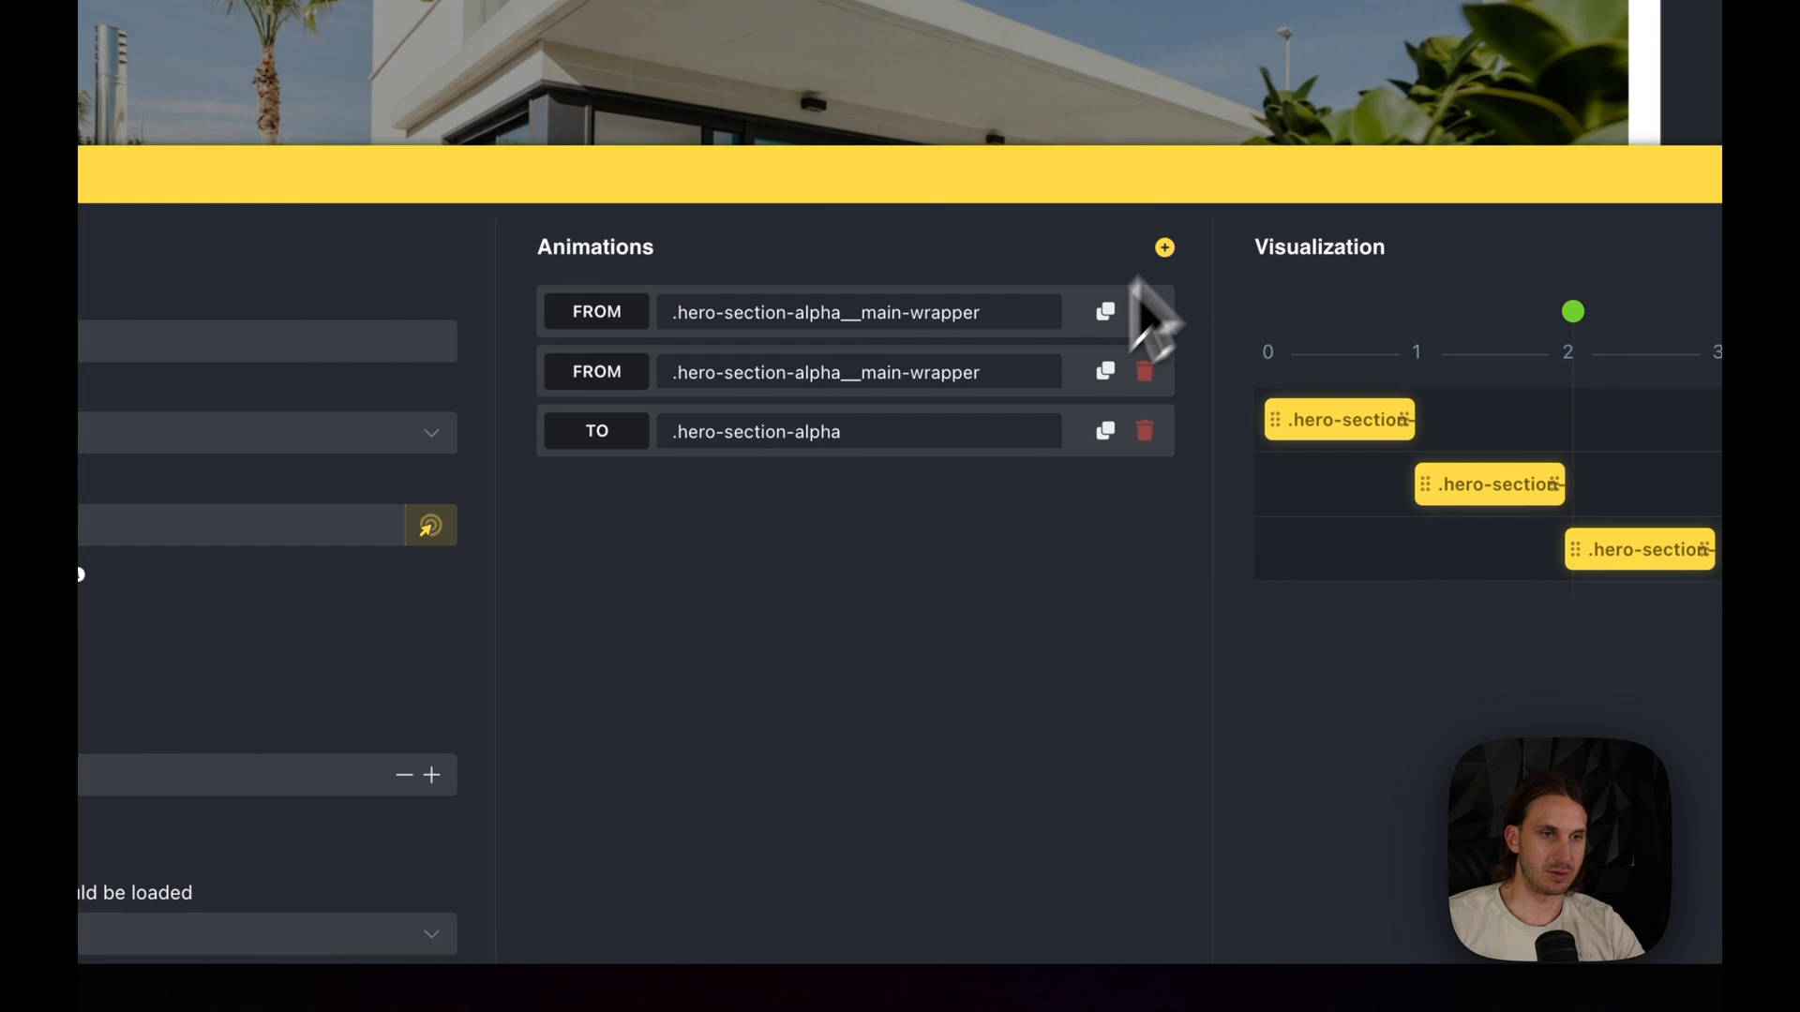
click(902, 452)
triple_click(858, 616)
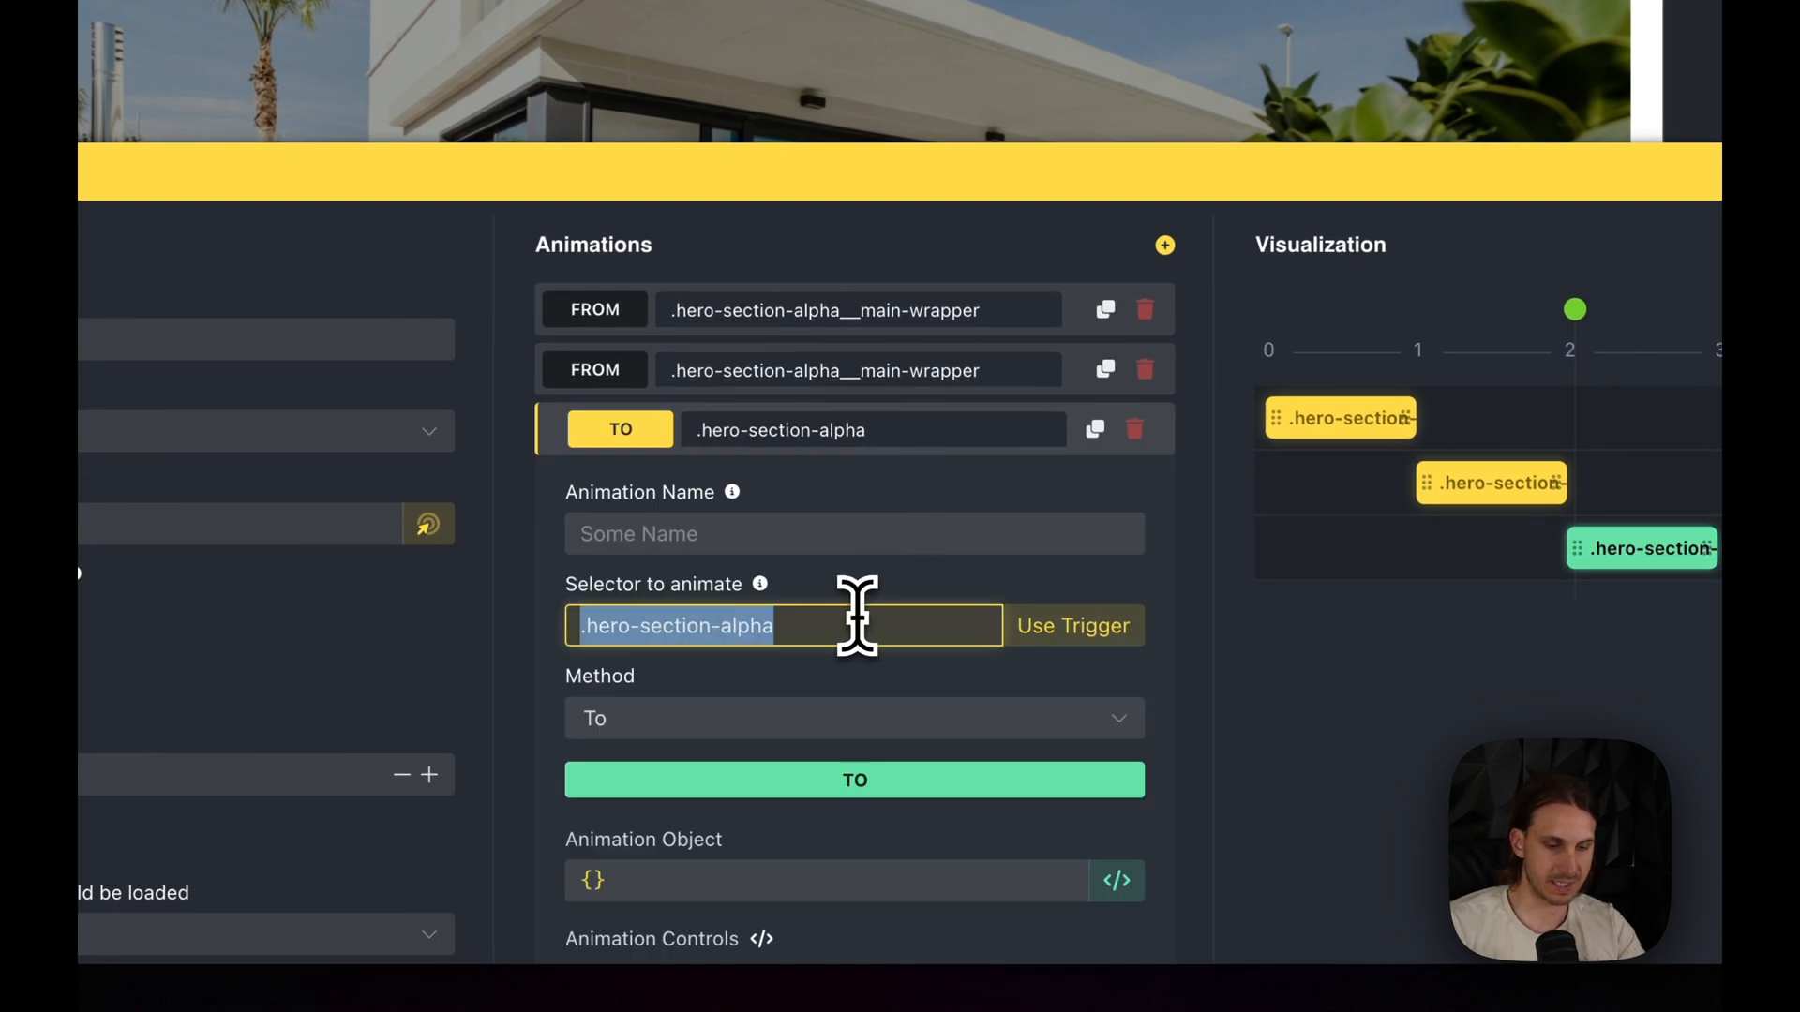
text(.)
key(ctrl+v)
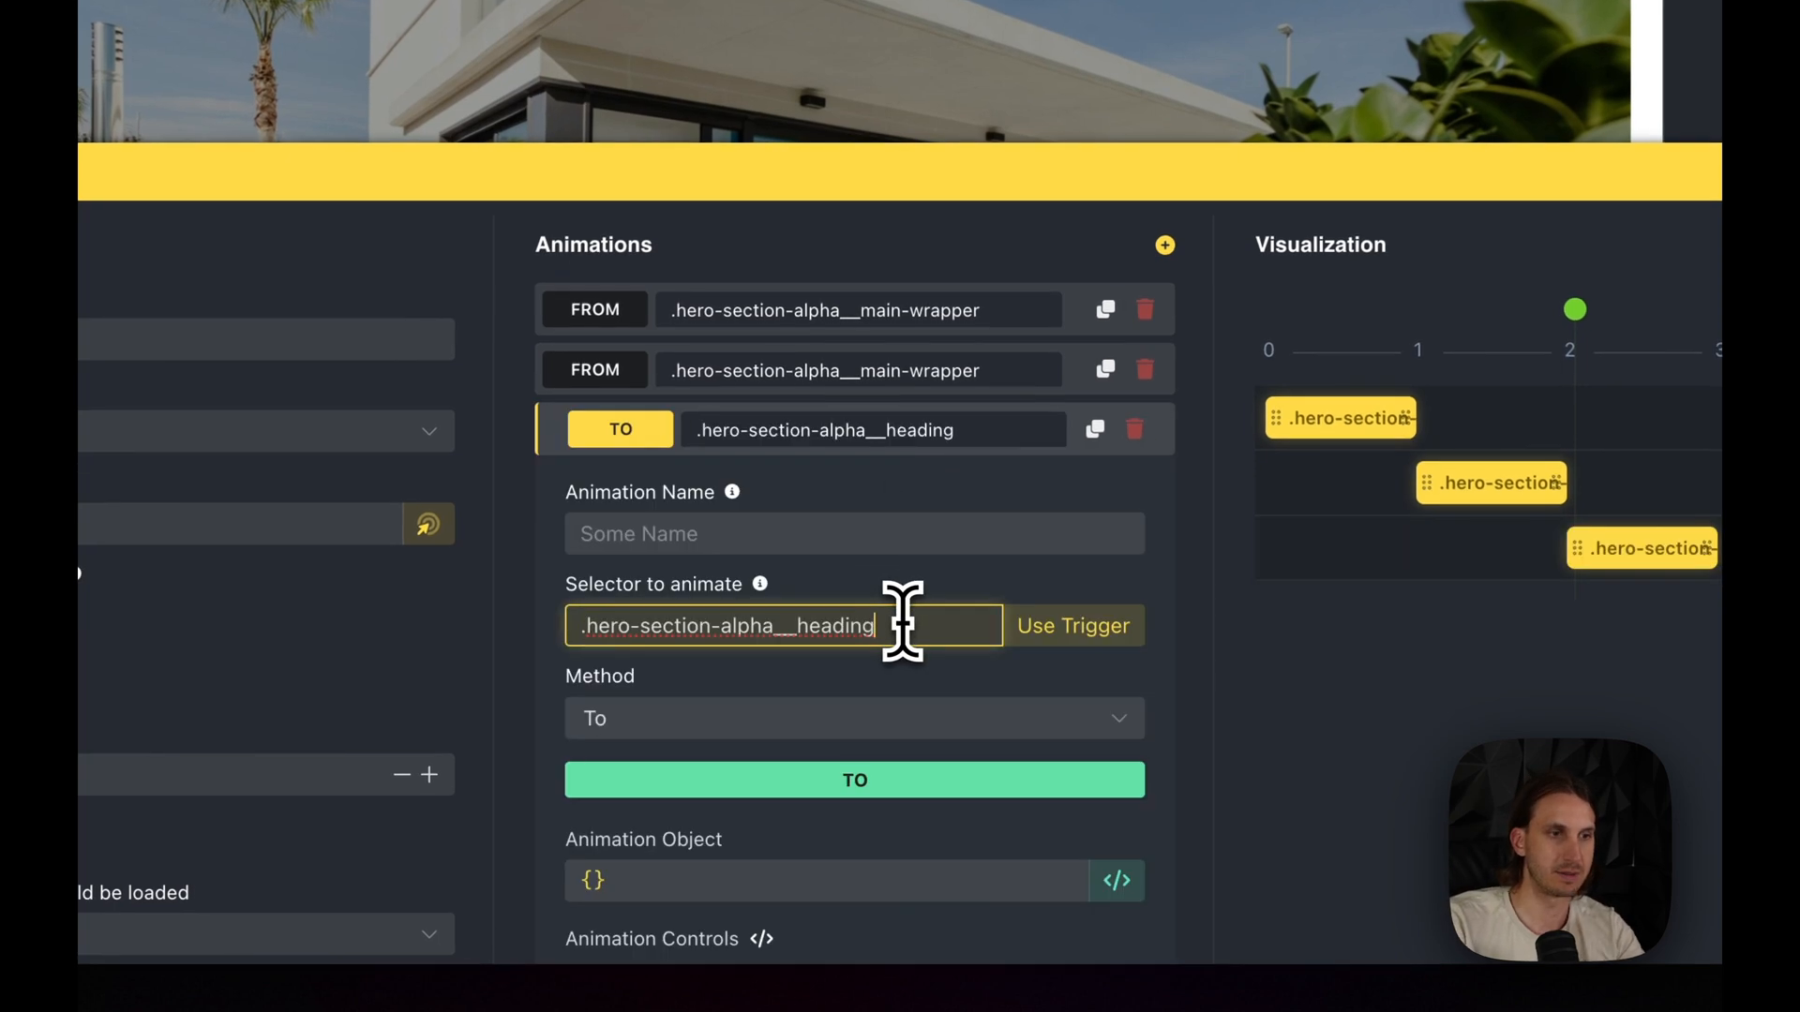
scroll(985, 703, down, 3)
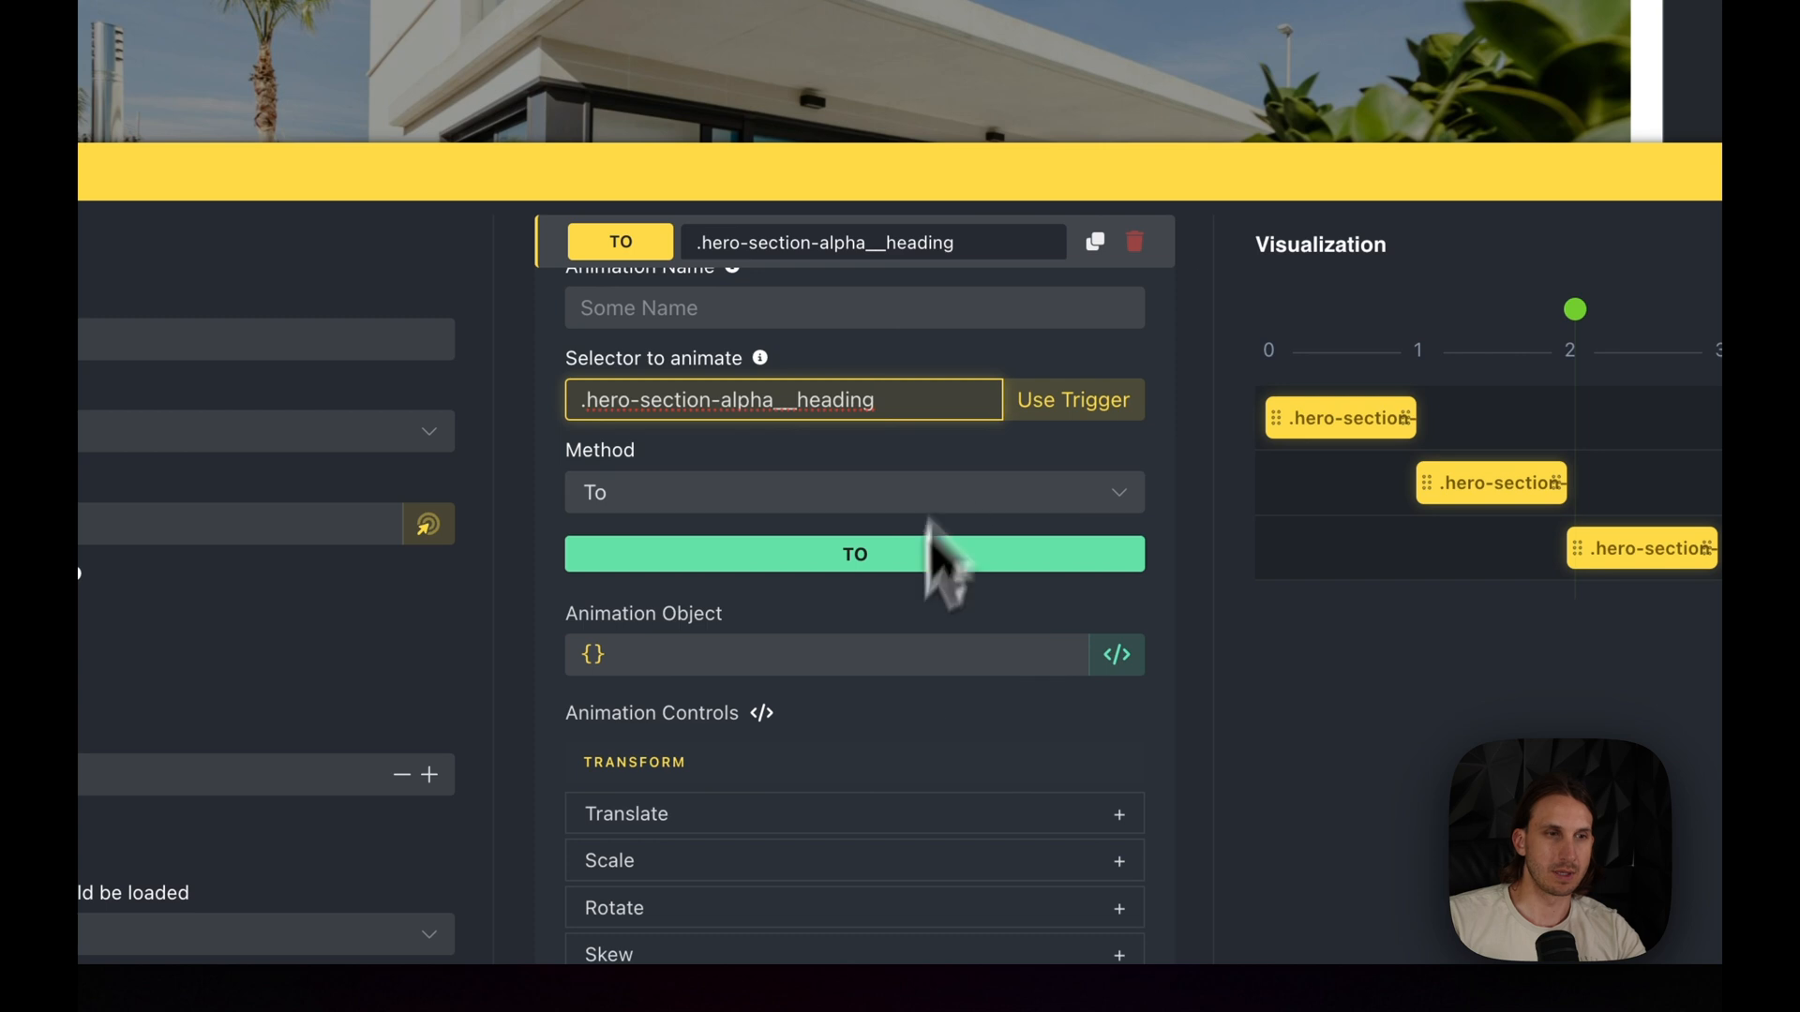
click(717, 497)
click(643, 549)
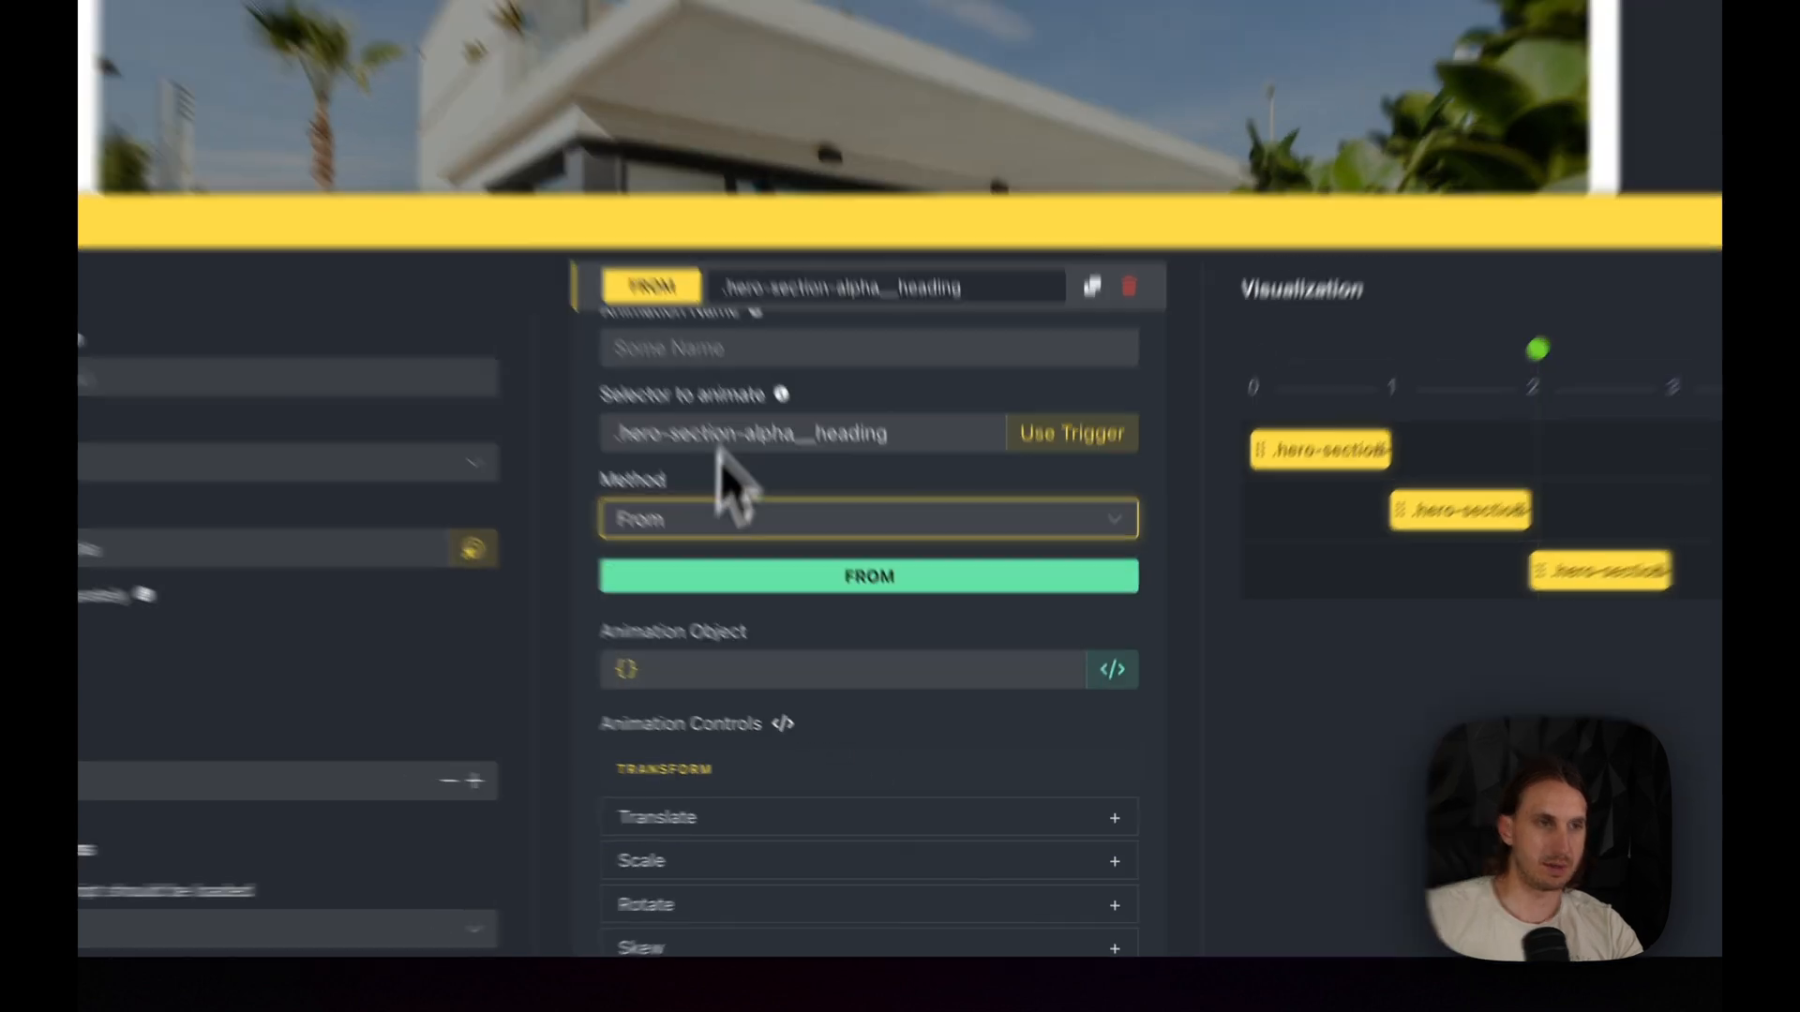
- Set the heading animation's starting Y-axis translation to 100% and scrub the timeline to about 3
drag(869, 489, 900, 886)
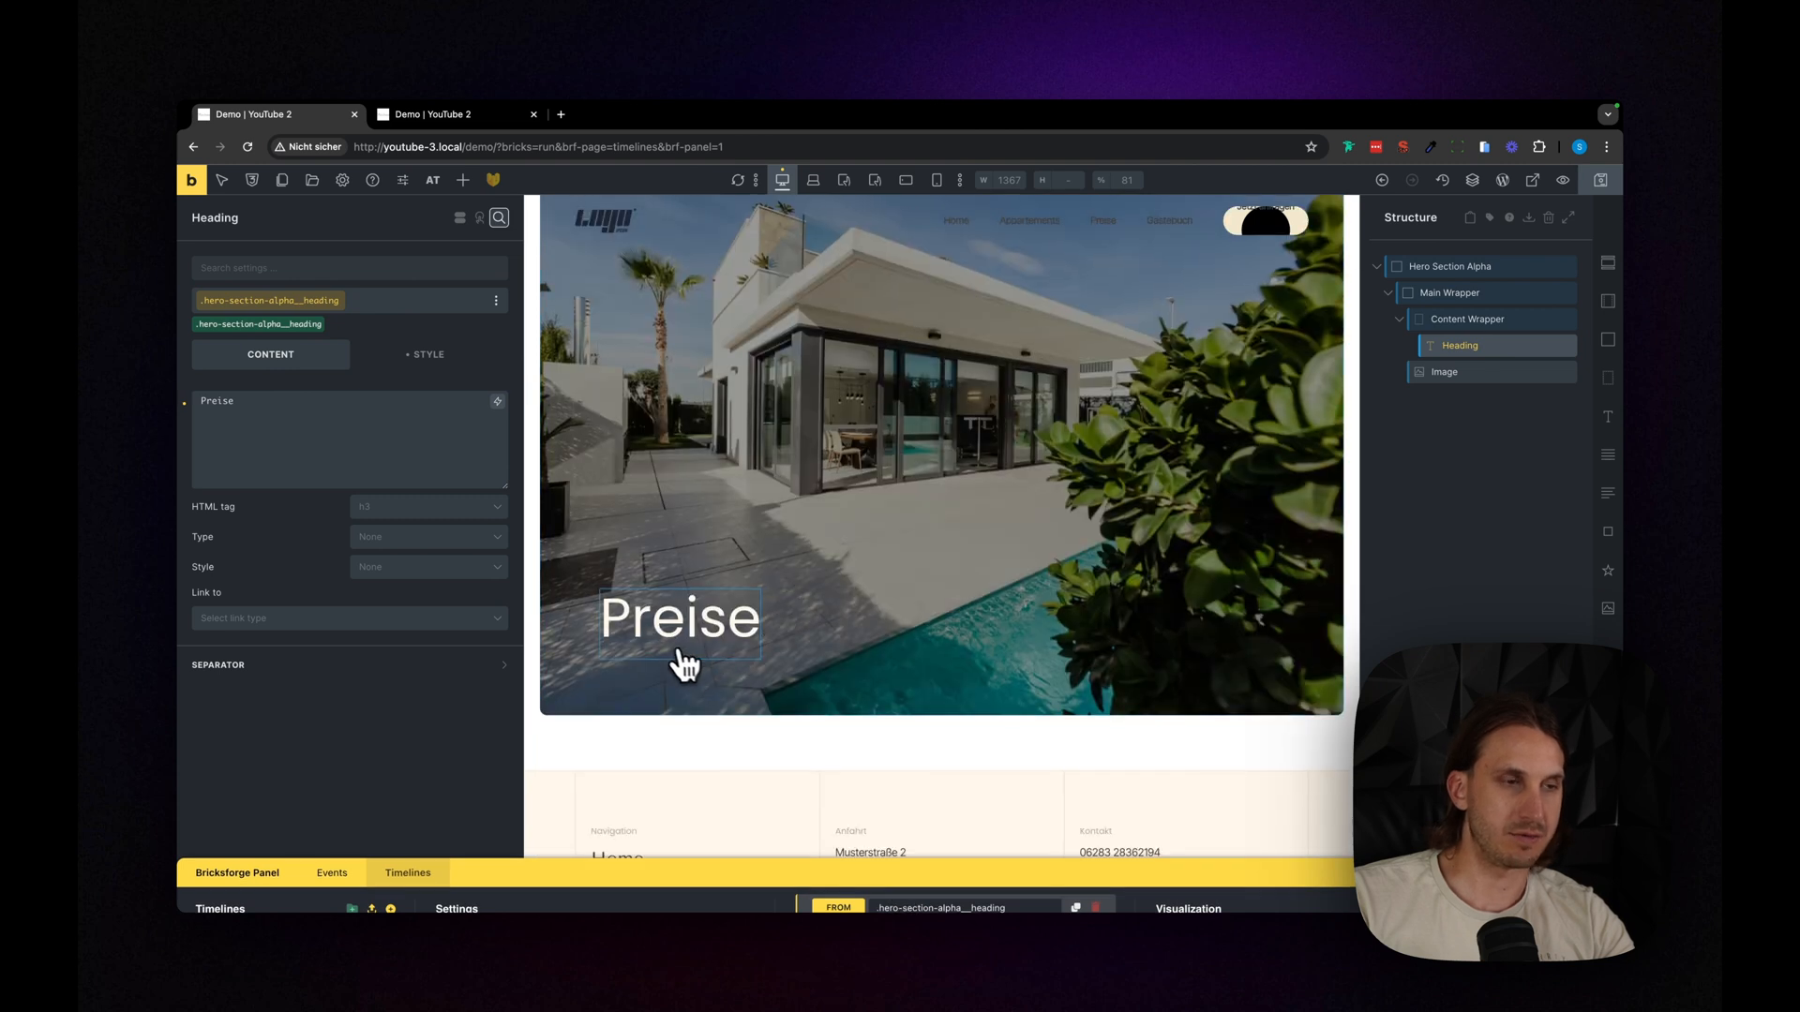
click(1471, 319)
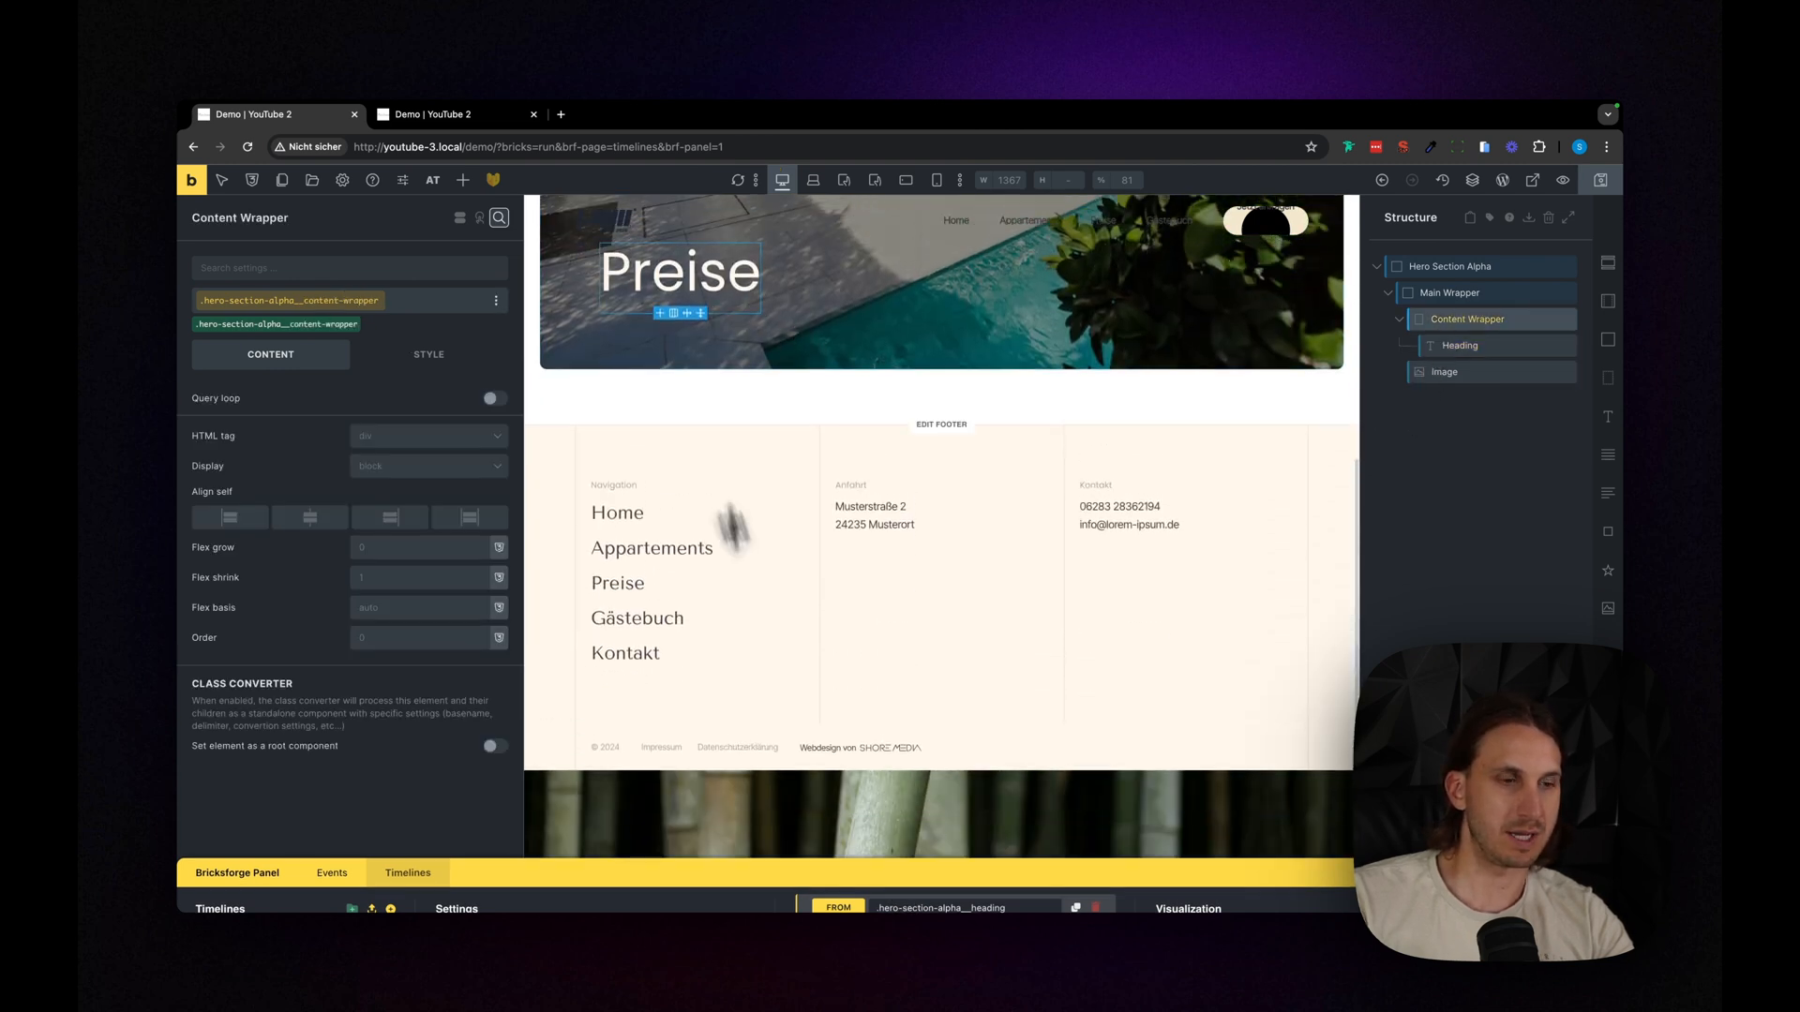
drag(745, 872, 797, 511)
scroll(962, 858, down, 2)
click(904, 735)
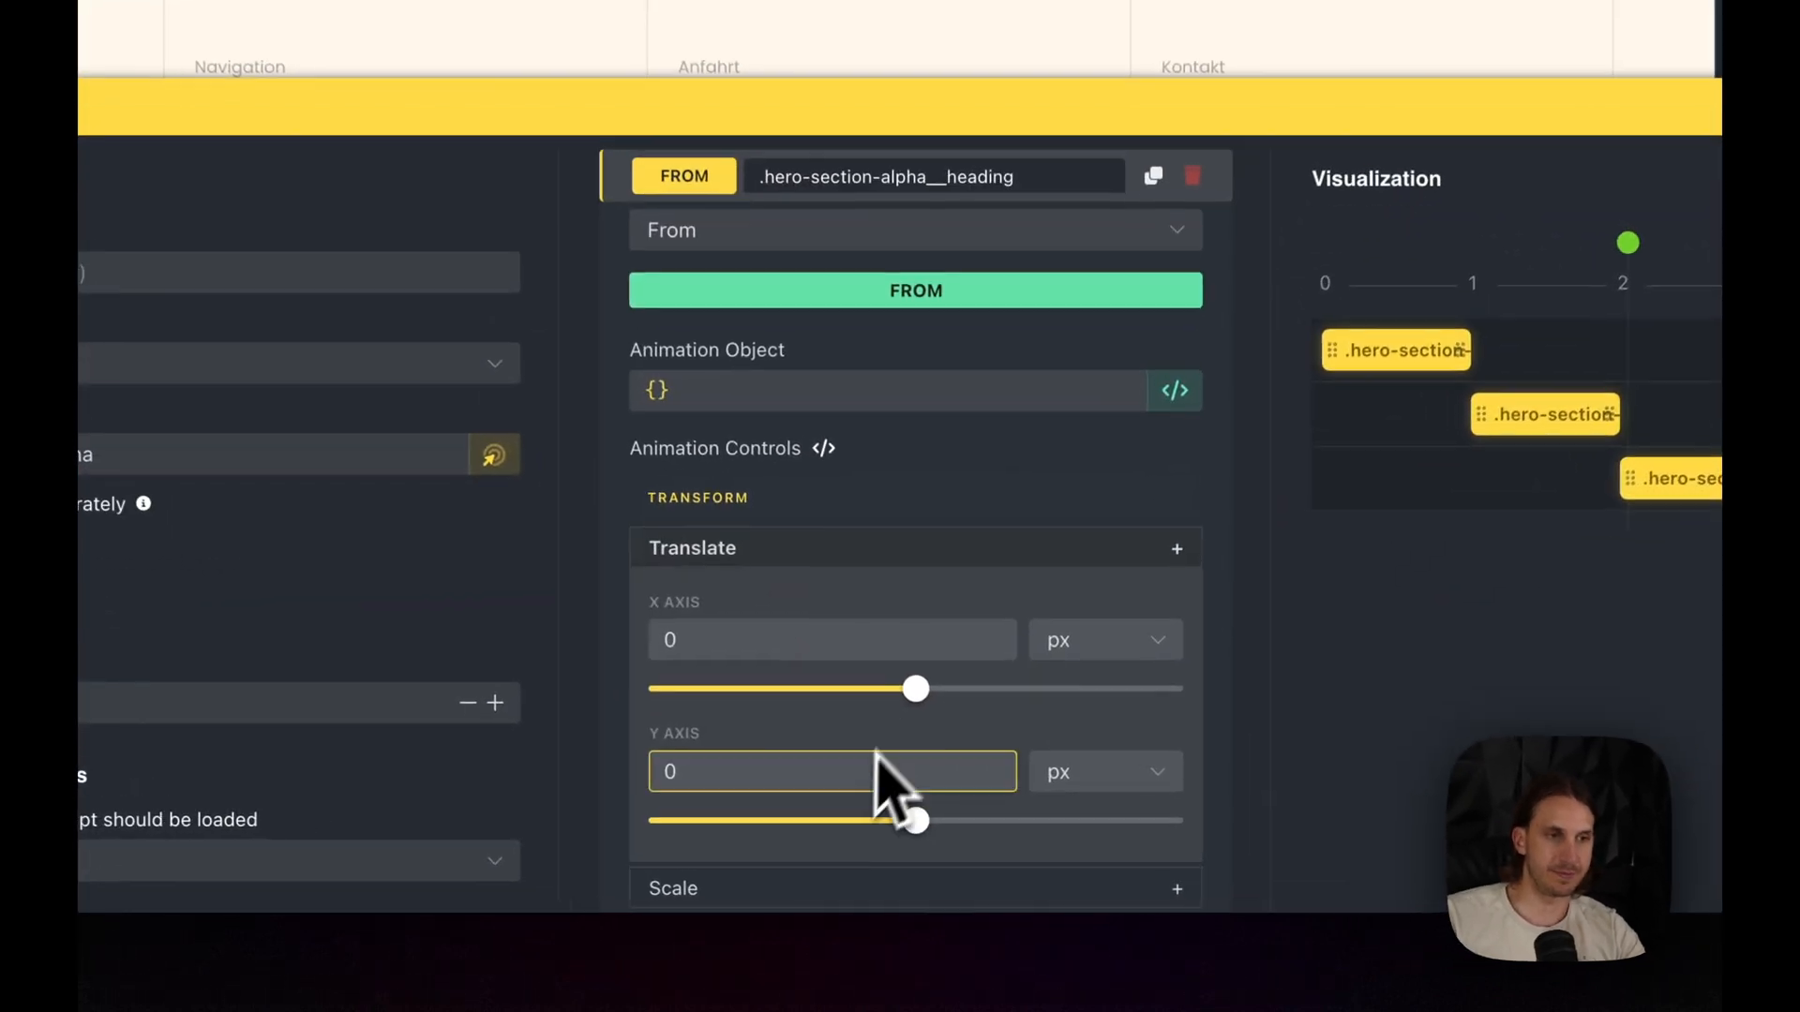
scroll(914, 778, down, 2)
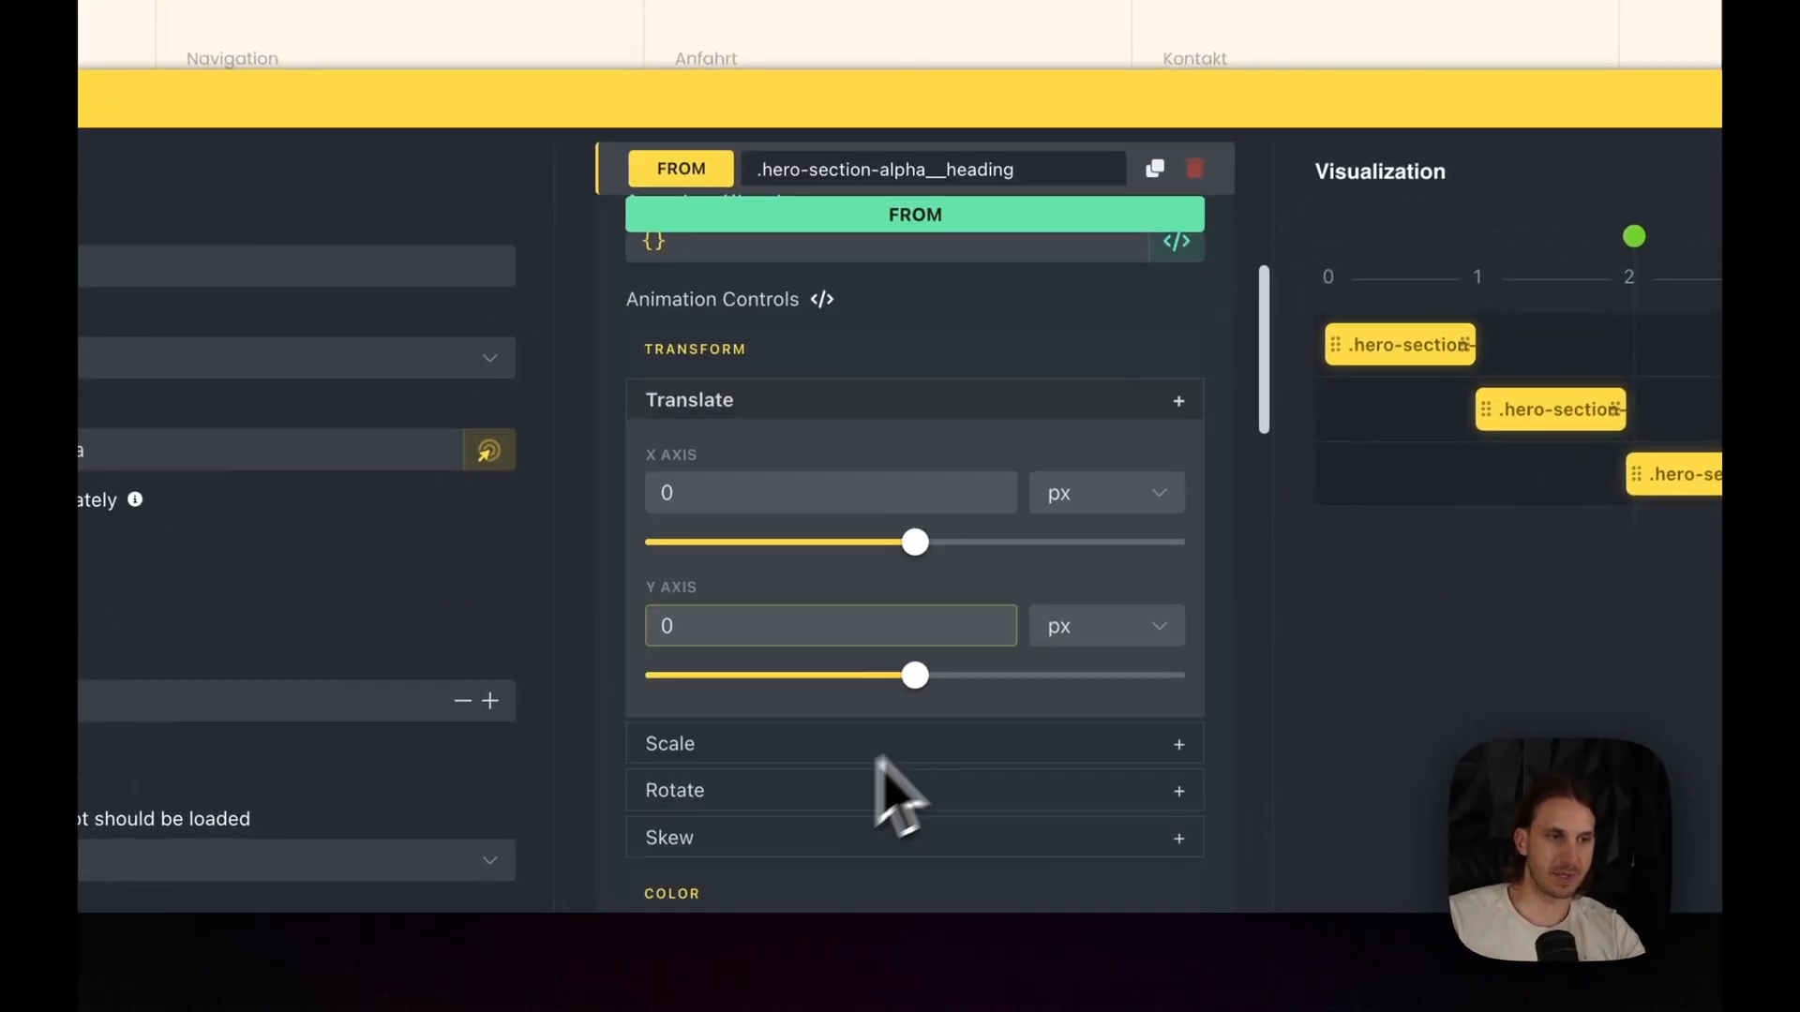
click(1088, 630)
click(1109, 736)
click(834, 635)
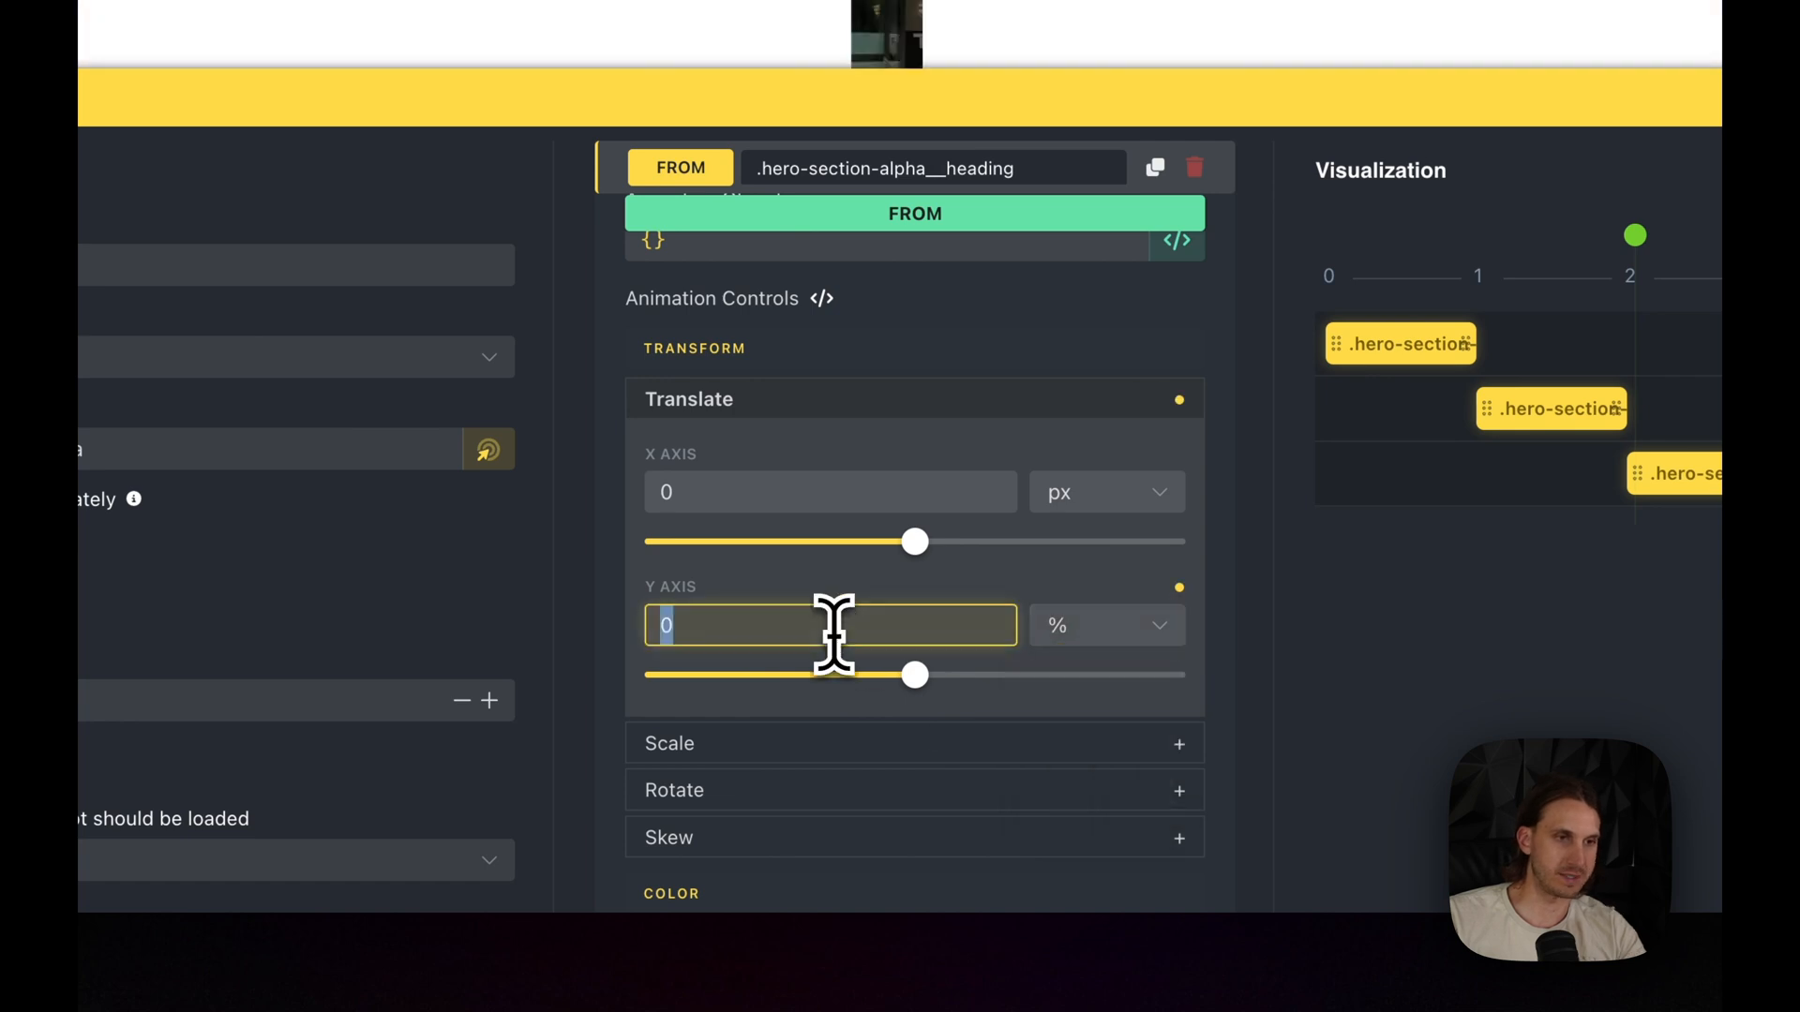
text(100)
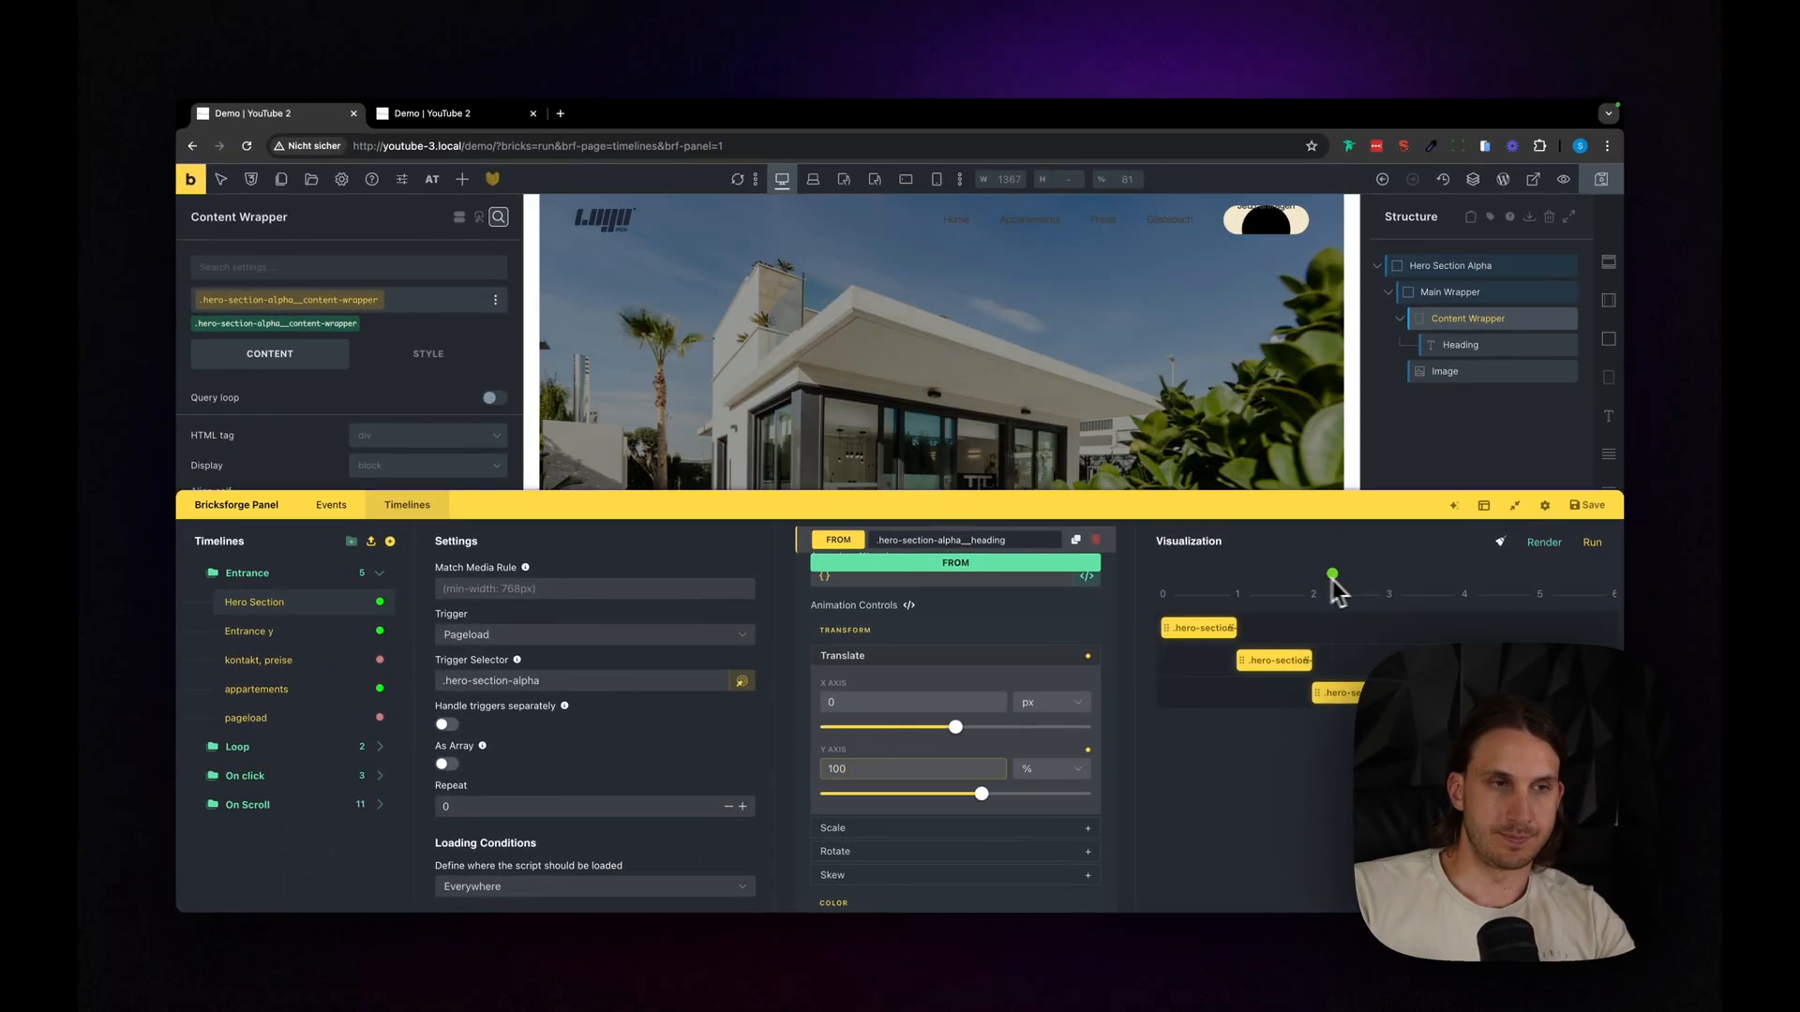
drag(1331, 579, 1387, 584)
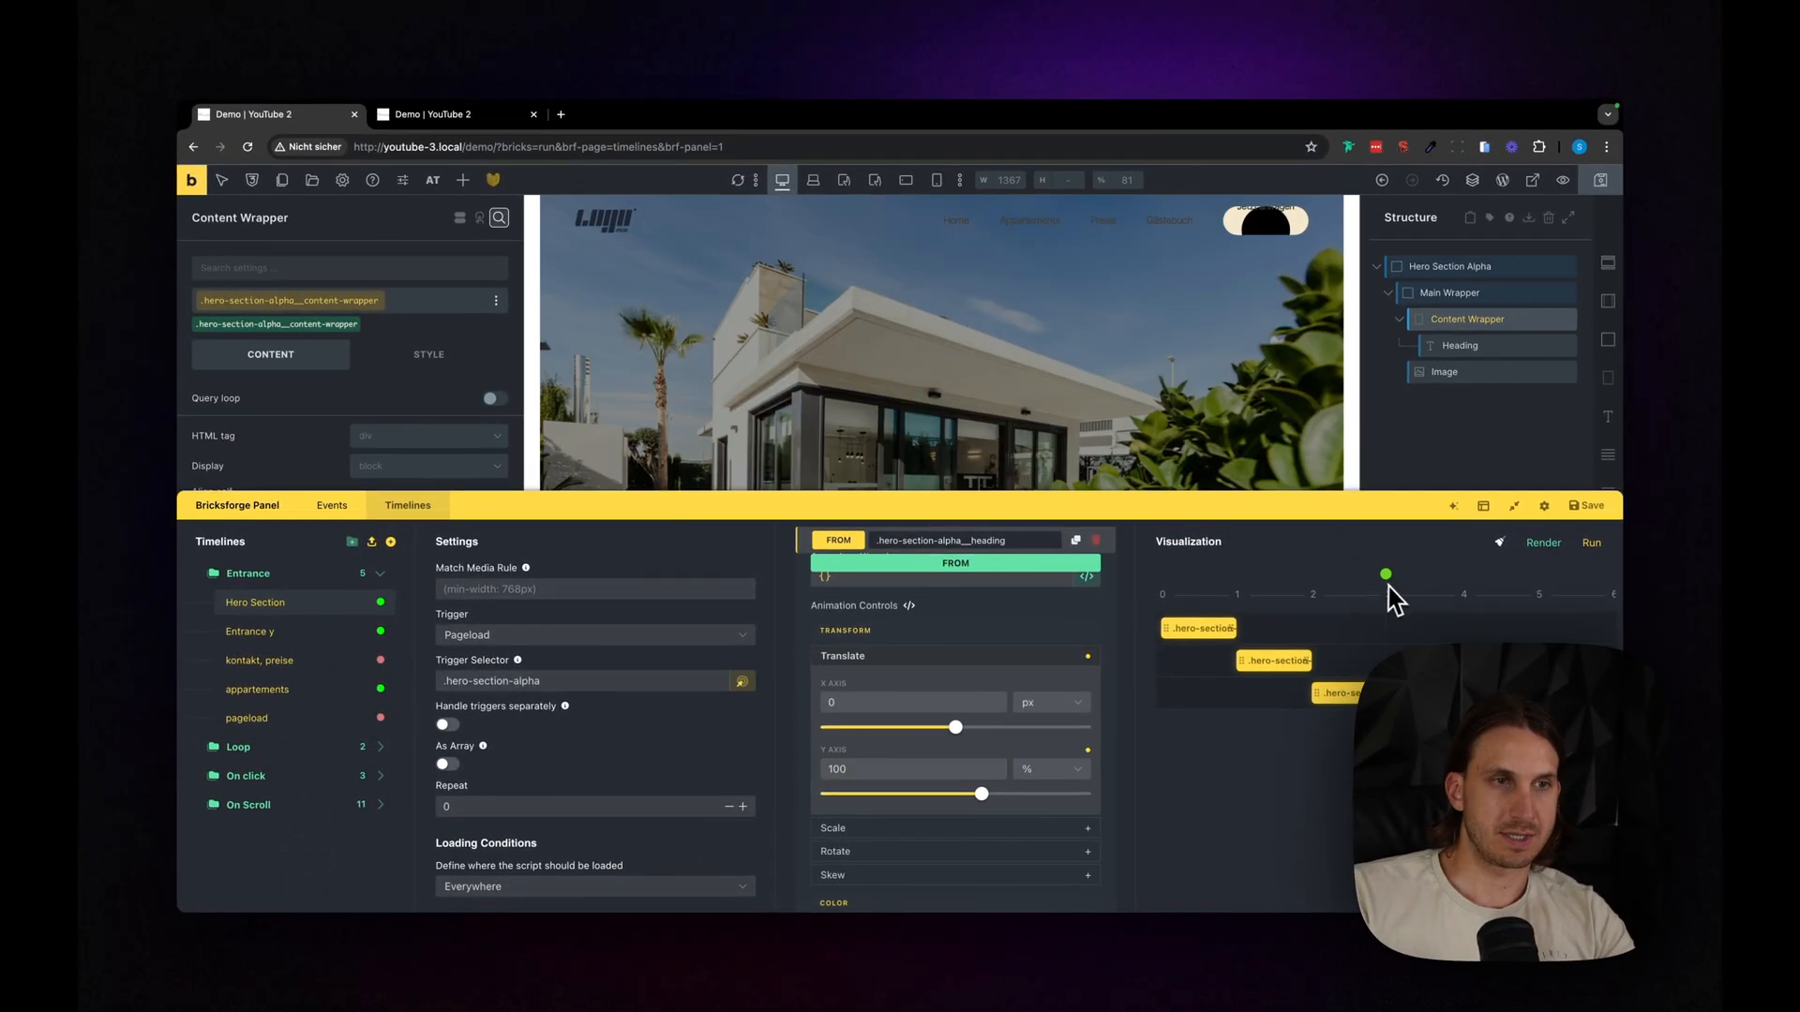
- Set the overflow of the Content Wrapper to hidden
drag(1203, 521, 1202, 741)
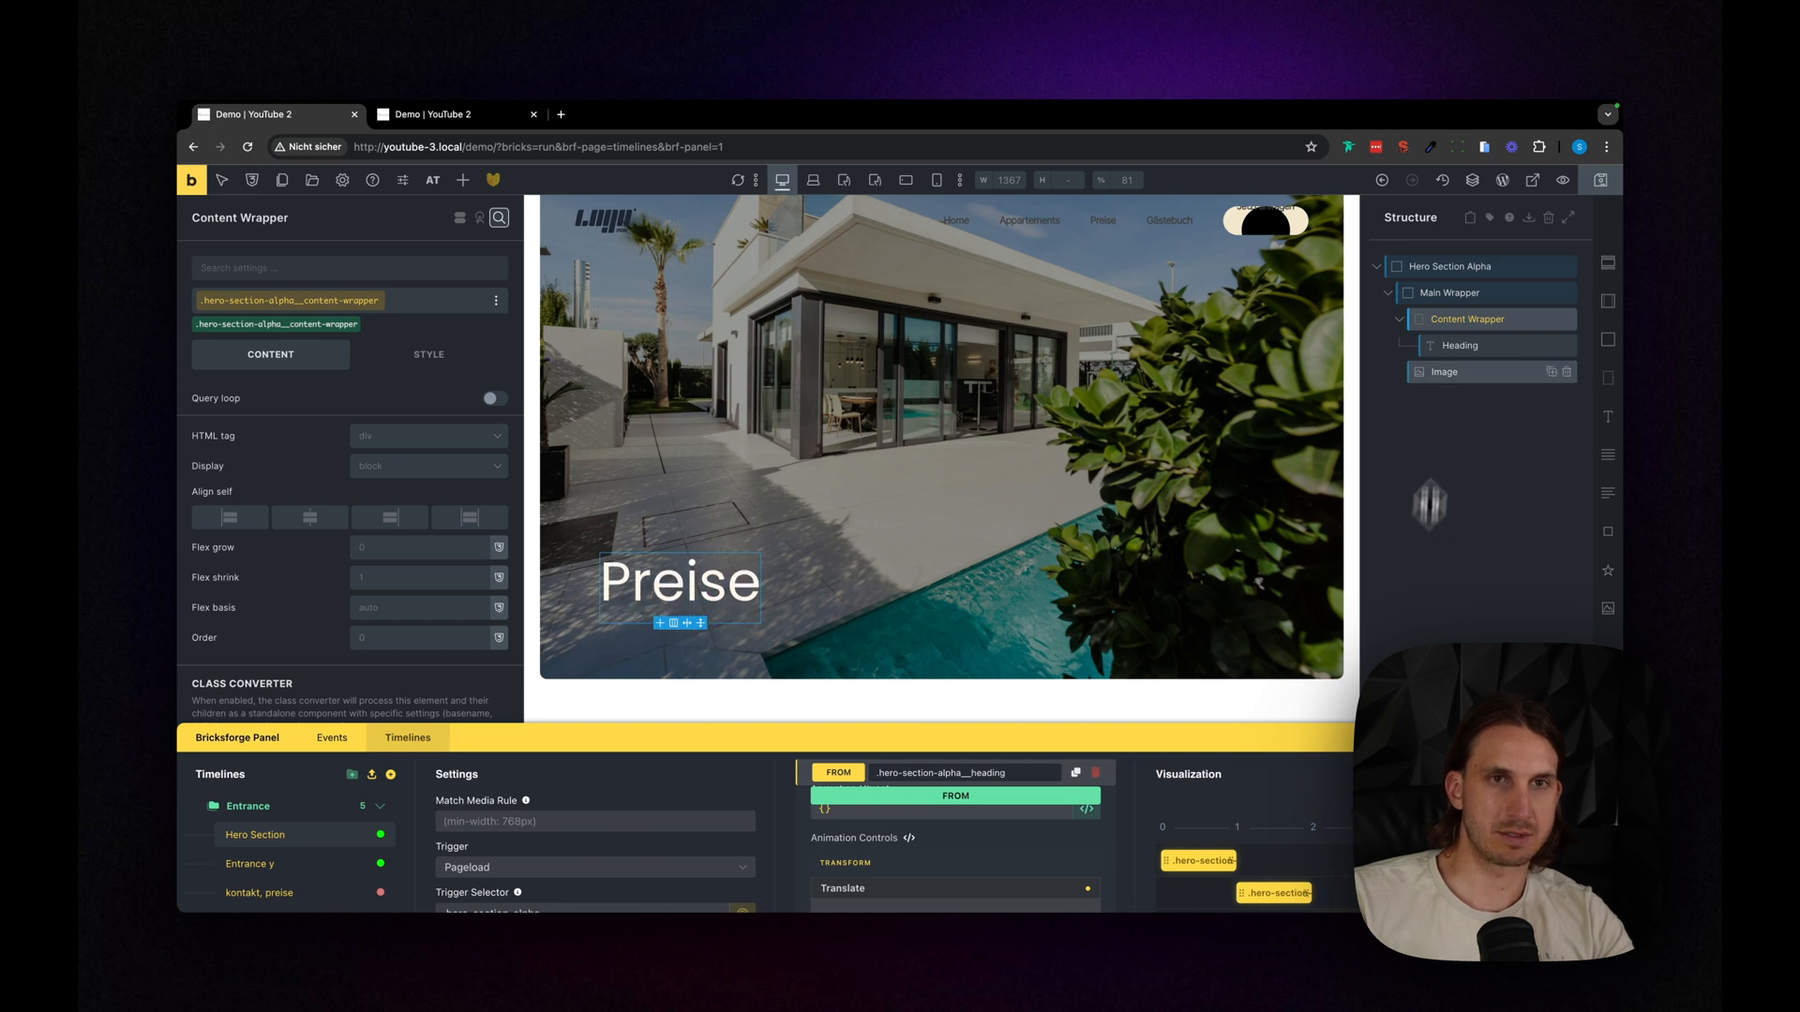
click(321, 269)
text(over)
click(429, 366)
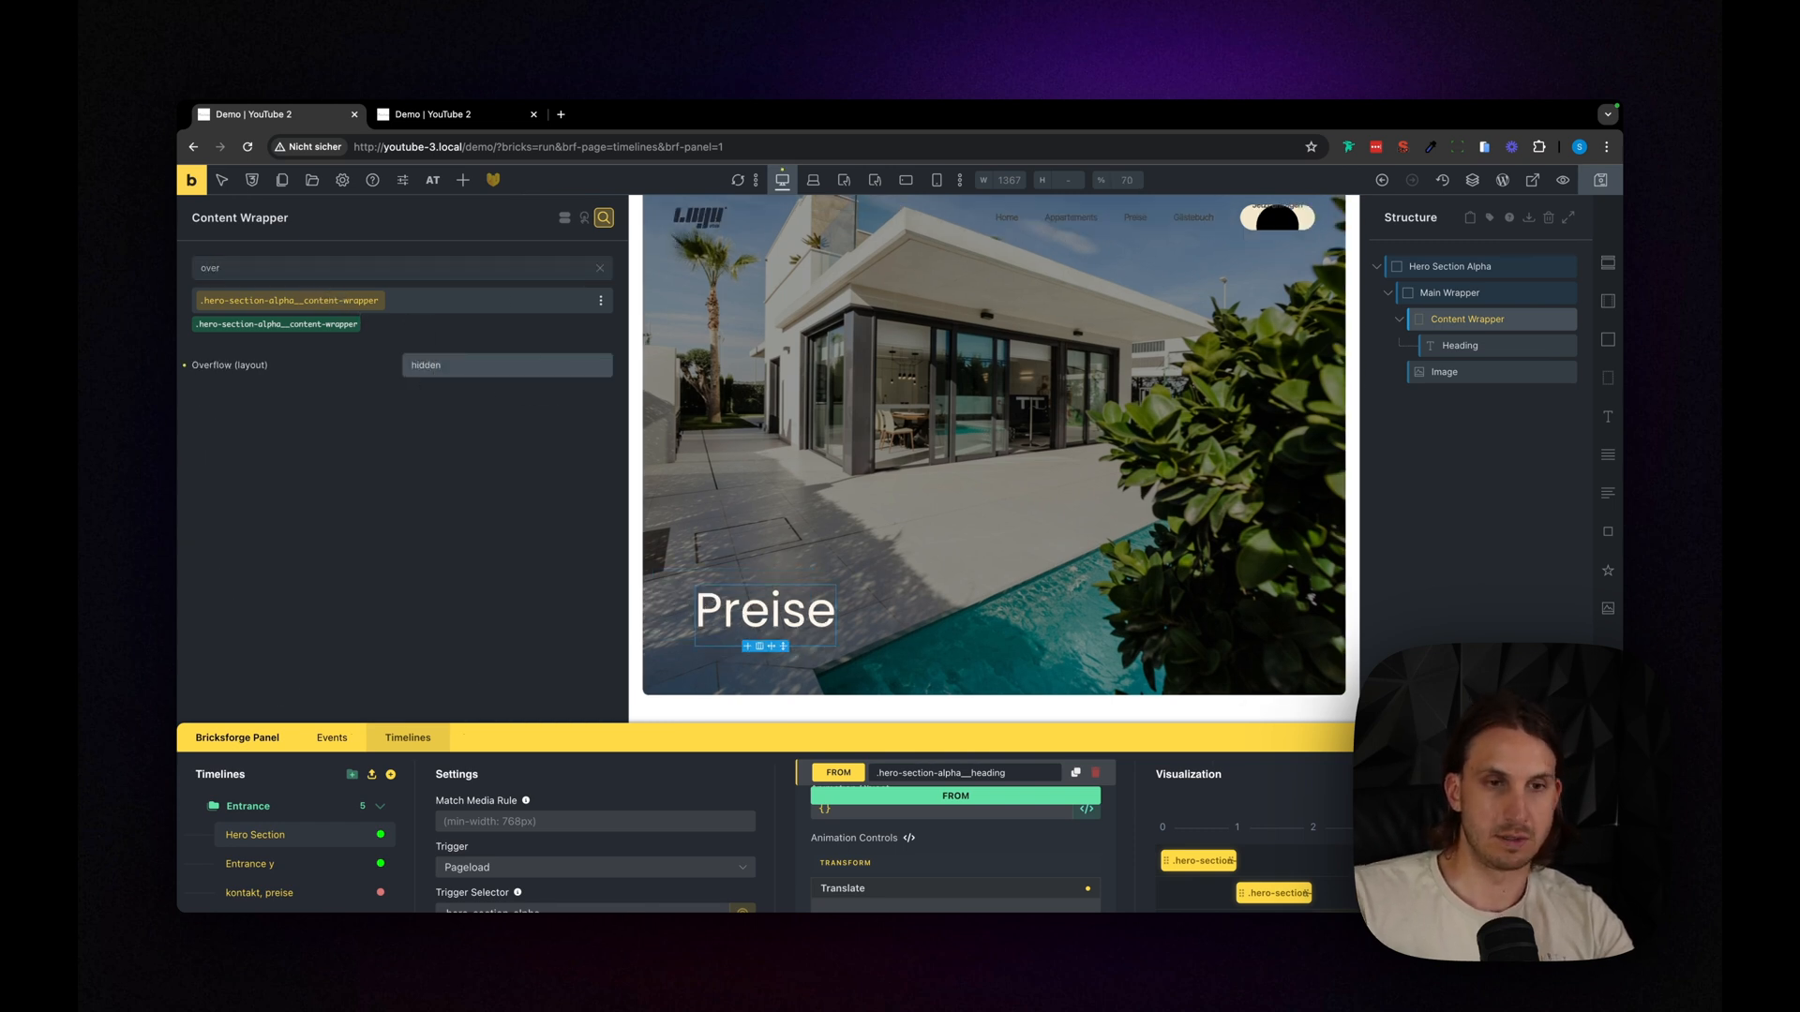
key(Return)
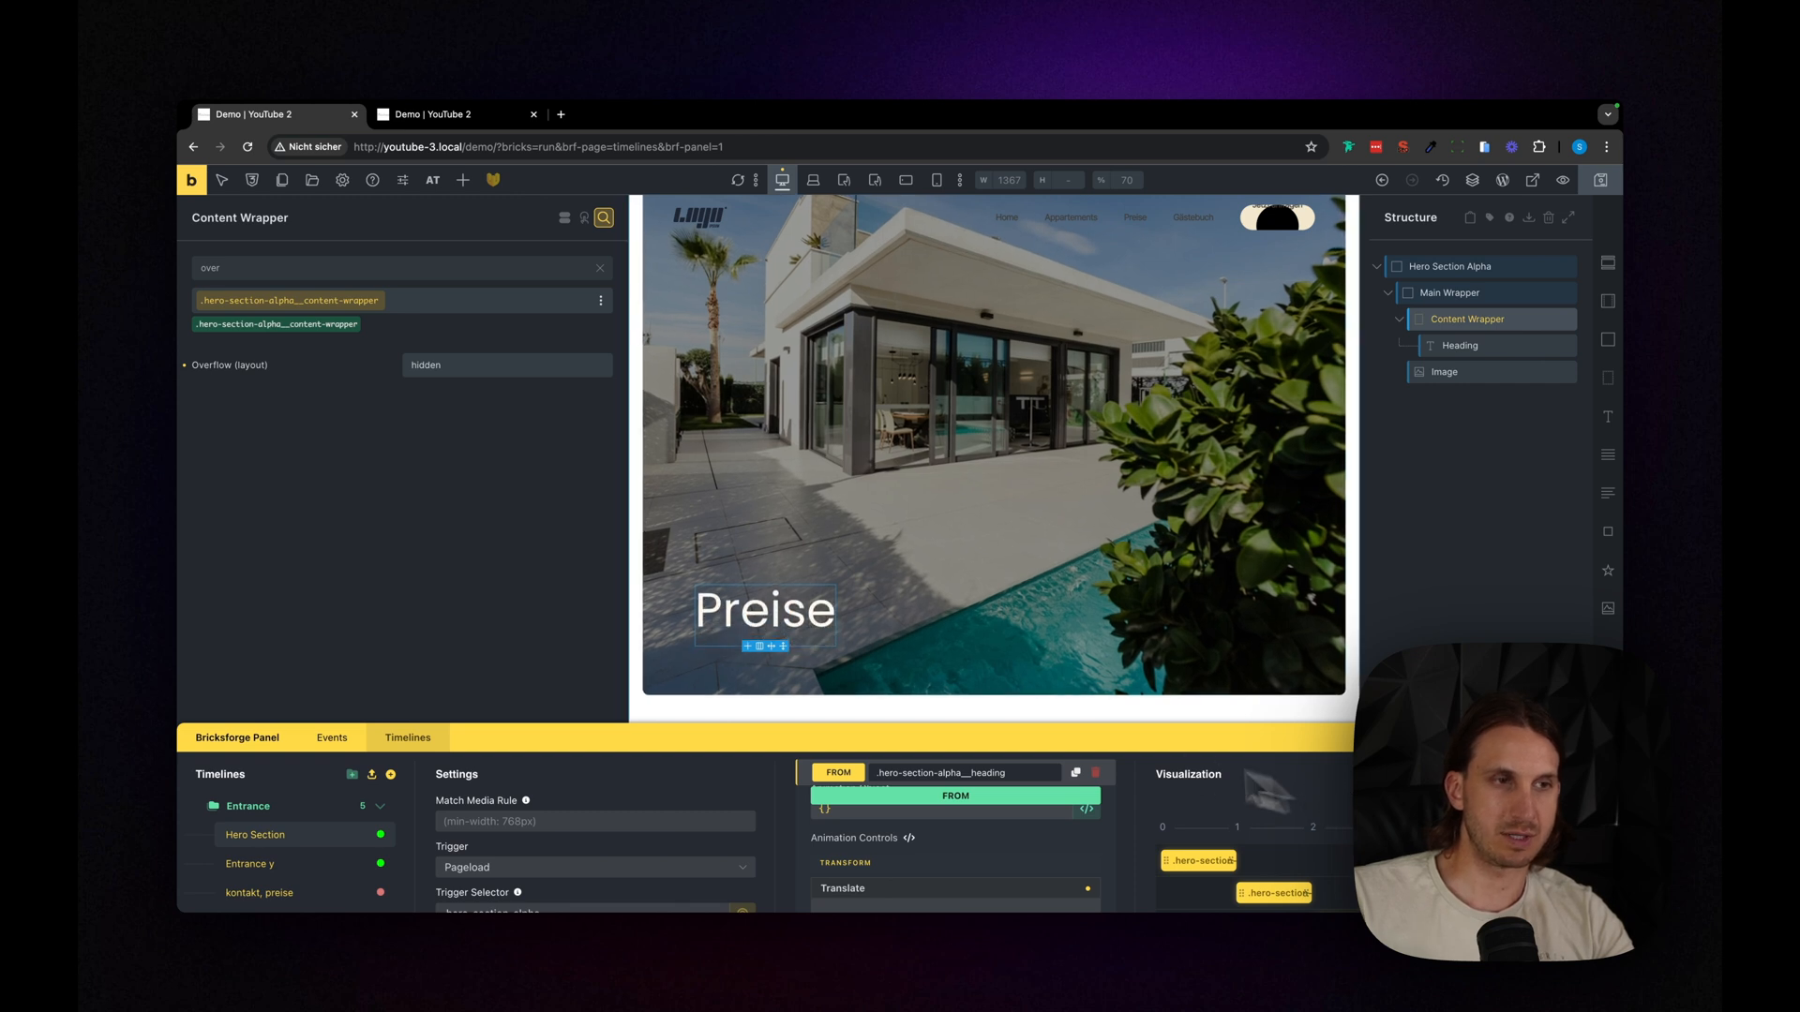
- Enable SplitText with type Chars and turn on stagger for the heading animation
drag(841, 718, 953, 431)
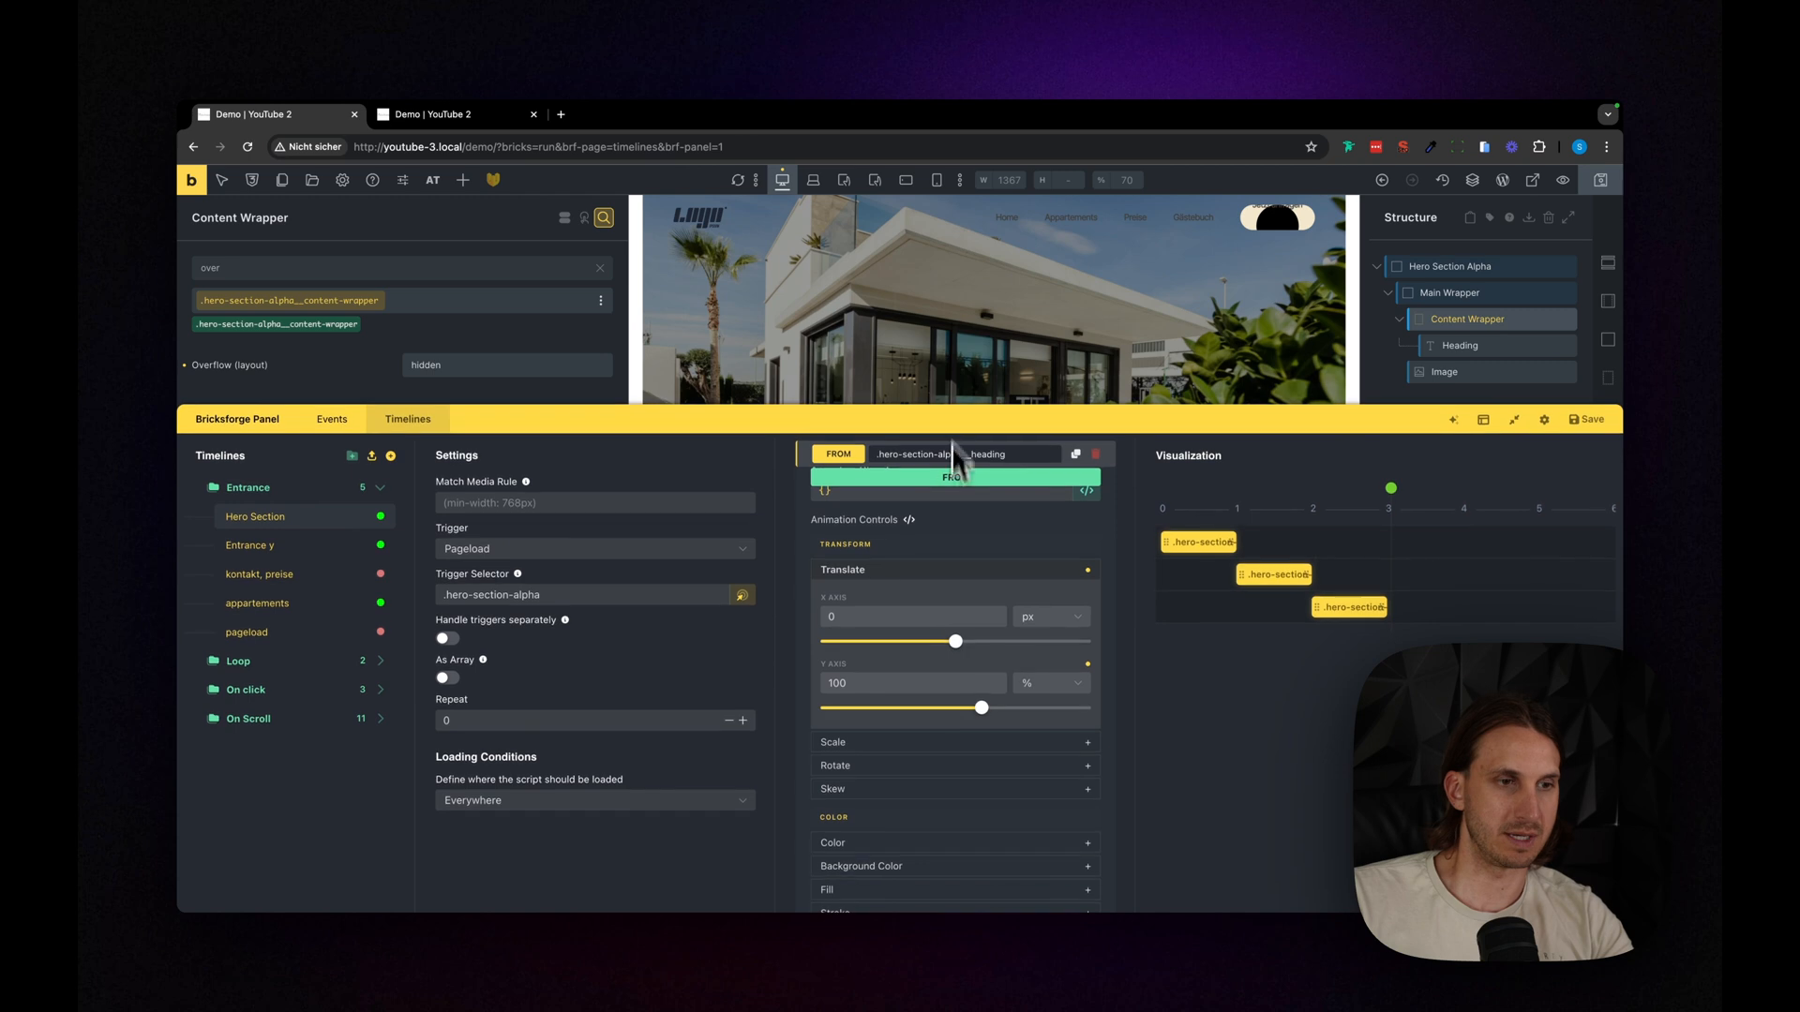
scroll(928, 872, down, 10)
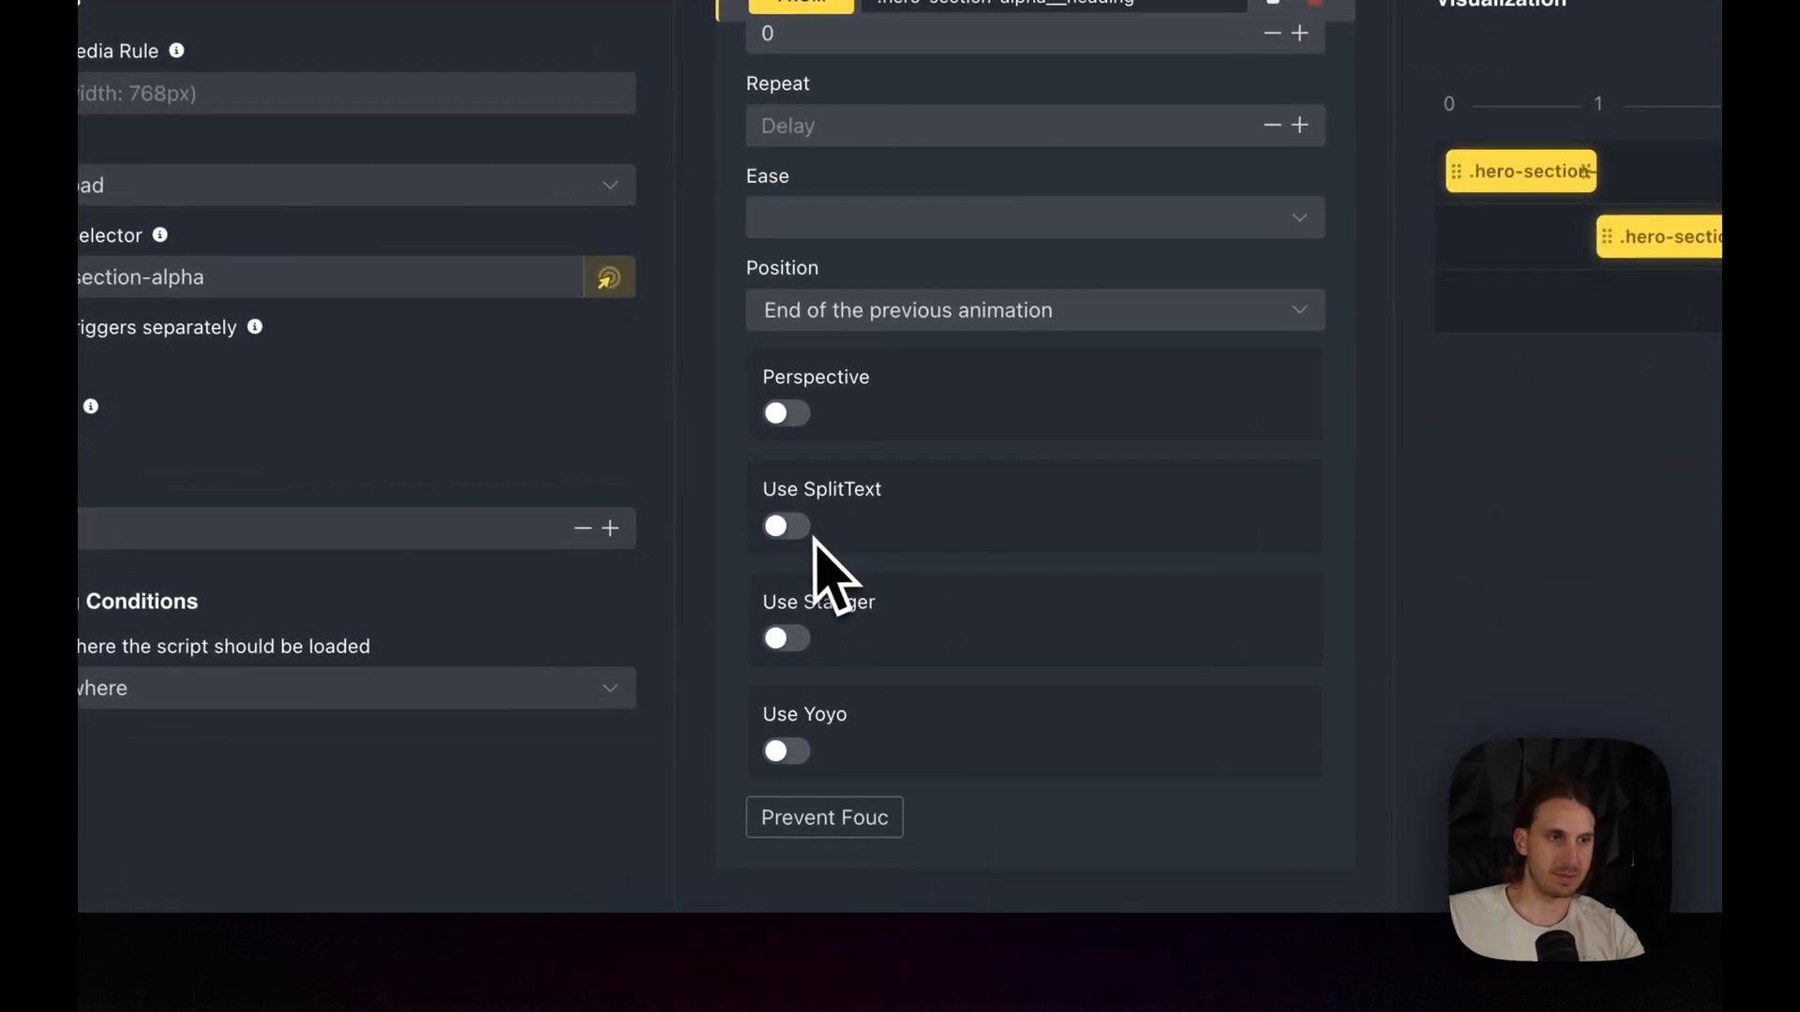
click(796, 552)
click(836, 614)
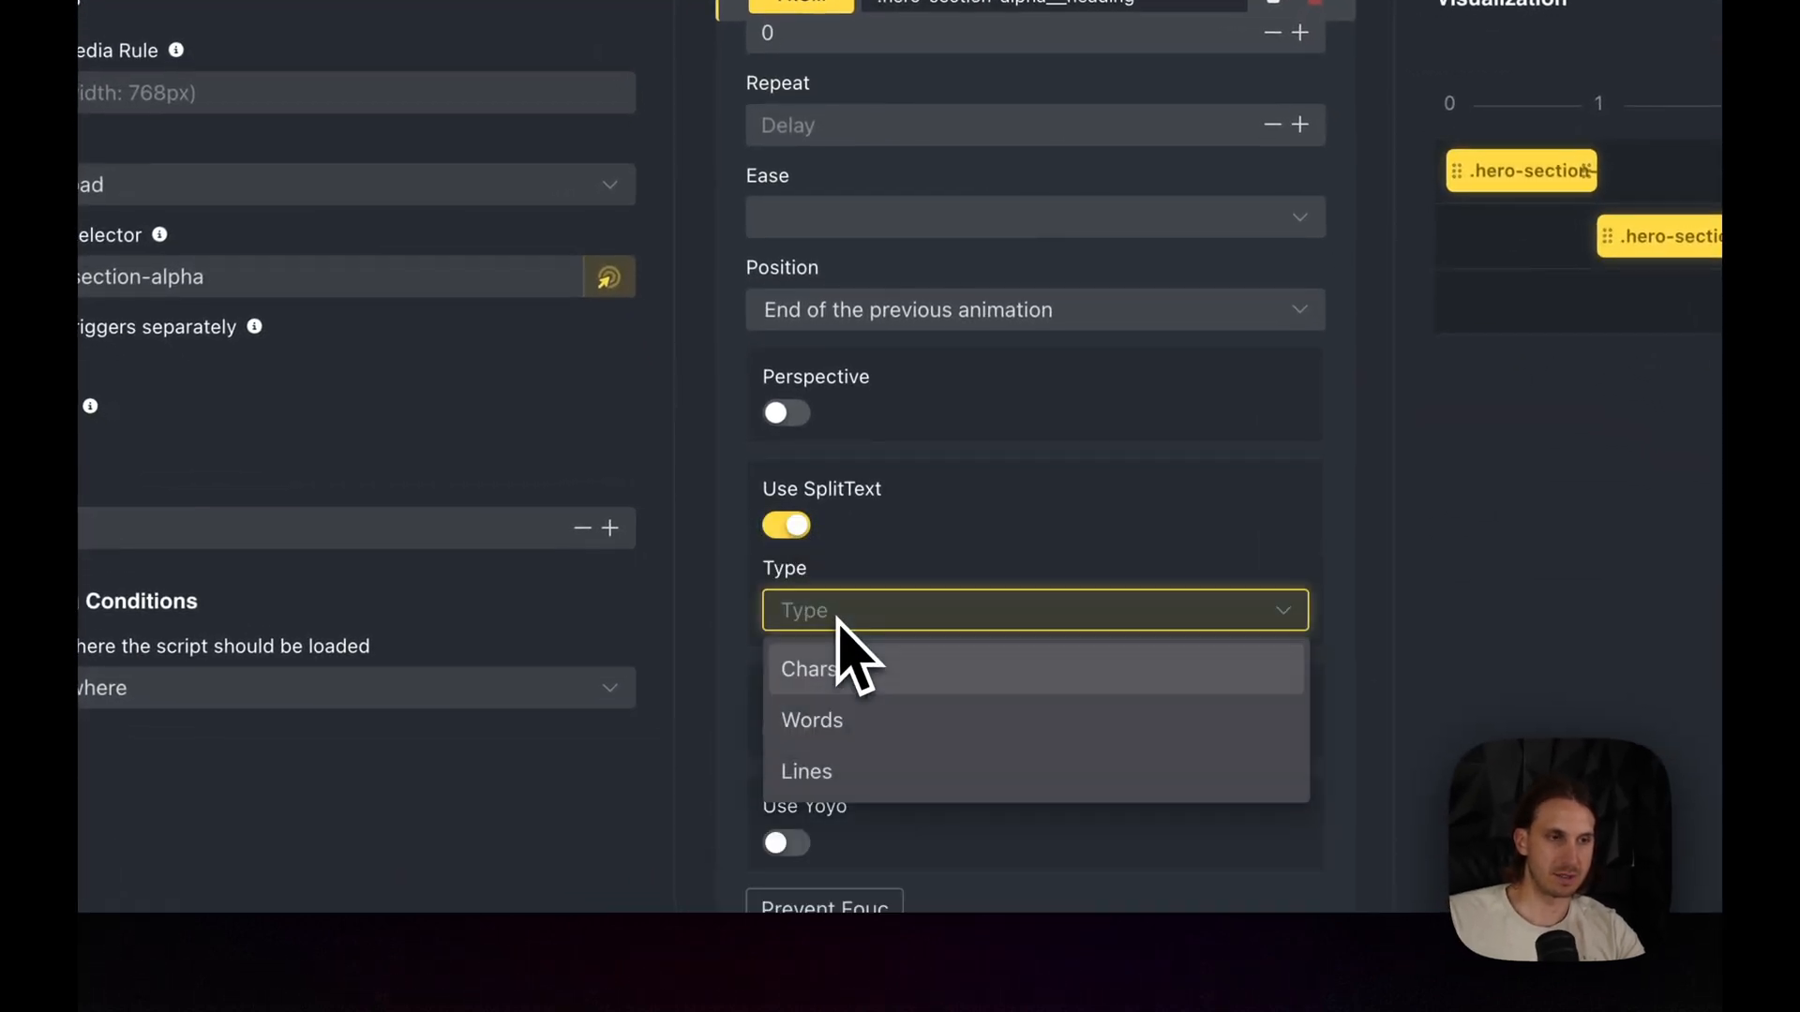
click(841, 673)
scroll(867, 769, down, 1)
click(806, 639)
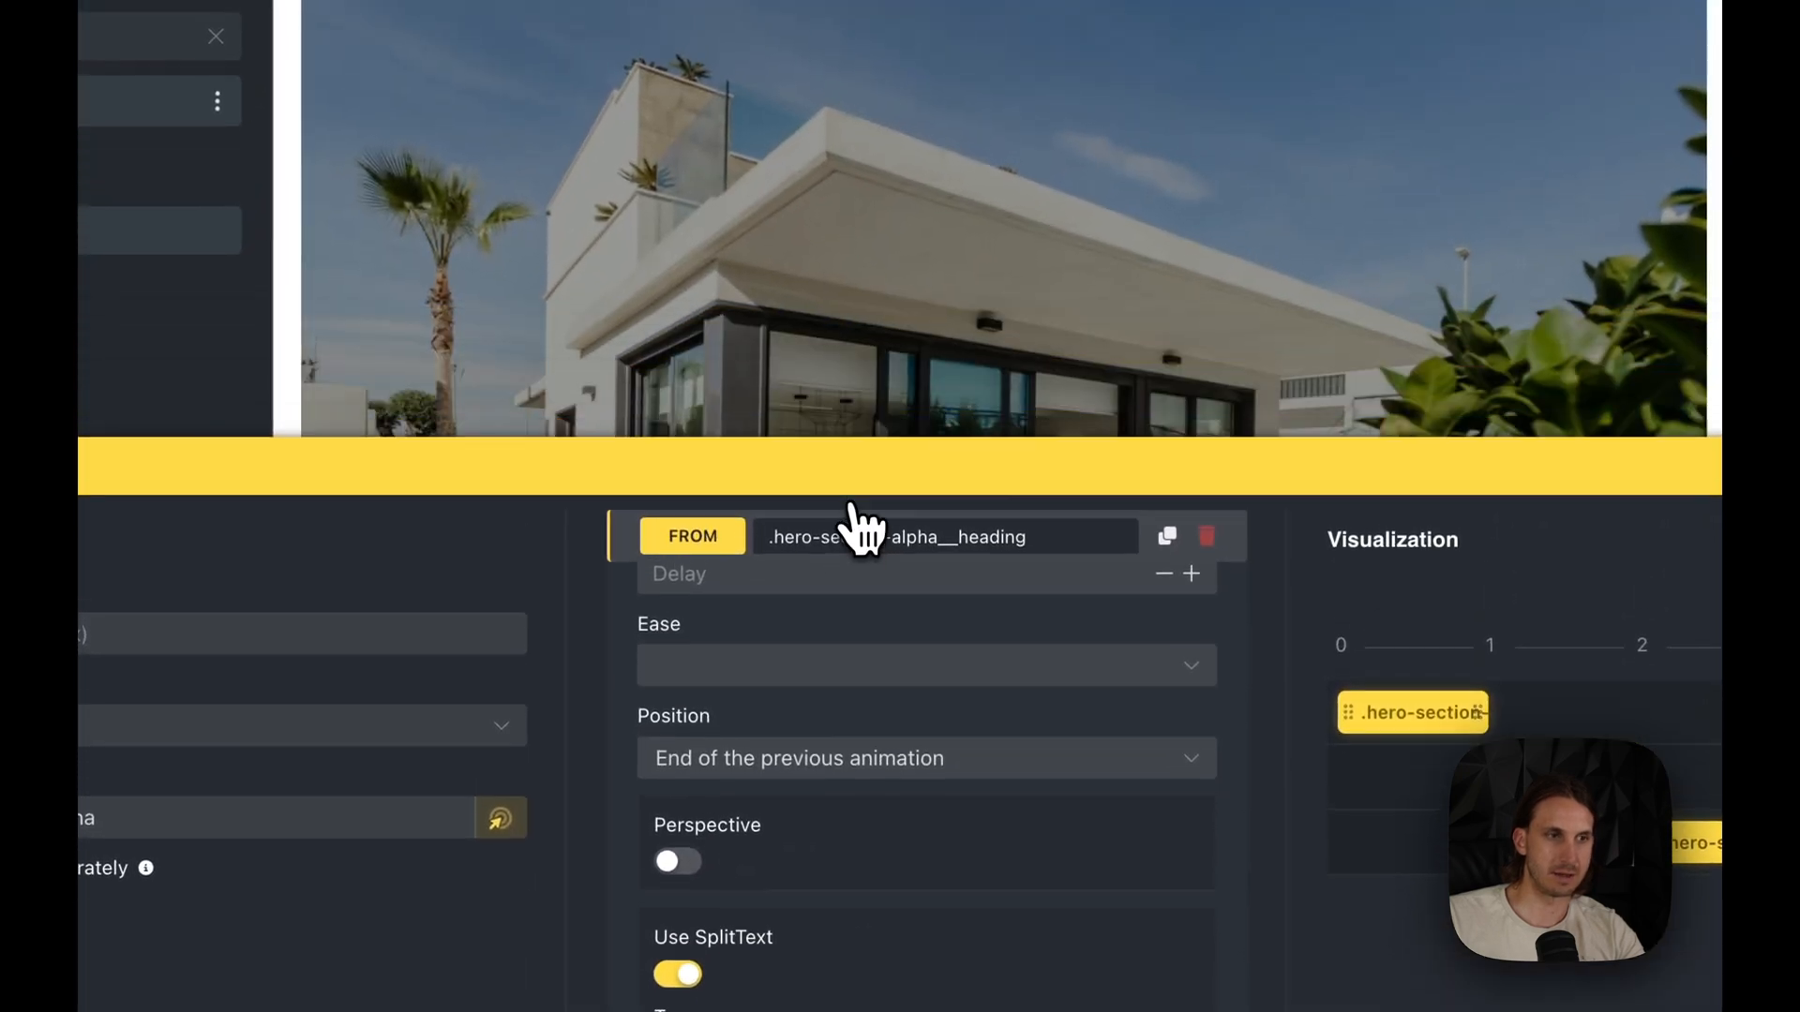
- Set the heading animation's duration to 1.4 and its ease to expo.out
scroll(881, 937, up, 4)
click(733, 770)
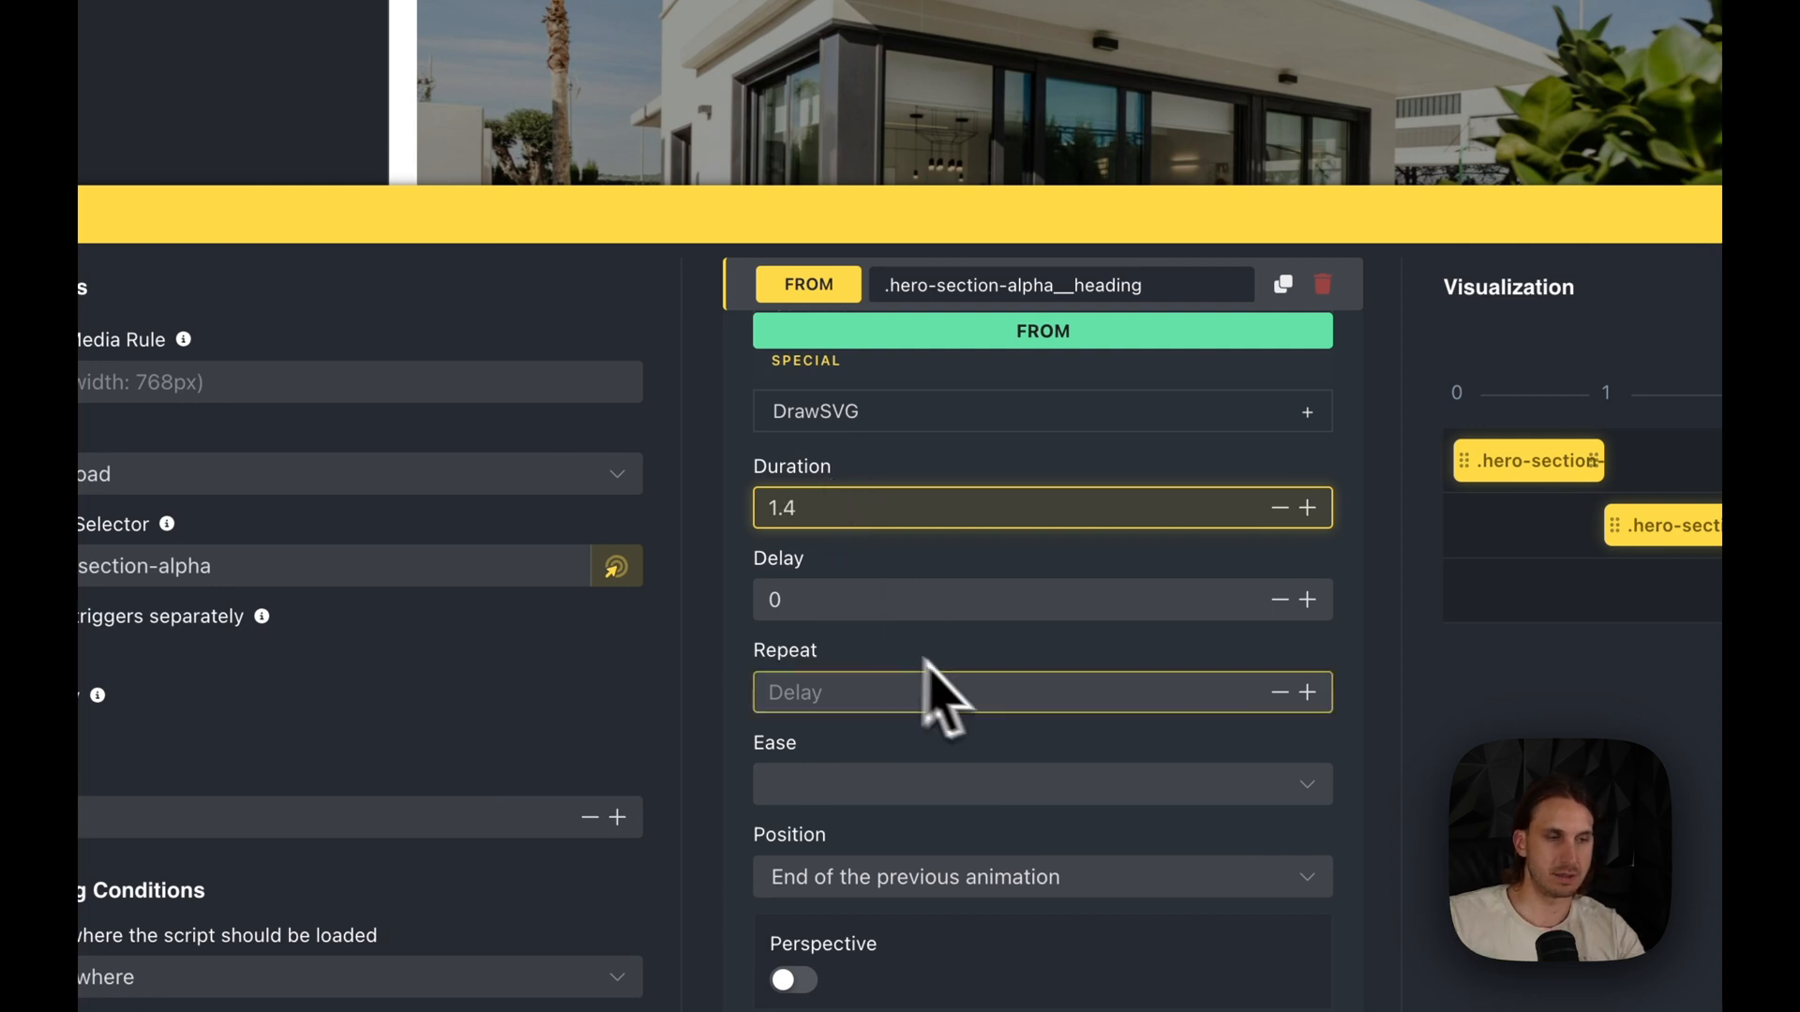
click(952, 787)
click(919, 708)
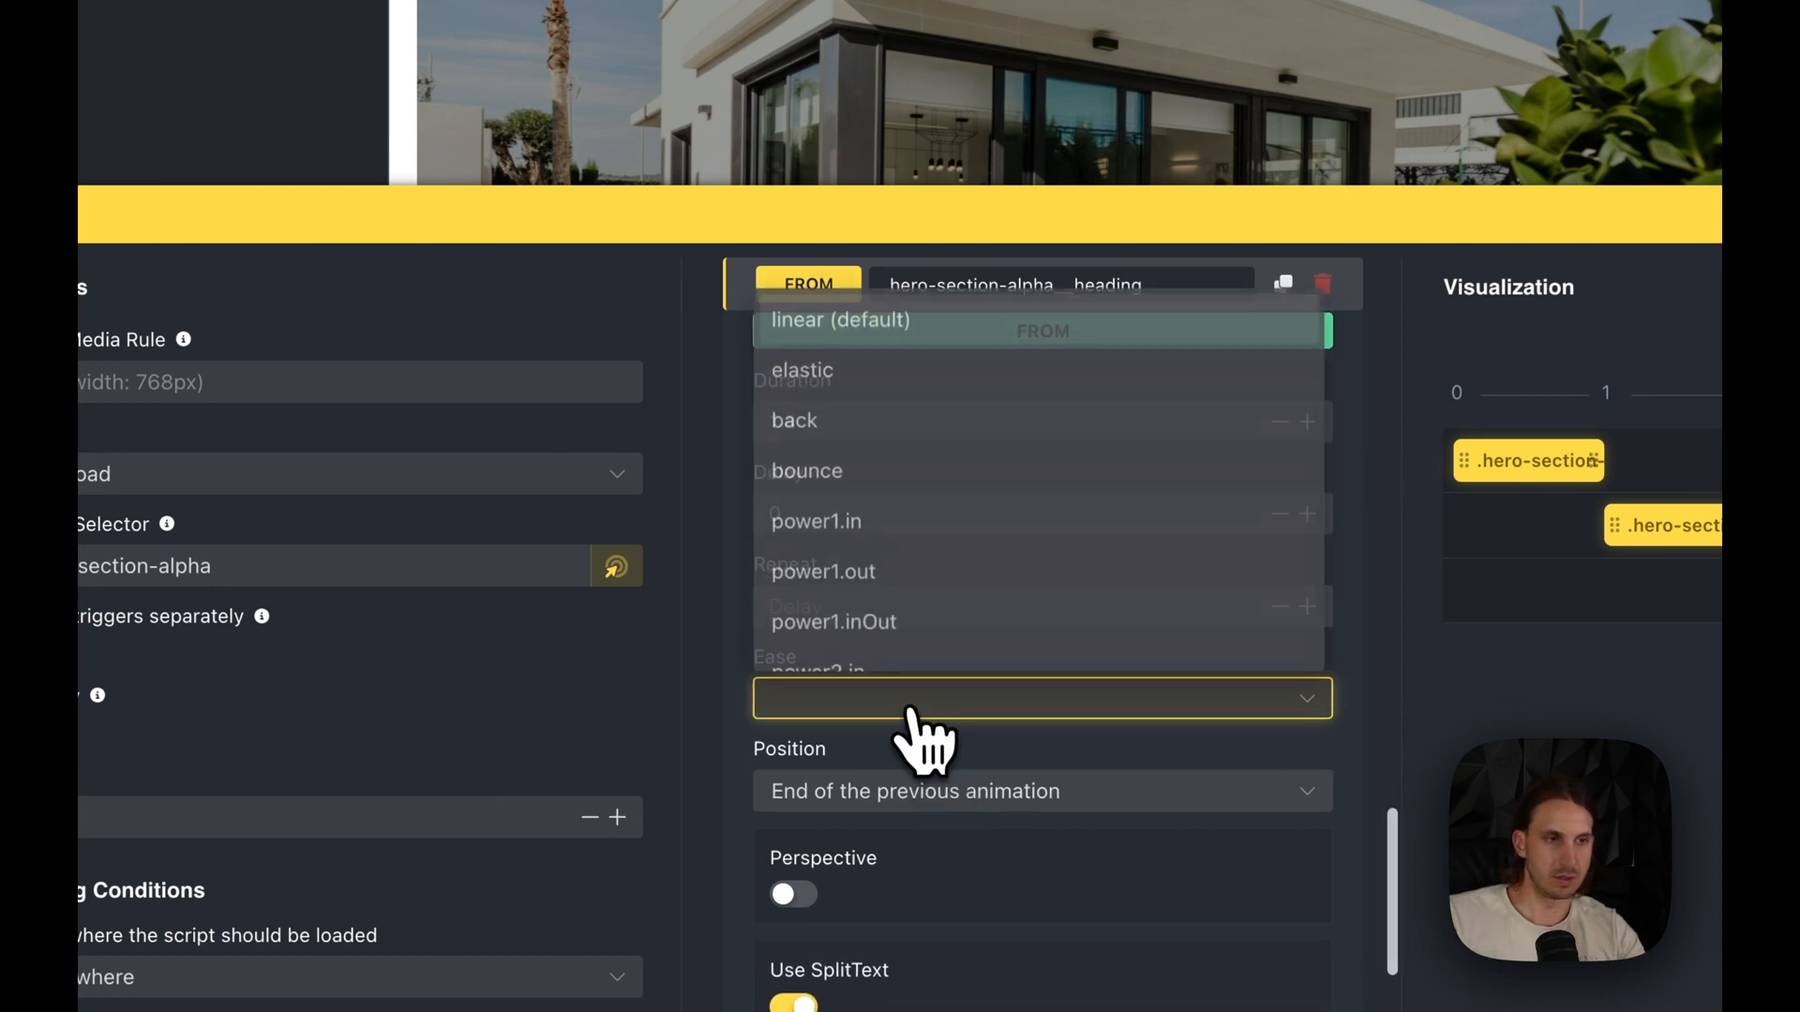
scroll(904, 600, down, 3)
scroll(933, 614, down, 5)
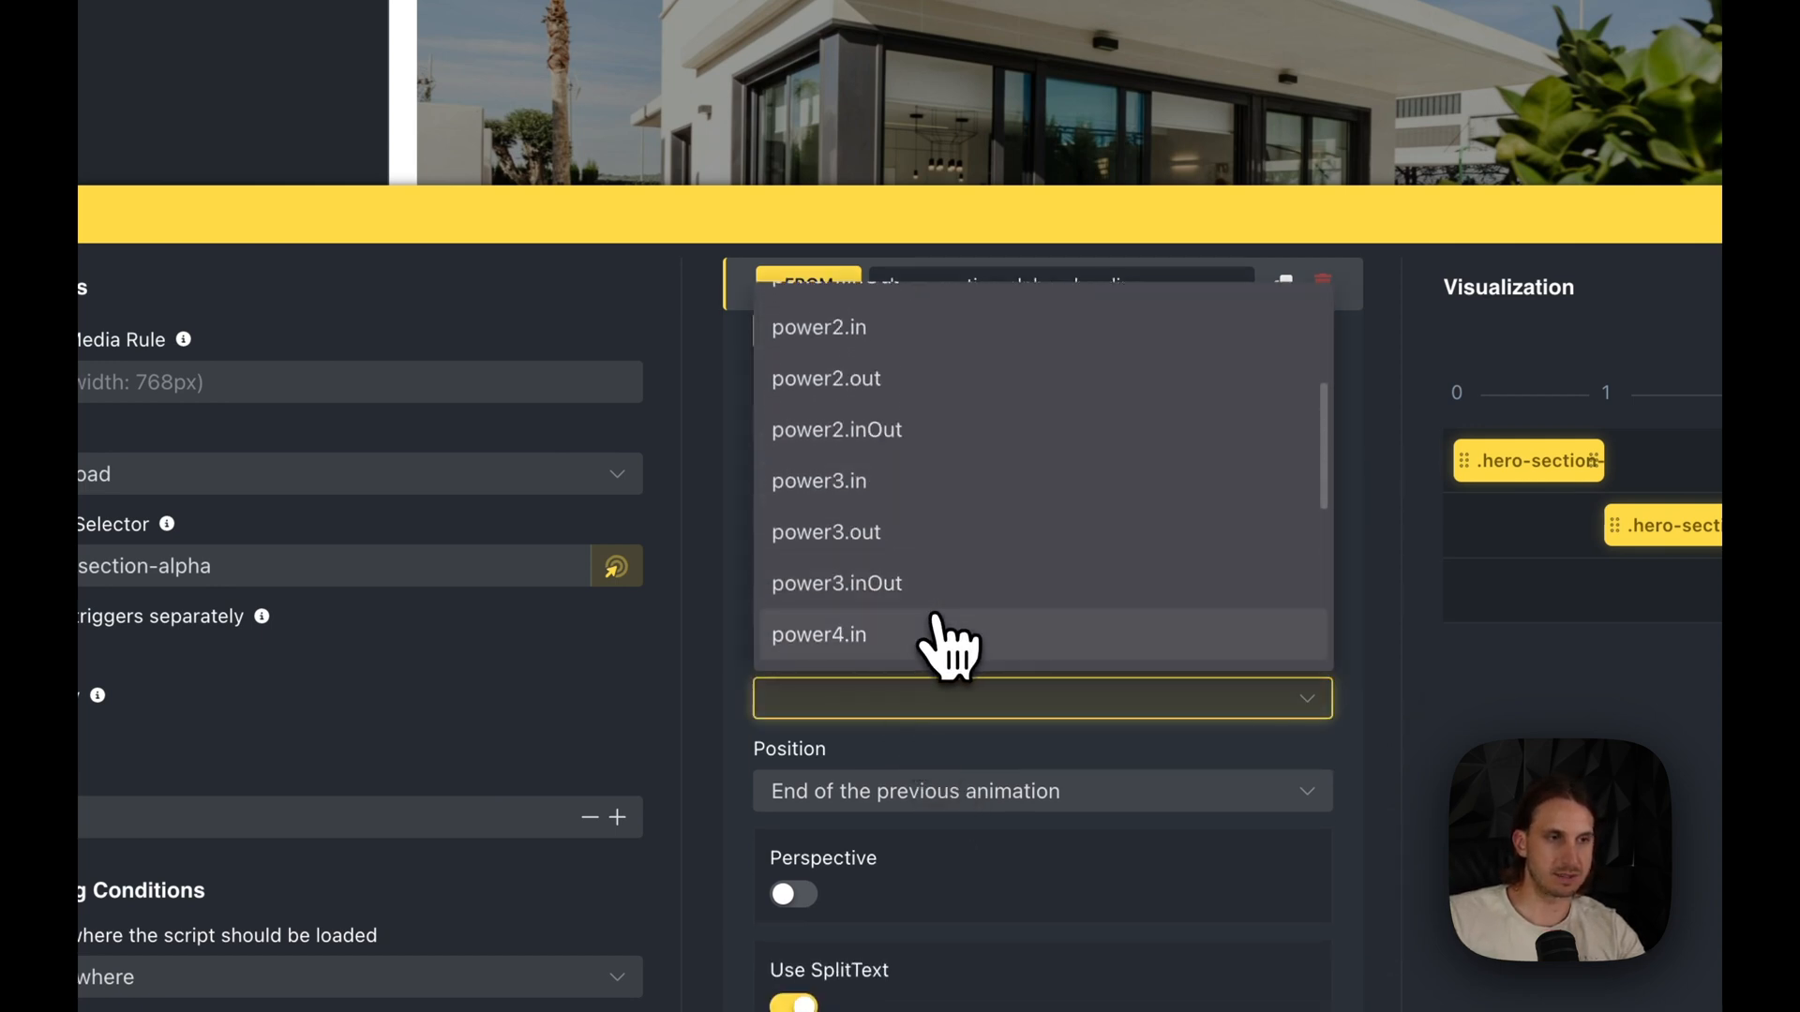
scroll(947, 651, down, 2)
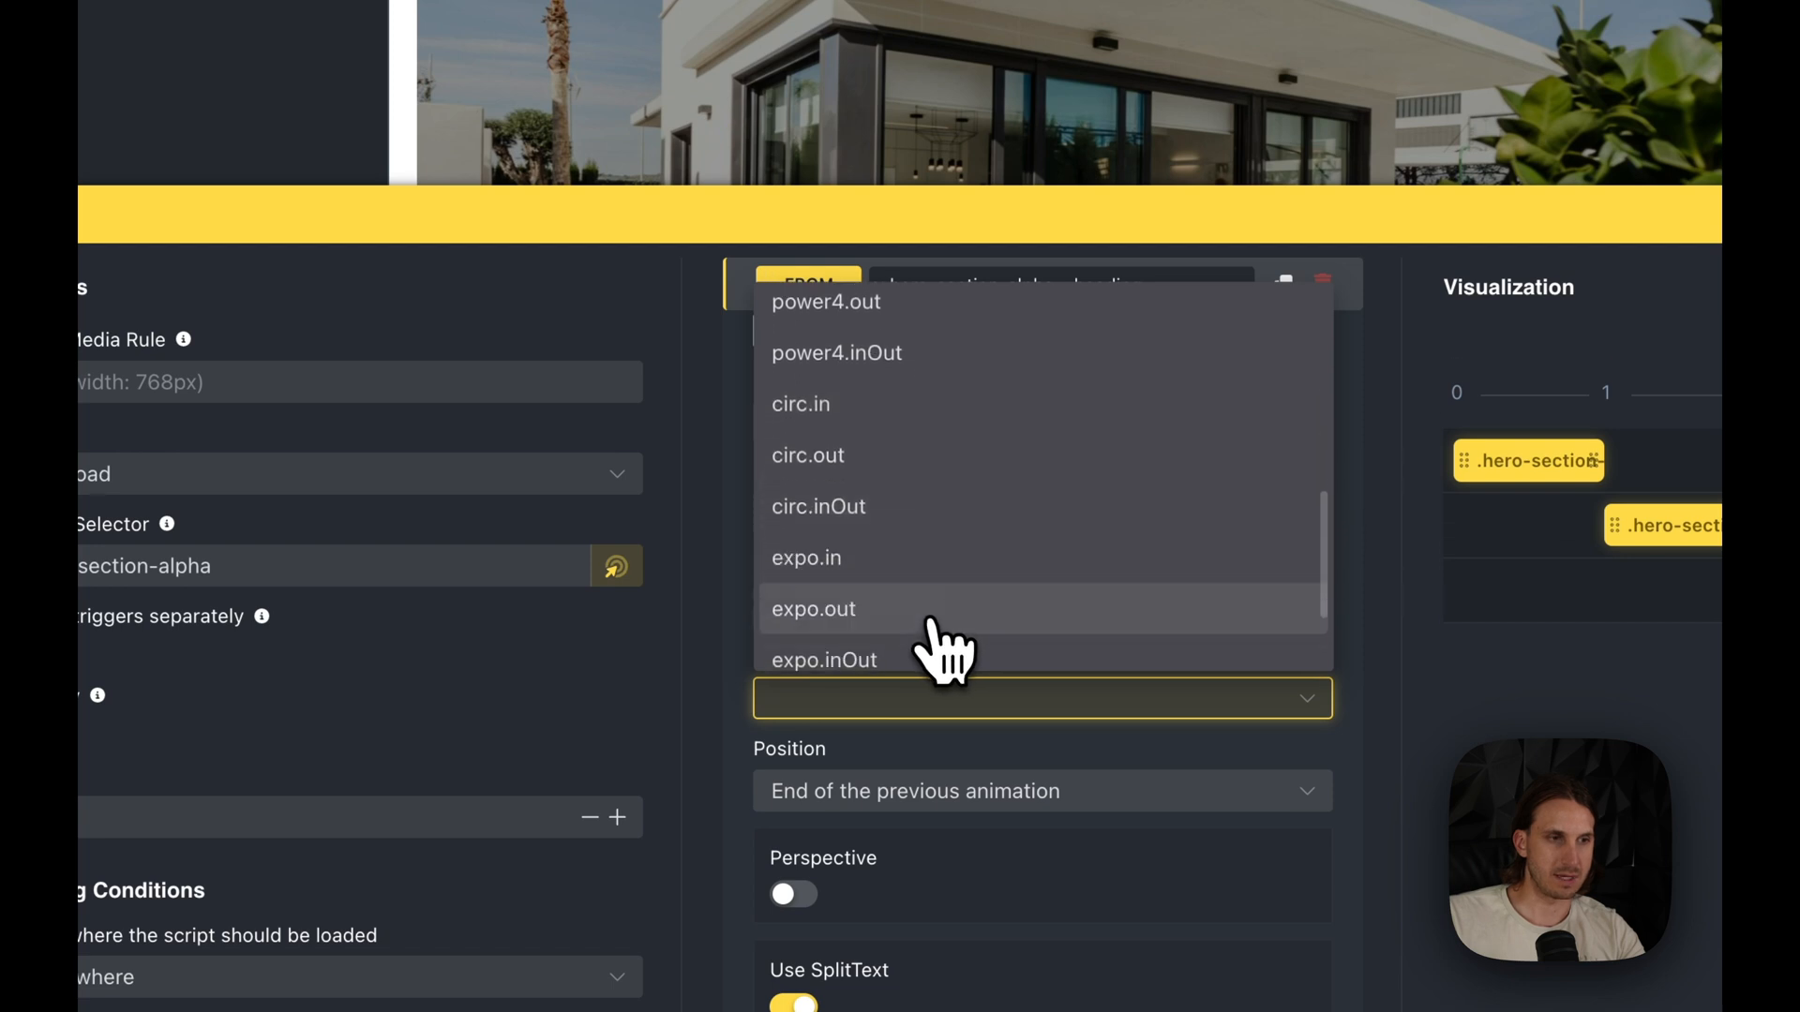
click(922, 614)
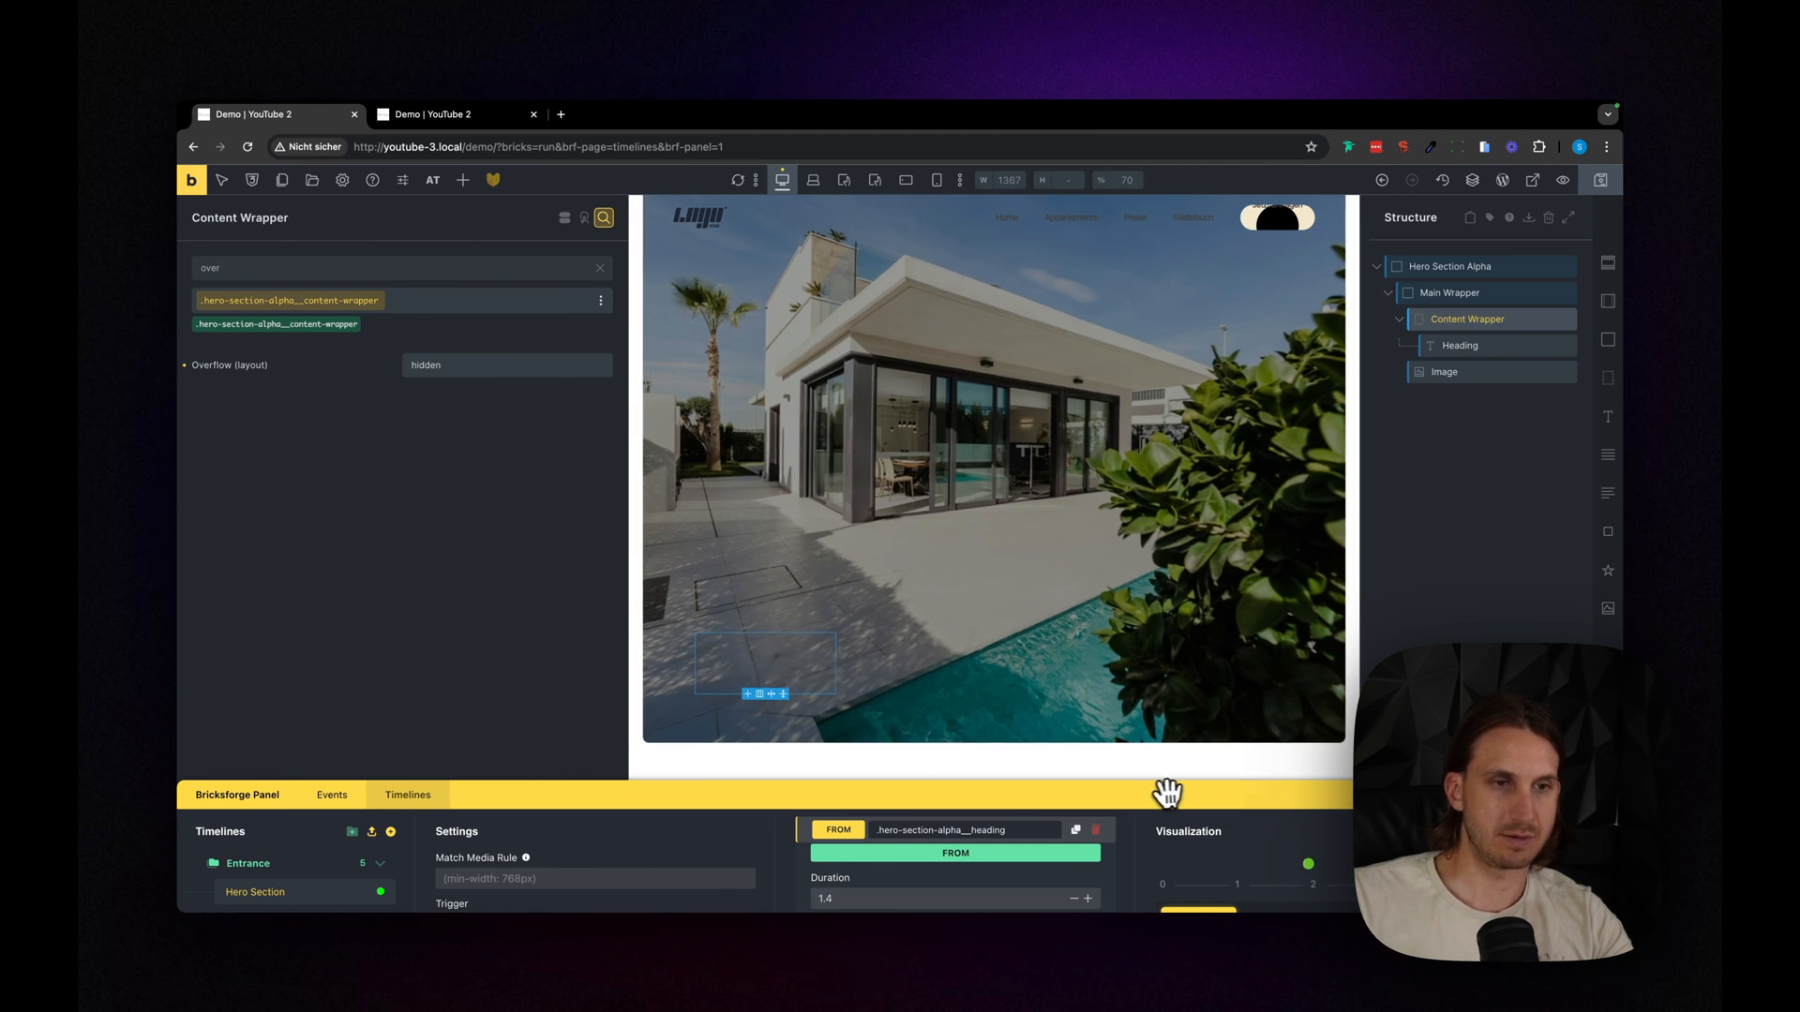
- Set the stagger of the heading's split-text animation to 0.04
drag(1167, 792, 1132, 412)
scroll(952, 763, down, 5)
click(881, 772)
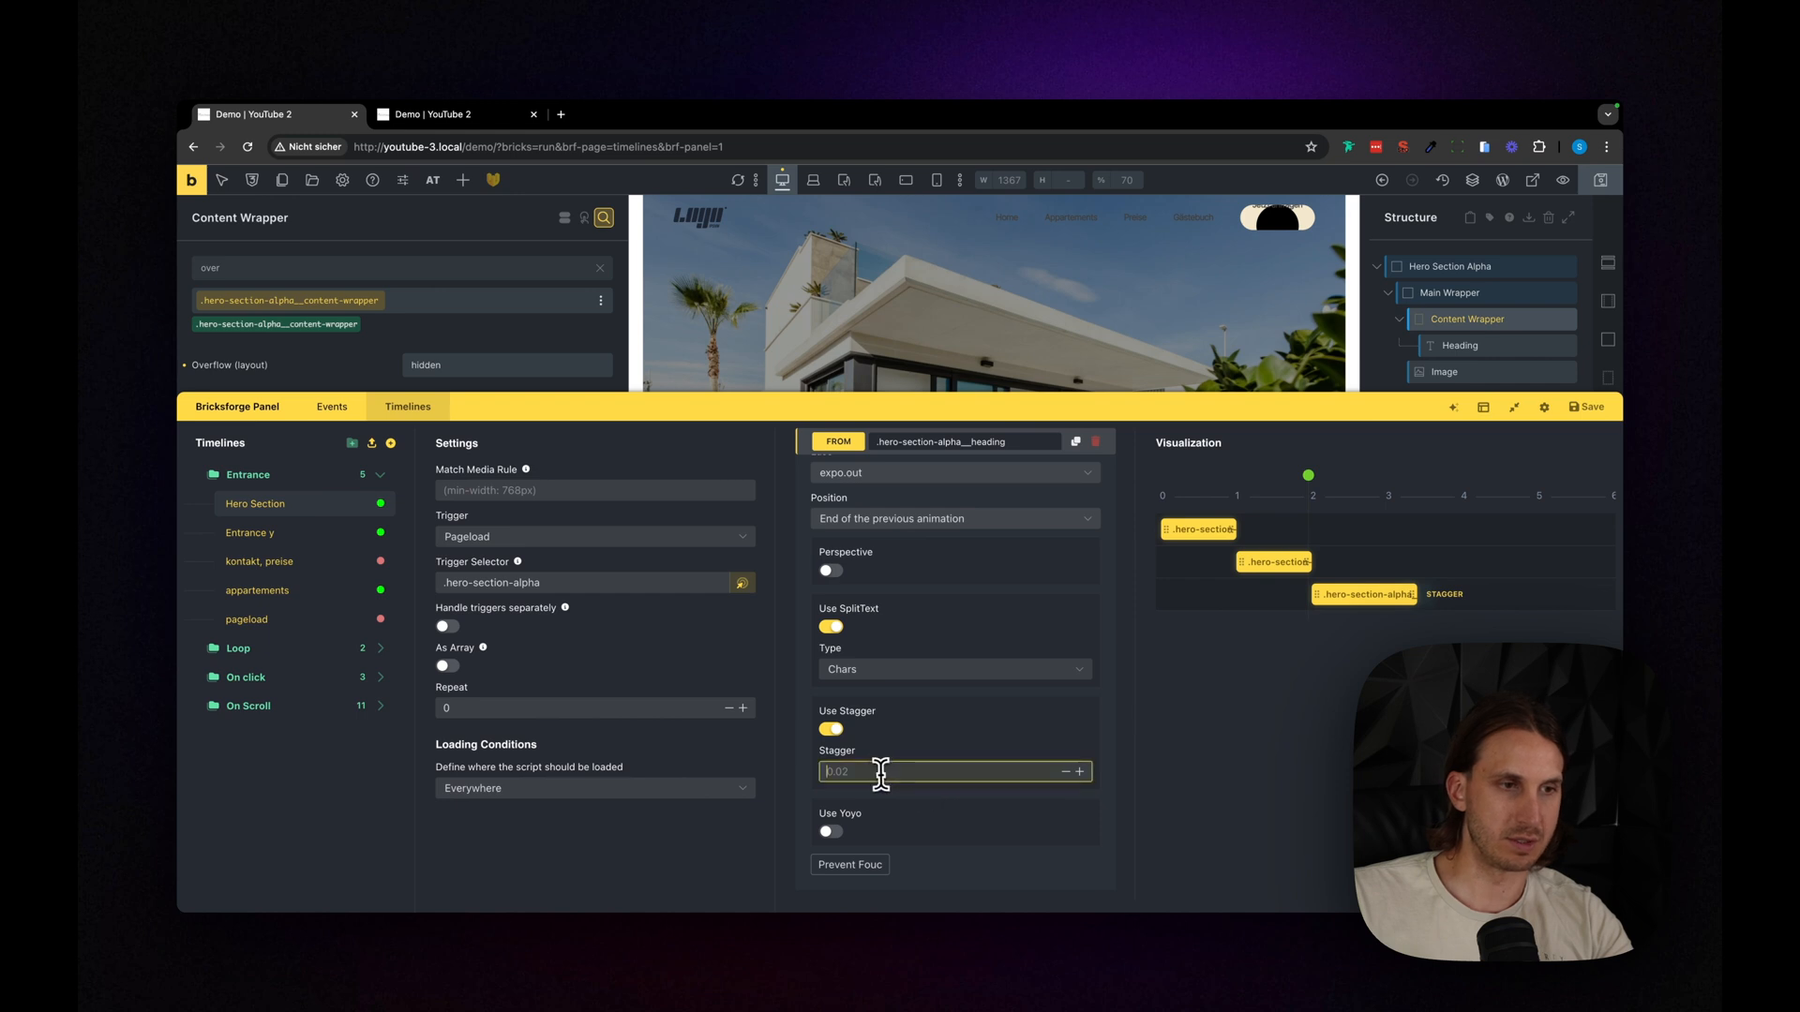
text(0.04)
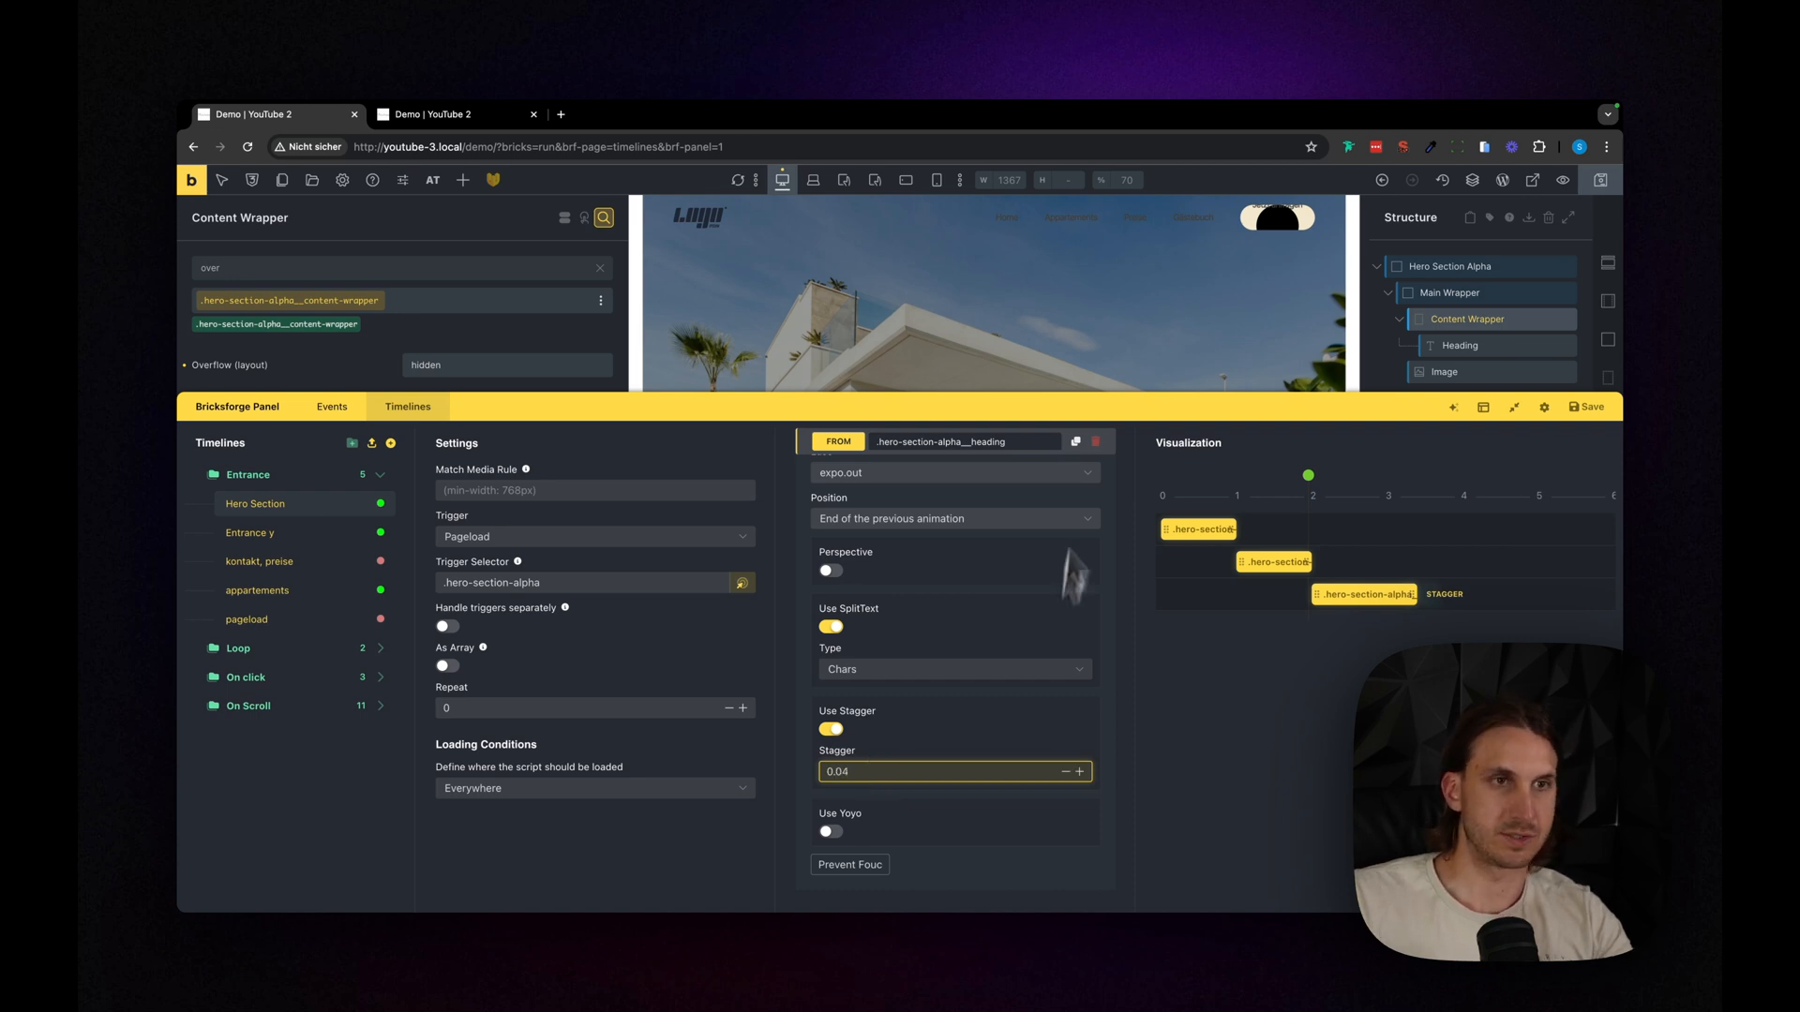
drag(1089, 411, 1078, 787)
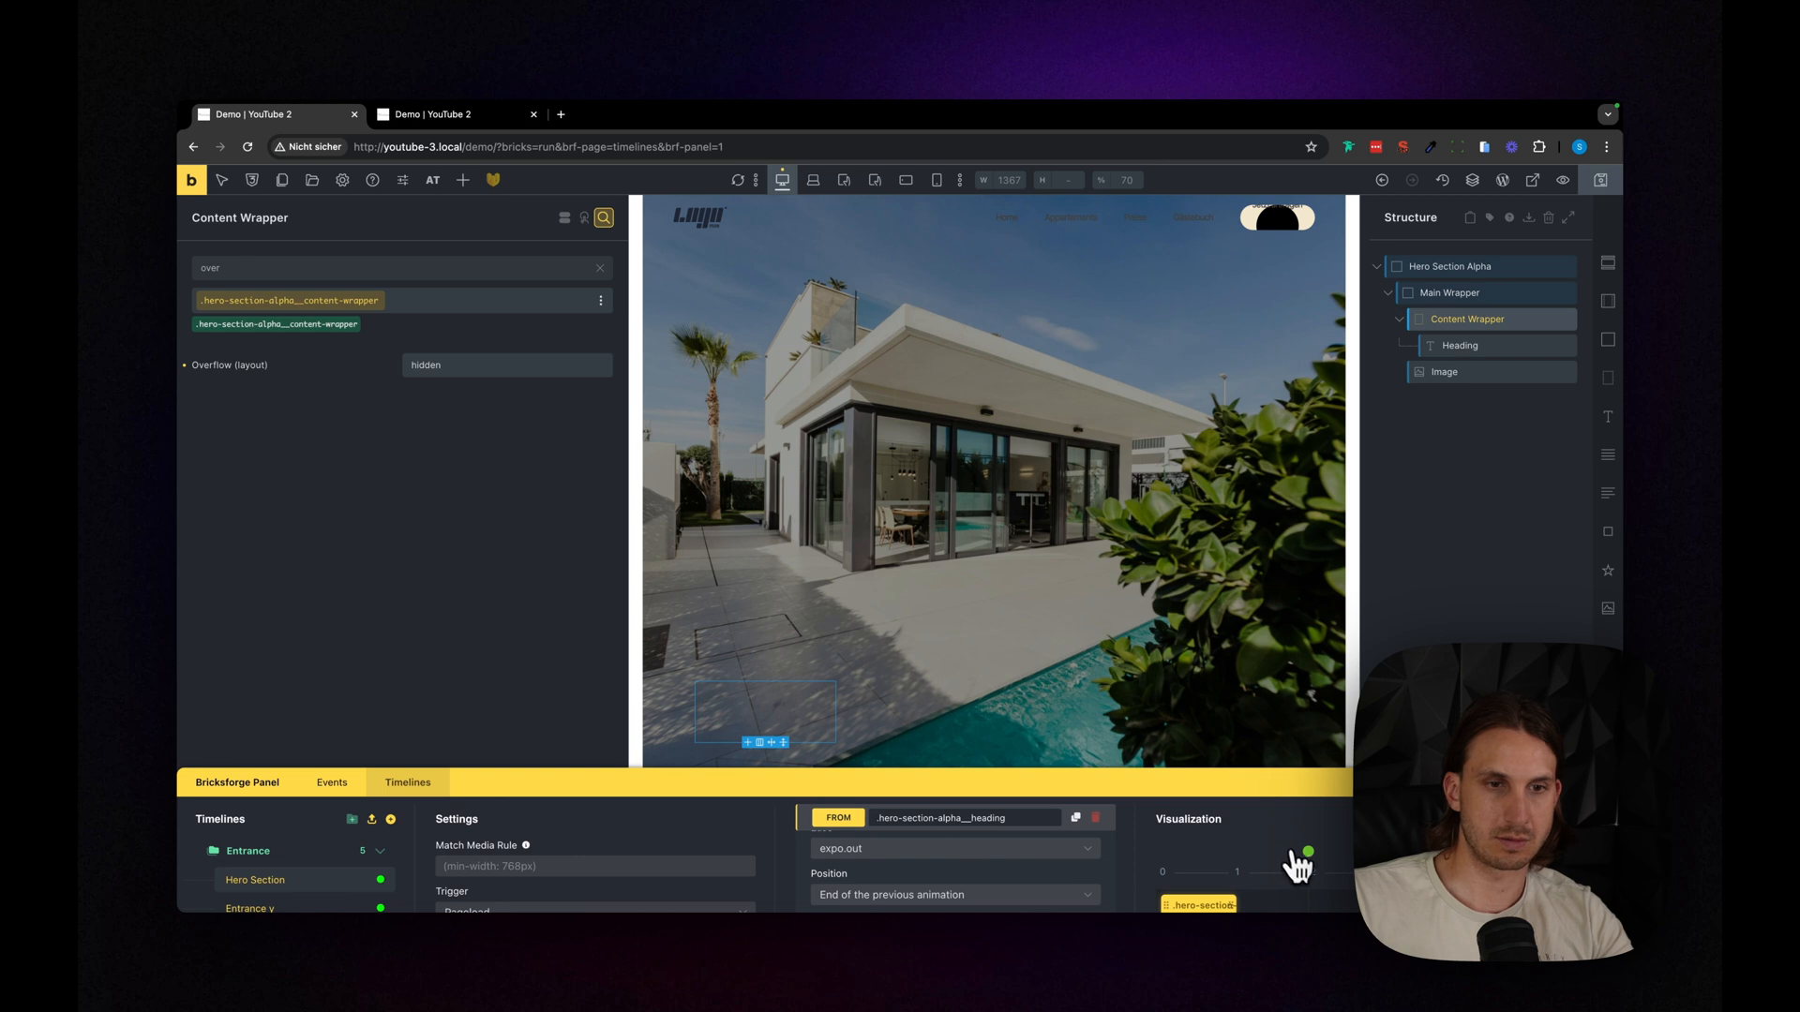
scroll(1065, 705, down, 1)
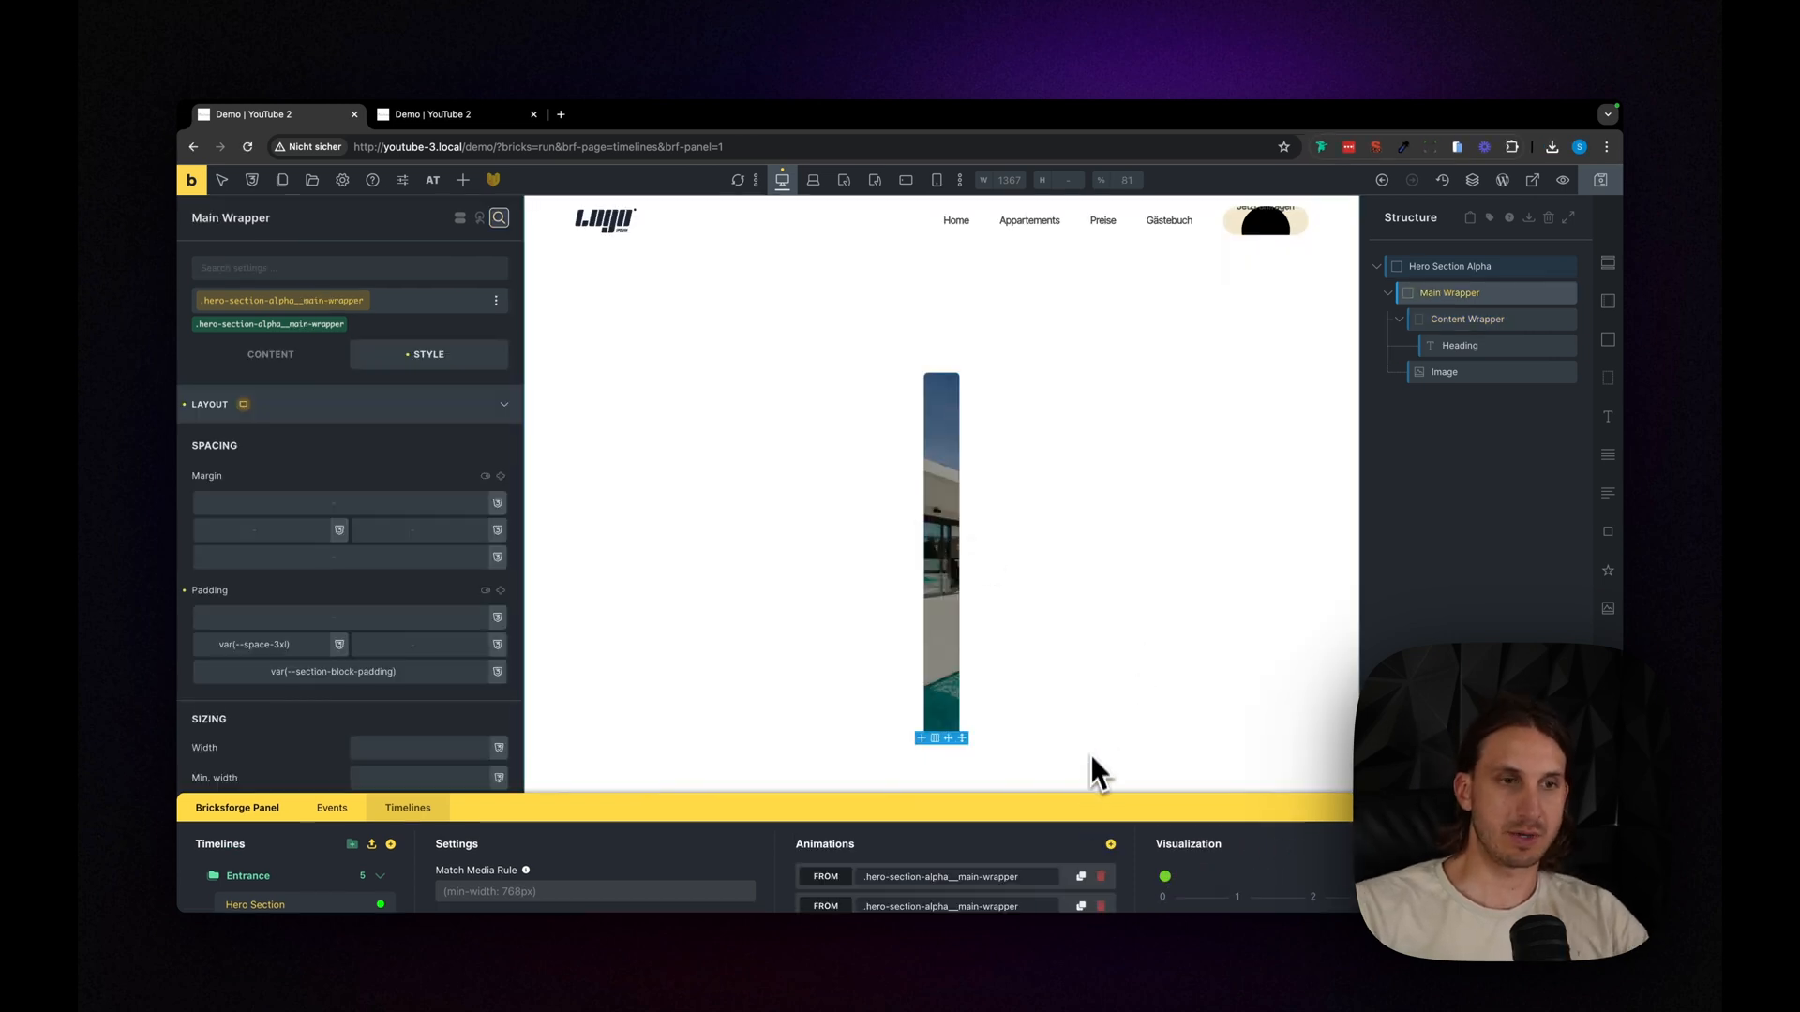
- Clear the left padding of the Main Wrapper
drag(1079, 805, 1085, 742)
drag(1160, 798, 1164, 805)
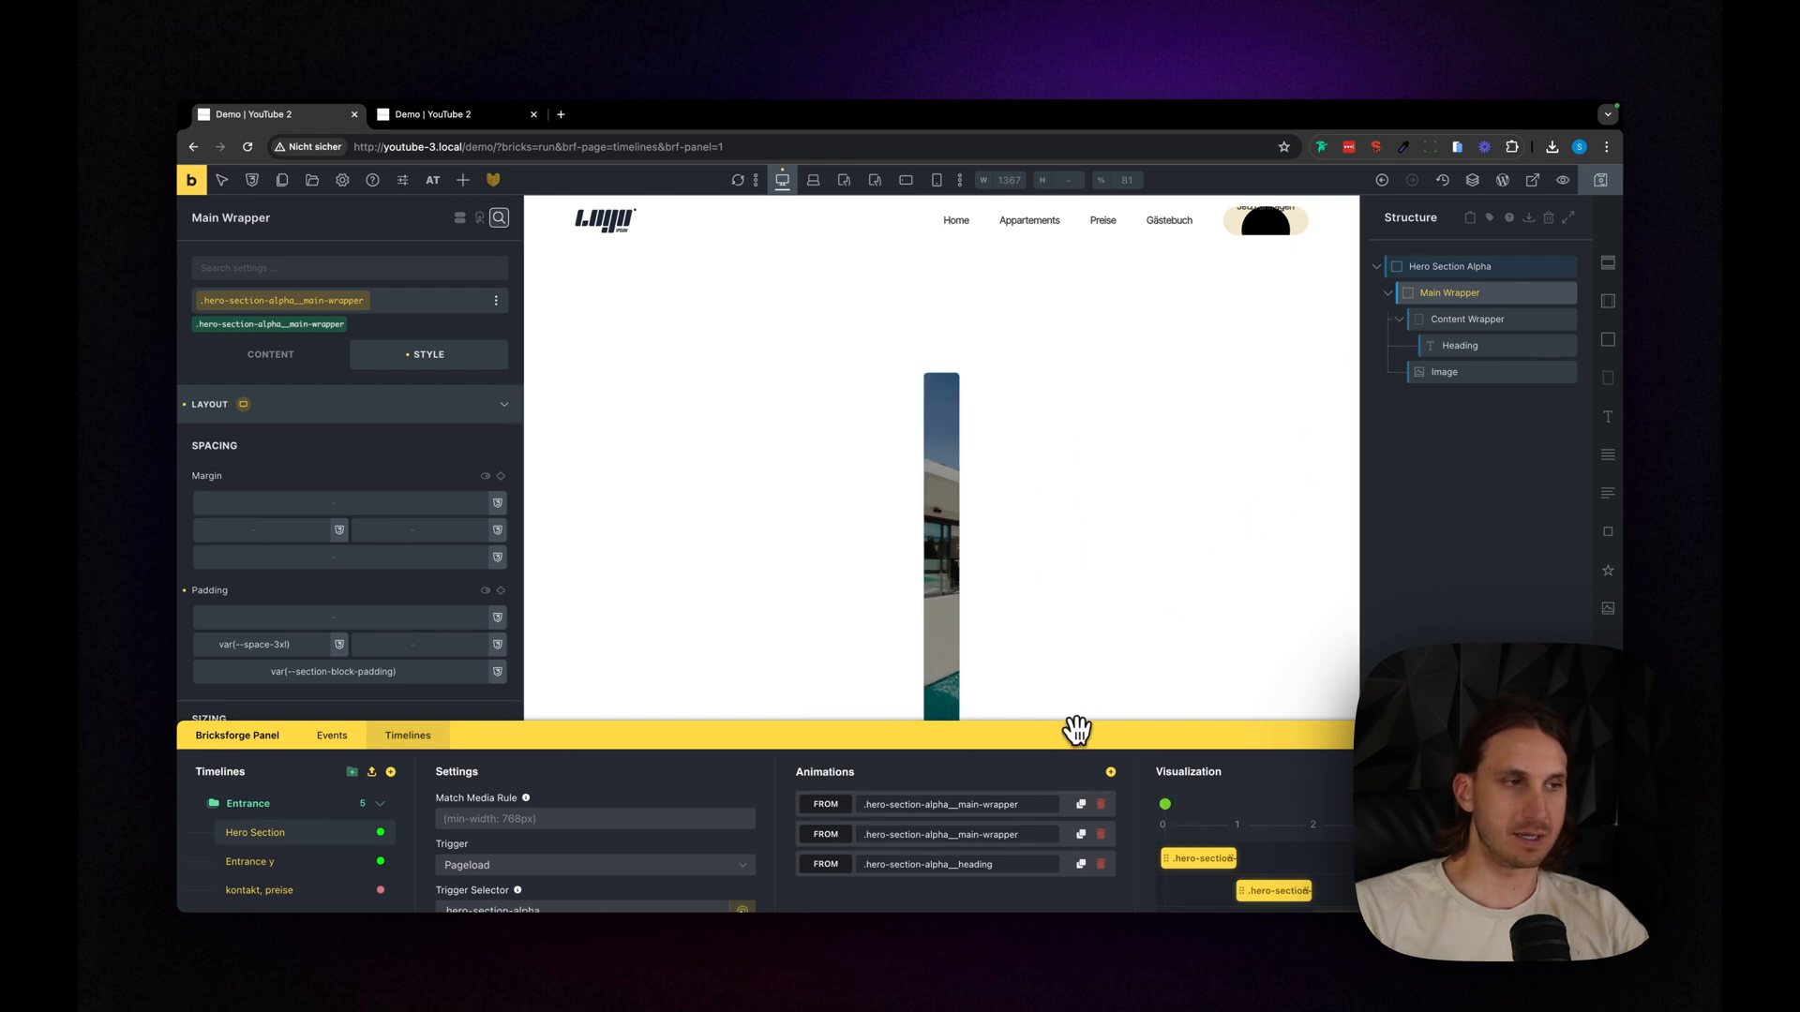
drag(1077, 730, 1065, 789)
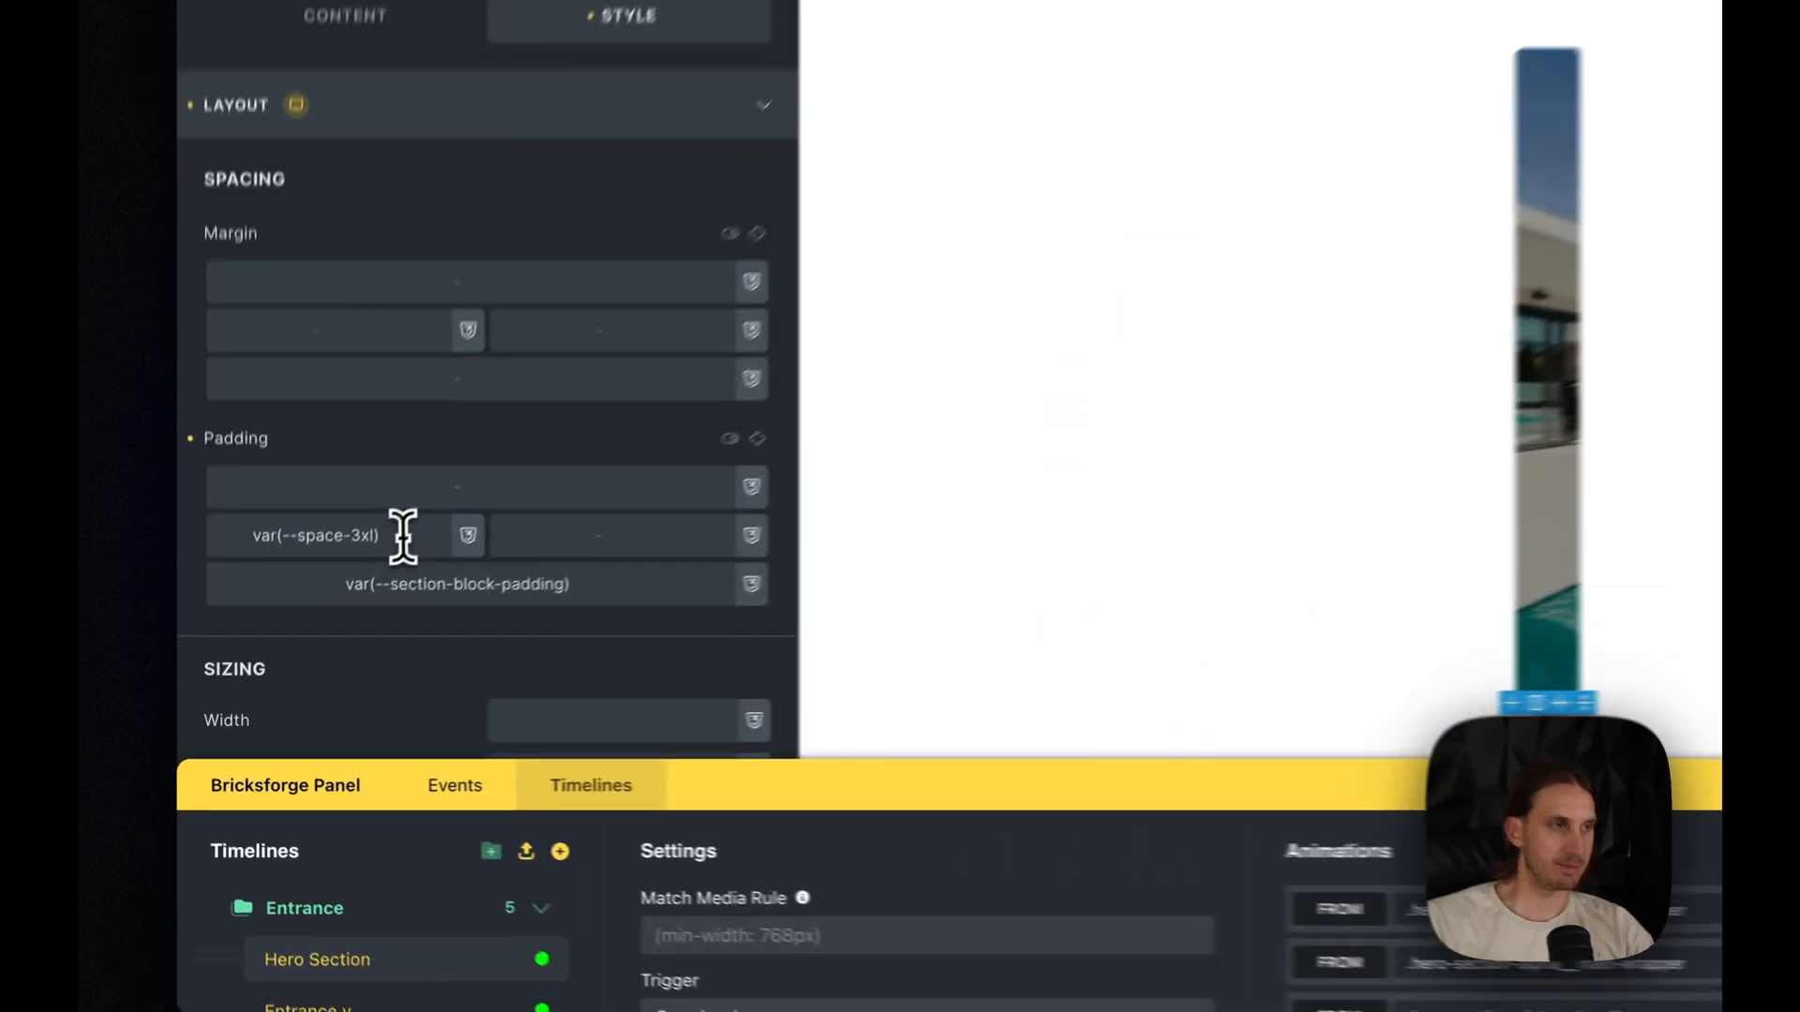
triple_click(303, 645)
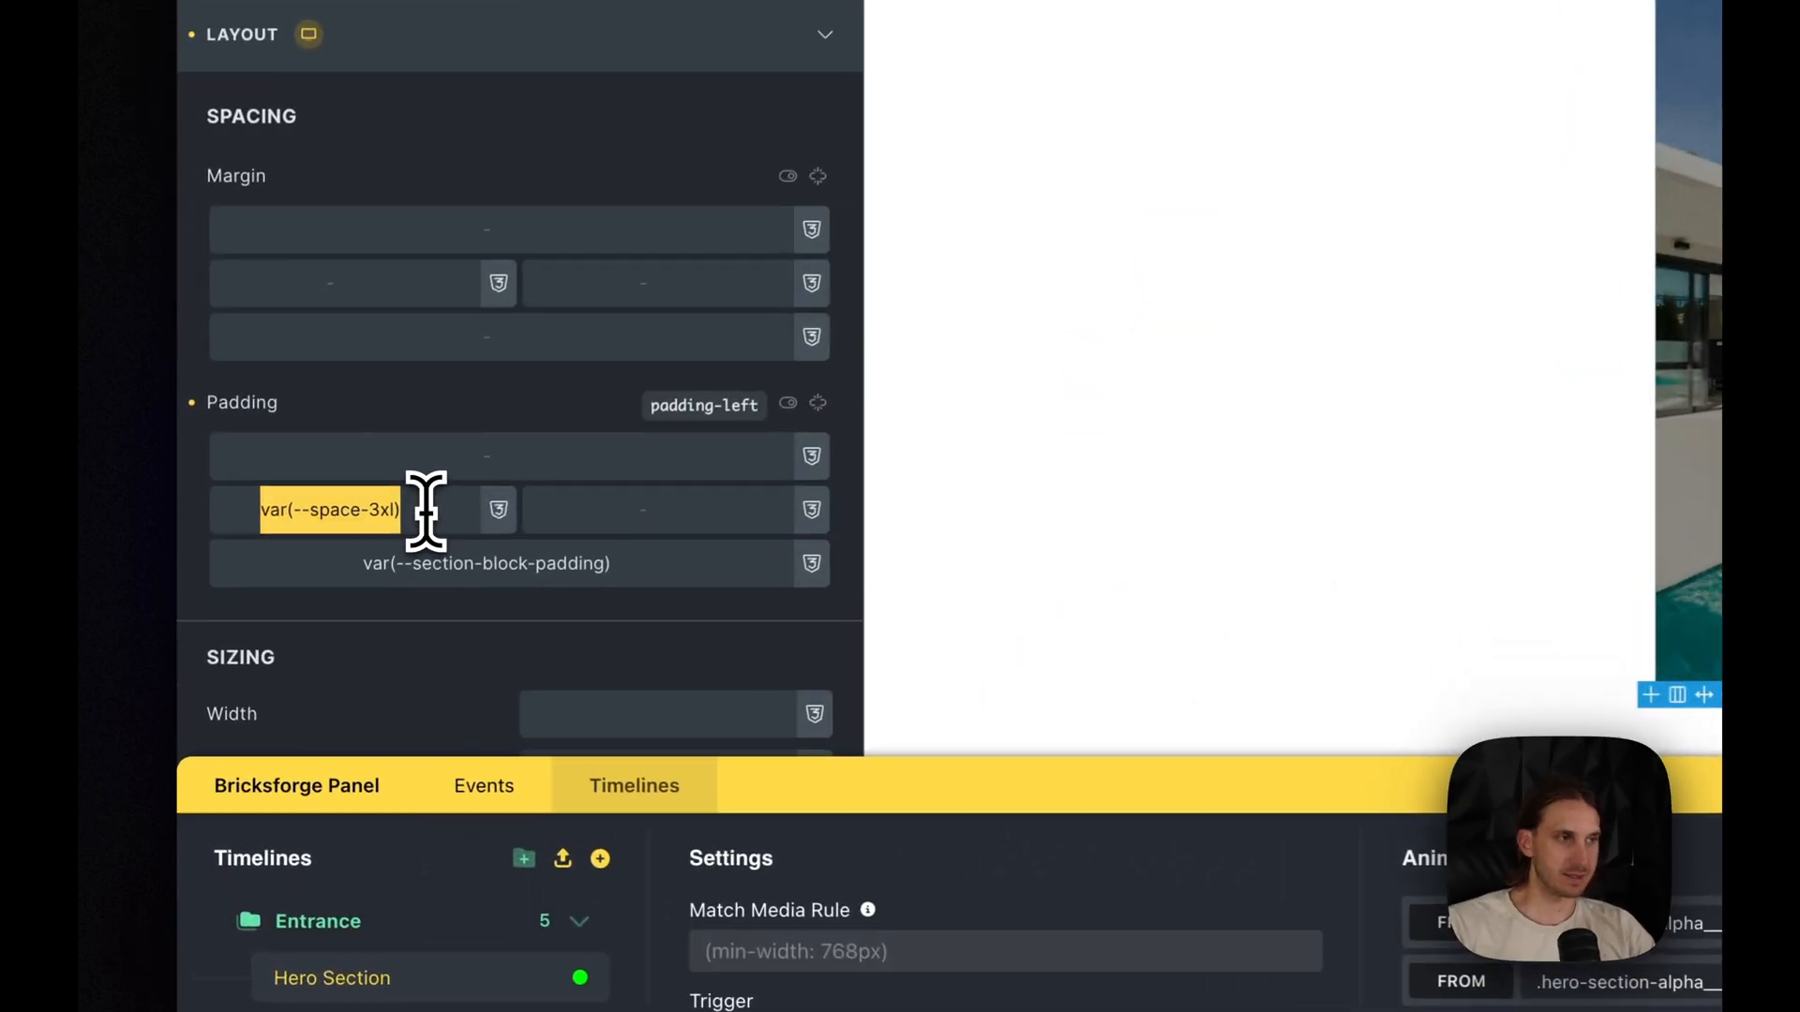
key(BackSpace)
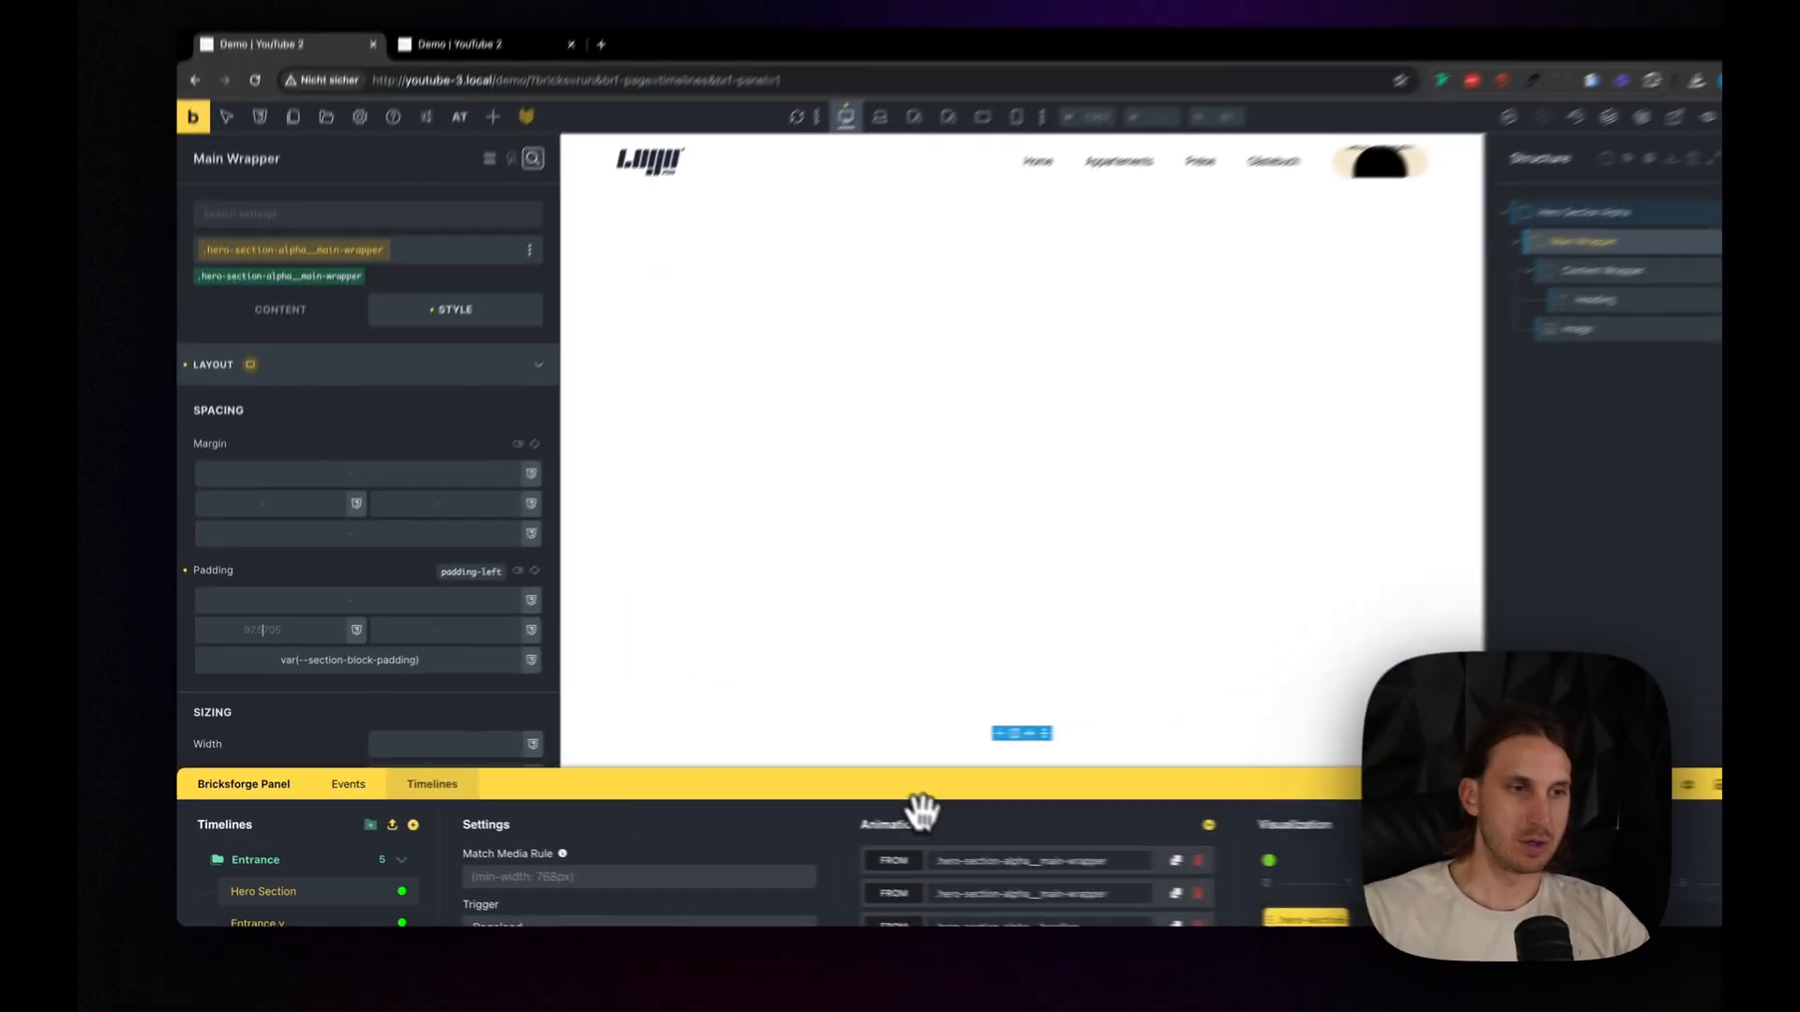
- Set the Content Wrapper's left padding to var(--space-3xl)
drag(1420, 785, 1473, 647)
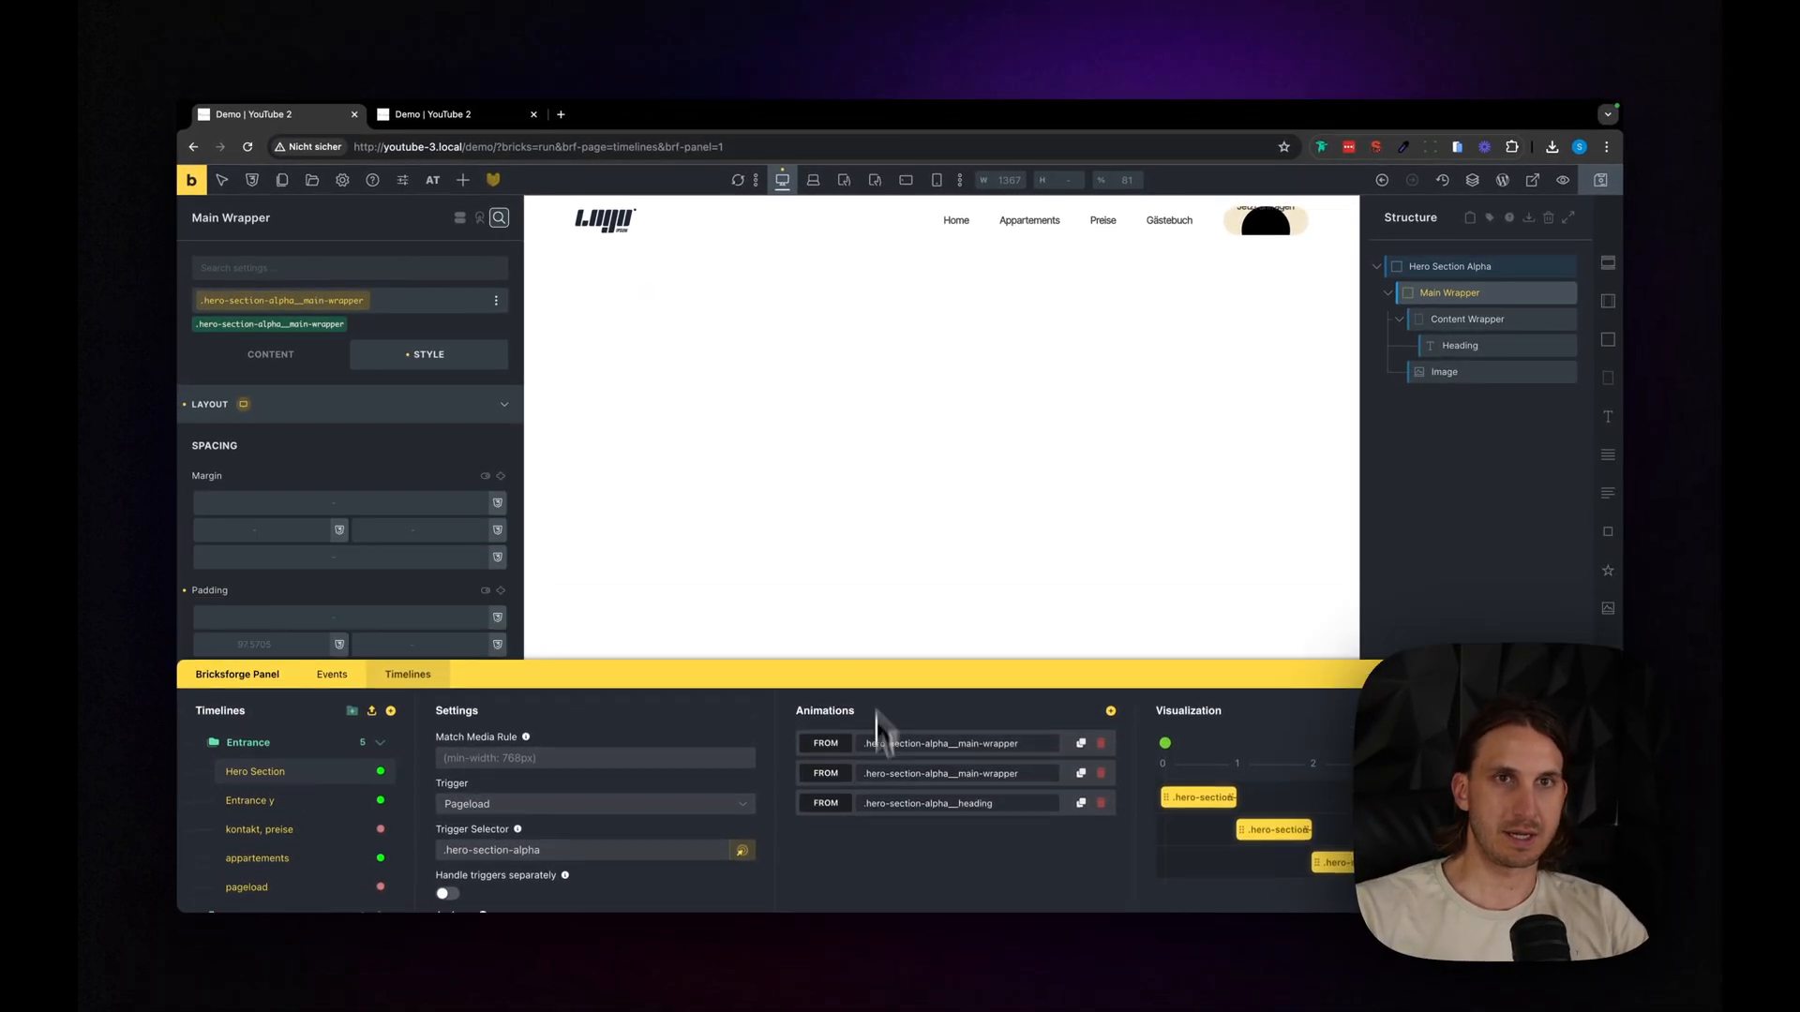
drag(879, 714, 886, 750)
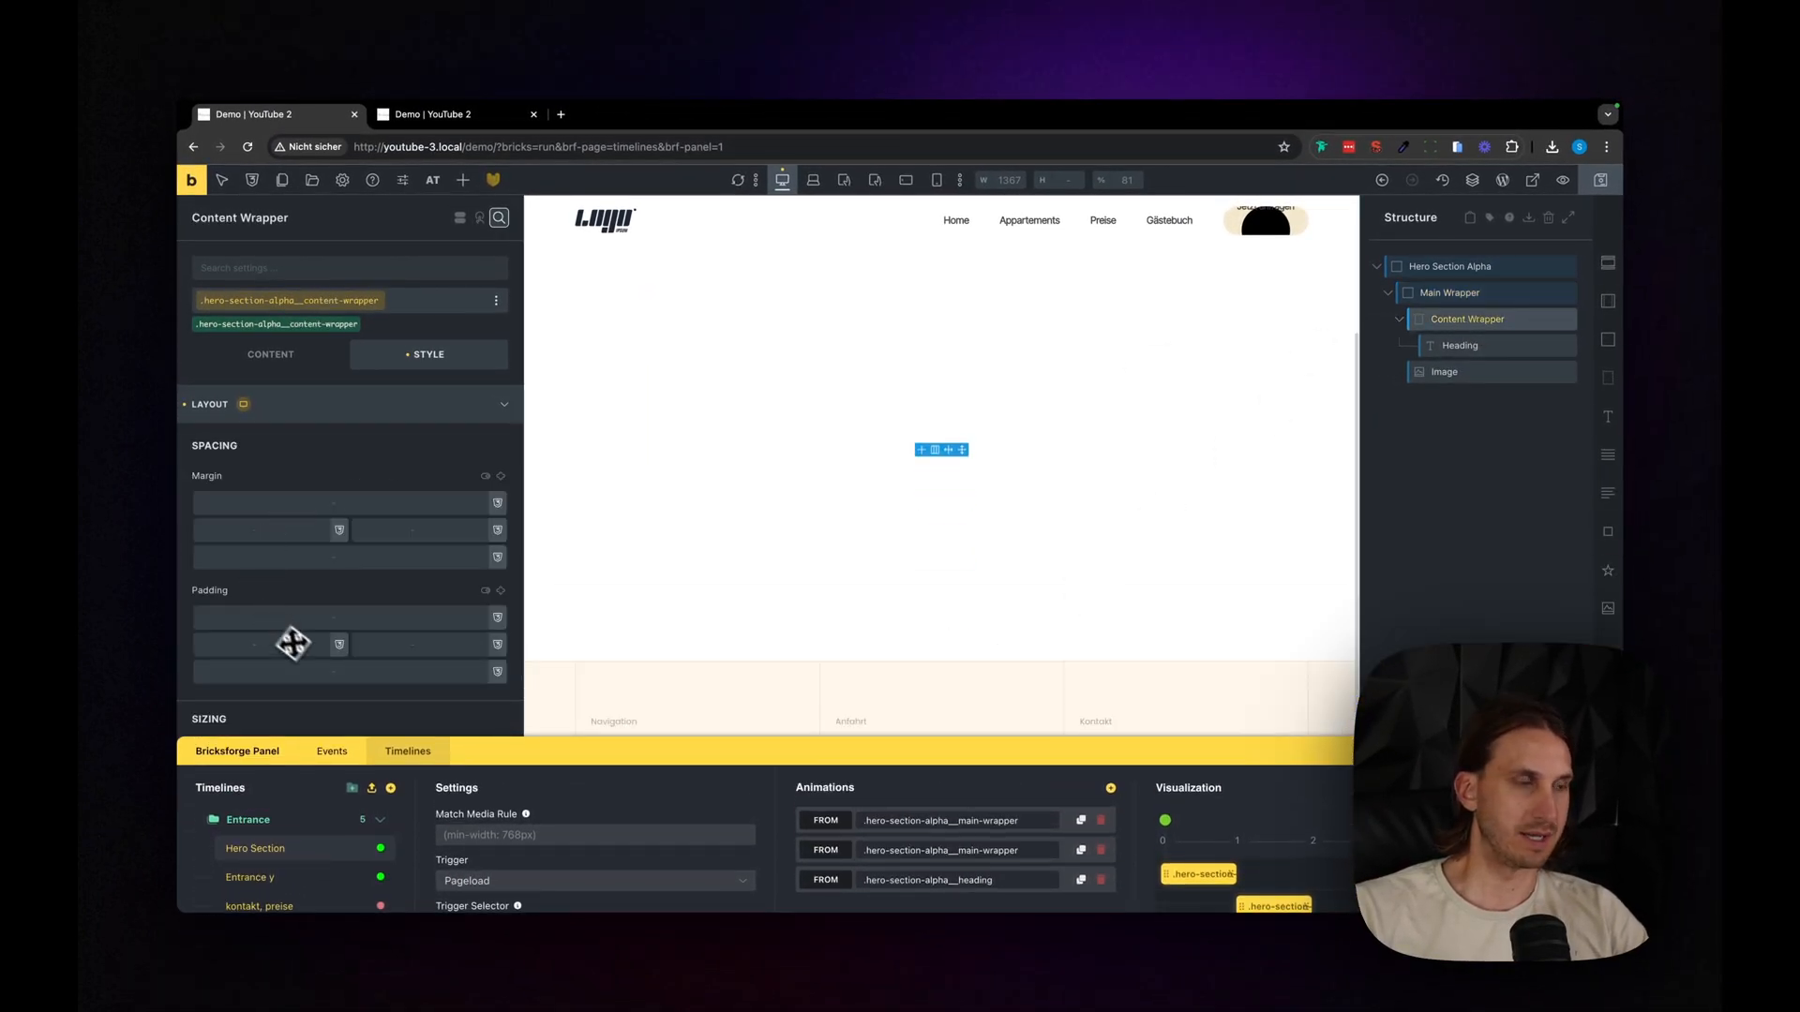
click(291, 645)
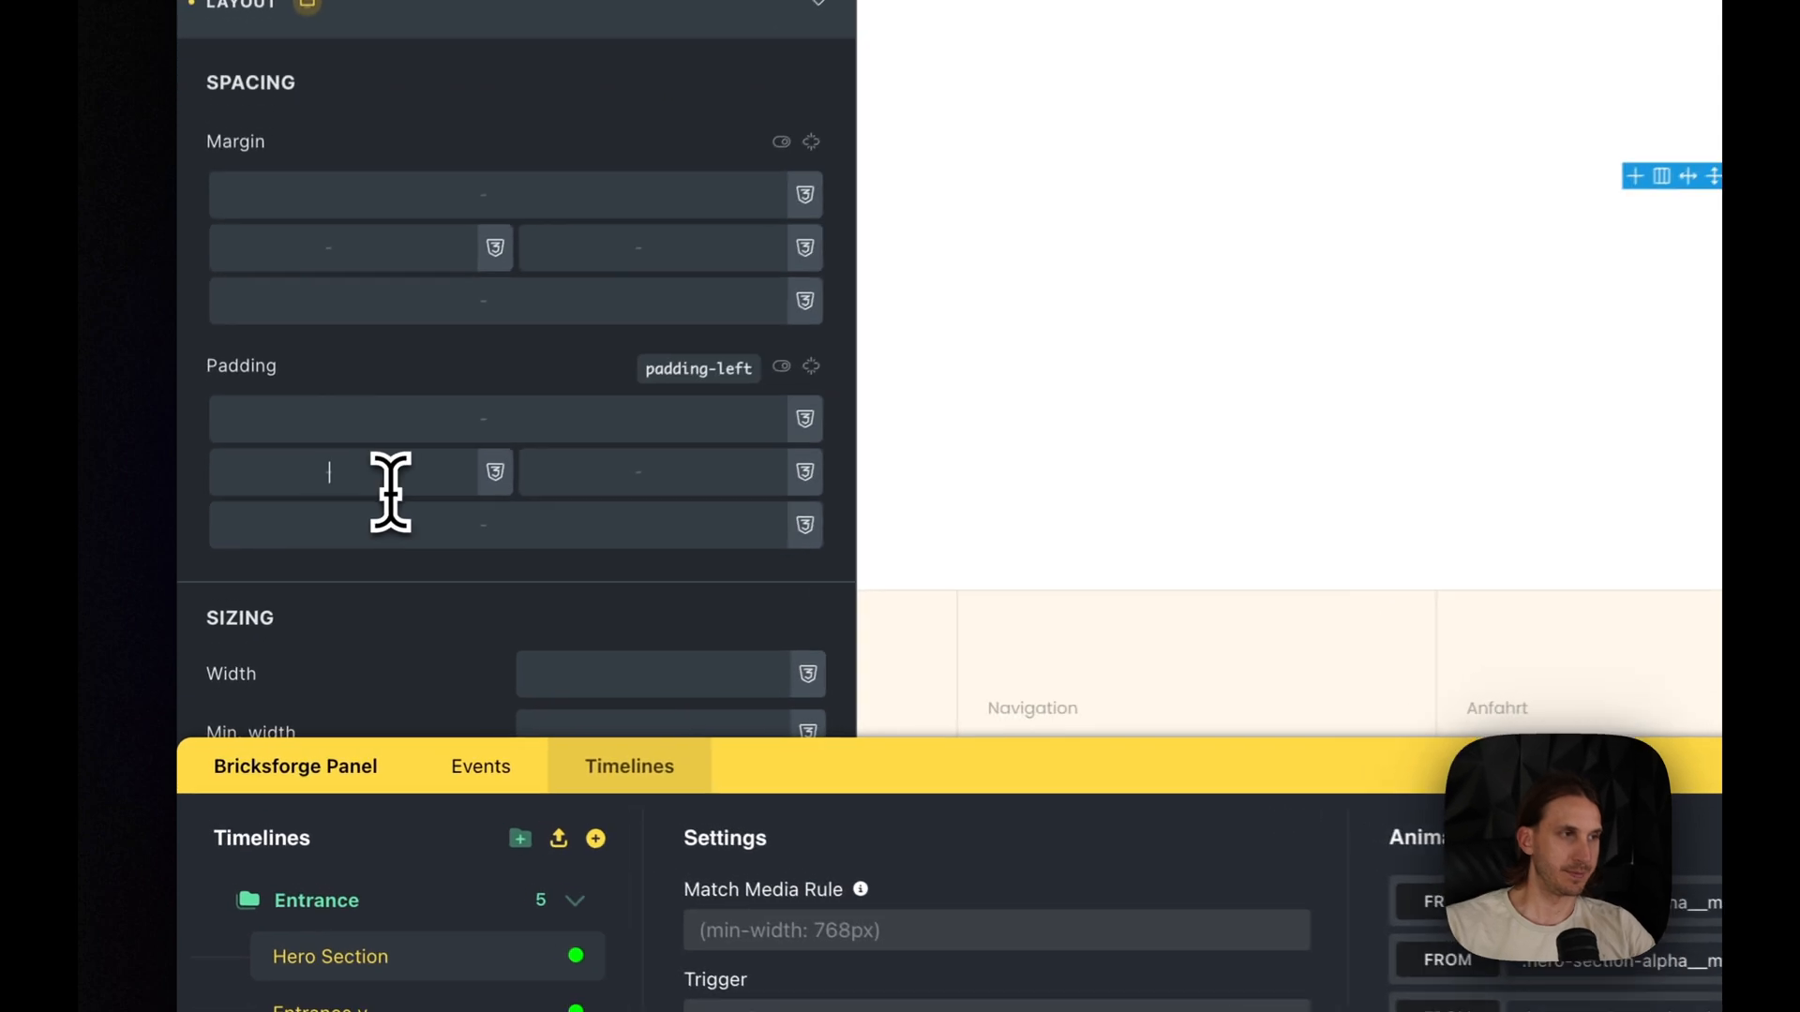
text(var(--space-3xl))
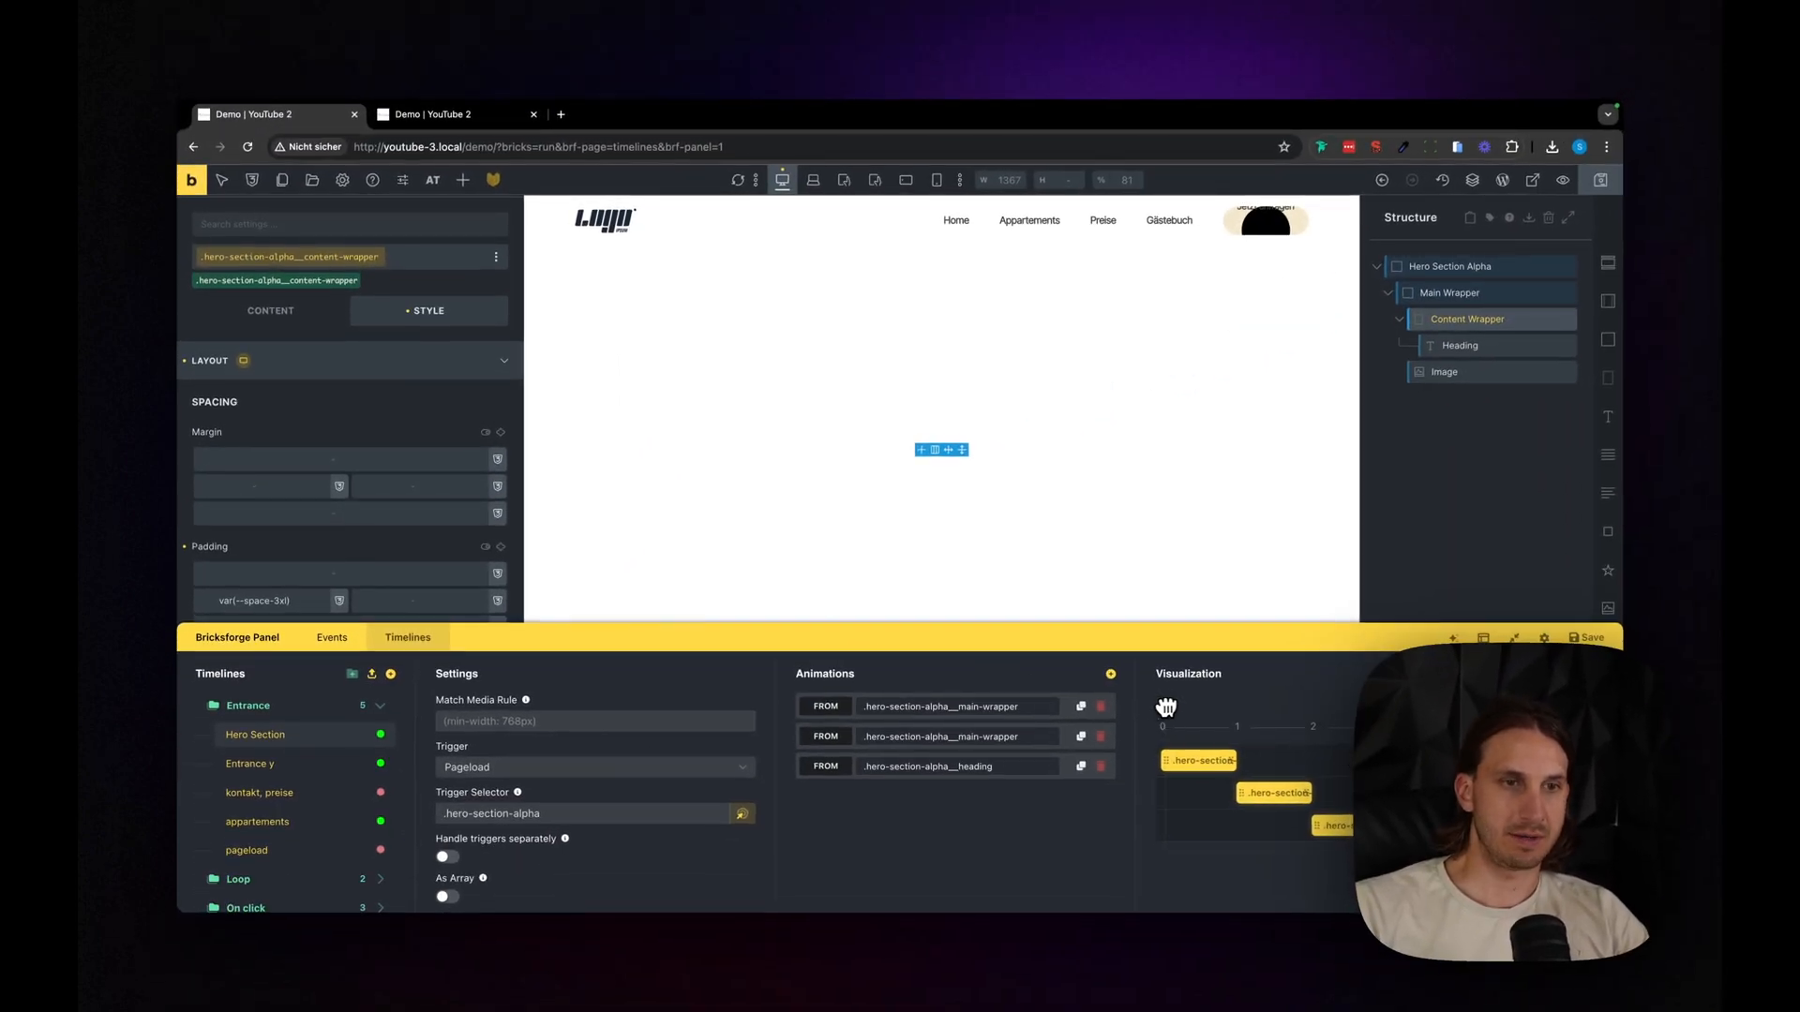
- Scrub the Hero Section timeline from the start to about 3.5 to preview the wrapper and heading animations
click(1167, 707)
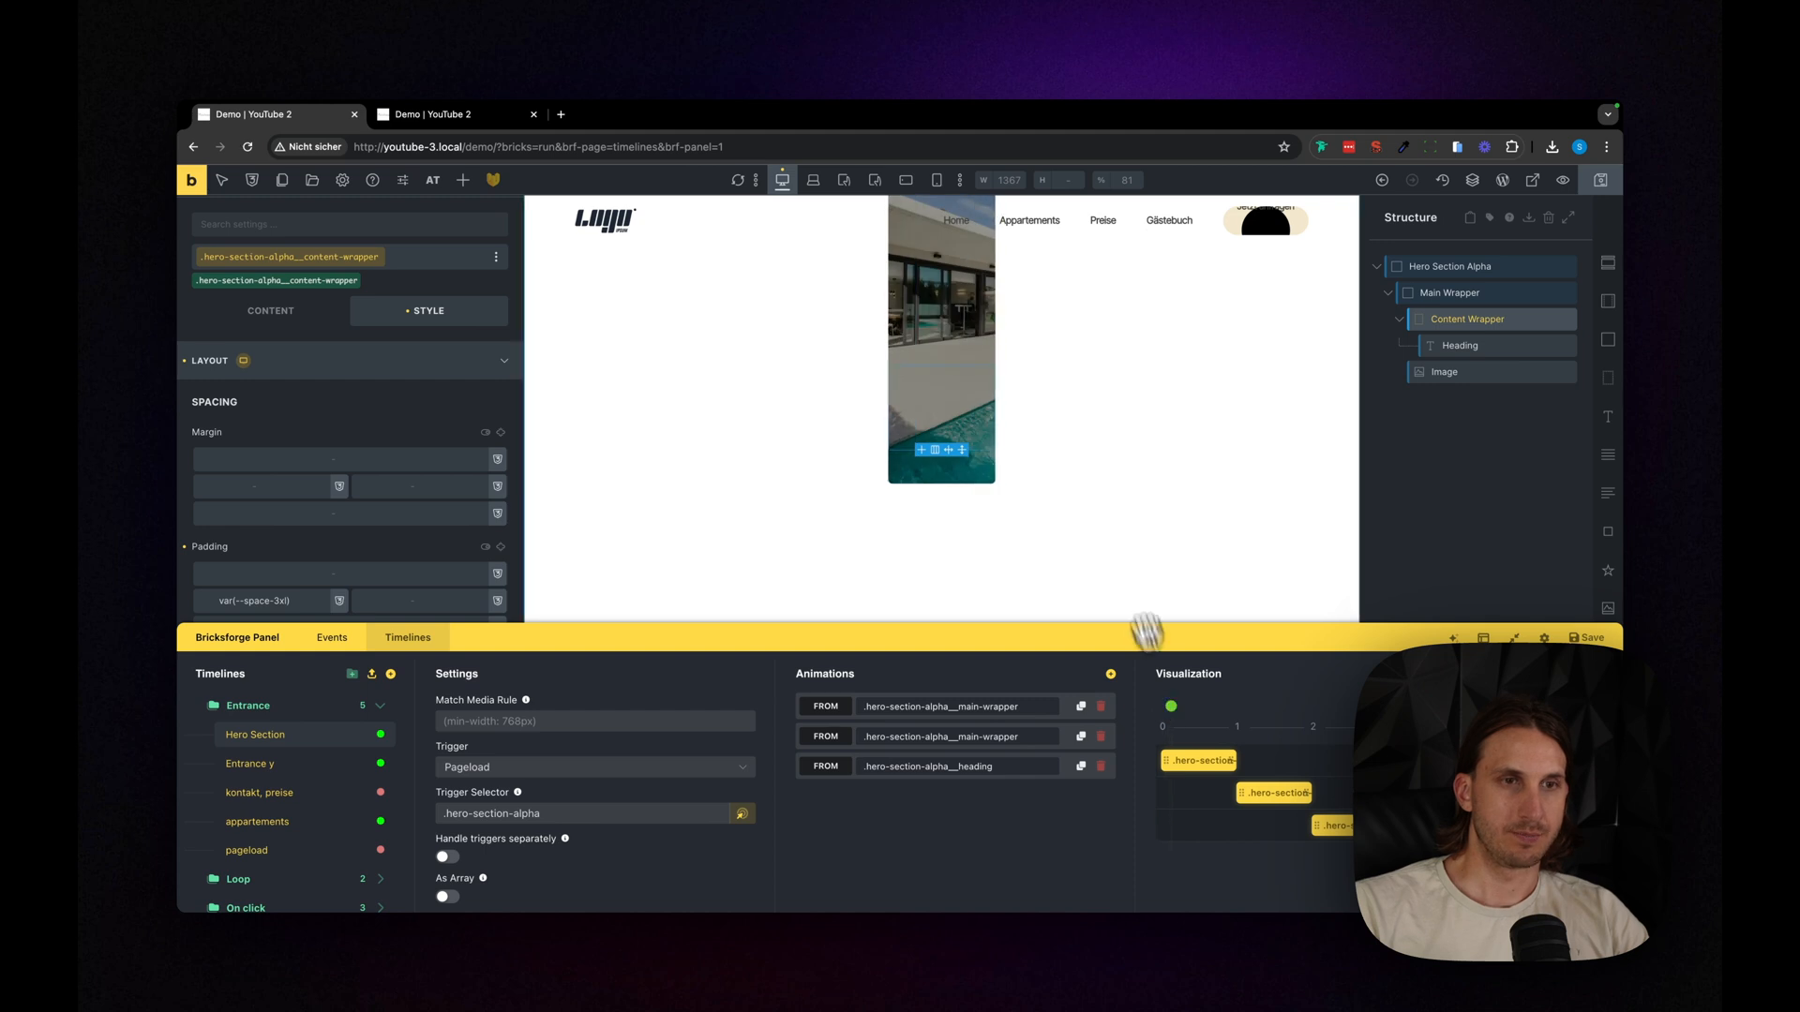
click(1167, 698)
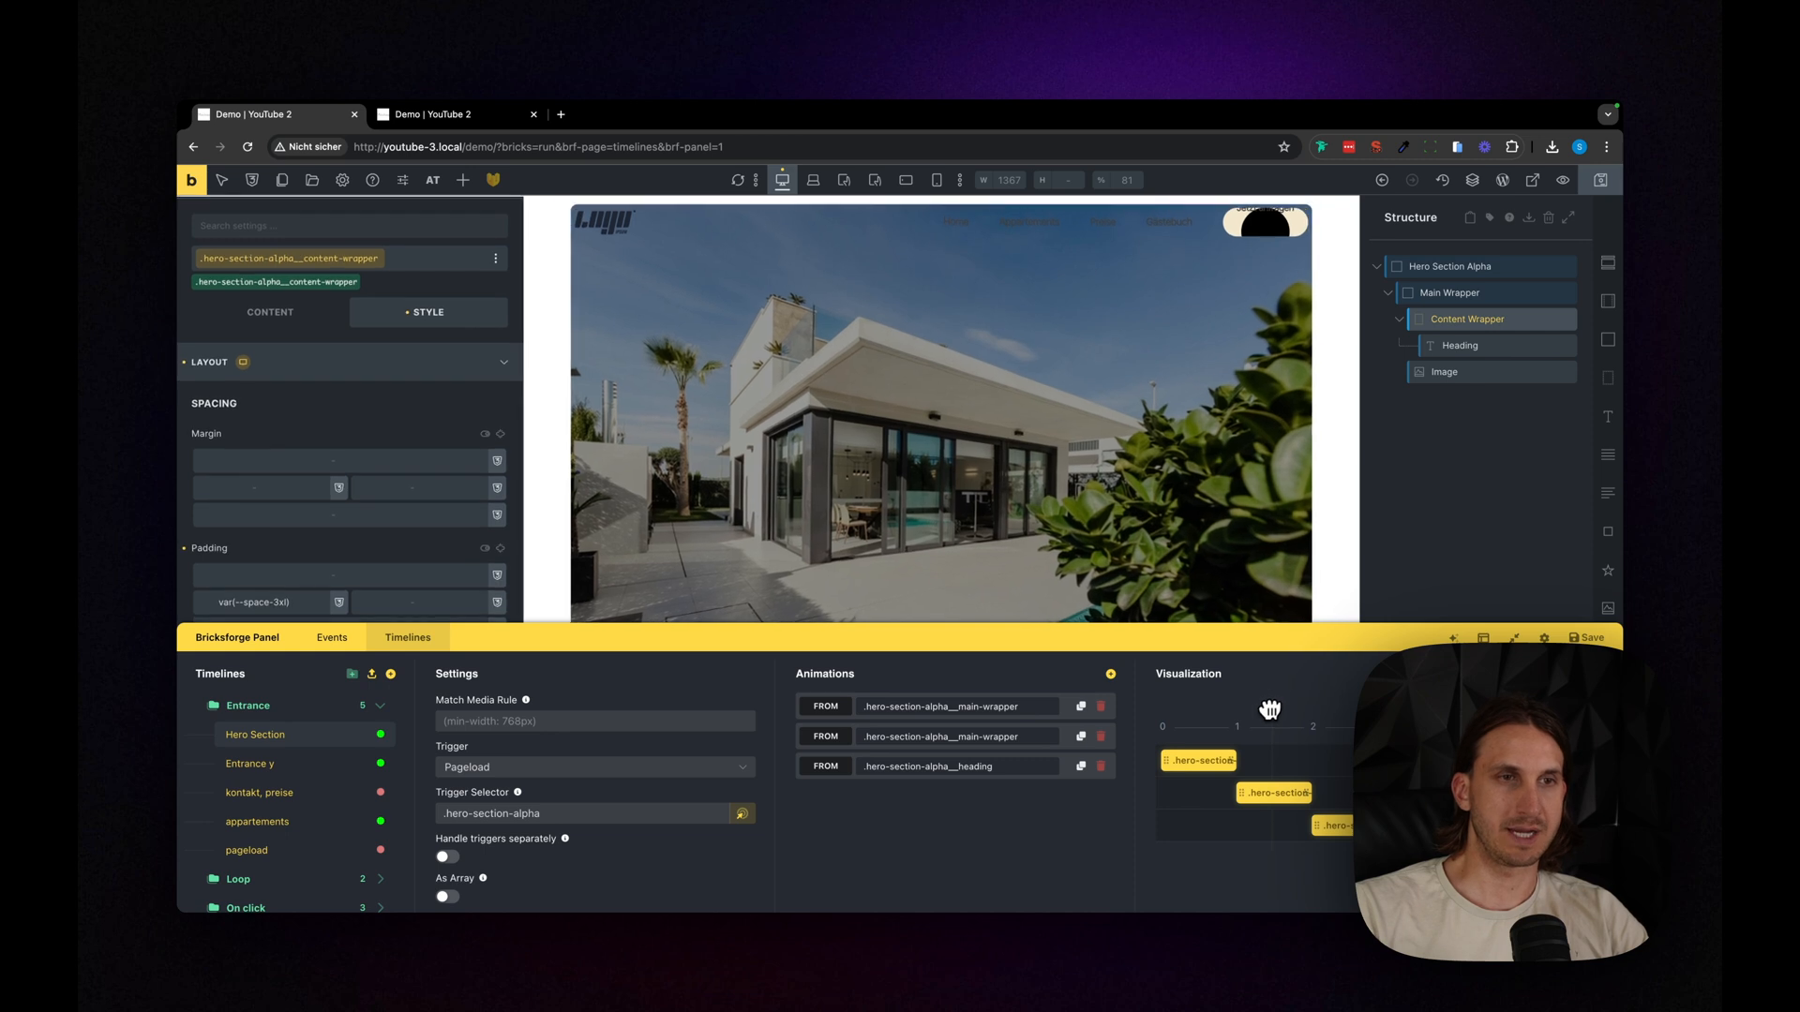
drag(1274, 643, 1294, 833)
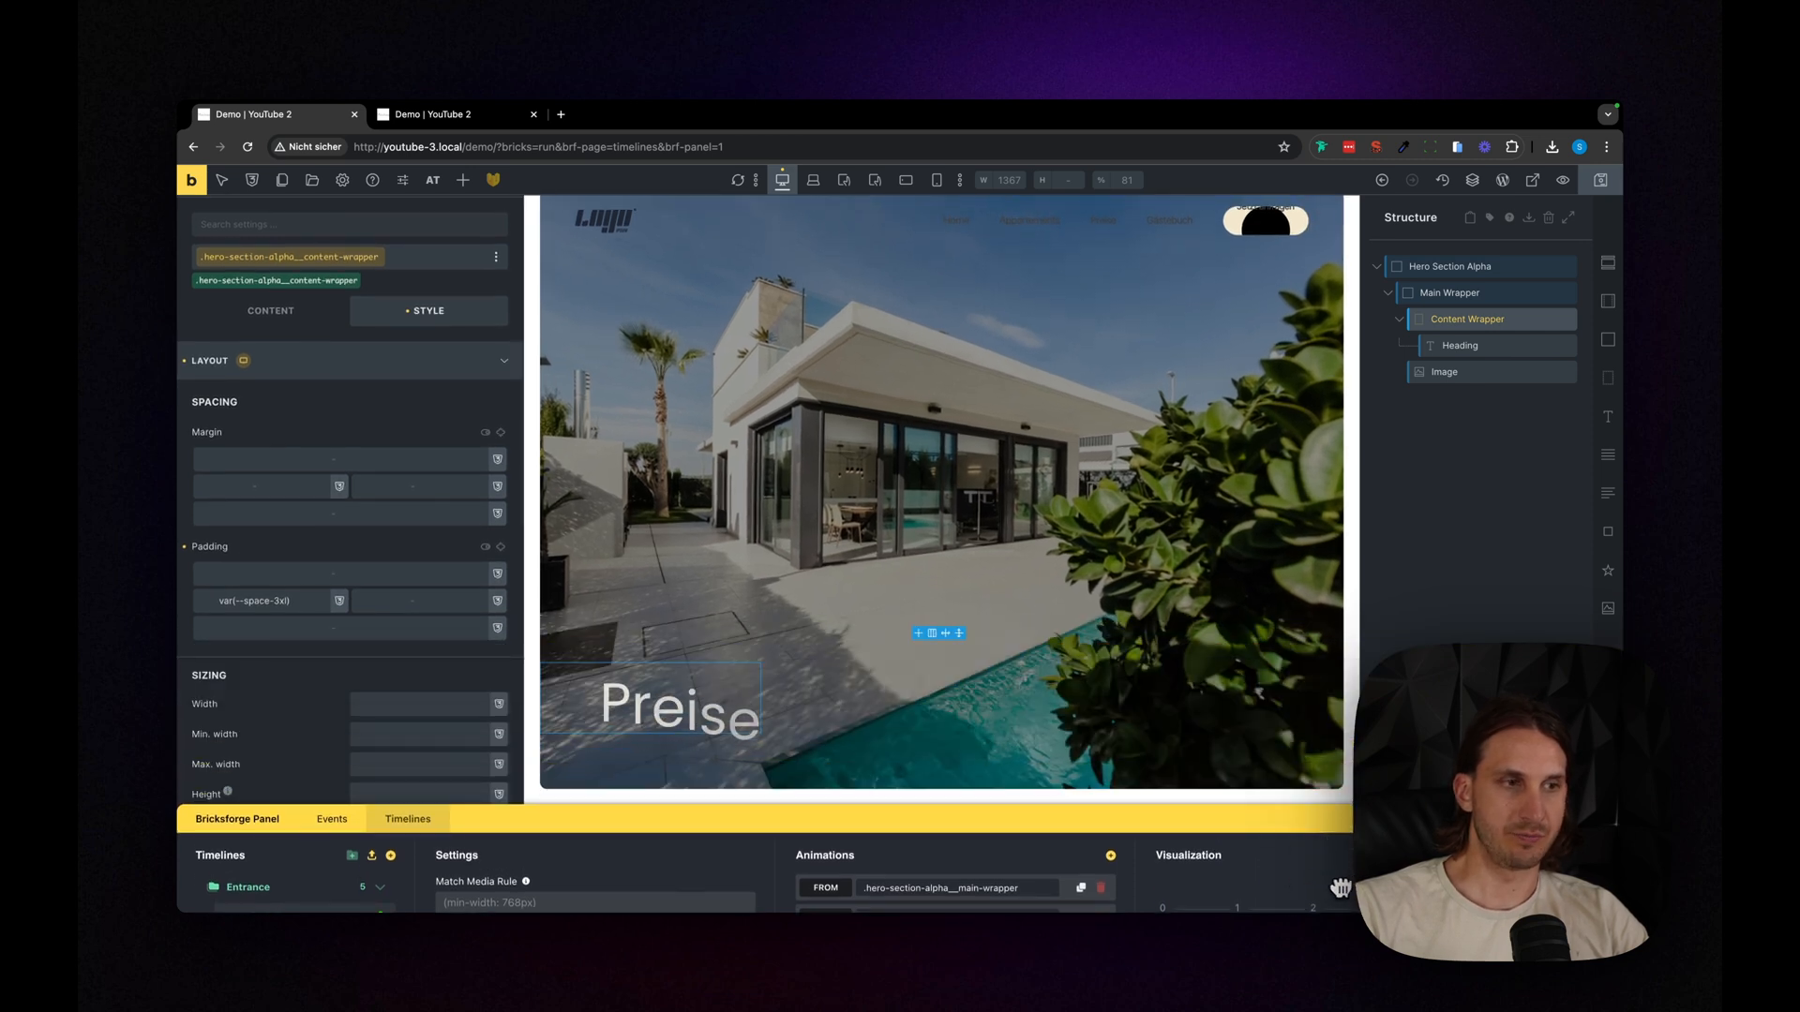
- Save the timeline and open a fresh frontend preview of the Demo page to watch the page-load animation
drag(1350, 818, 1355, 523)
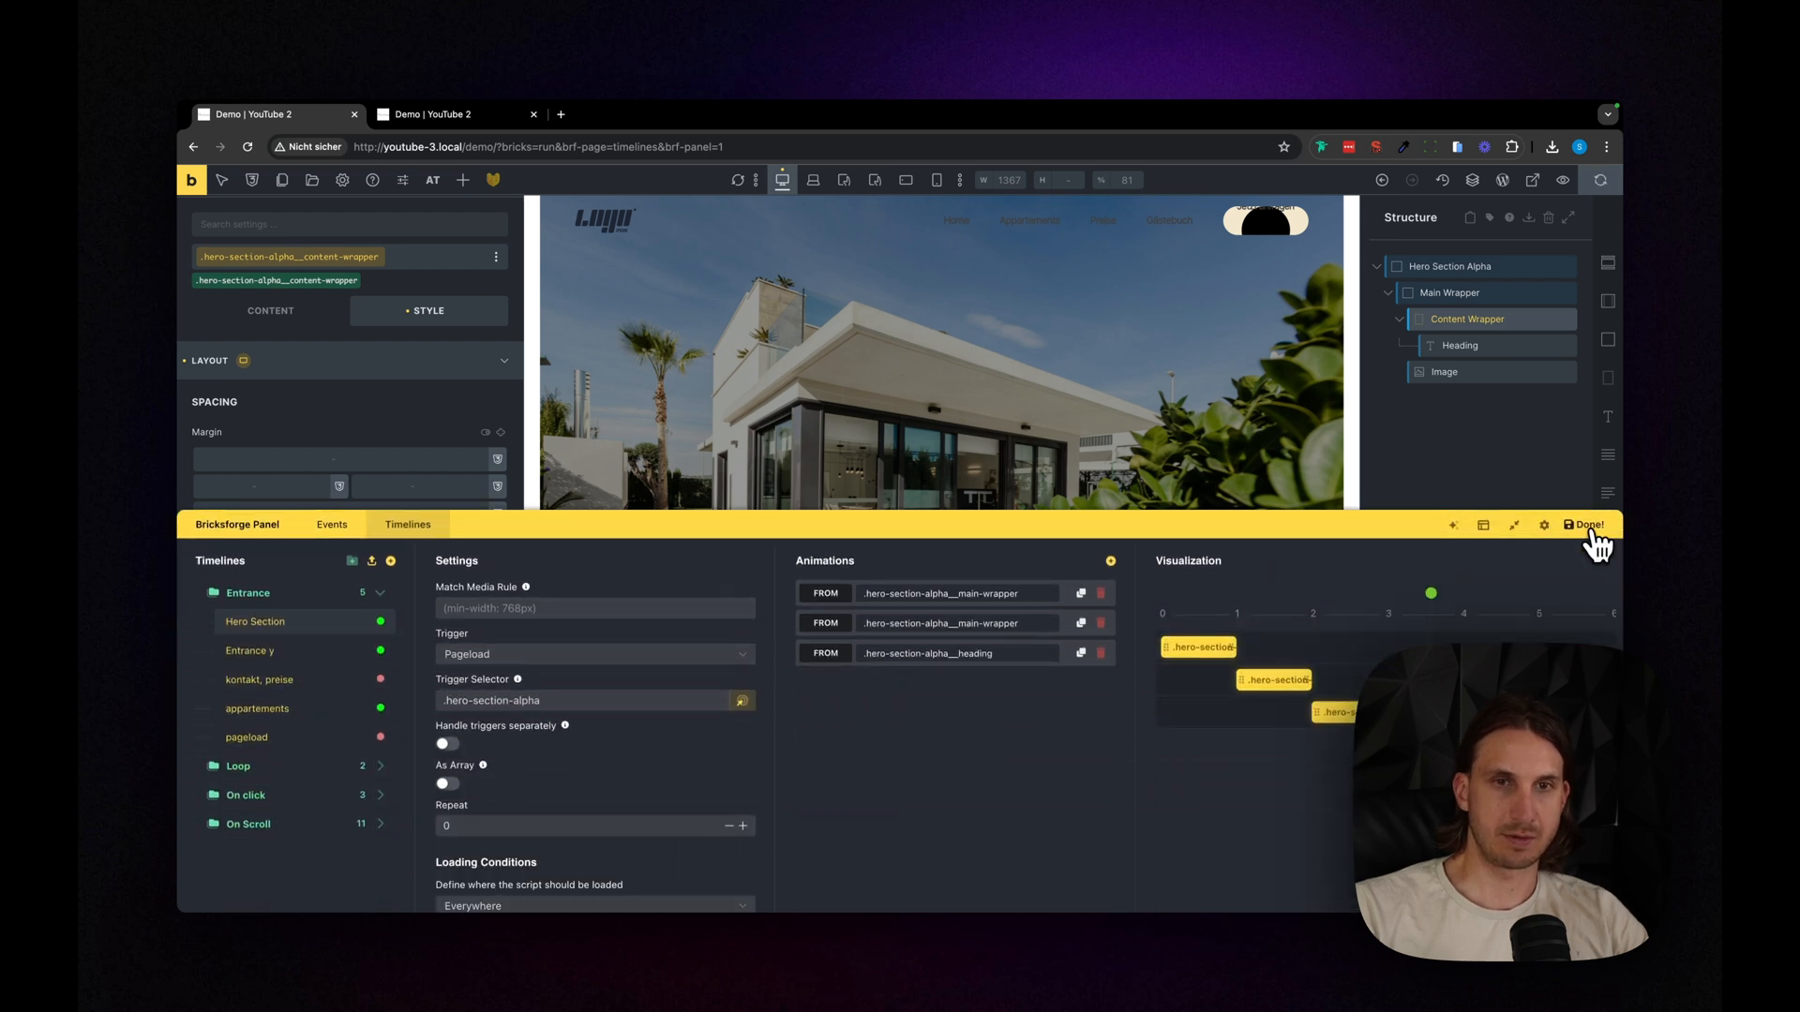
click(1588, 526)
click(523, 114)
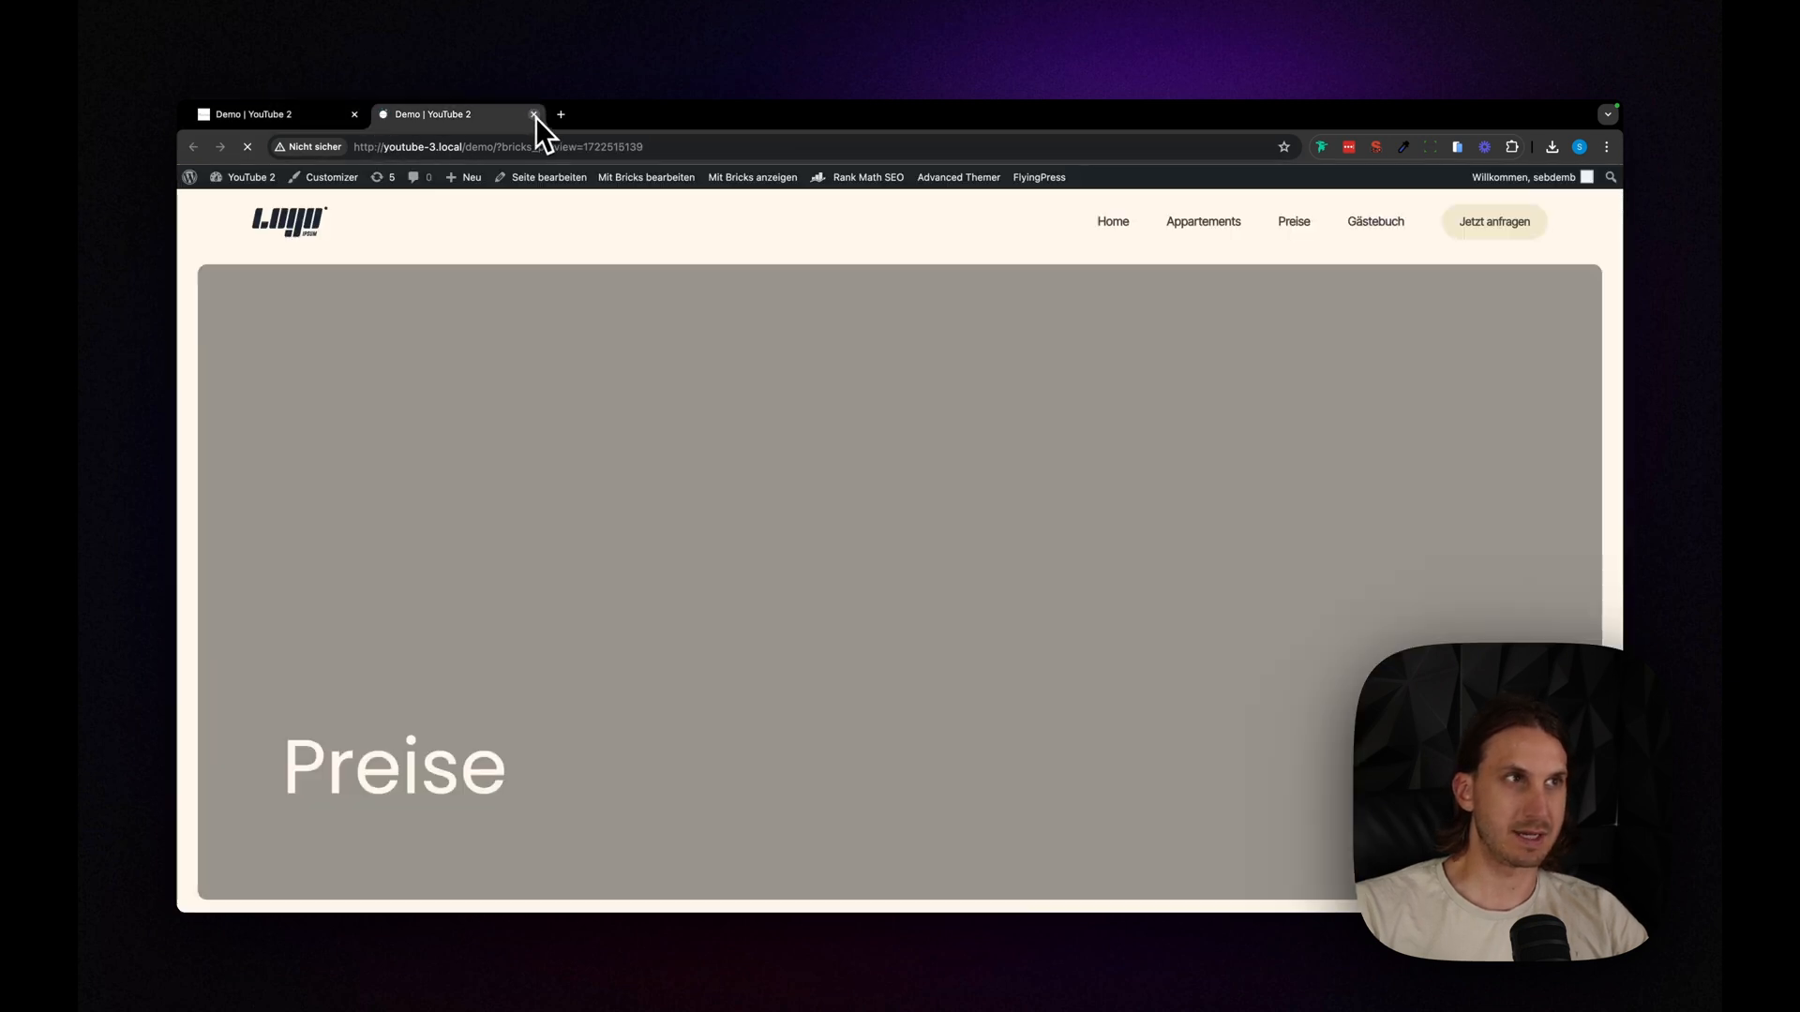
click(533, 115)
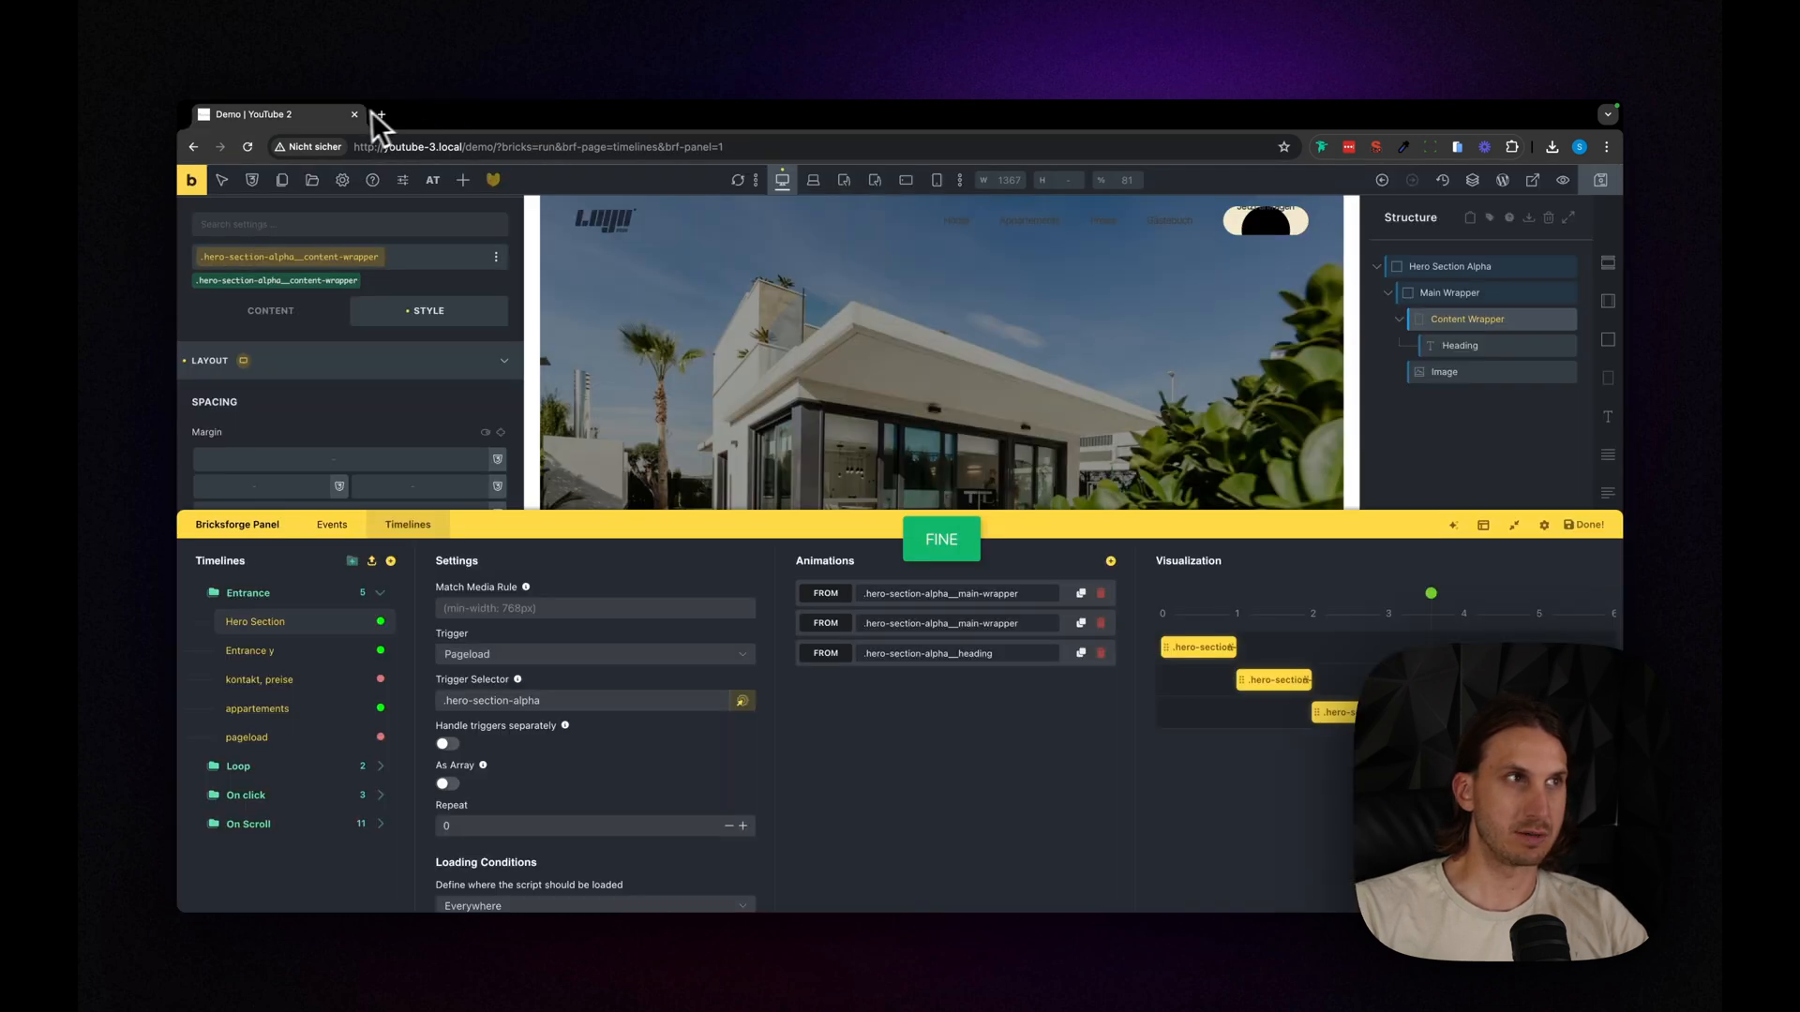
click(1533, 181)
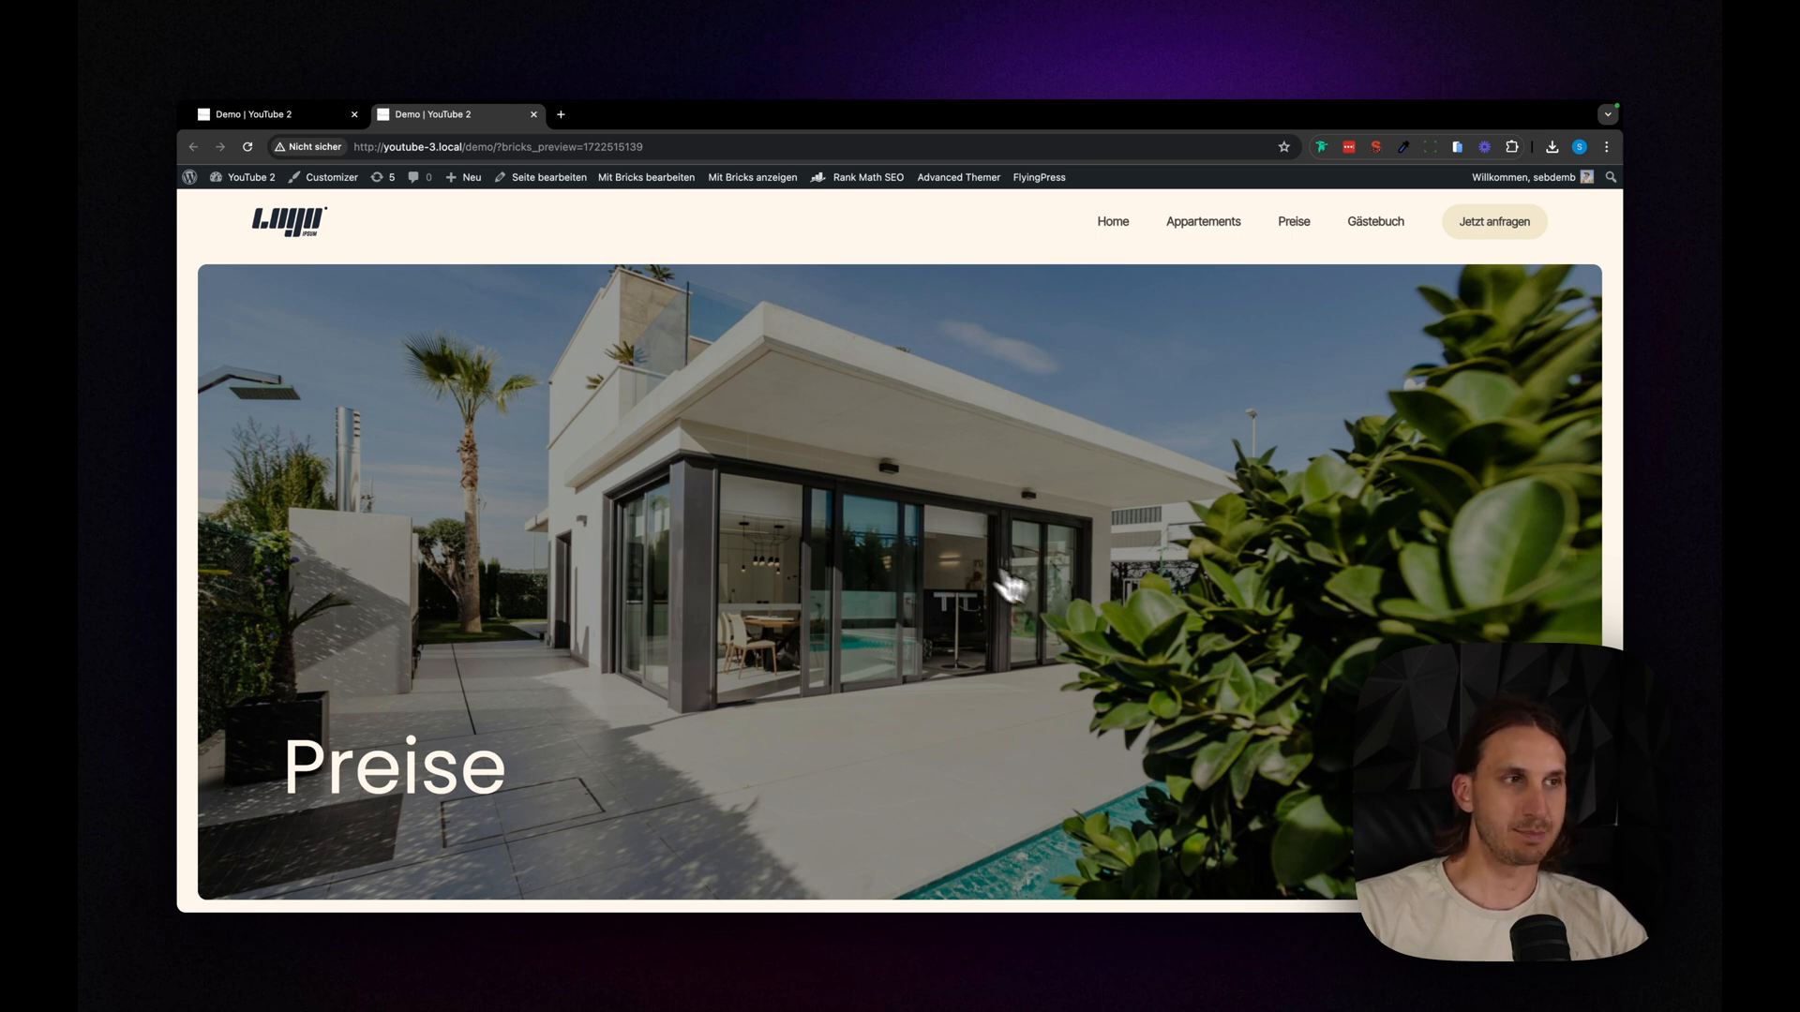
click(249, 113)
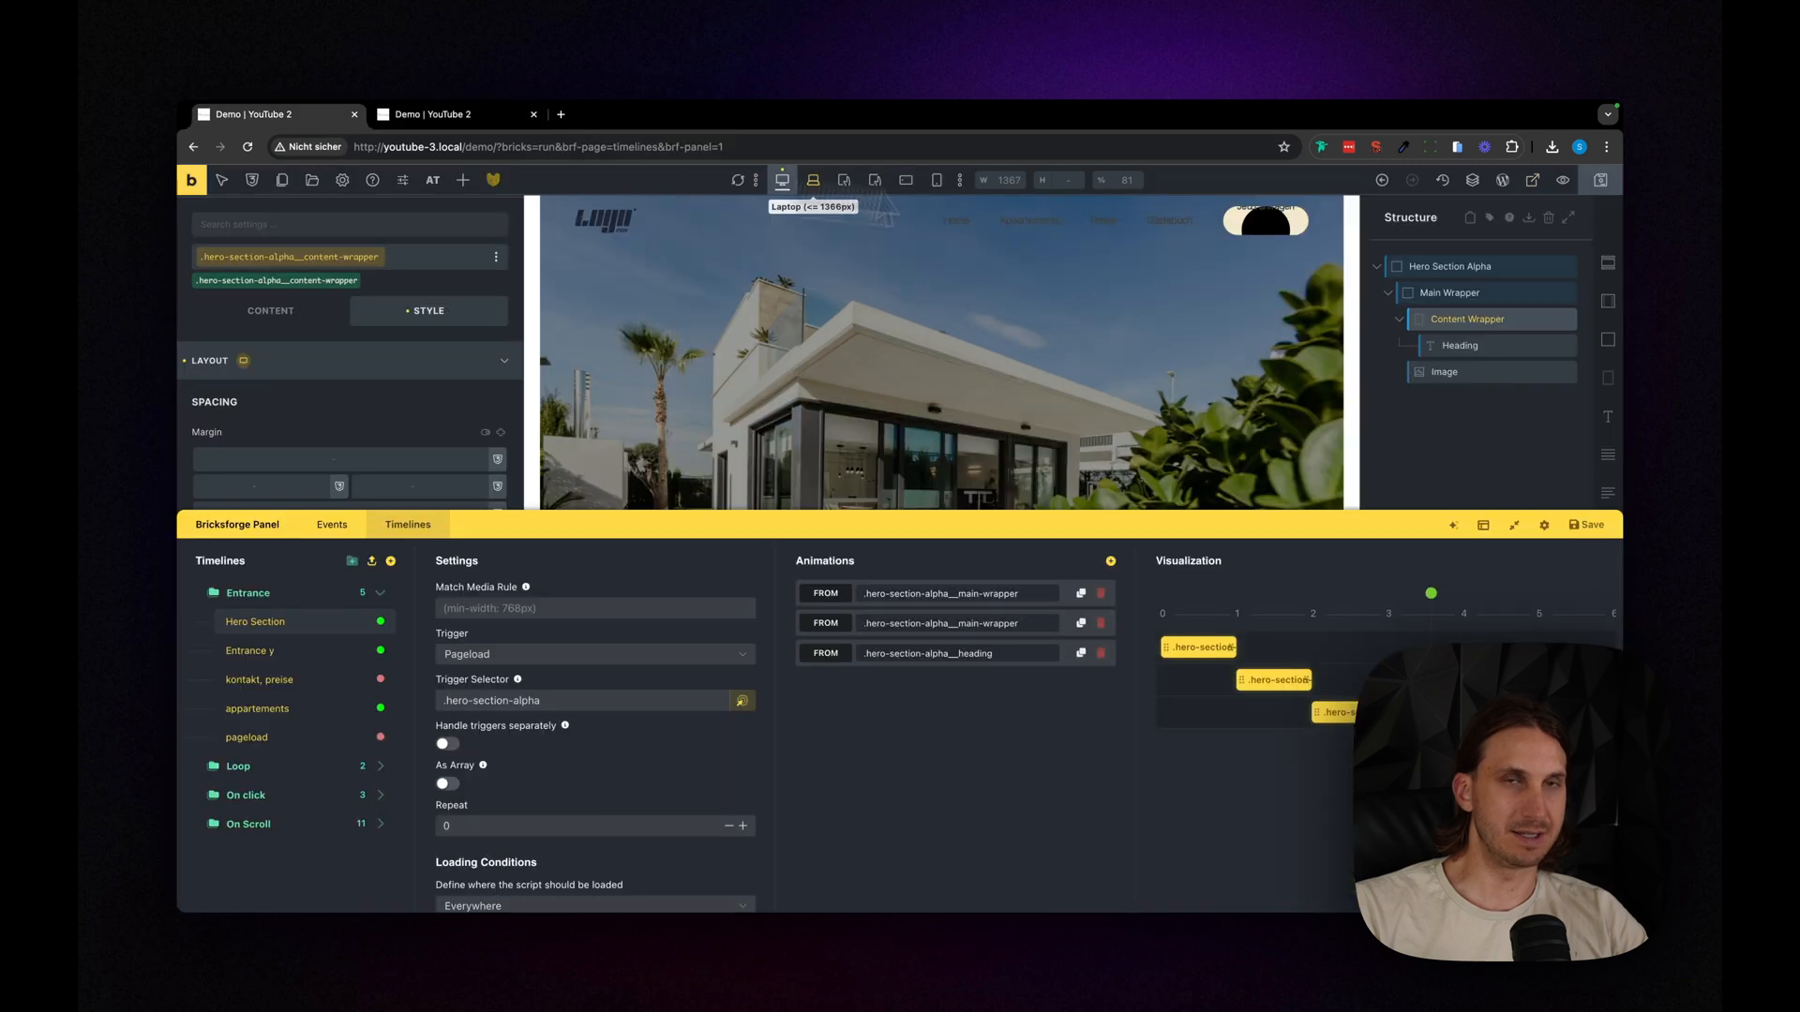
click(1542, 186)
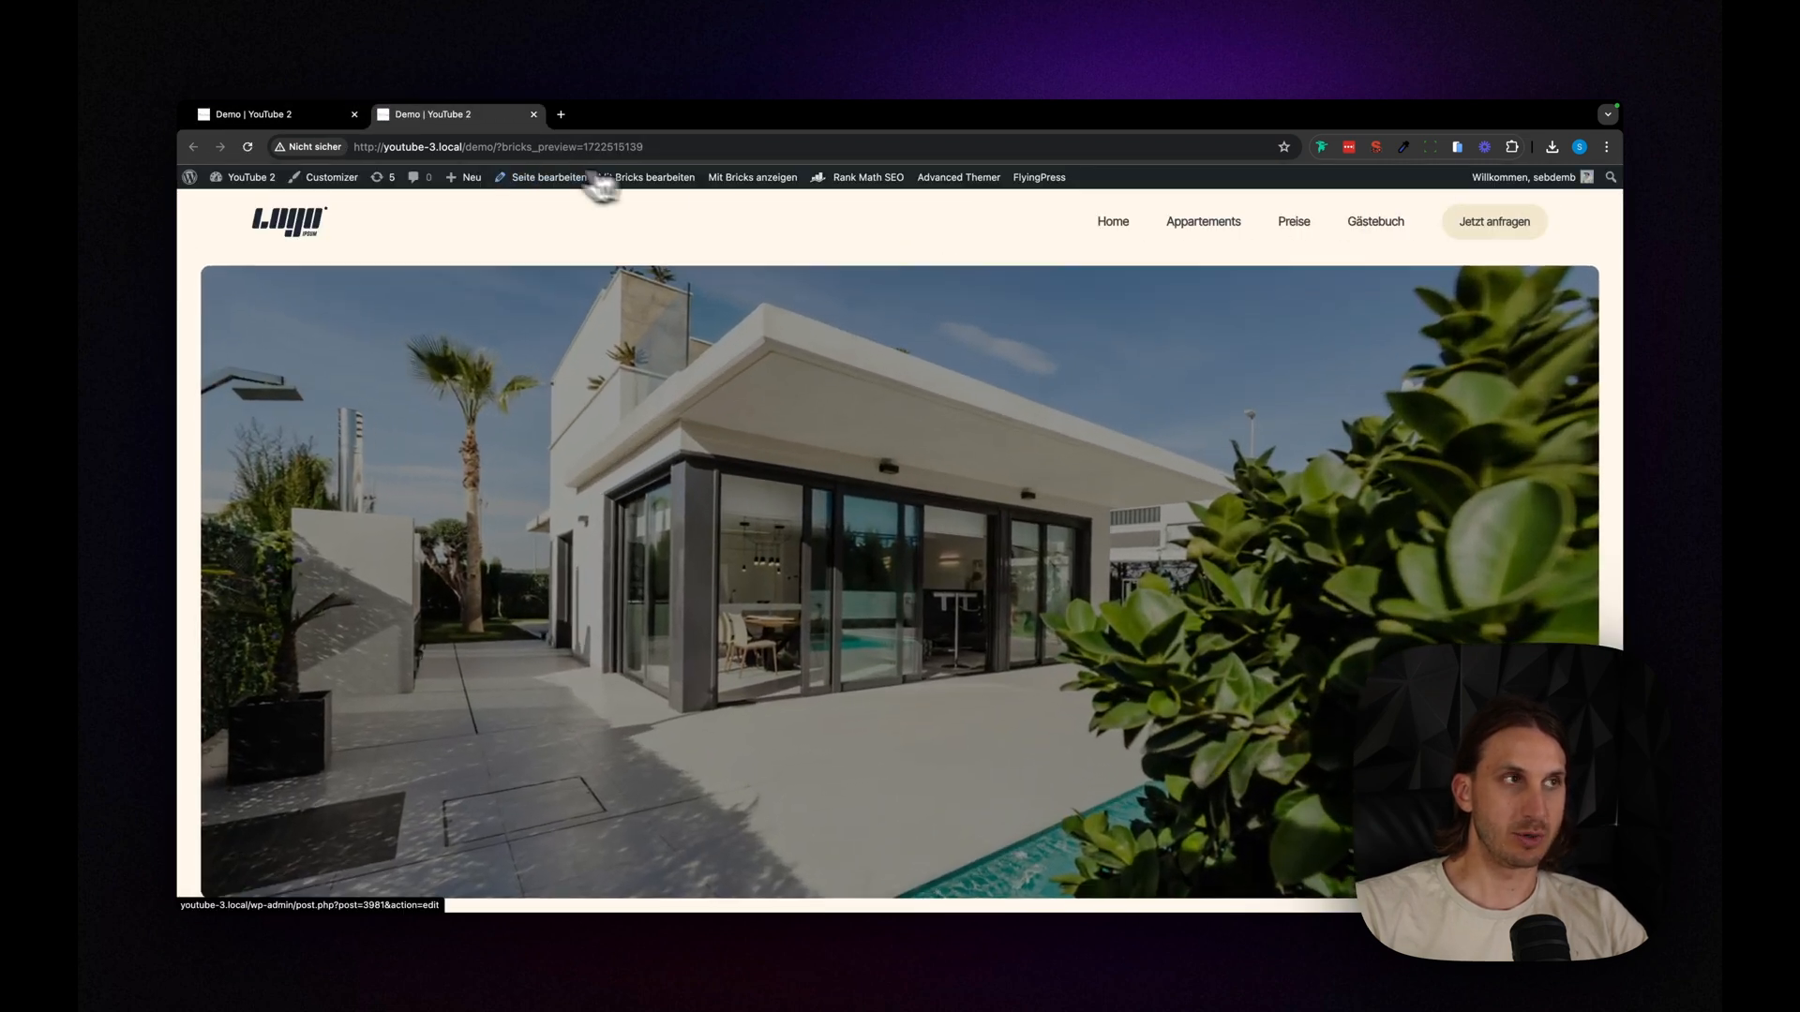
- Back in the builder, enable FOUC prevention for the first main-wrapper animation
click(310, 114)
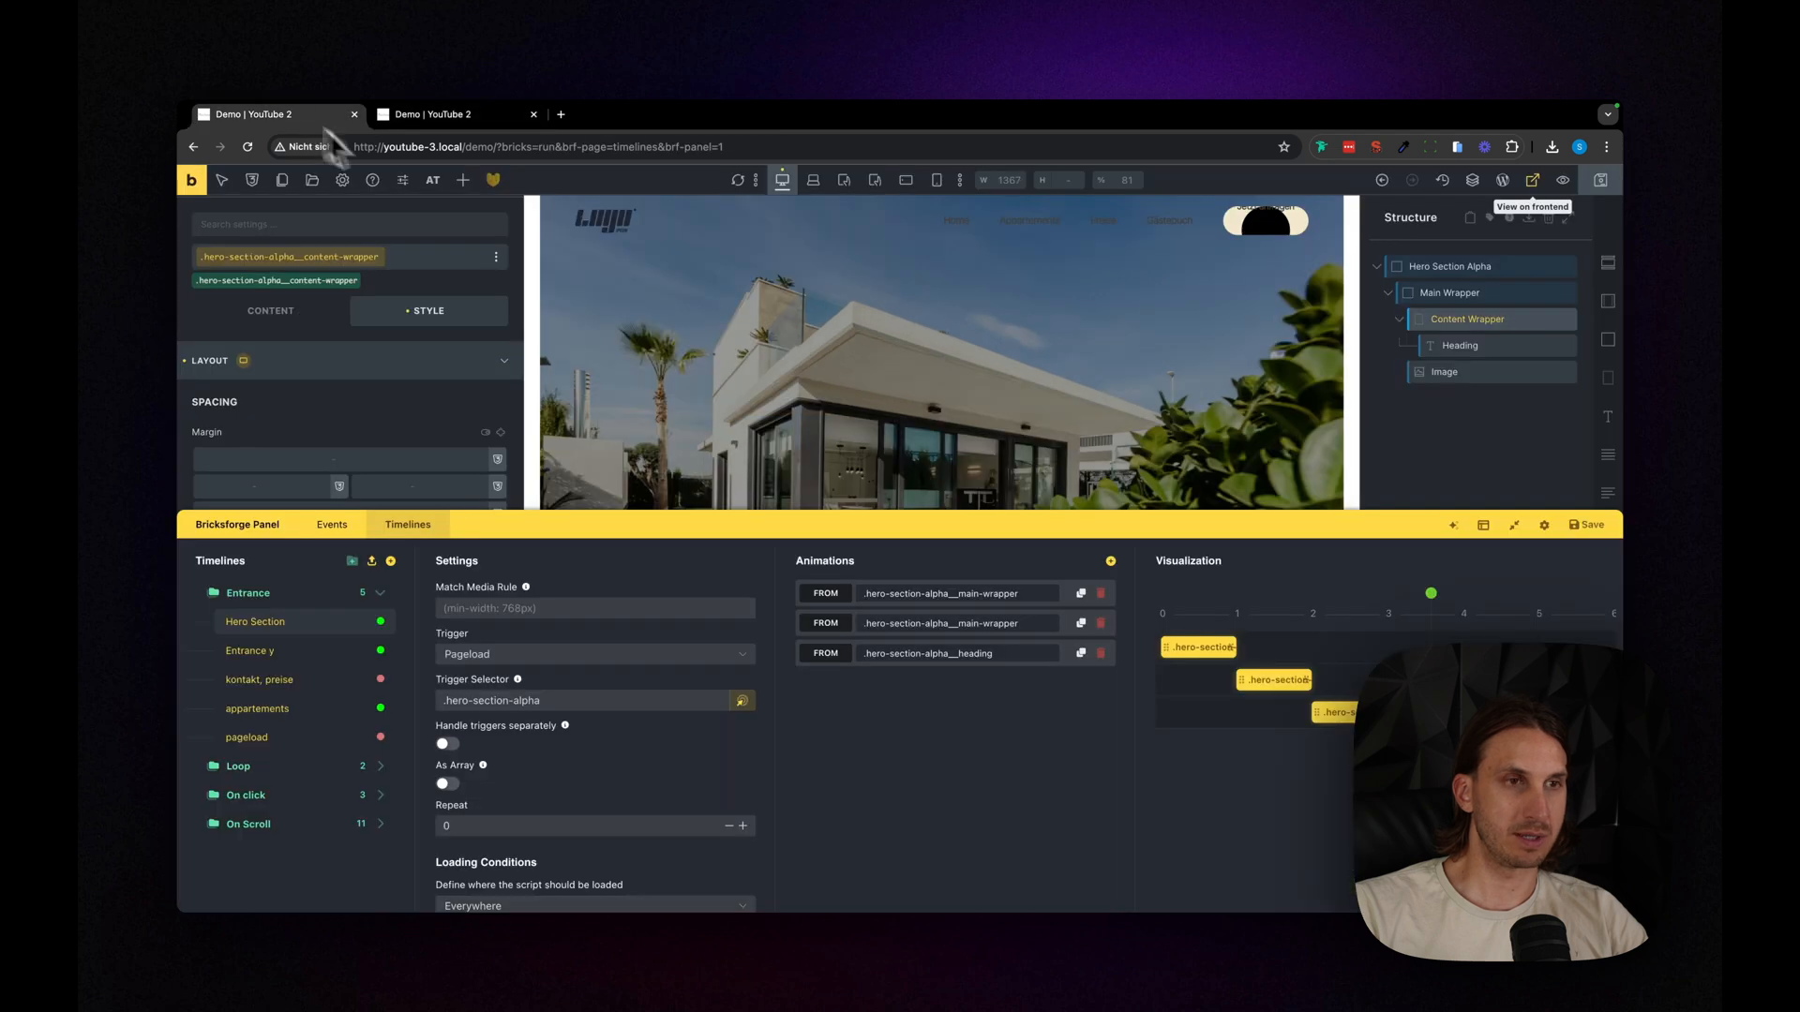
click(983, 600)
scroll(975, 656, down, 10)
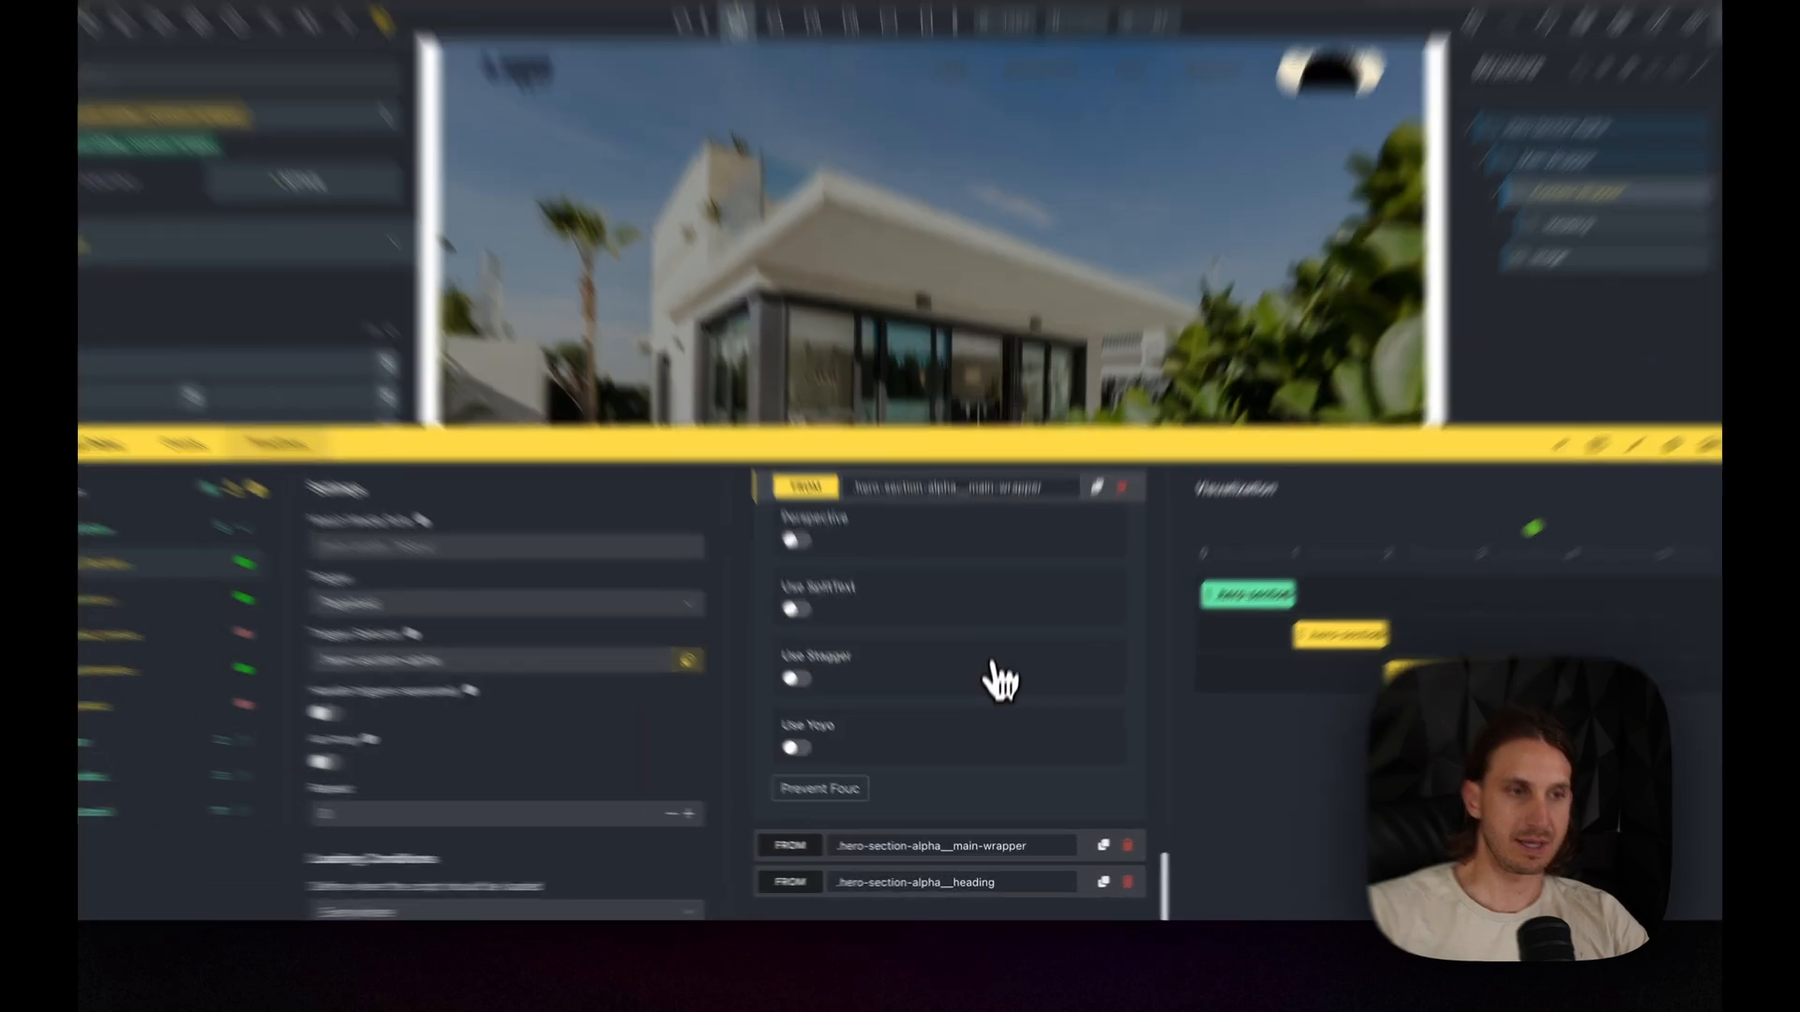
click(819, 789)
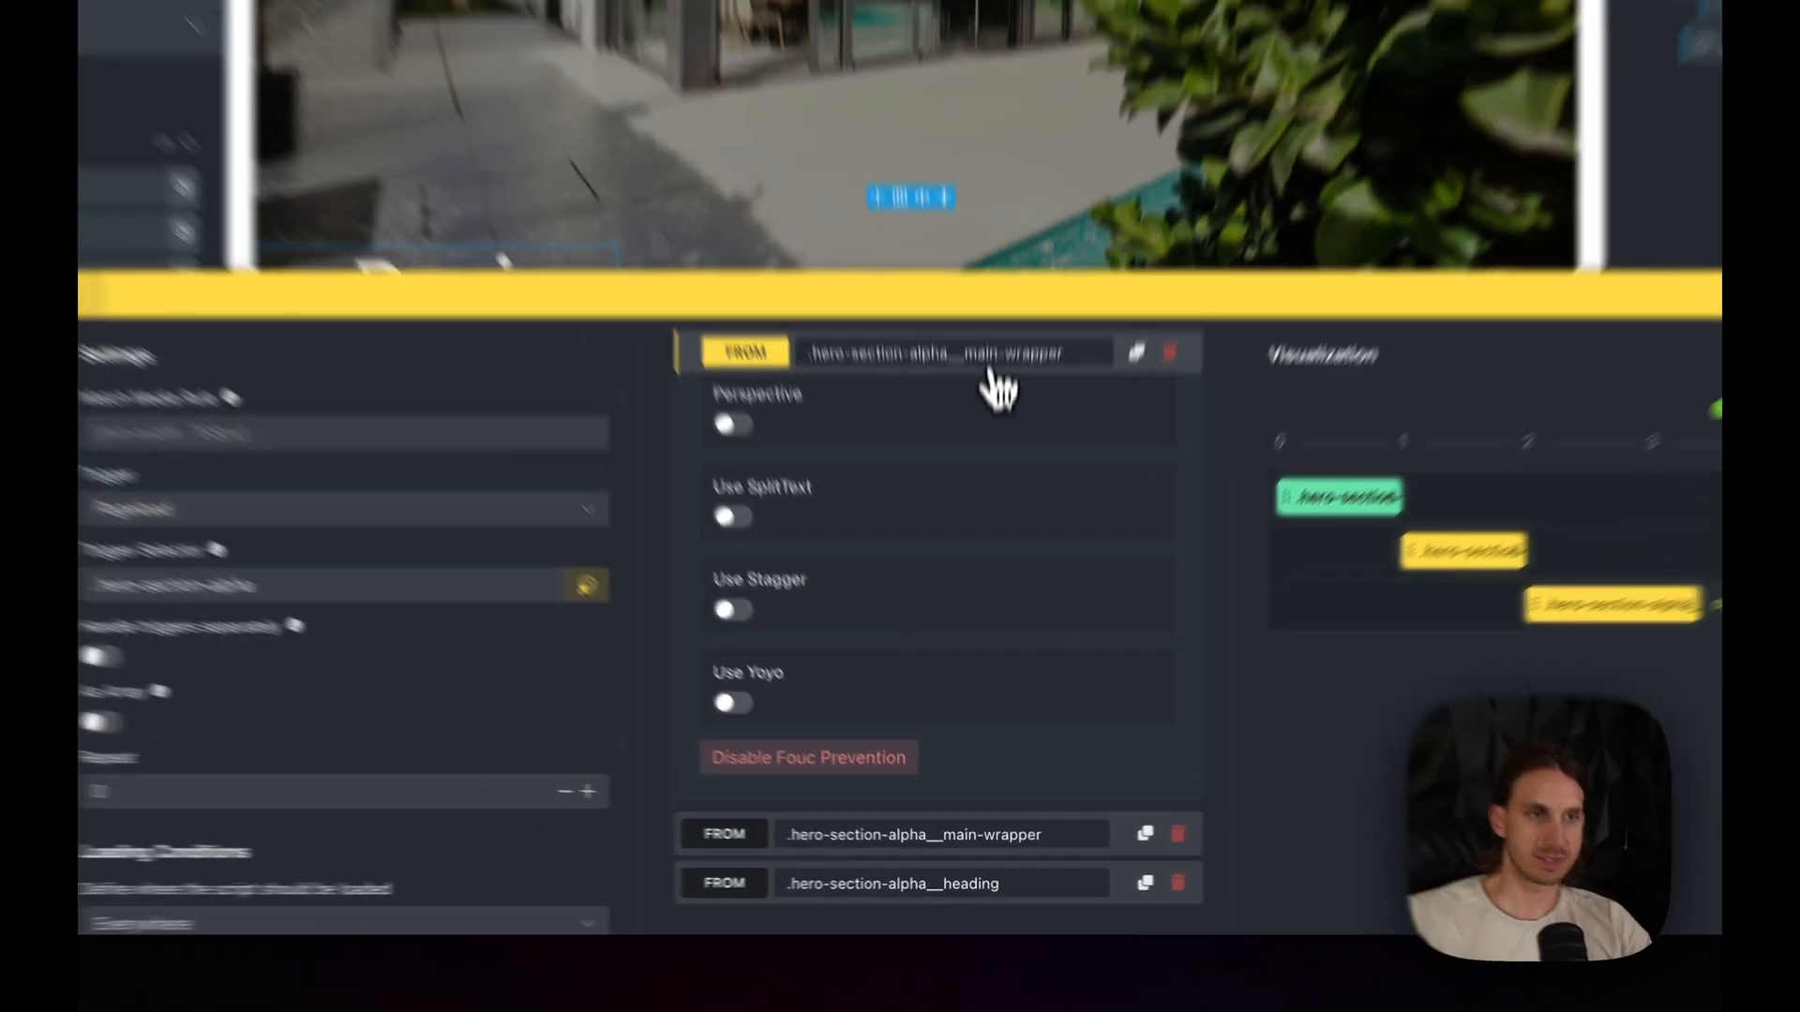
click(990, 368)
- Enable FOUC prevention for the second main-wrapper animation
click(969, 621)
scroll(948, 796, down, 10)
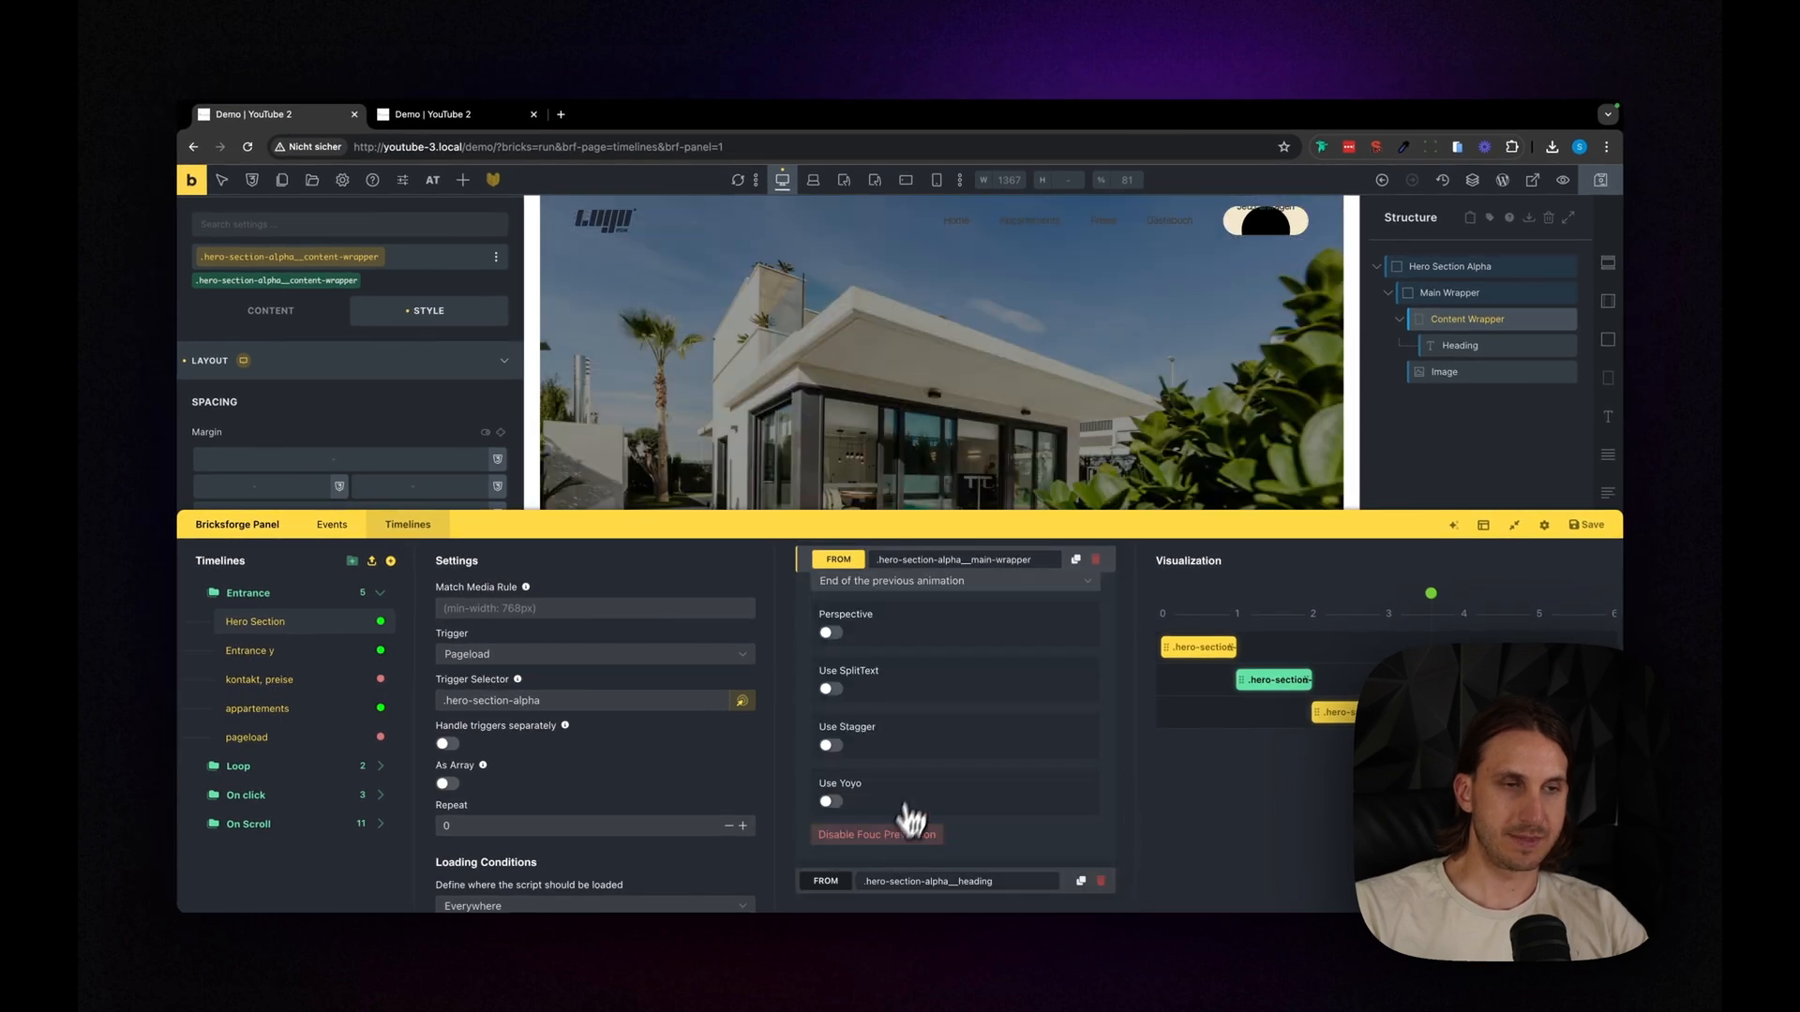
scroll(909, 818, up, 10)
click(955, 626)
- Enable FOUC prevention for the heading animation and save the changes
click(952, 651)
scroll(949, 750, down, 10)
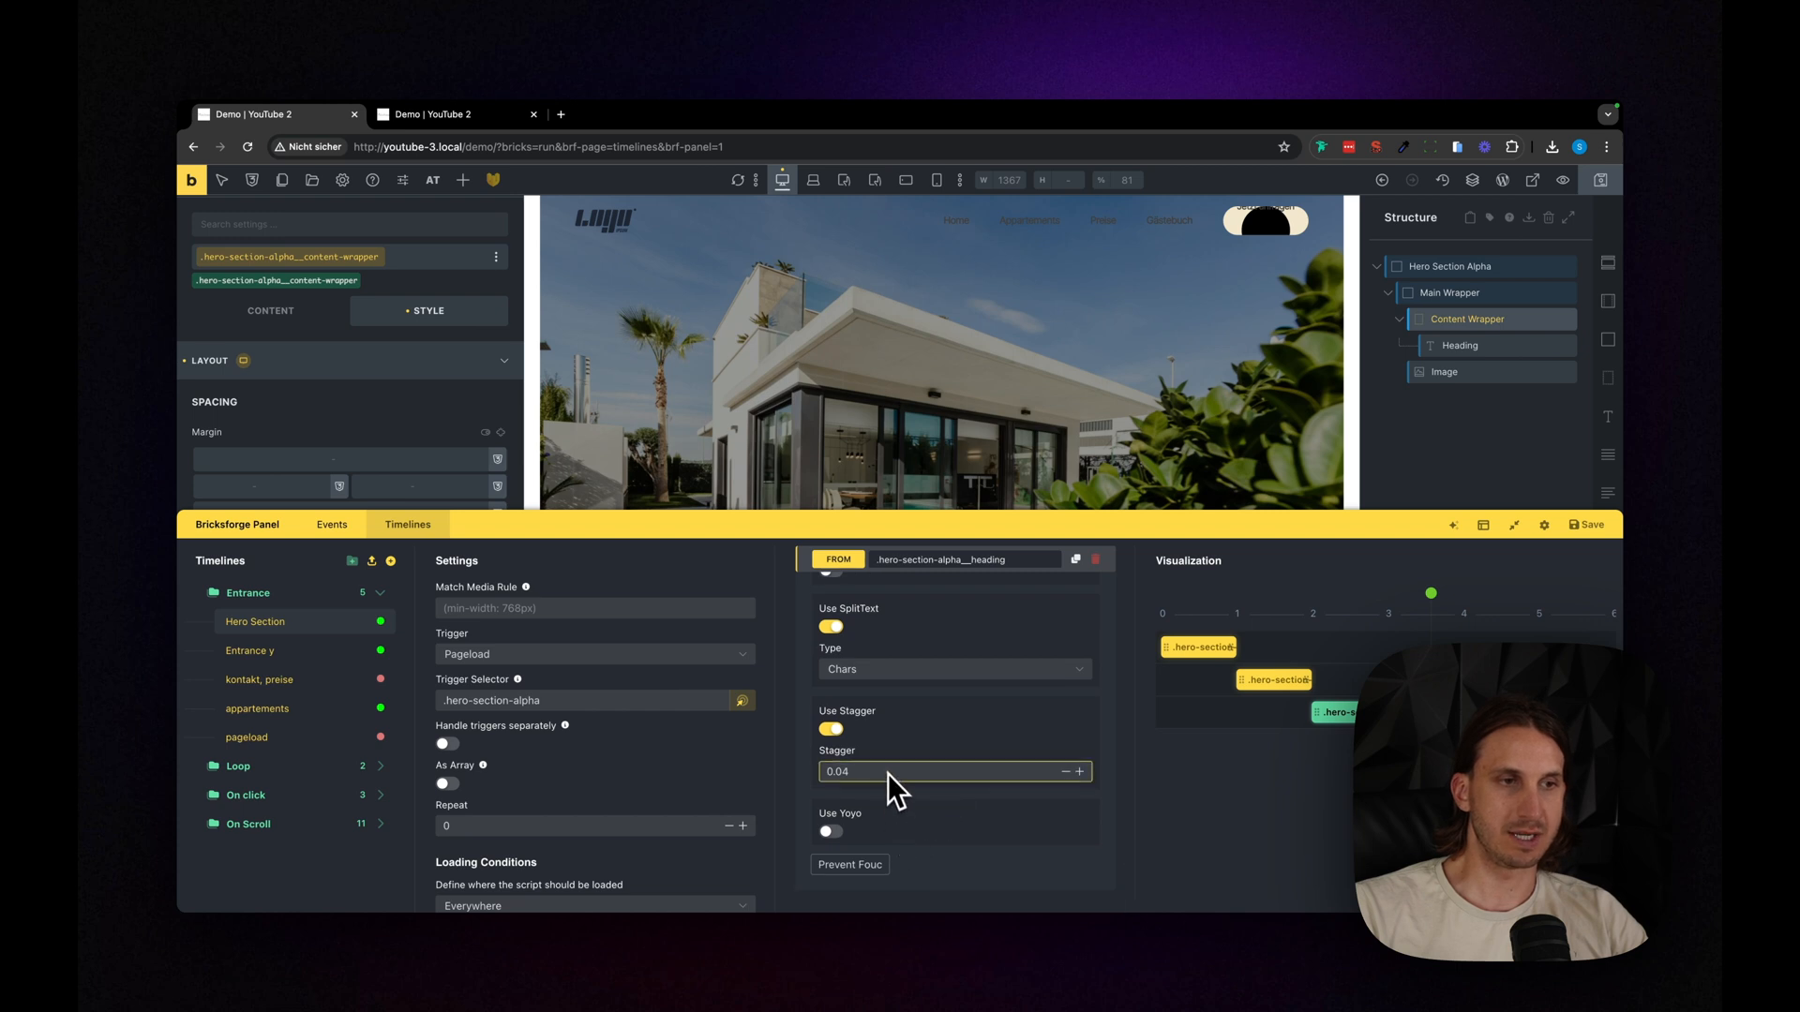
click(1596, 560)
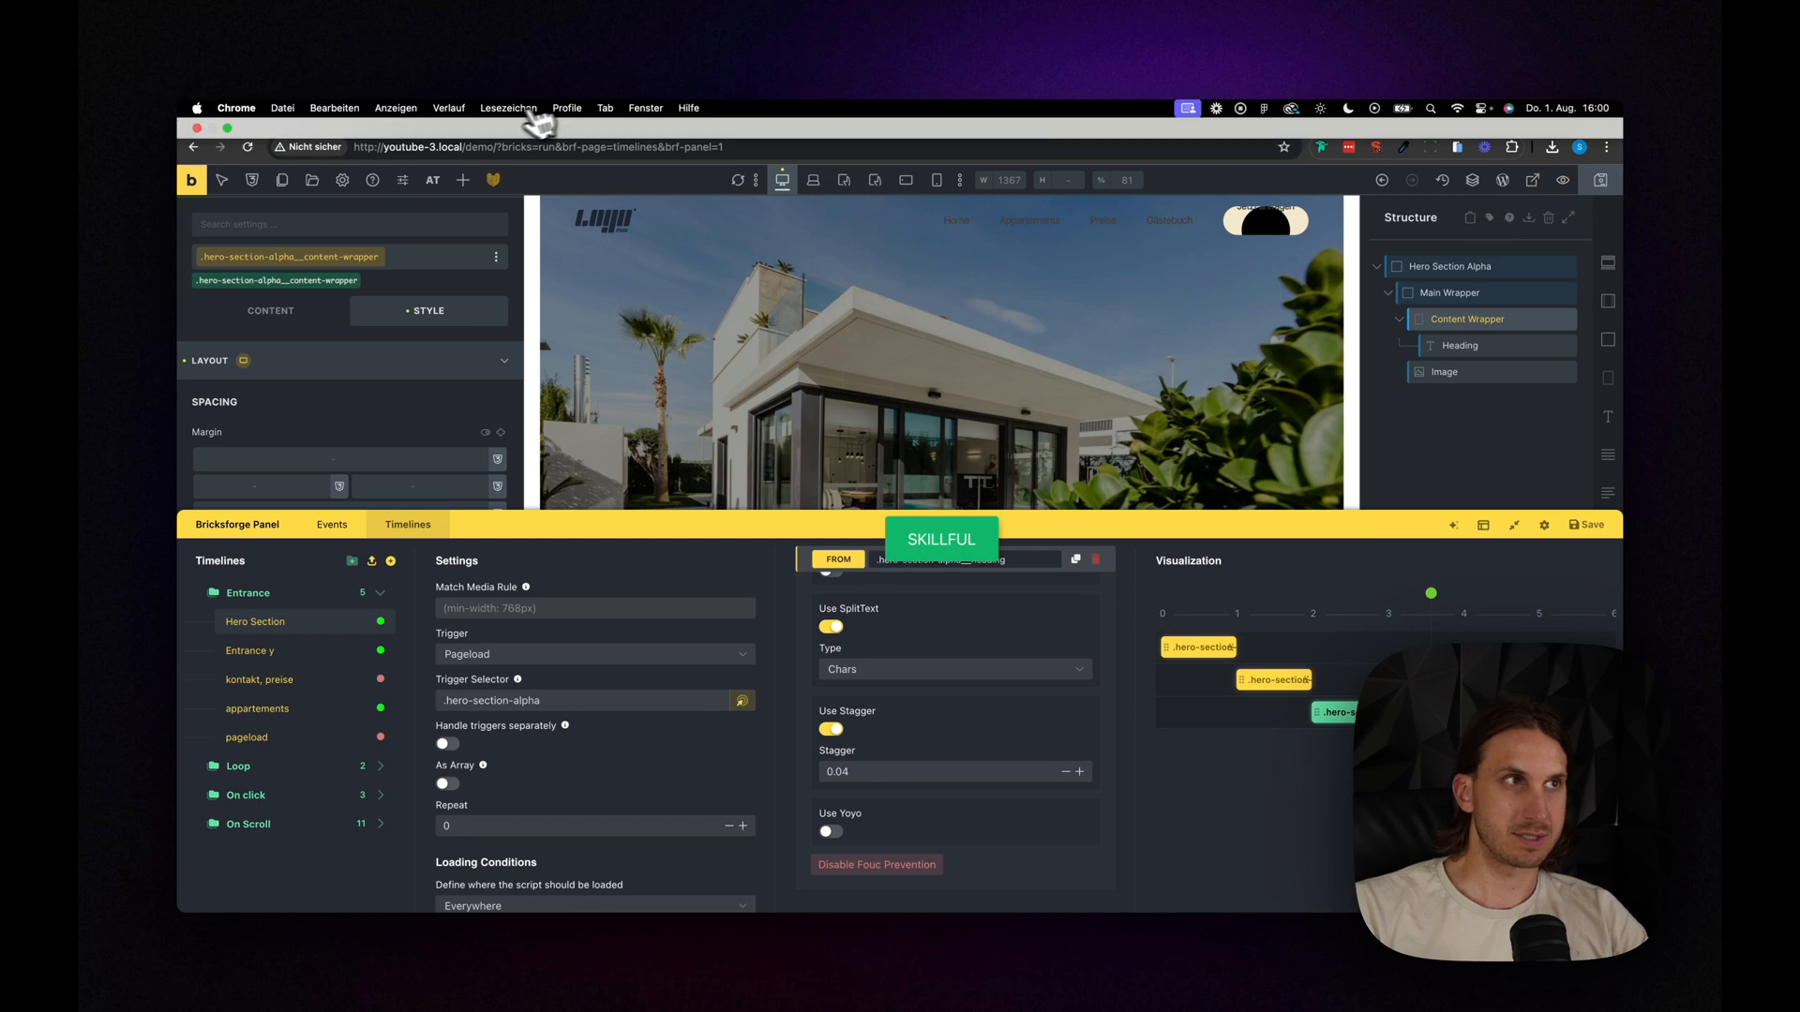
- Reload the frontend preview several times from the builder to check how the hero animation plays on page load
click(1532, 180)
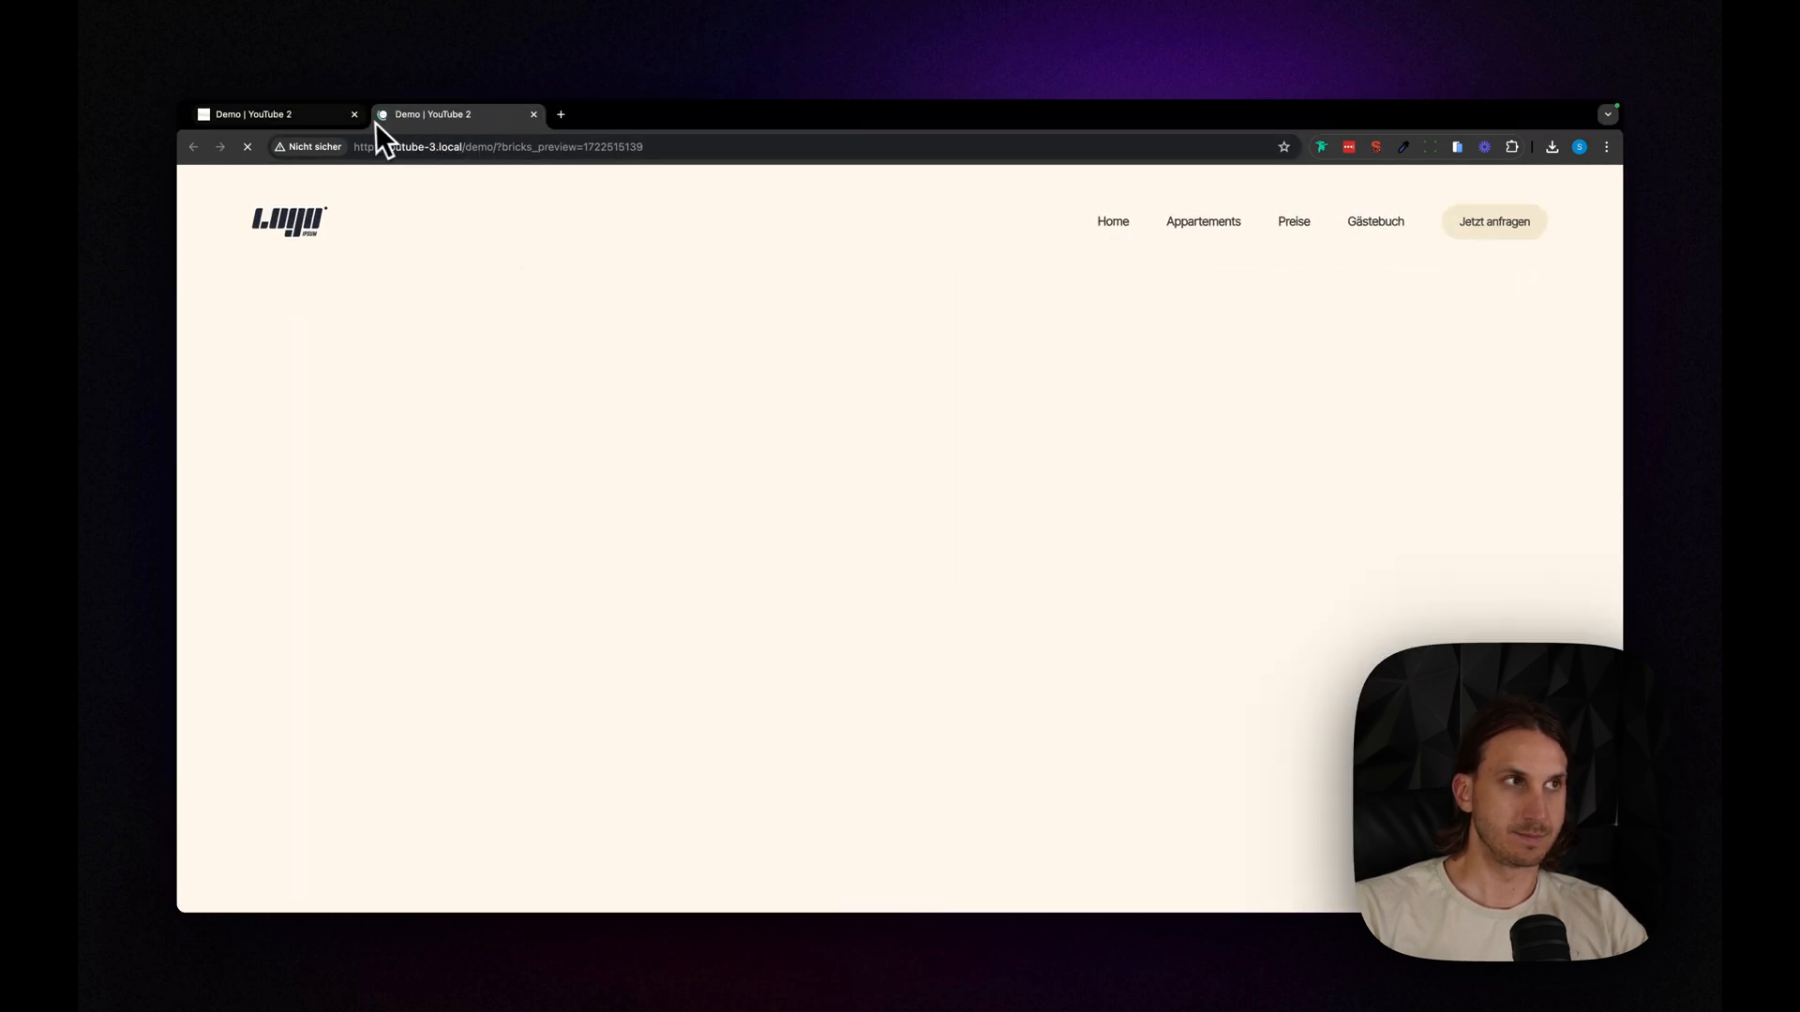
click(339, 120)
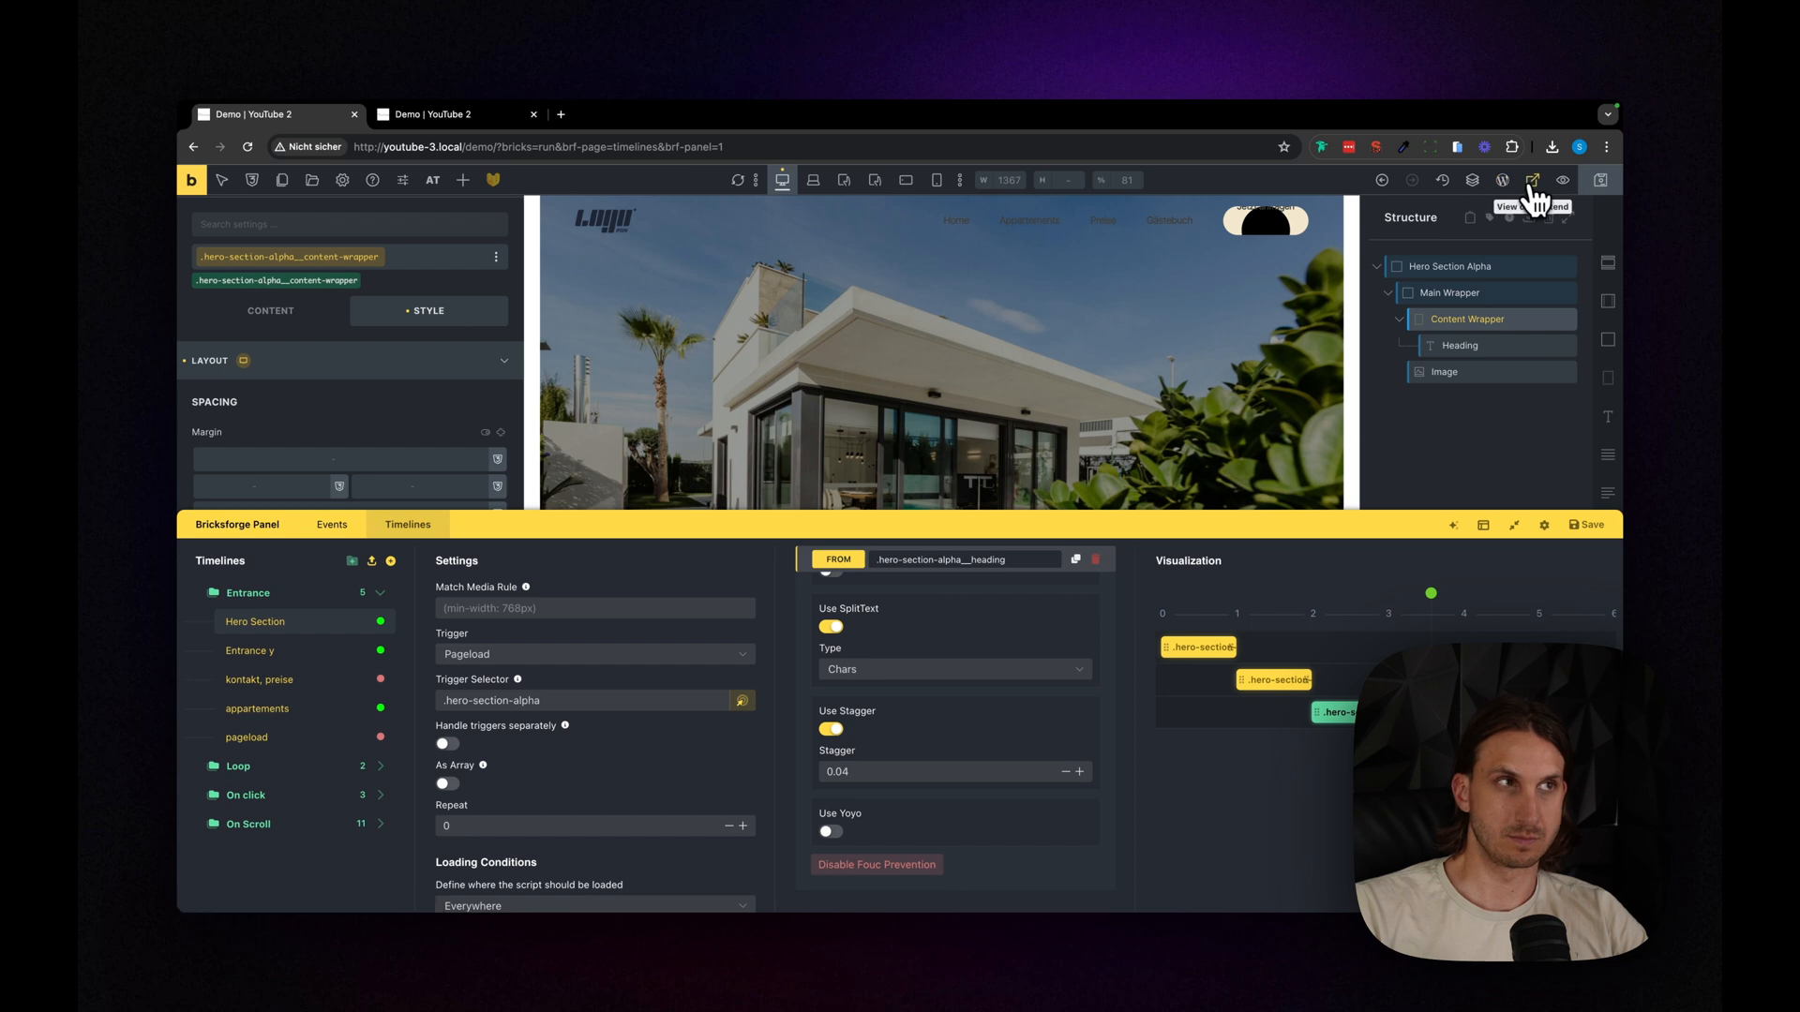
click(1528, 183)
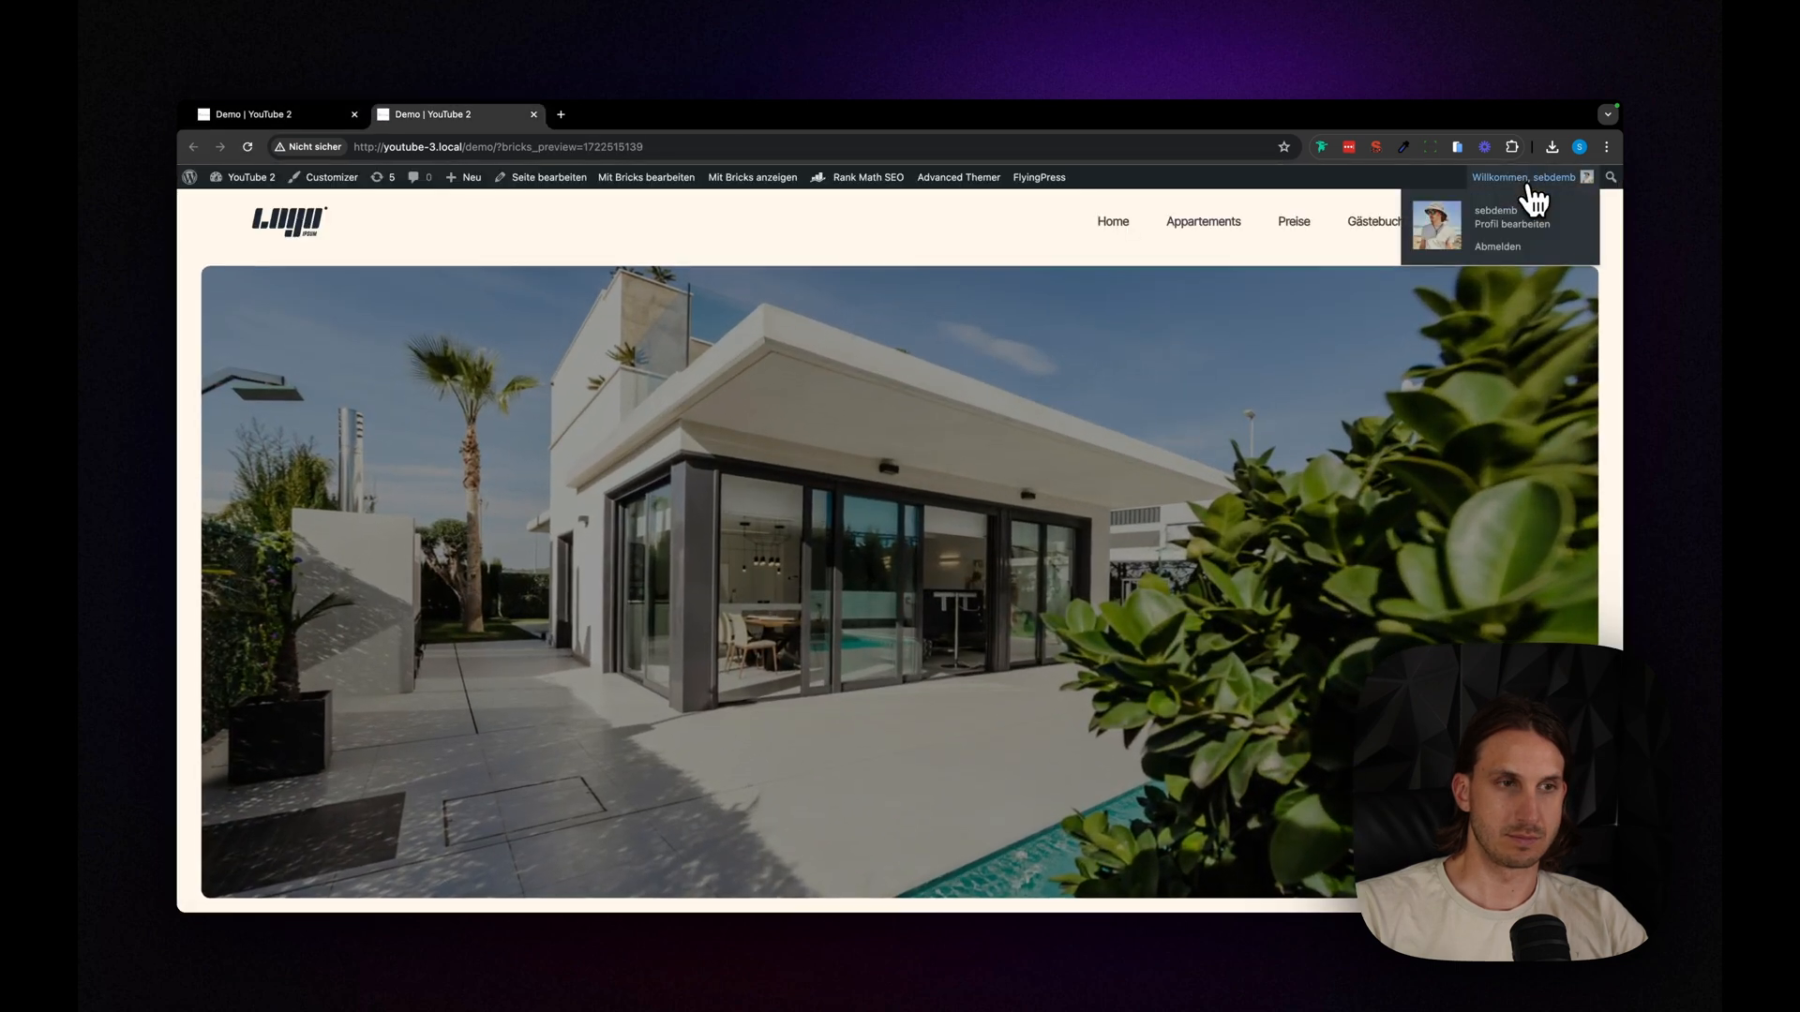
click(304, 120)
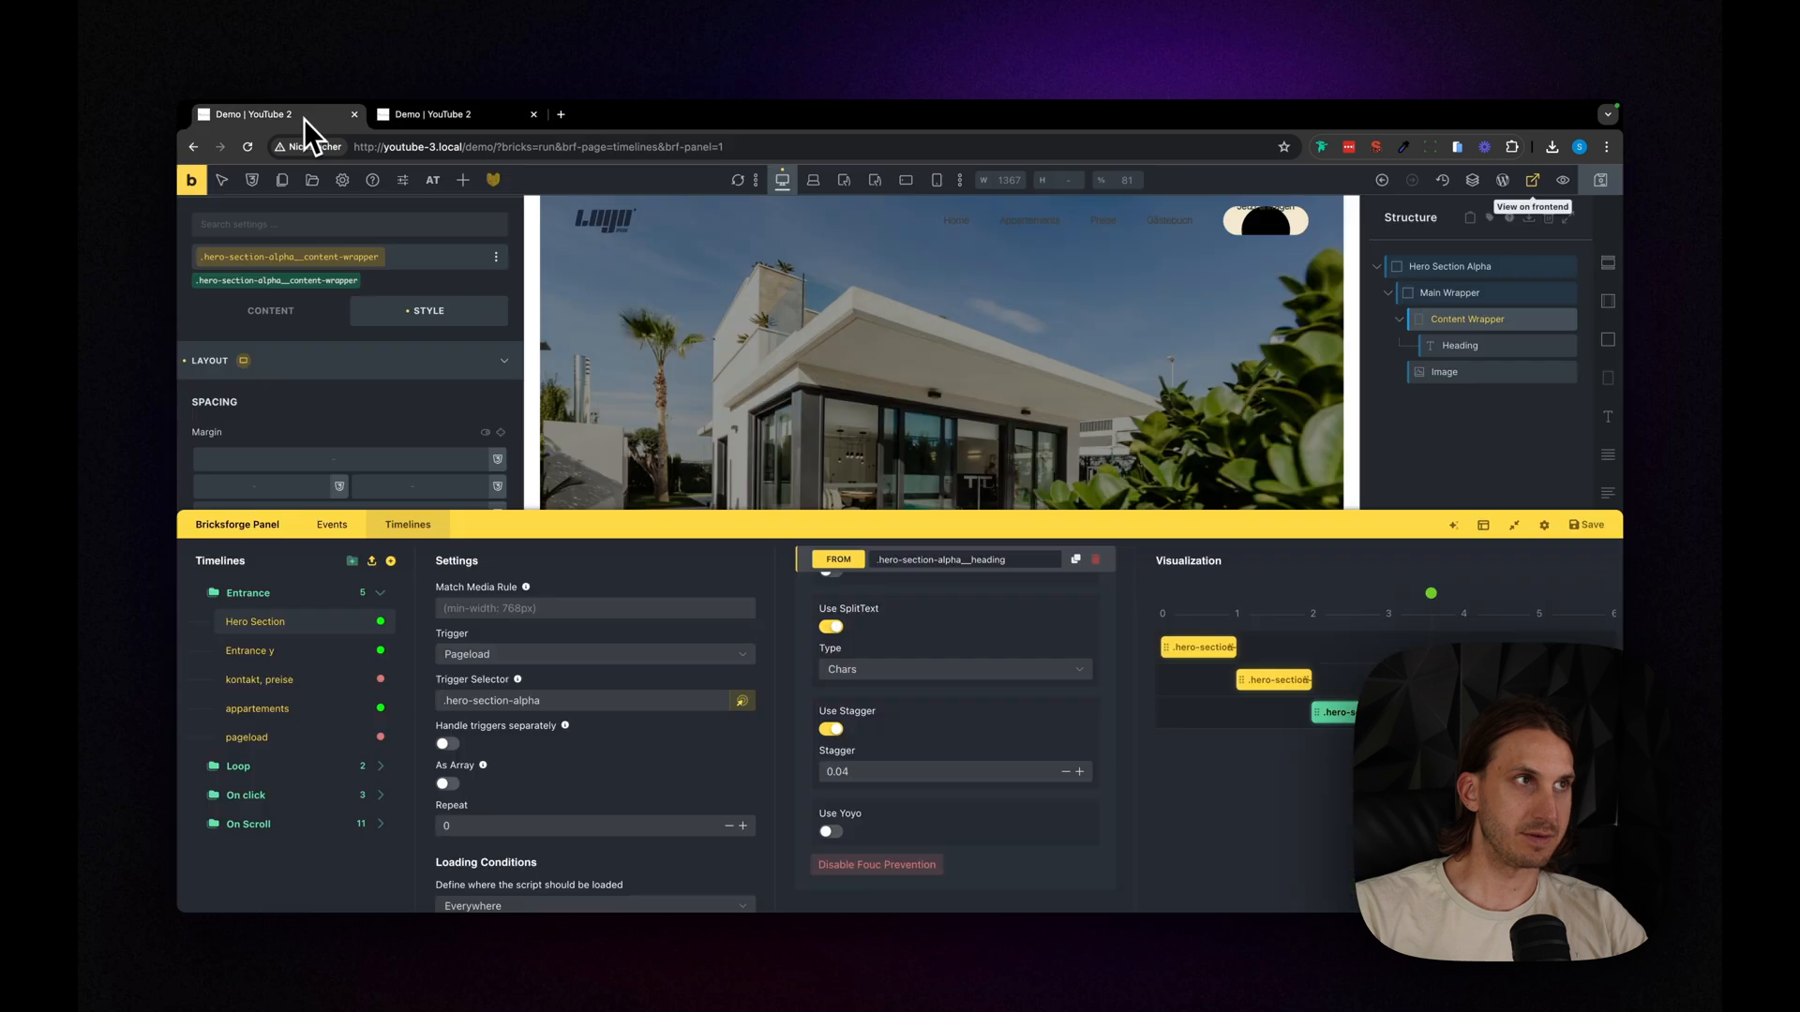
click(1535, 183)
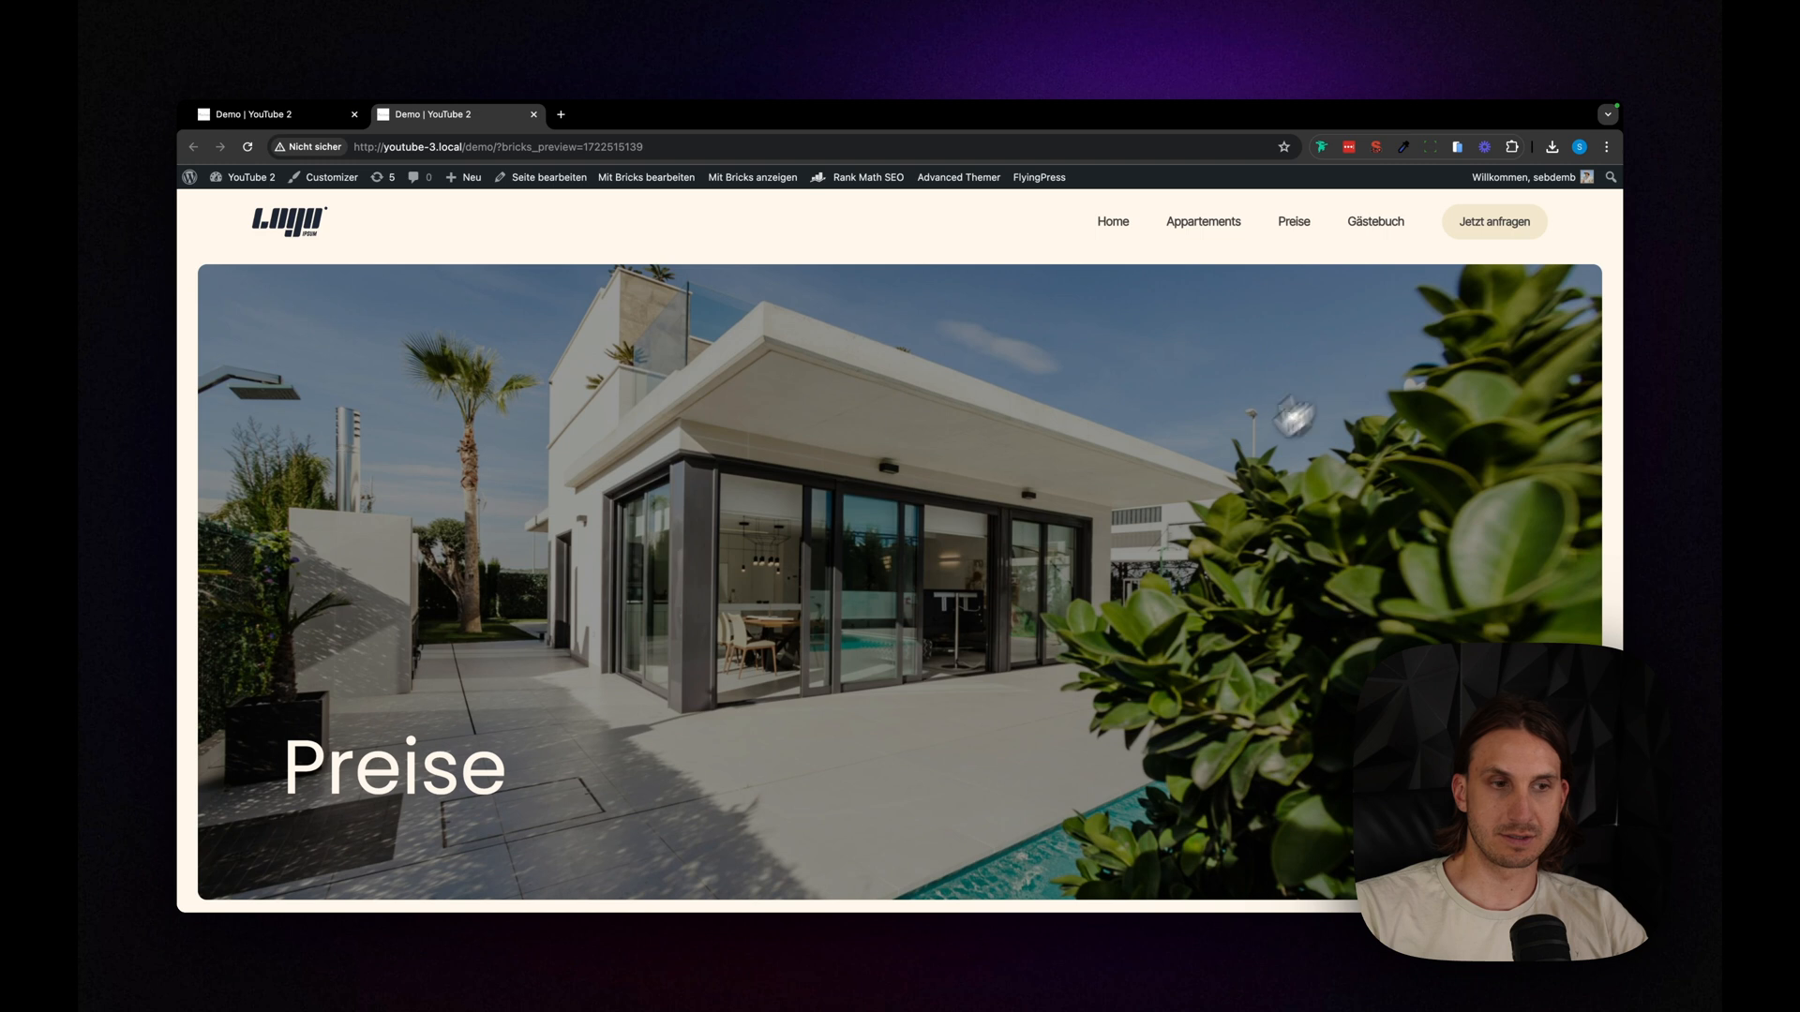
click(249, 114)
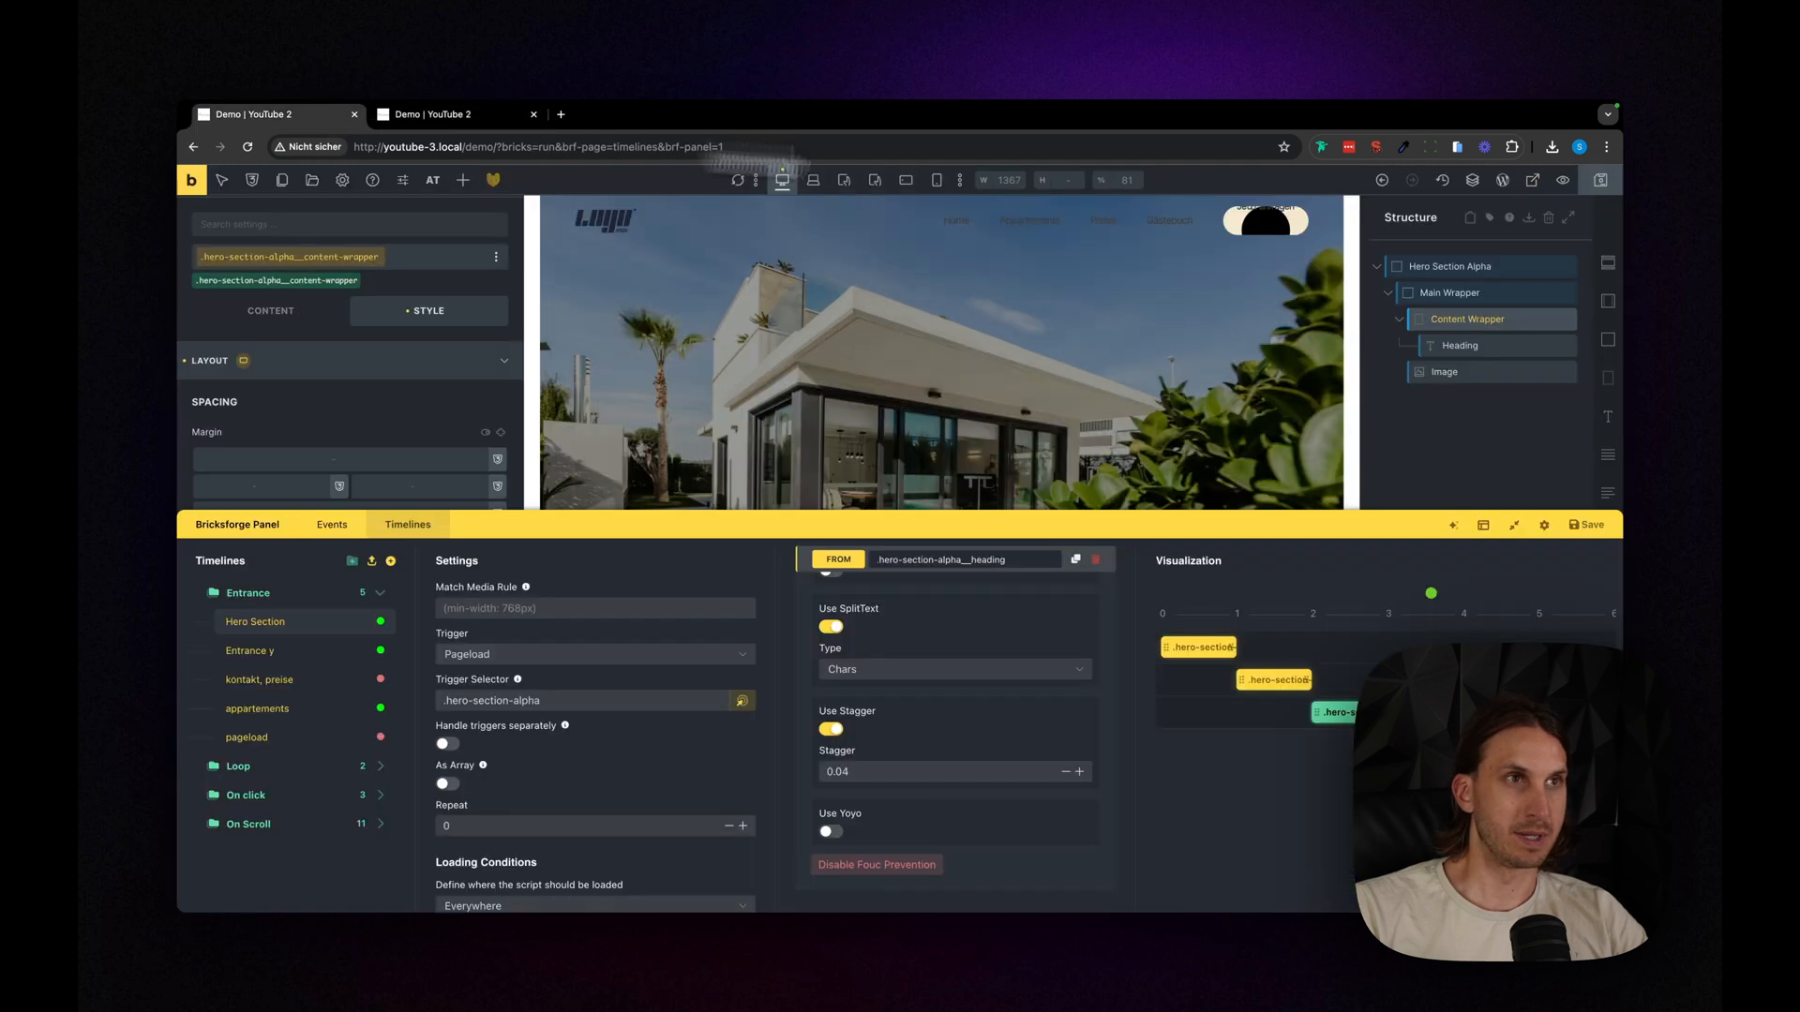
click(1538, 185)
mouse_move(1545, 197)
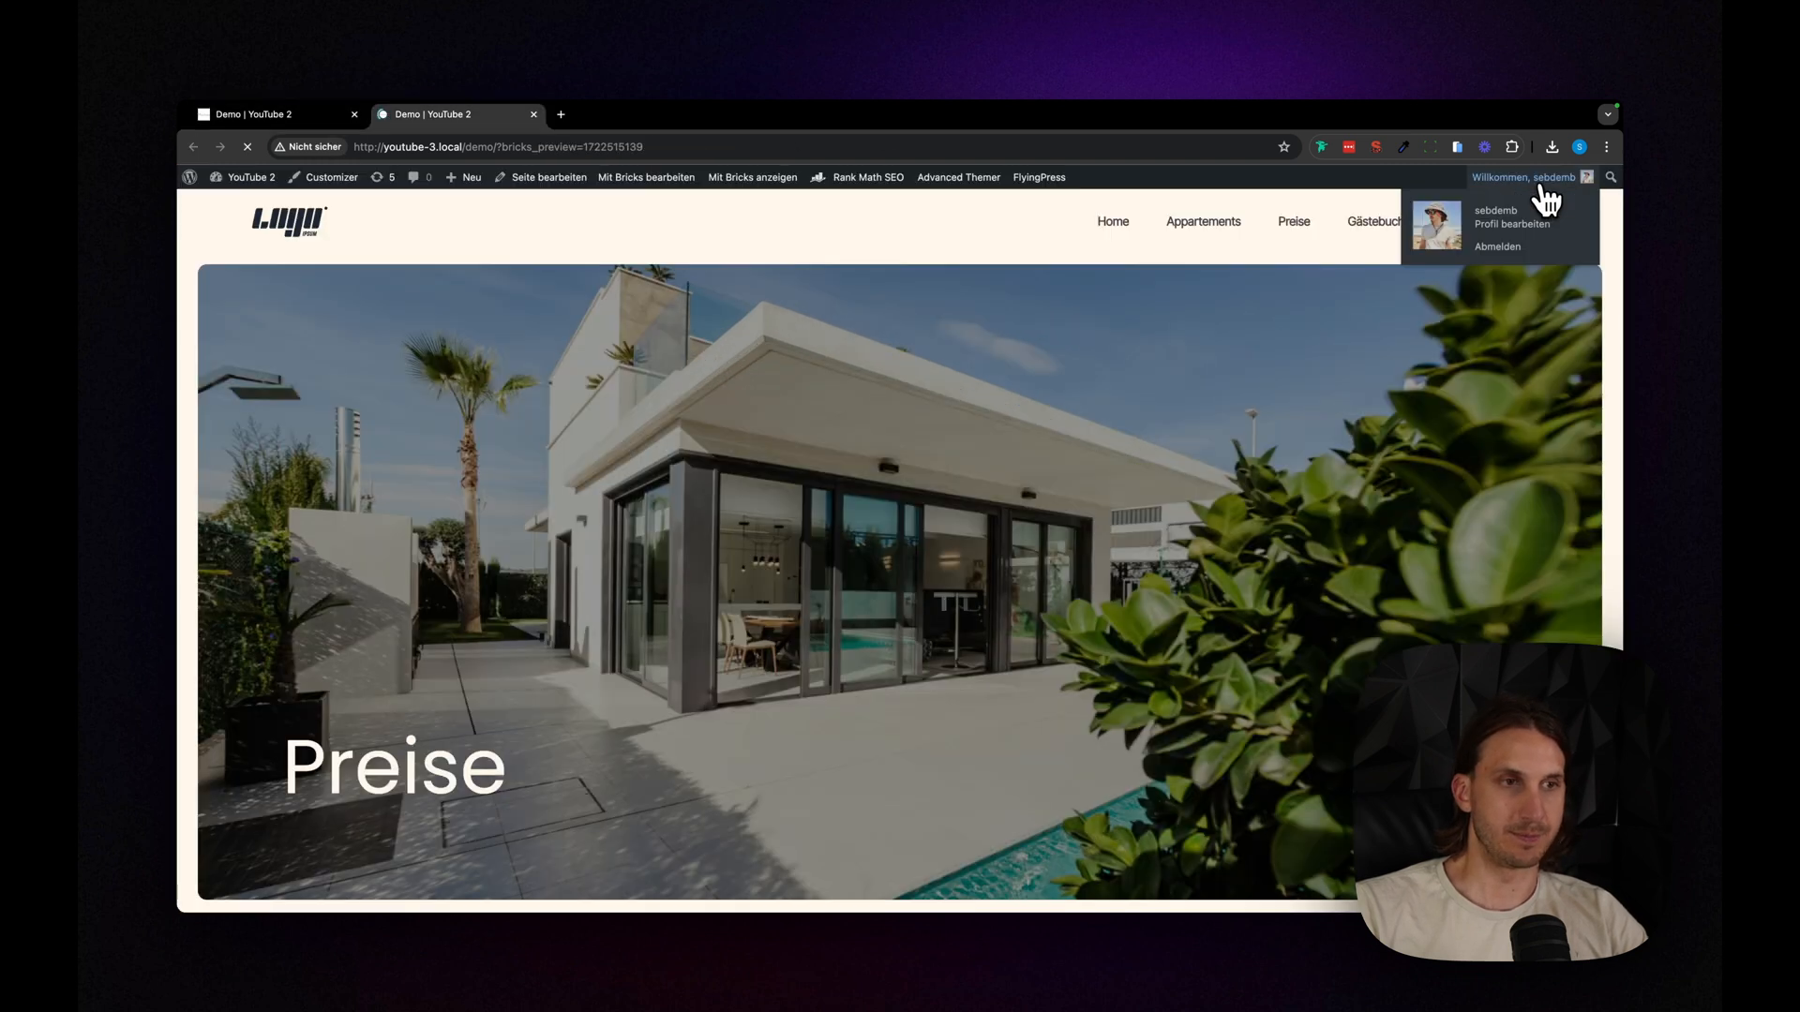